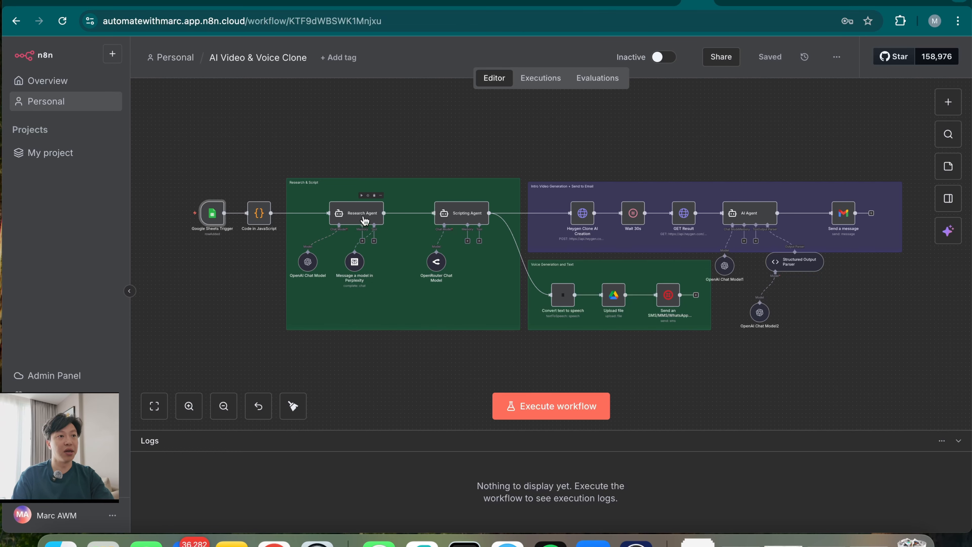
Scroll across the finished AI Video & Voice Clone workflow to review it
scroll(353, 239, up, 3)
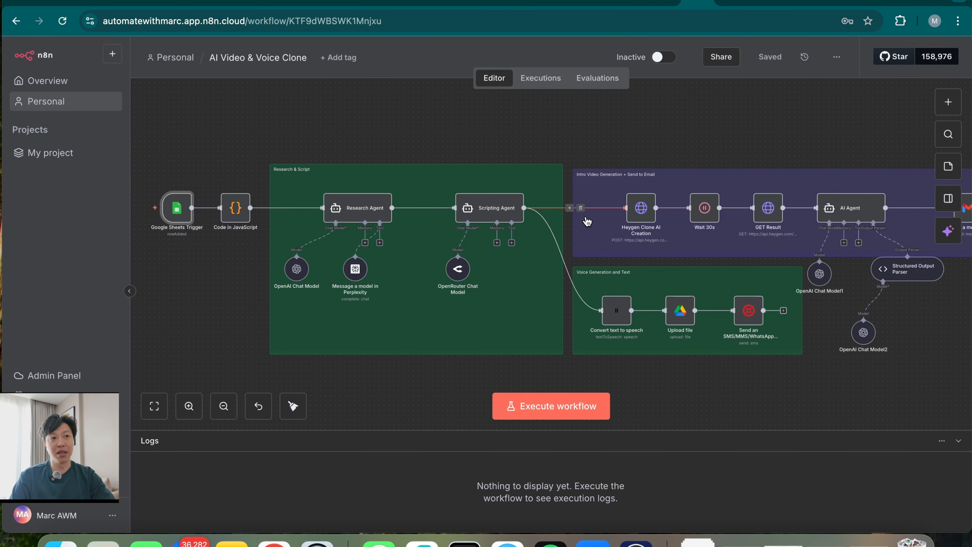
scroll(718, 248, right, 5)
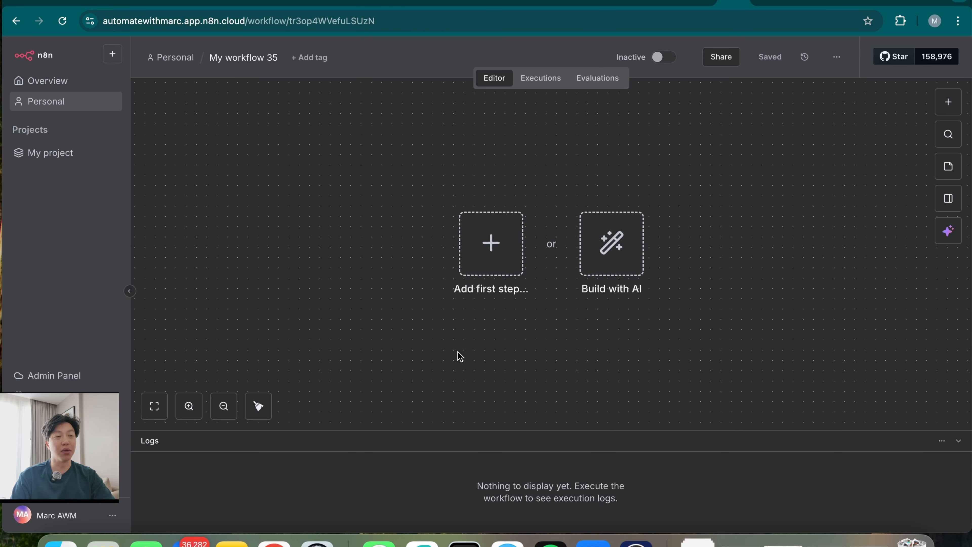
Add a Google Sheets 'On row added' trigger using the Leads document, and open that spreadsheet
click(490, 254)
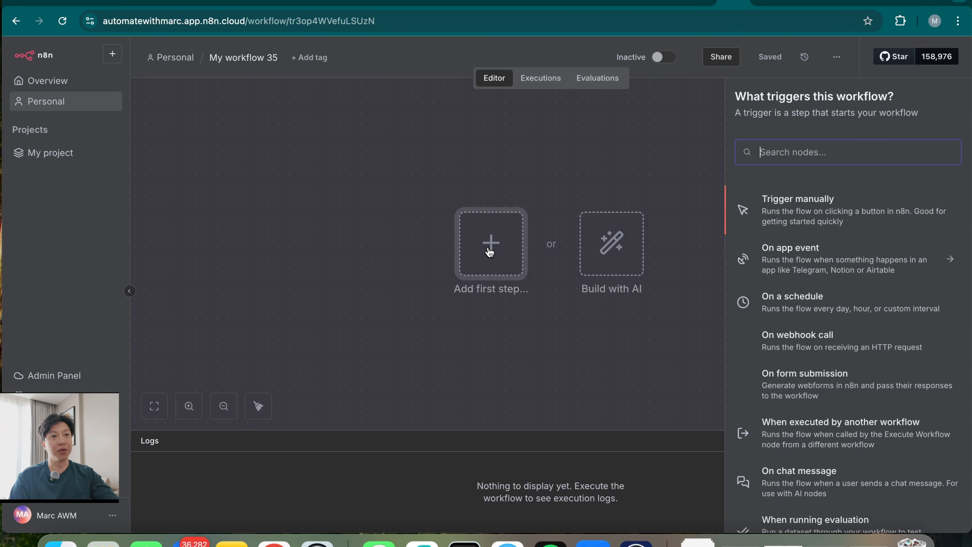
text(google)
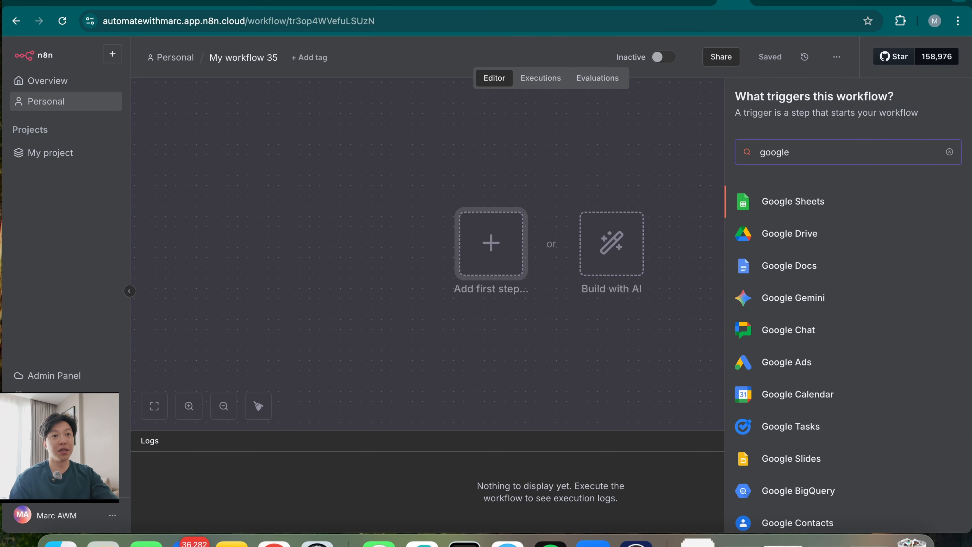
click(855, 210)
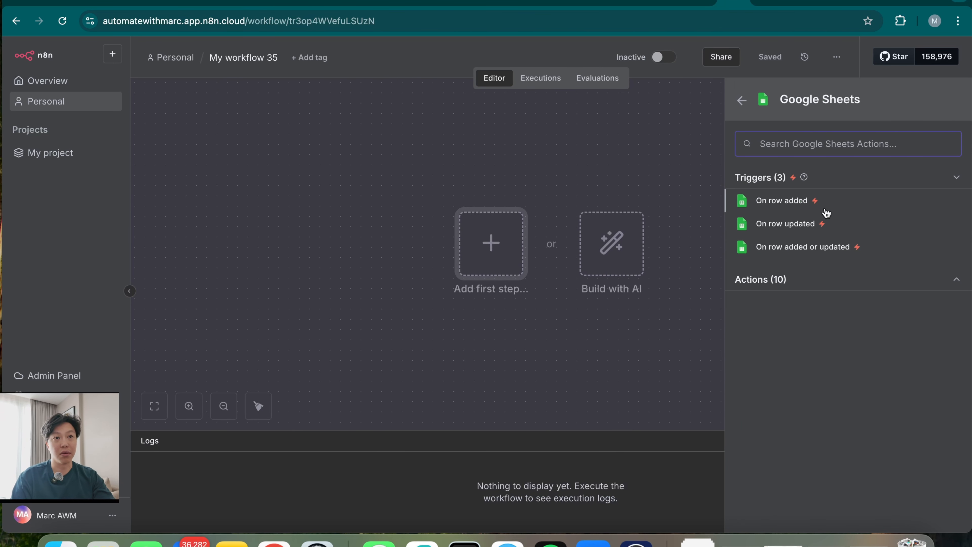
click(781, 202)
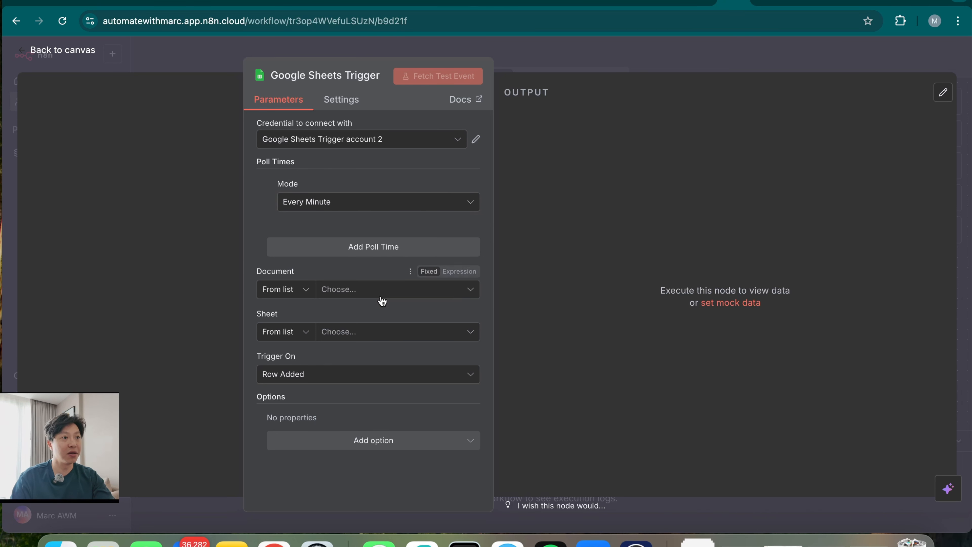
click(389, 289)
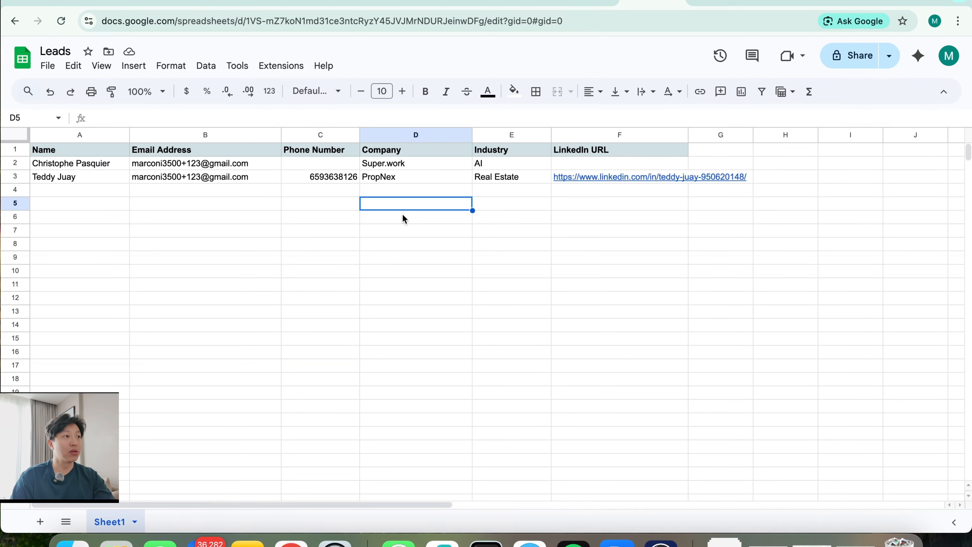
click(238, 285)
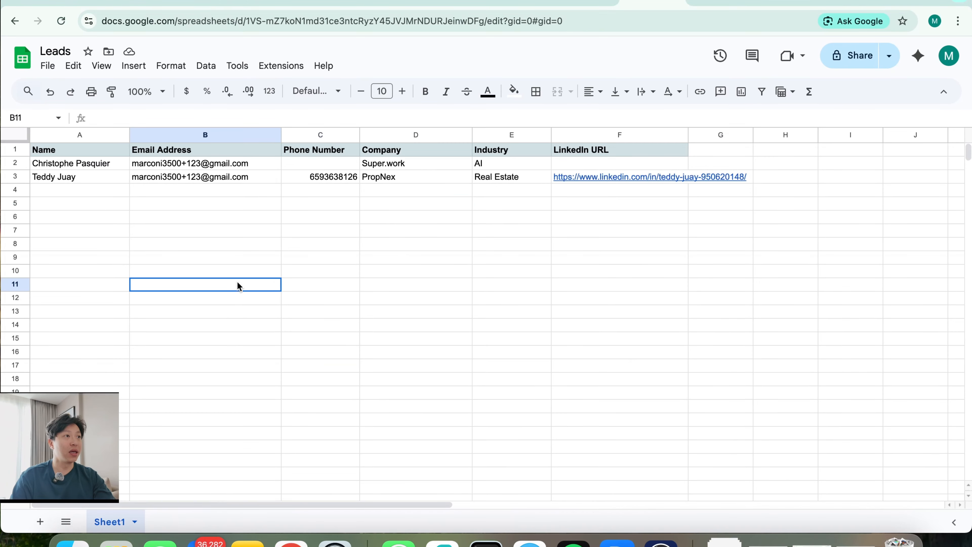
Go through the Leads headers: Name, Email Address, Phone Number, Company, Industry, LinkedIn URL
click(97, 232)
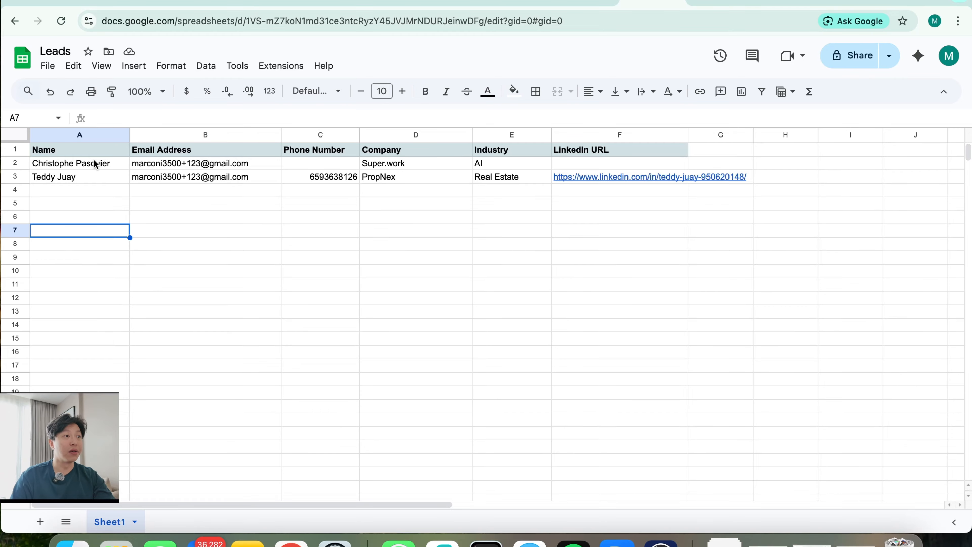
click(96, 152)
click(229, 154)
click(318, 153)
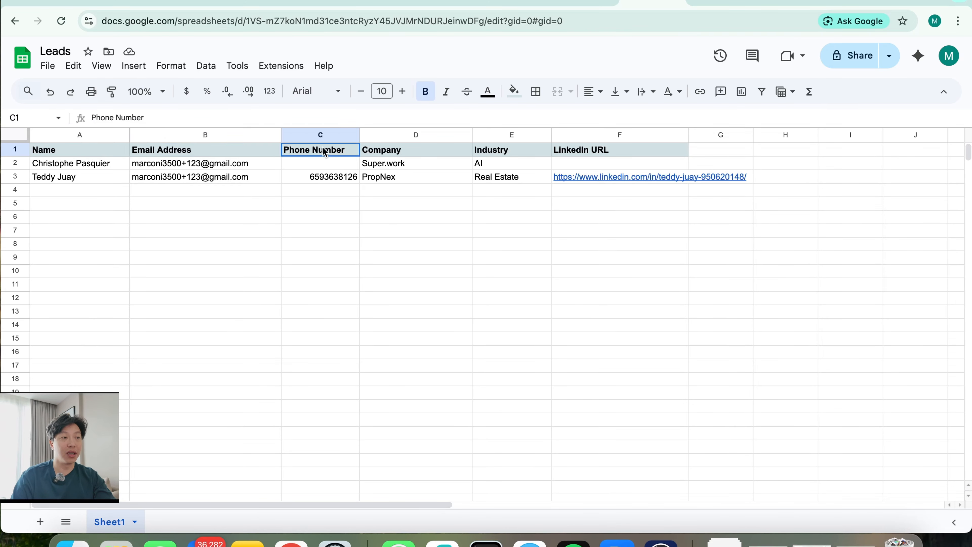
click(450, 155)
click(513, 153)
click(602, 151)
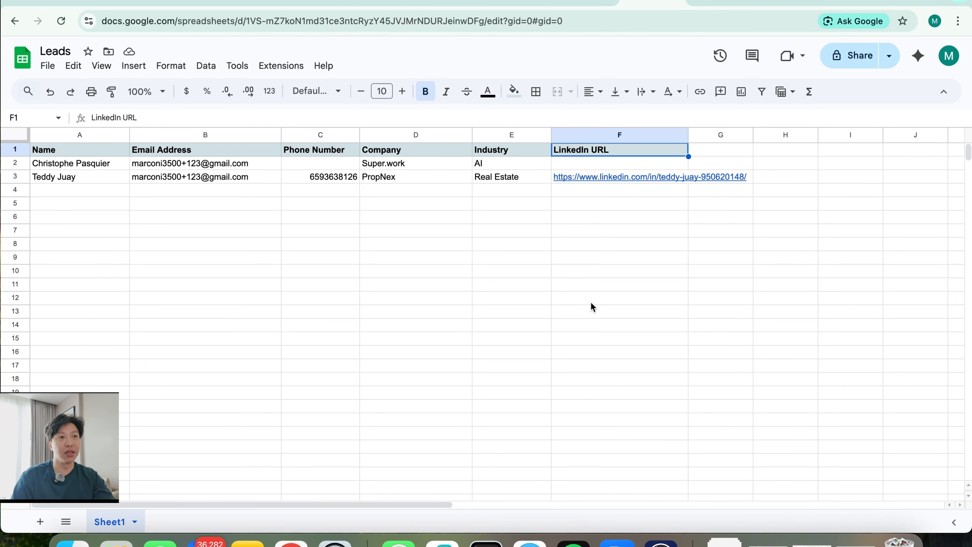
click(591, 302)
click(201, 244)
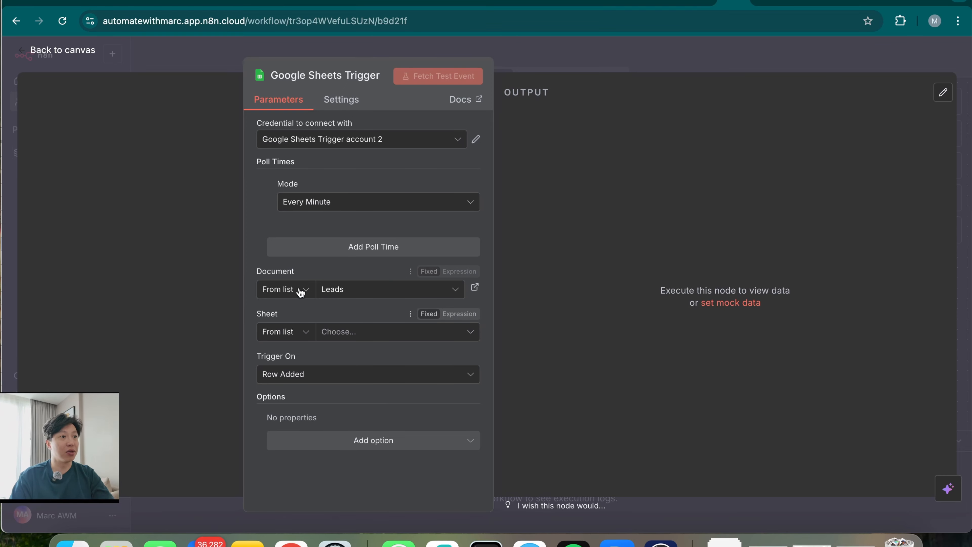
Set the trigger's sheet to Sheet1 and fetch a test event returning two lead rows
click(395, 339)
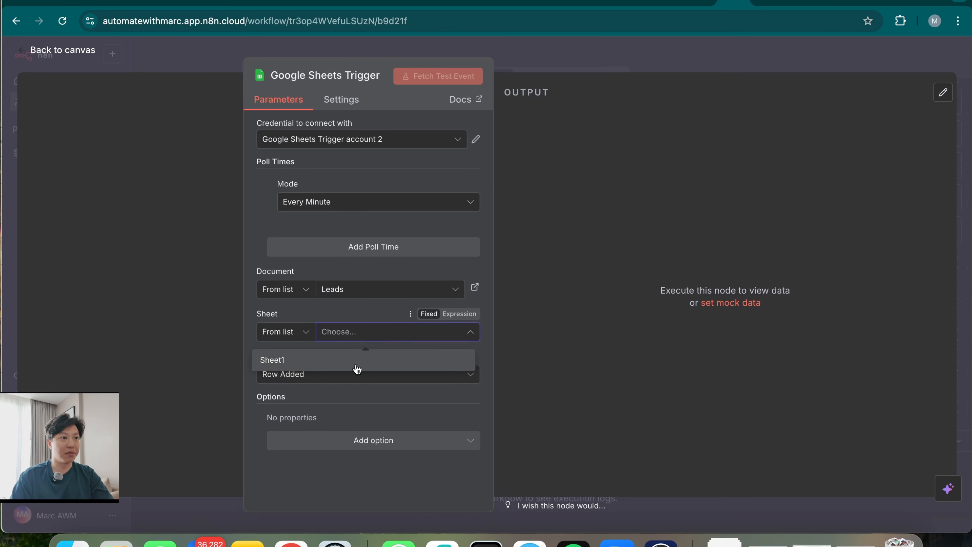
click(354, 358)
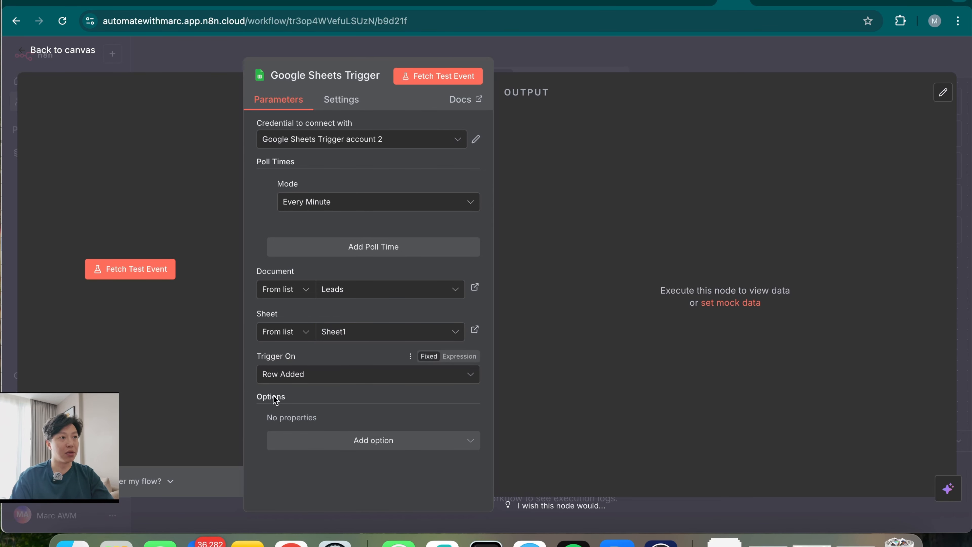
click(139, 271)
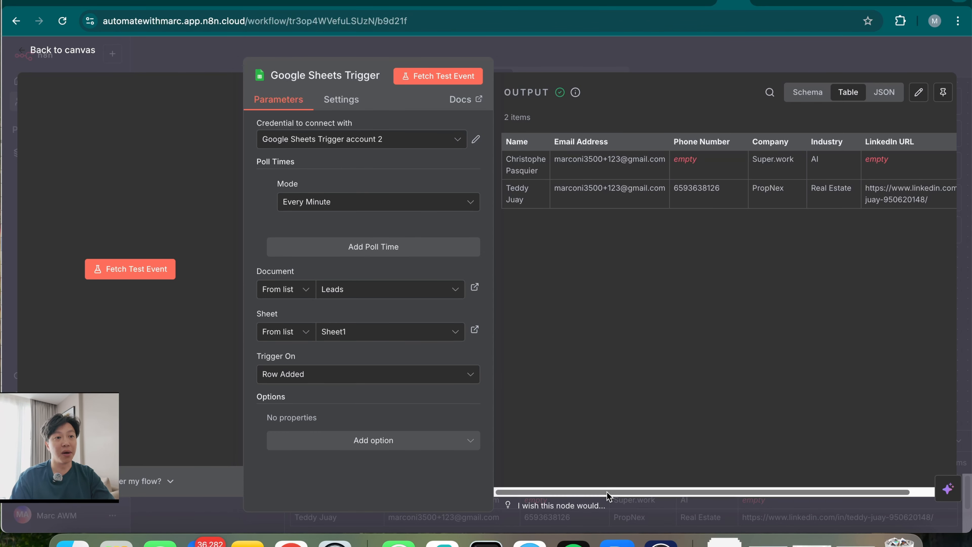
scroll(727, 230, right, 2)
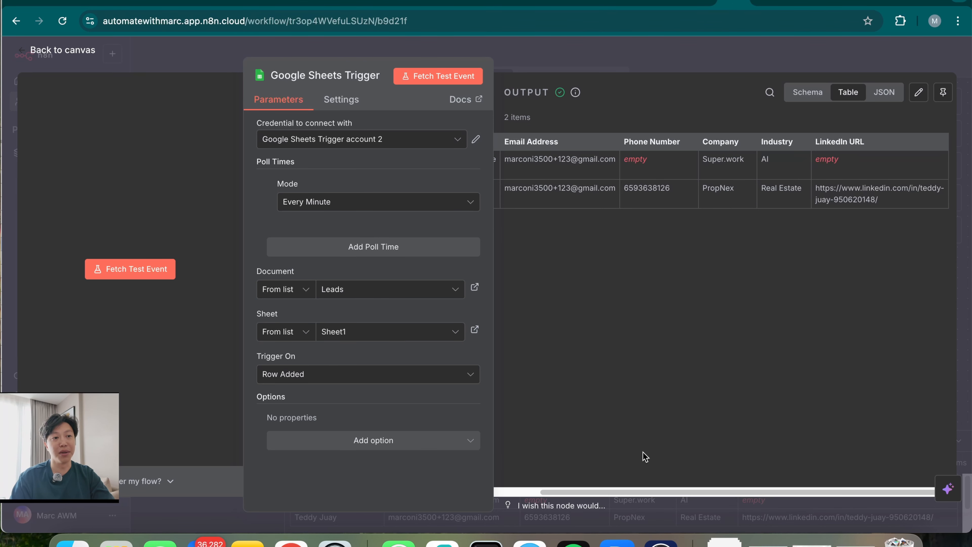
drag(650, 494, 578, 477)
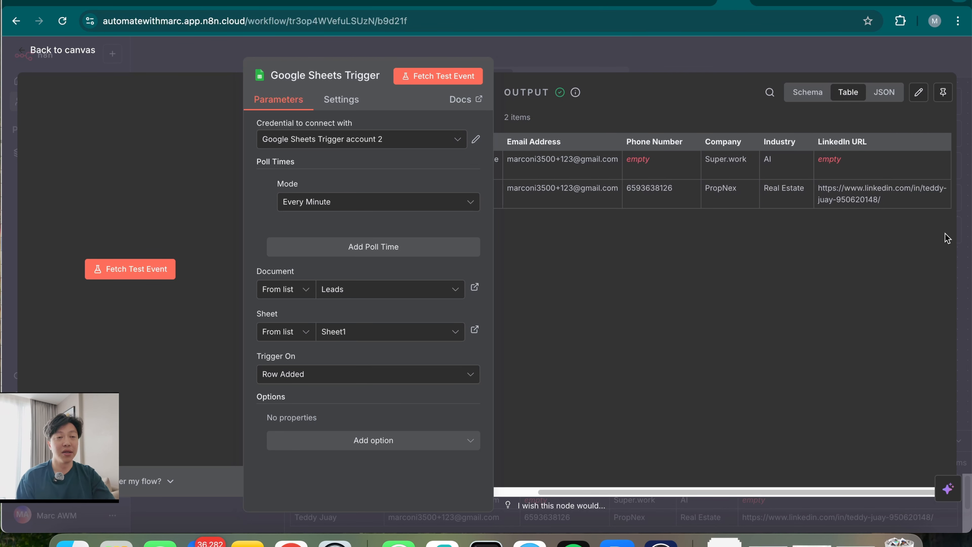
scroll(945, 234, right, 2)
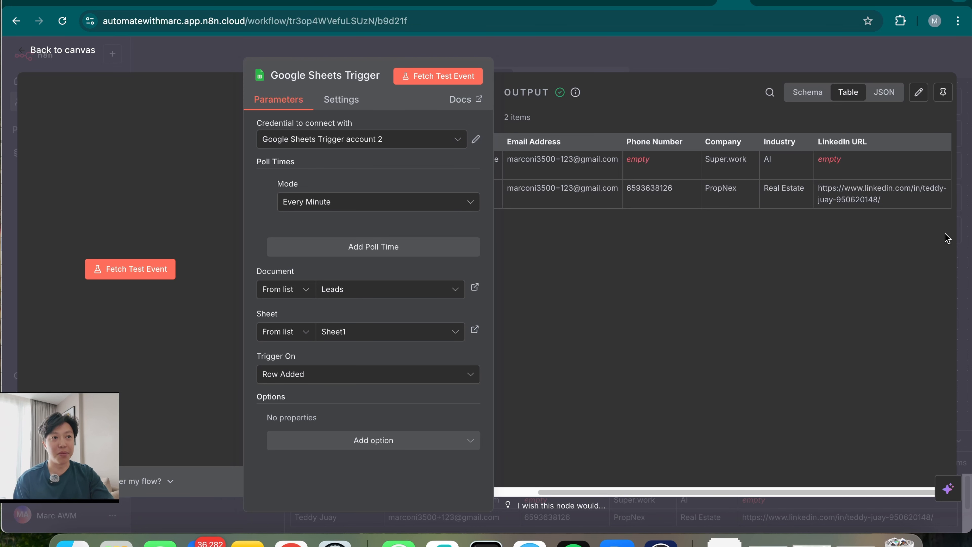
drag(605, 492, 634, 494)
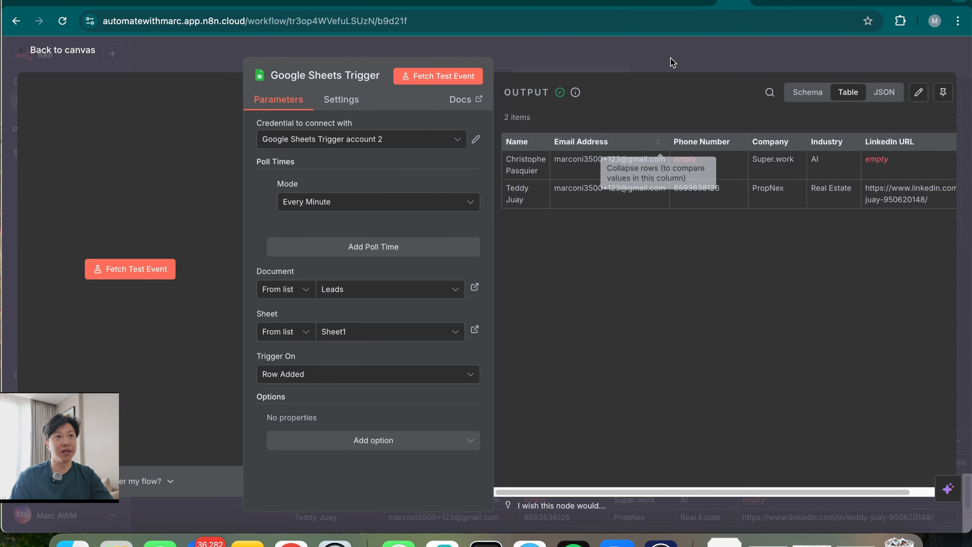
click(659, 59)
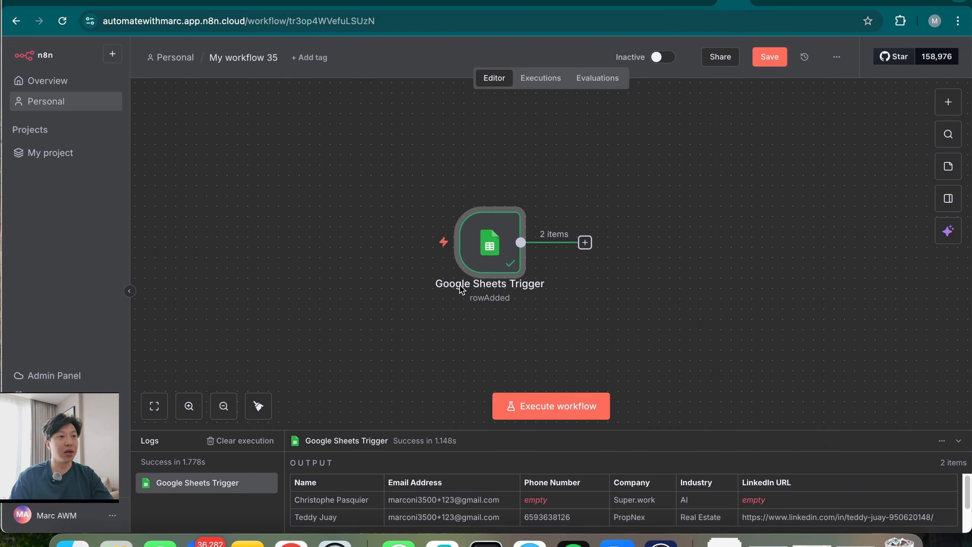
Add a Code in JavaScript node after the trigger and delete its sample code
click(585, 243)
text(code)
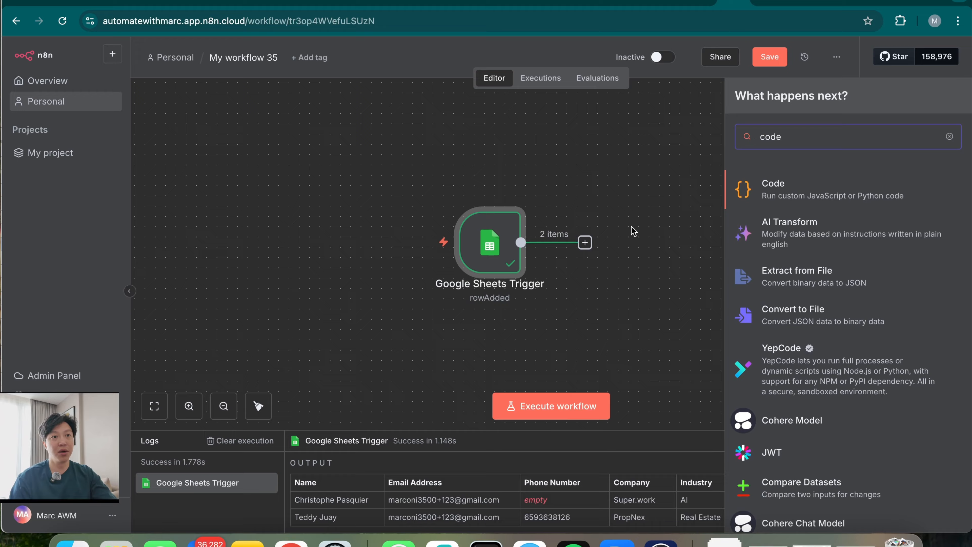
click(833, 196)
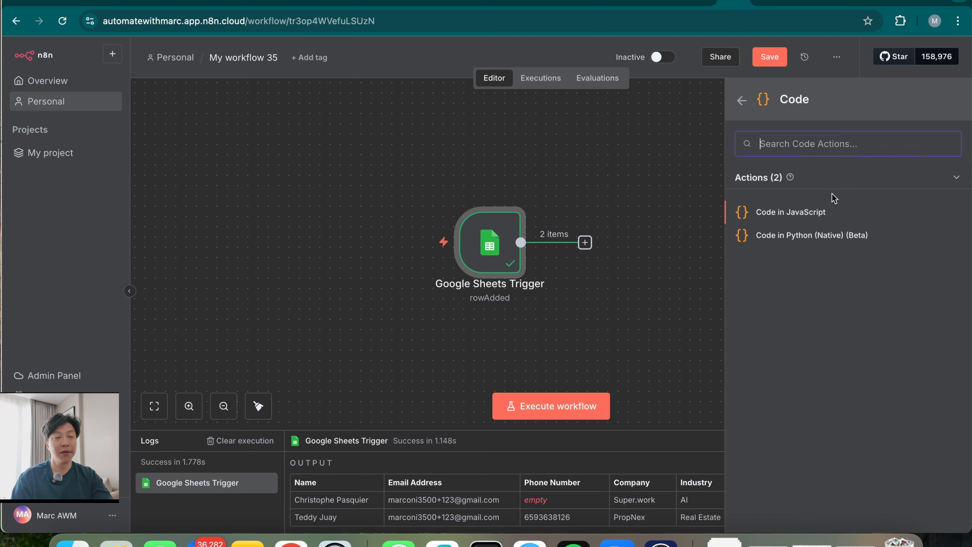
click(839, 220)
click(544, 333)
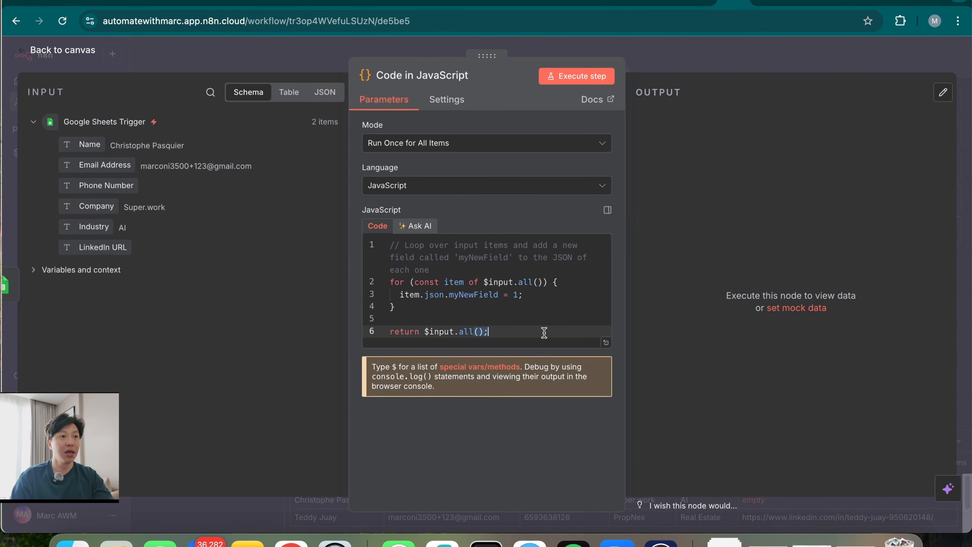
drag(498, 332, 351, 249)
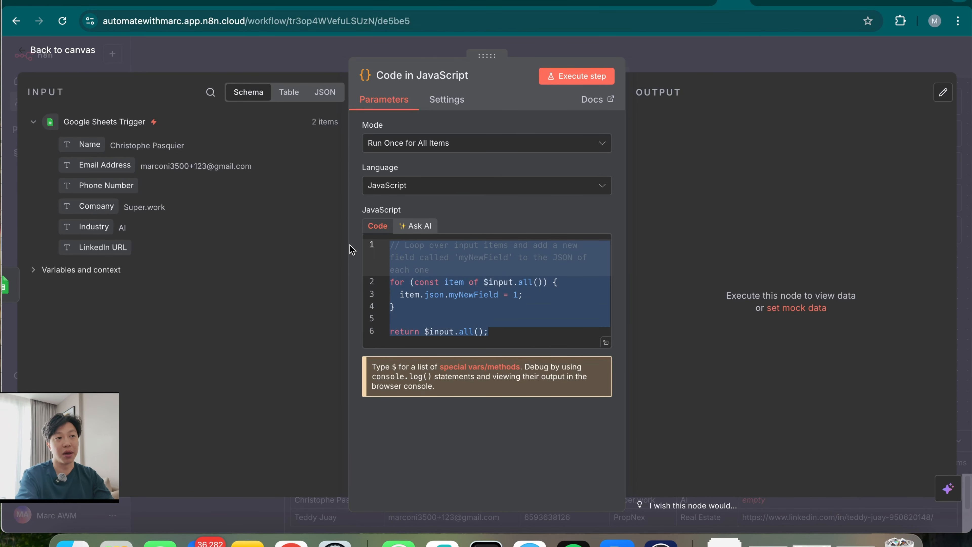
key(BackSpace)
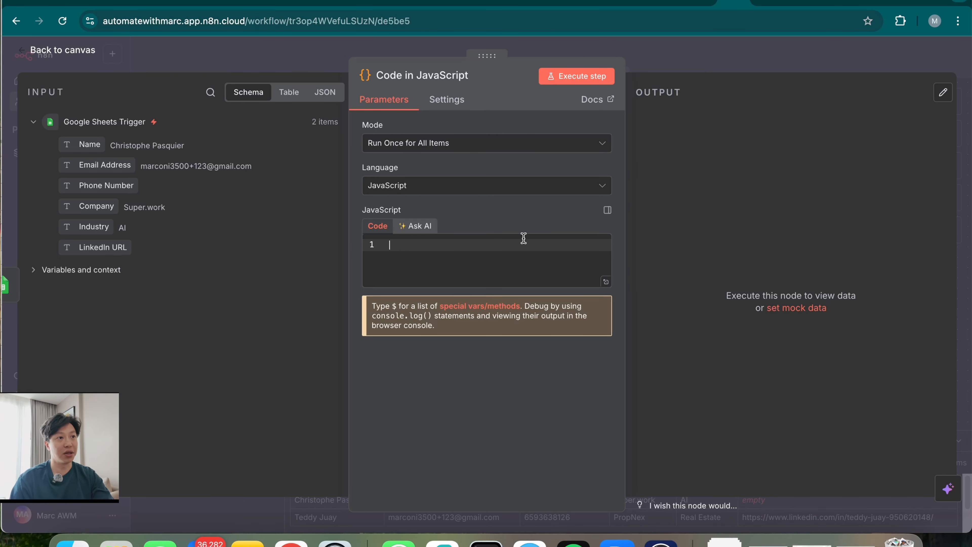
Paste code returning only items[items.length - 1] and test it, getting 1 item from 2
click(422, 226)
click(467, 271)
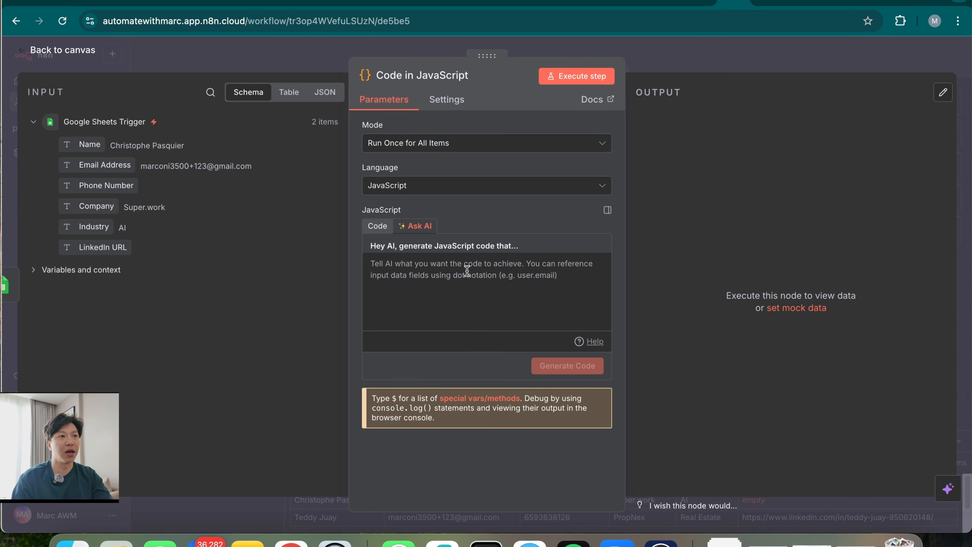
click(378, 227)
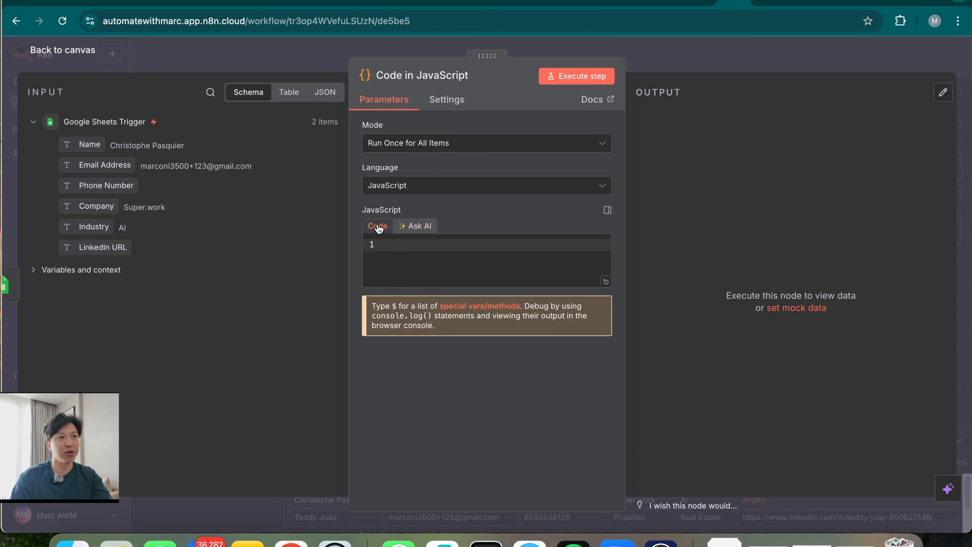
key(super+v)
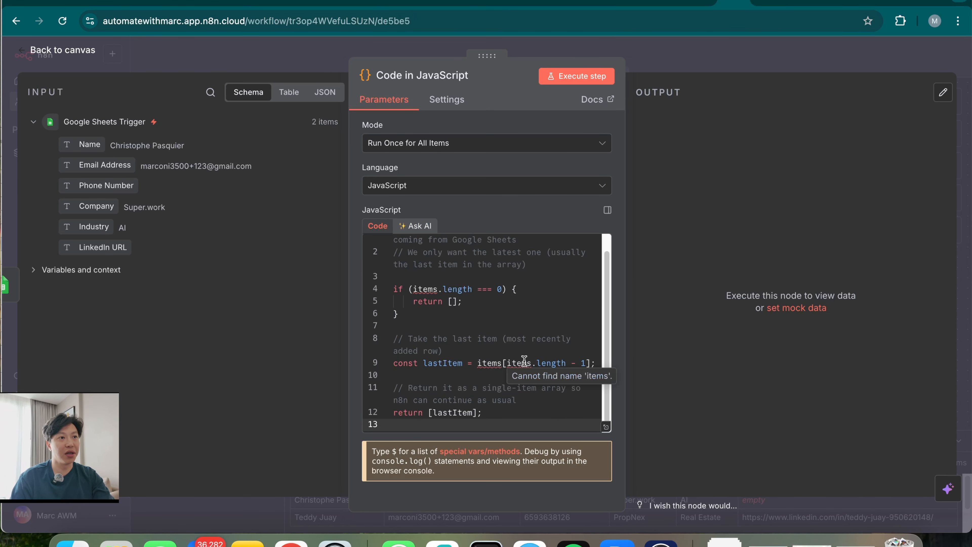
scroll(524, 360, up, 1)
scroll(525, 362, down, 2)
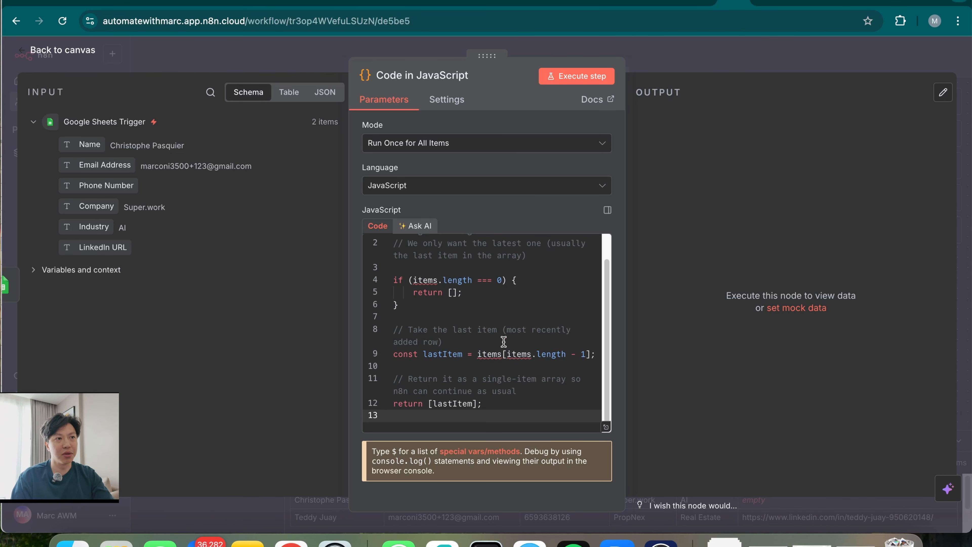
click(606, 78)
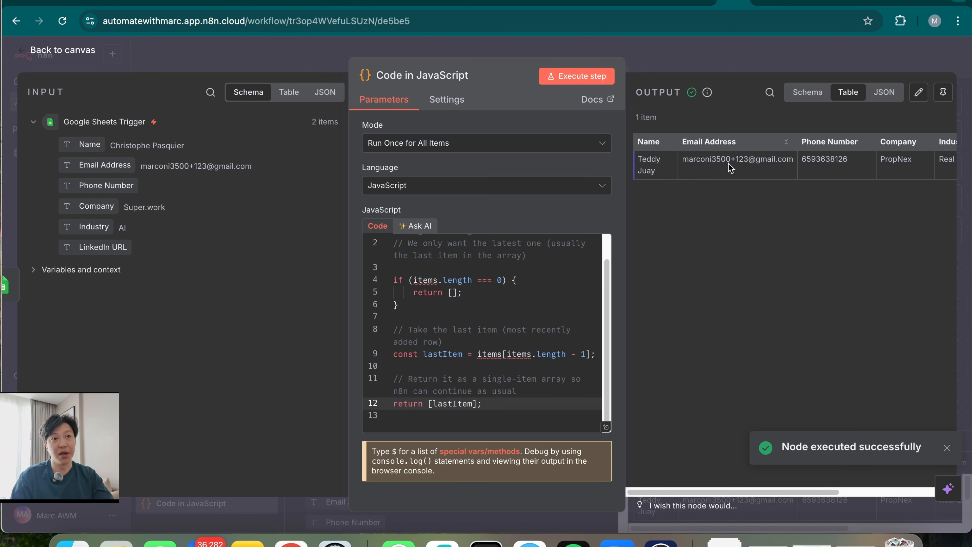
drag(727, 491, 767, 492)
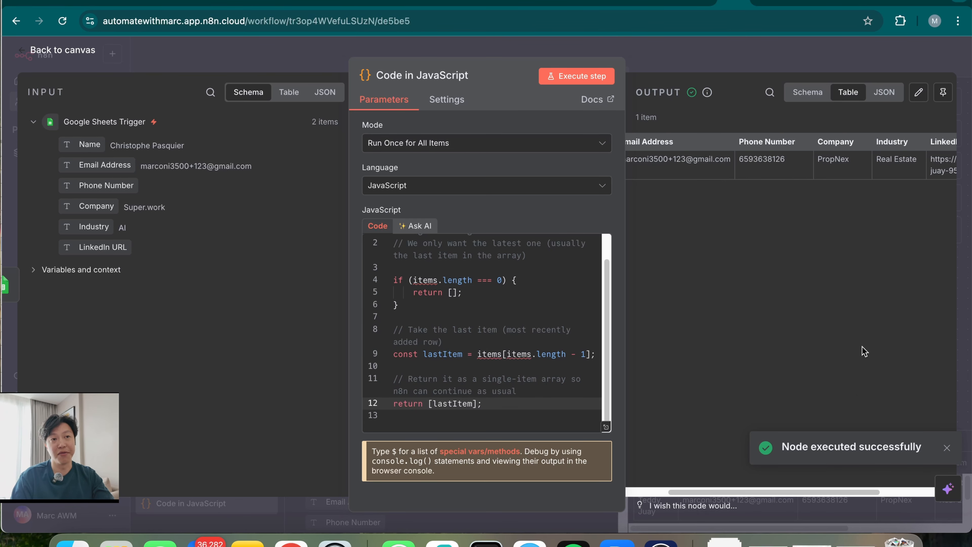
scroll(798, 464, right, 3)
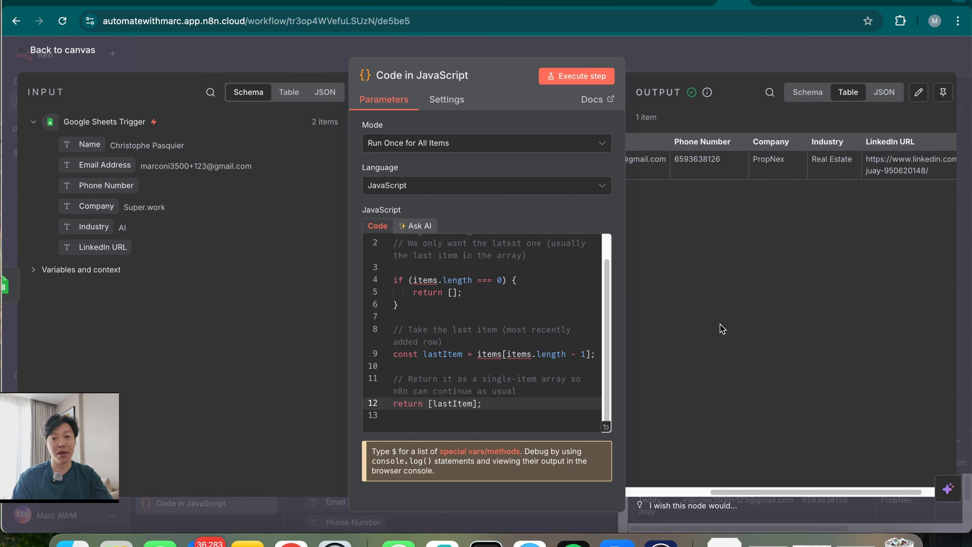
click(685, 62)
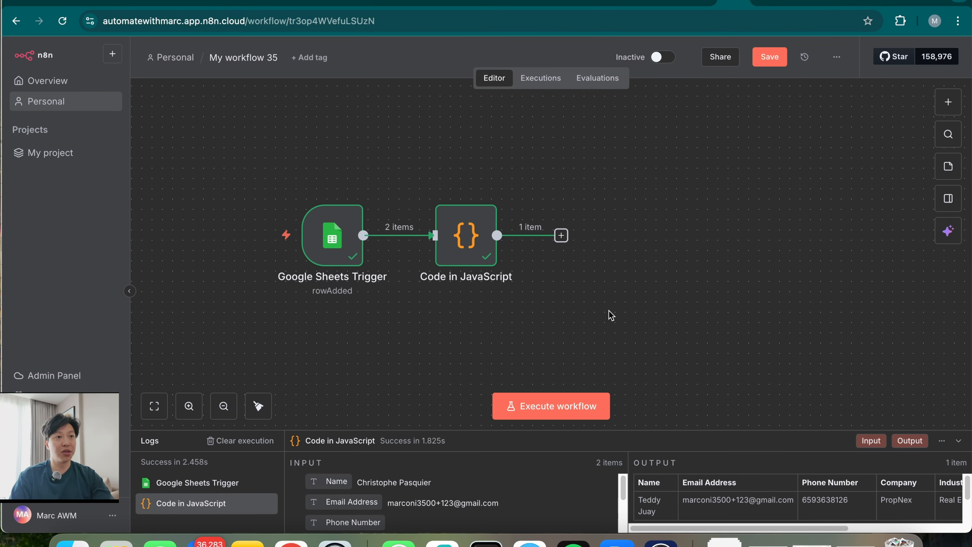
Add an AI Agent node after the Code step and rename it 'Research Agent'
click(562, 235)
text(ai)
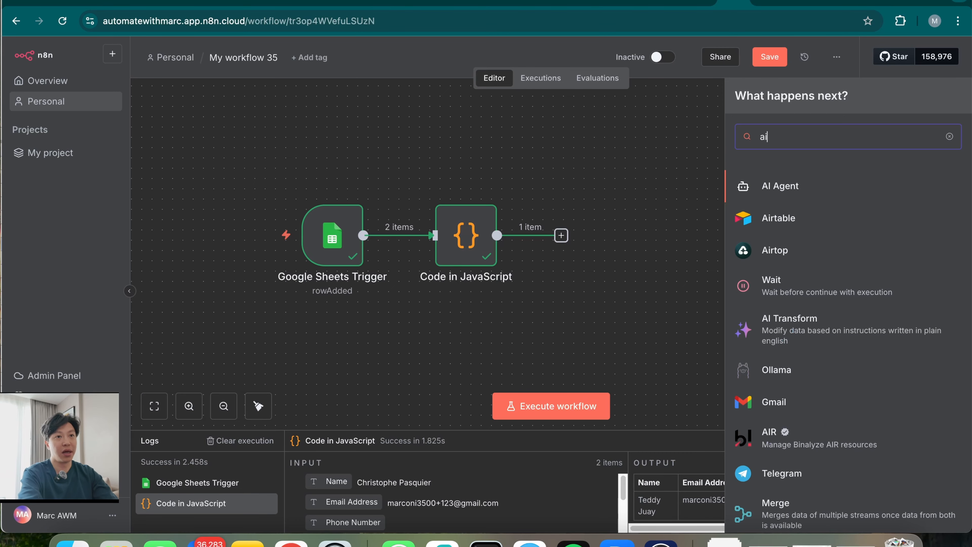
text( agen)
click(832, 194)
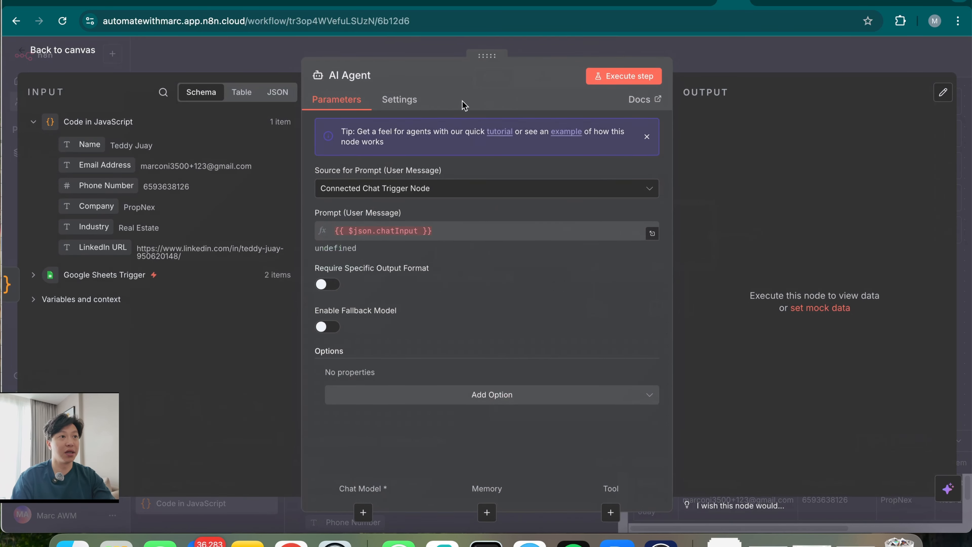
click(360, 79)
text(Research Agent)
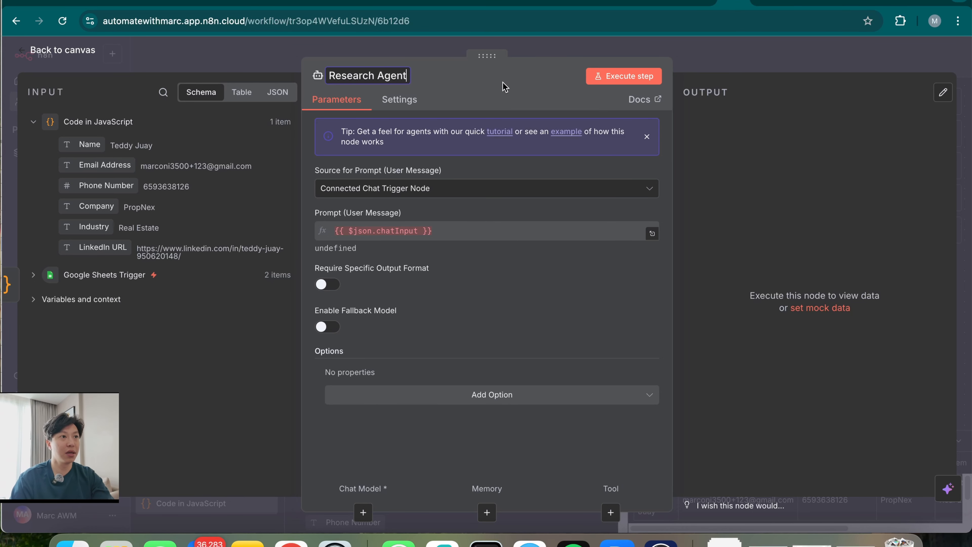
key(Return)
Set the prompt source to Define below and type Name, Email Address, Phone Number, Company, Industry labels
click(464, 189)
click(451, 262)
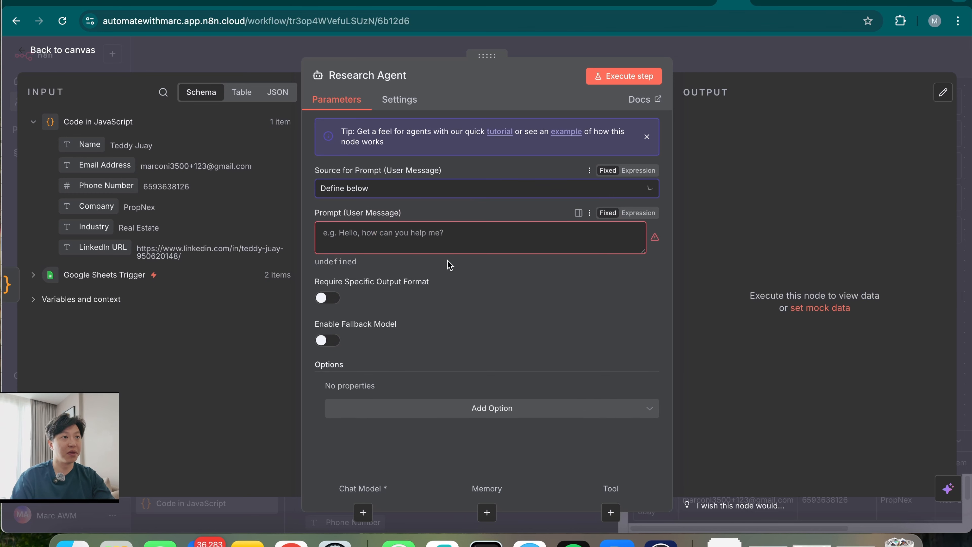
click(411, 229)
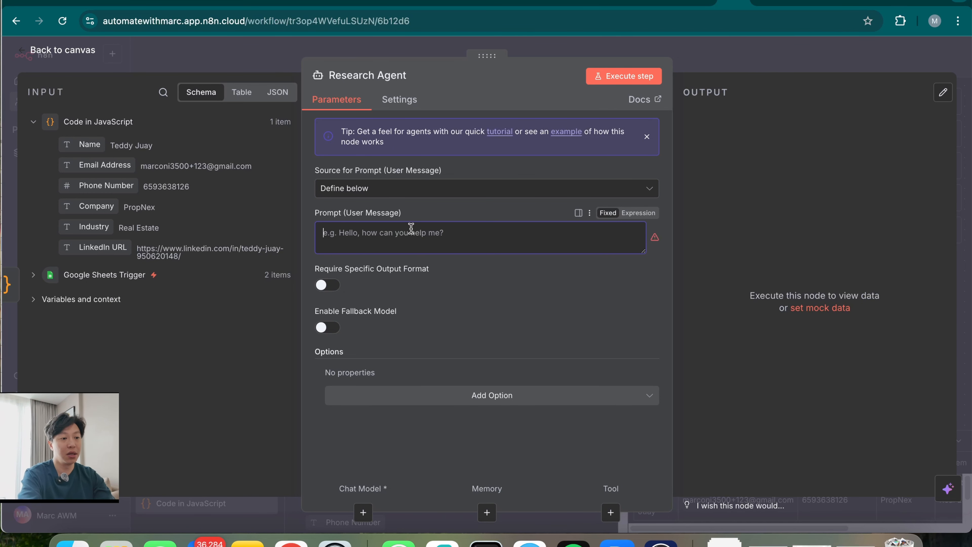
text(Name: )
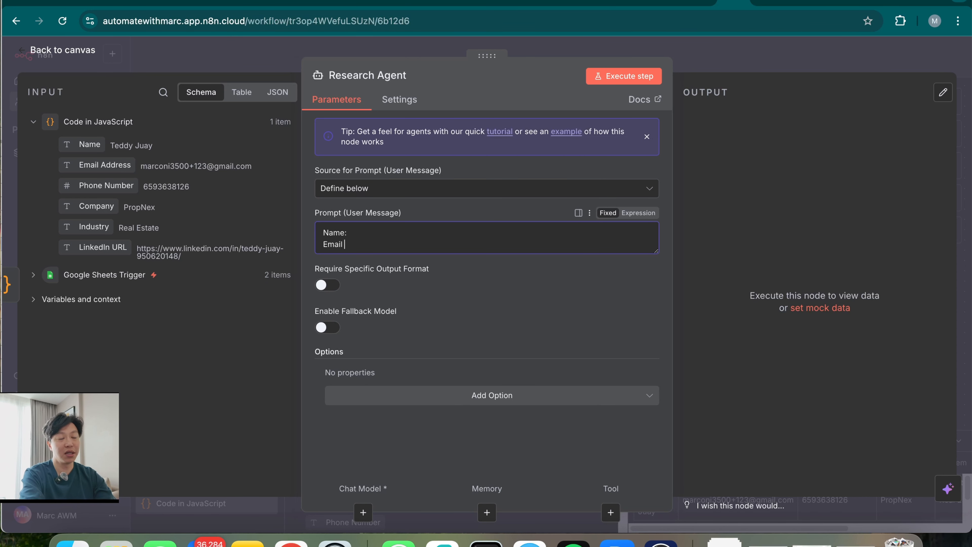
text( Email Address)
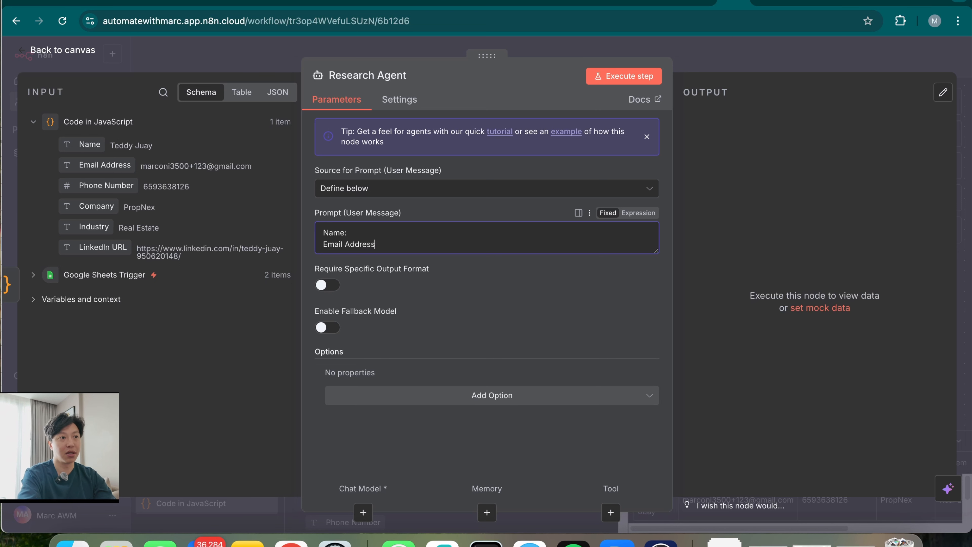
text(:)
key(Return)
text(Phone Numb)
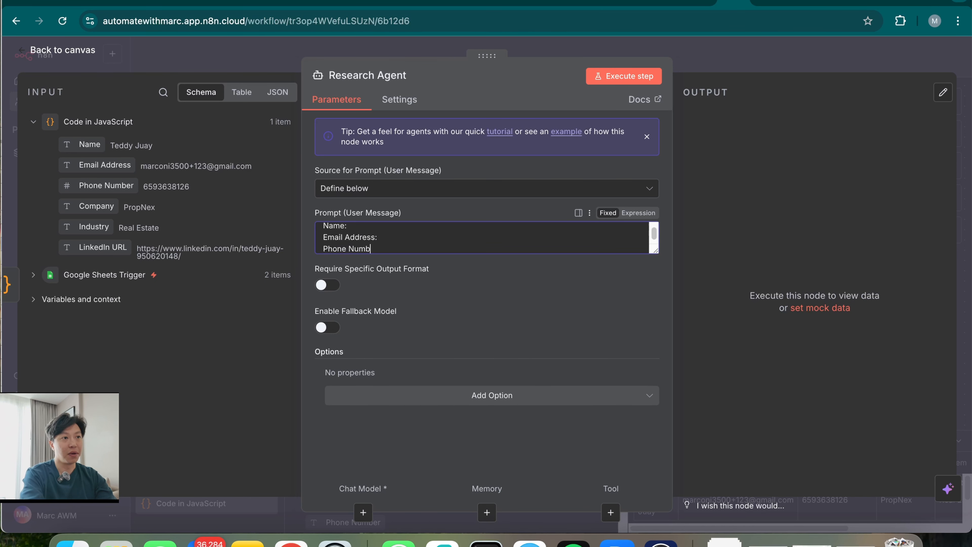
text(er:)
key(Return)
text(Company:)
key(Return)
text(INdu)
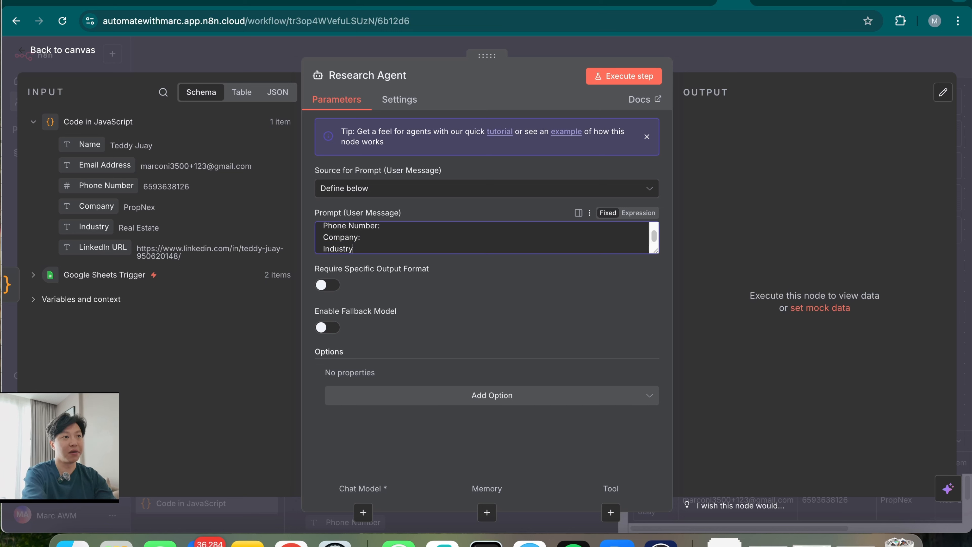
text(stry)
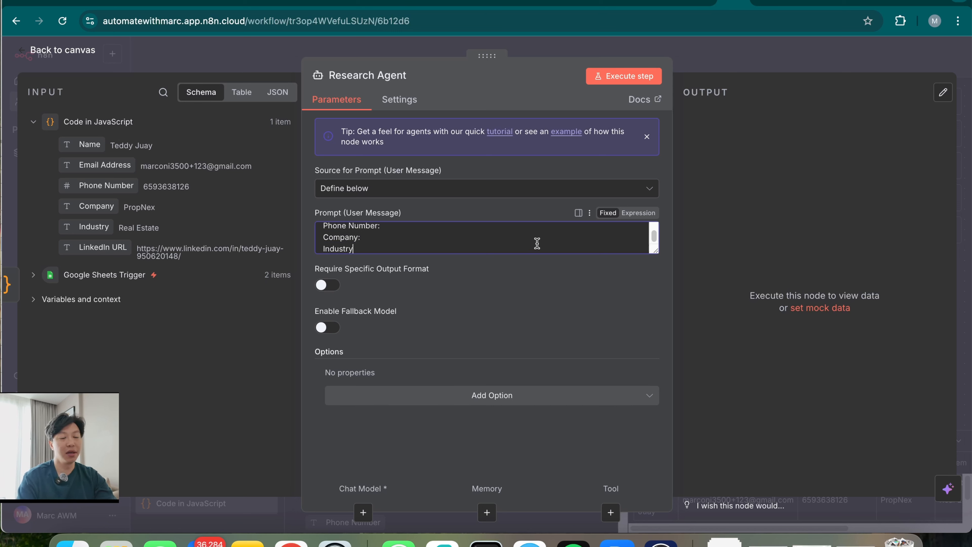
text(:)
Add a 'LinkedIn URL:' label and open the prompt as an expression in the full editor
key(Return)
text(LinkedIn URL)
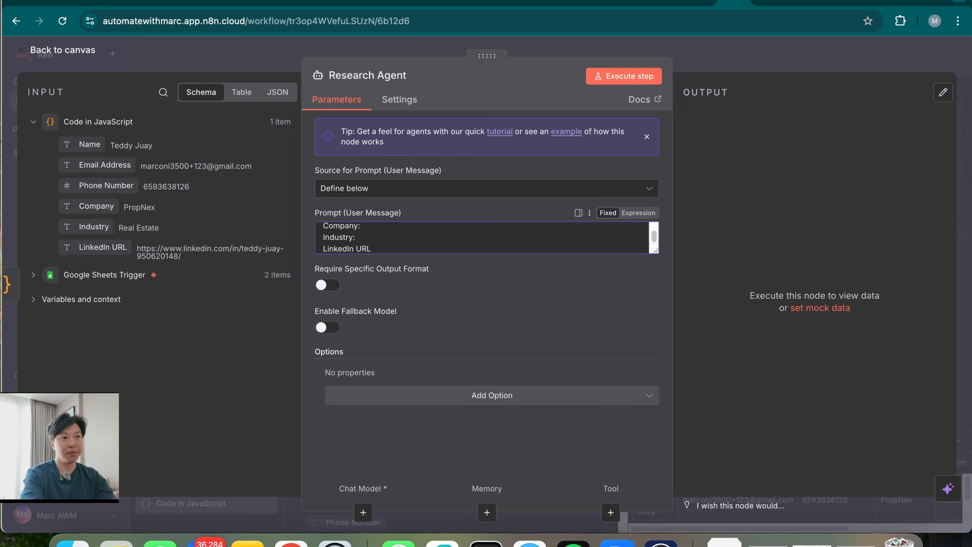
text(:)
click(641, 215)
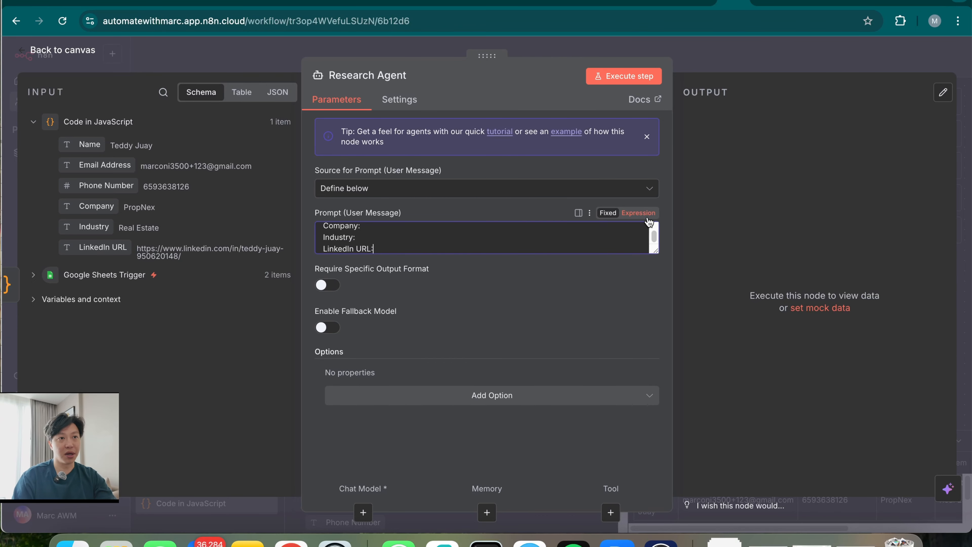
click(644, 288)
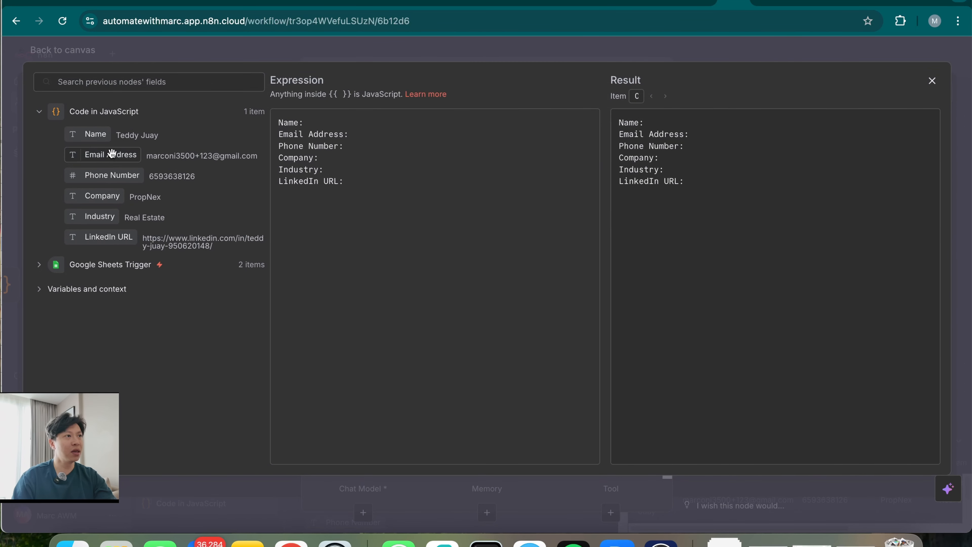
Map the Name, Email Address, Phone Number, Company, Industry and LinkedIn URL fields after their labels
drag(96, 135, 341, 122)
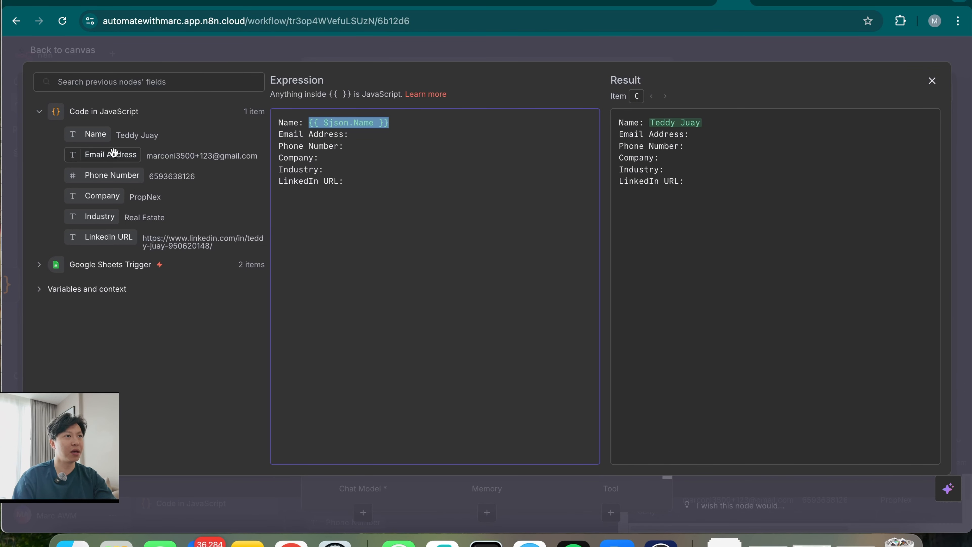
drag(96, 155, 401, 129)
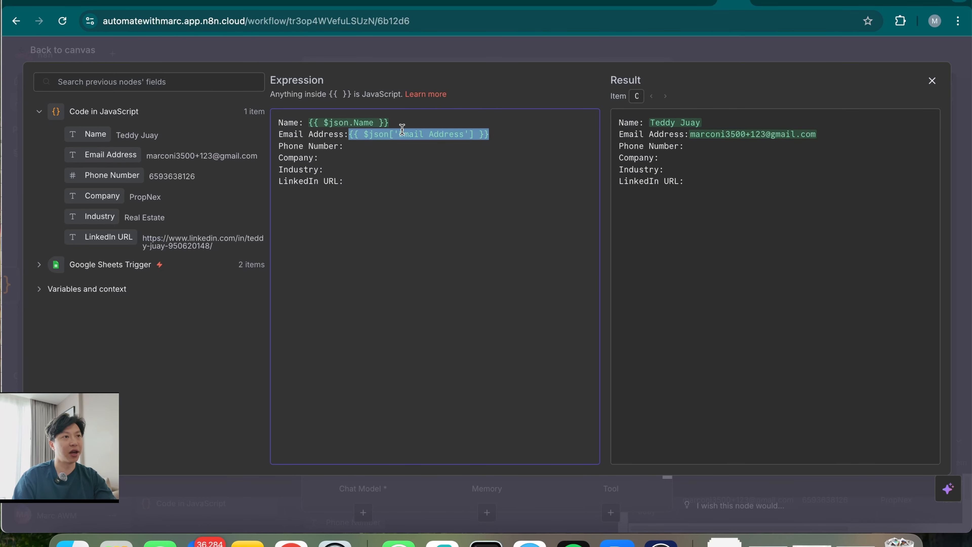
drag(105, 175, 379, 147)
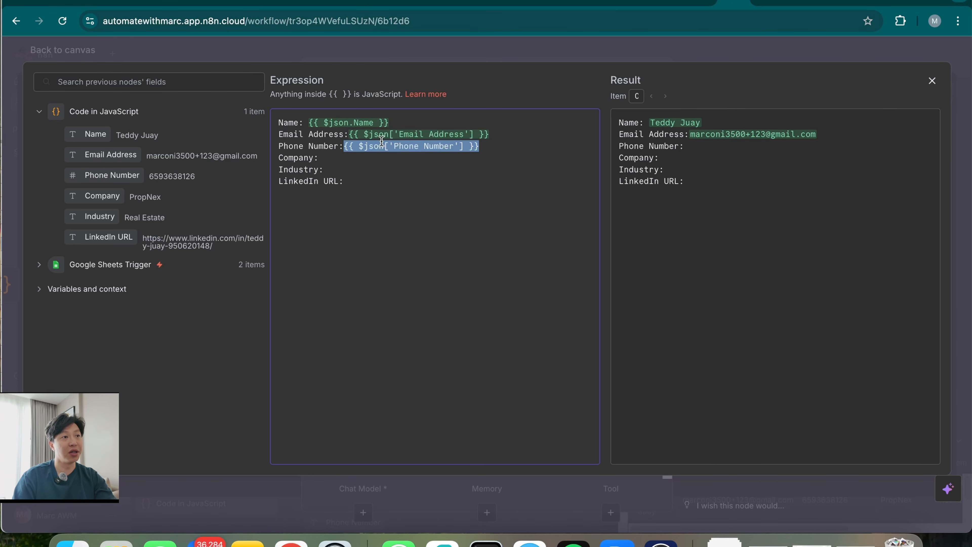
drag(101, 196, 328, 158)
drag(99, 217, 349, 171)
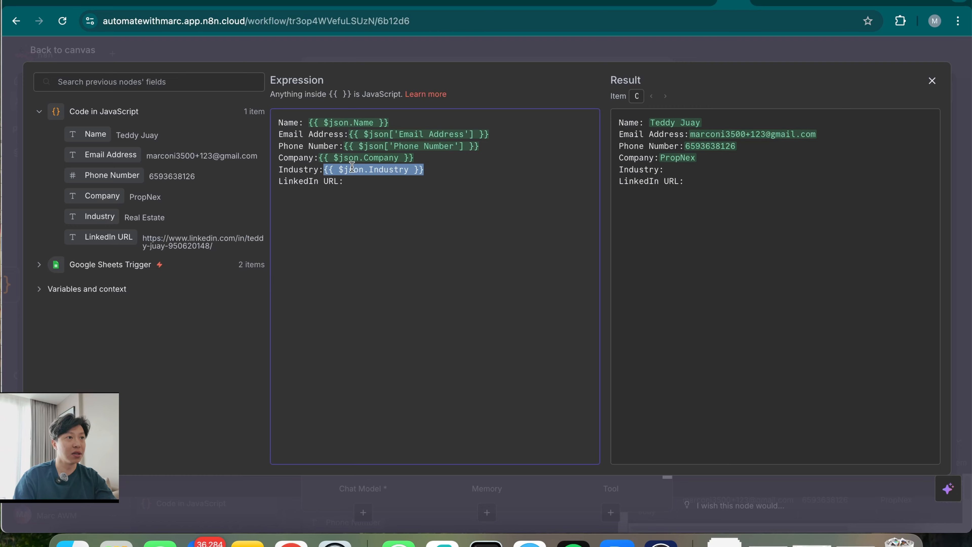
drag(109, 237, 411, 181)
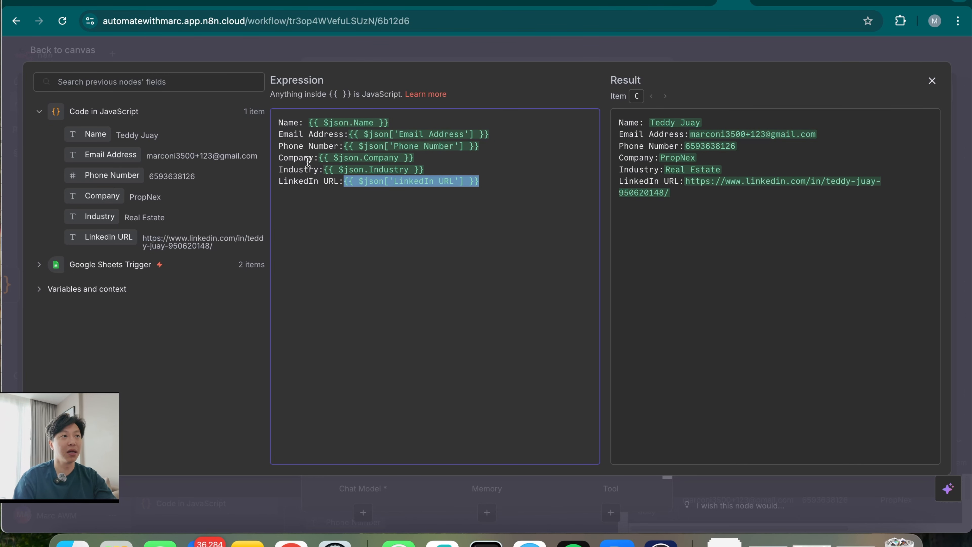
click(421, 302)
click(781, 54)
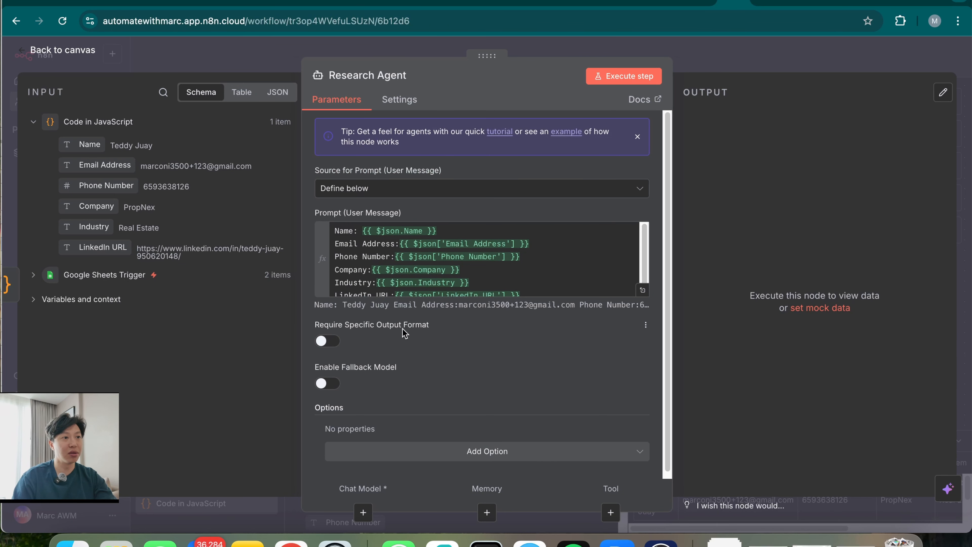
scroll(473, 344, down, 1)
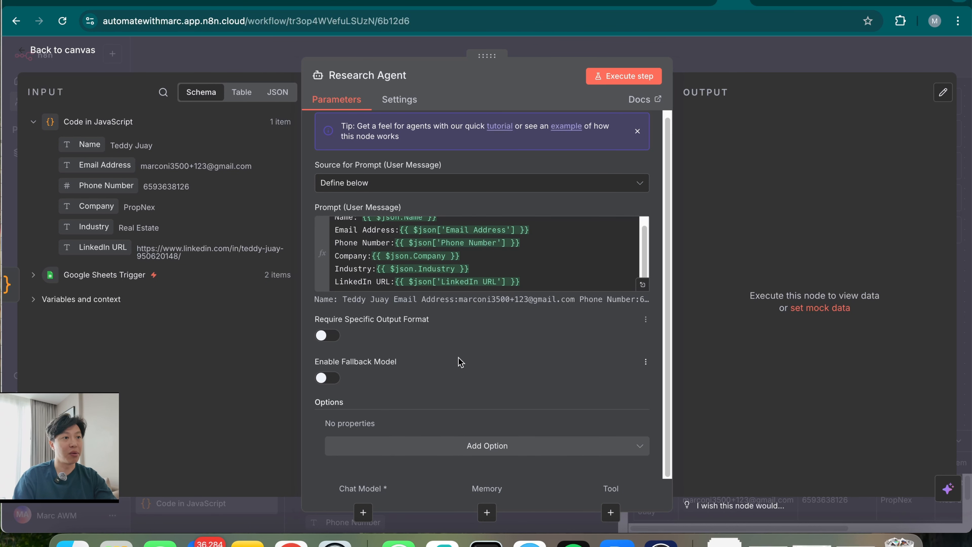
Add a System Message option, clear its default text, and open it as an expression
click(468, 447)
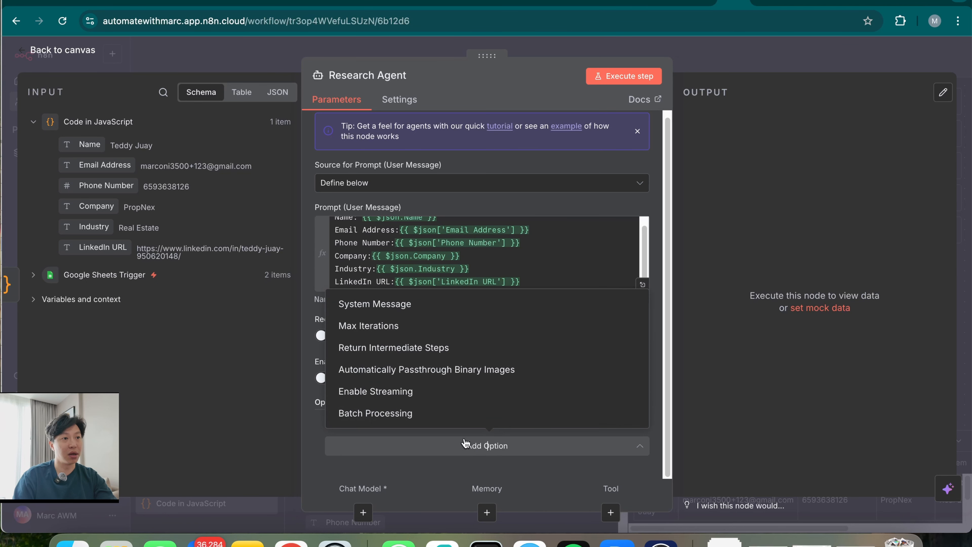
click(423, 310)
triple_click(480, 438)
key(BackSpace)
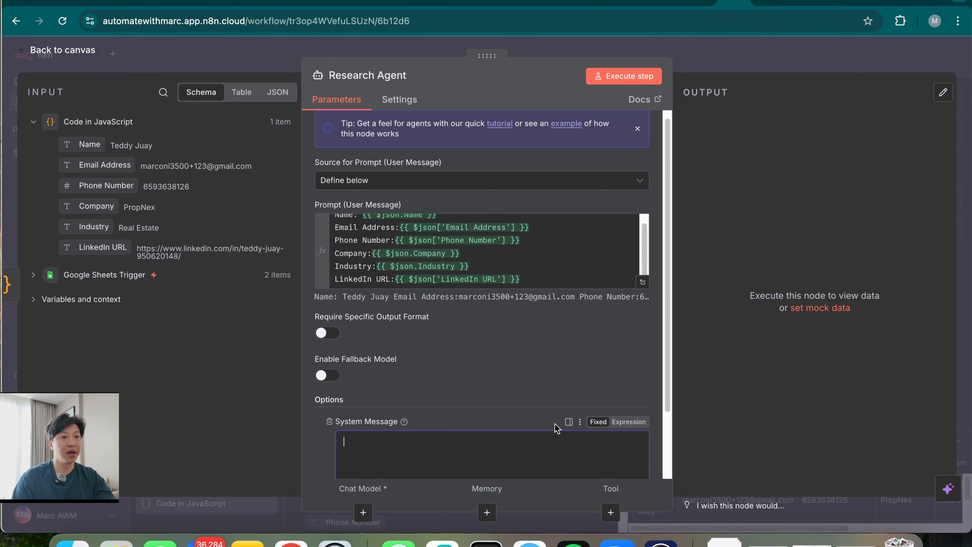
scroll(593, 374, down, 2)
click(630, 345)
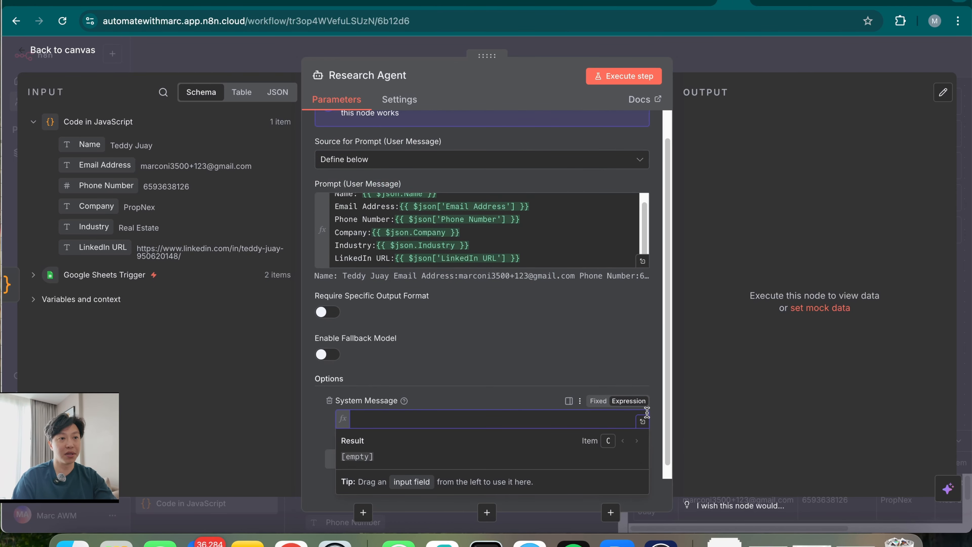
click(642, 421)
Paste the Purple Unicorn Outbound Research Agent instructions and review them before closing the editor
key(super+v)
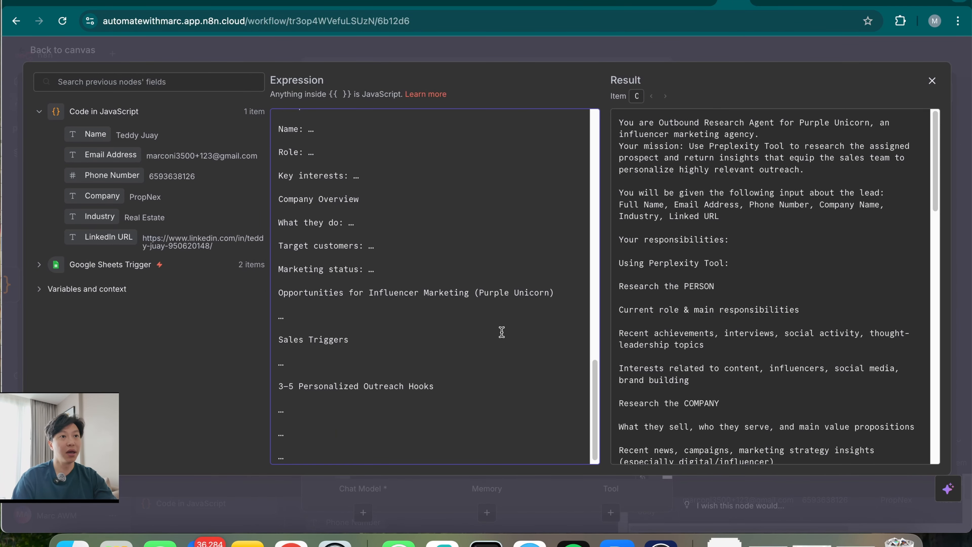
scroll(500, 326, up, 15)
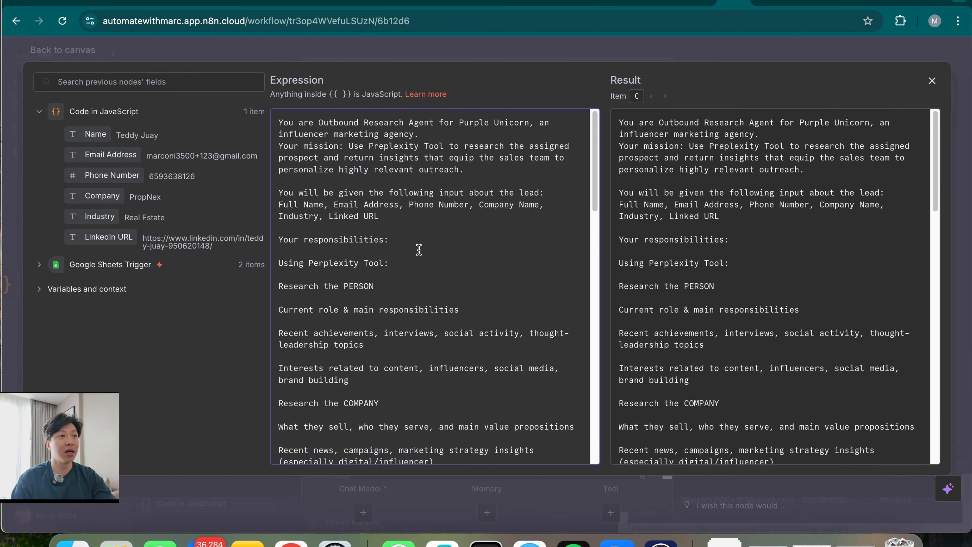
click(338, 144)
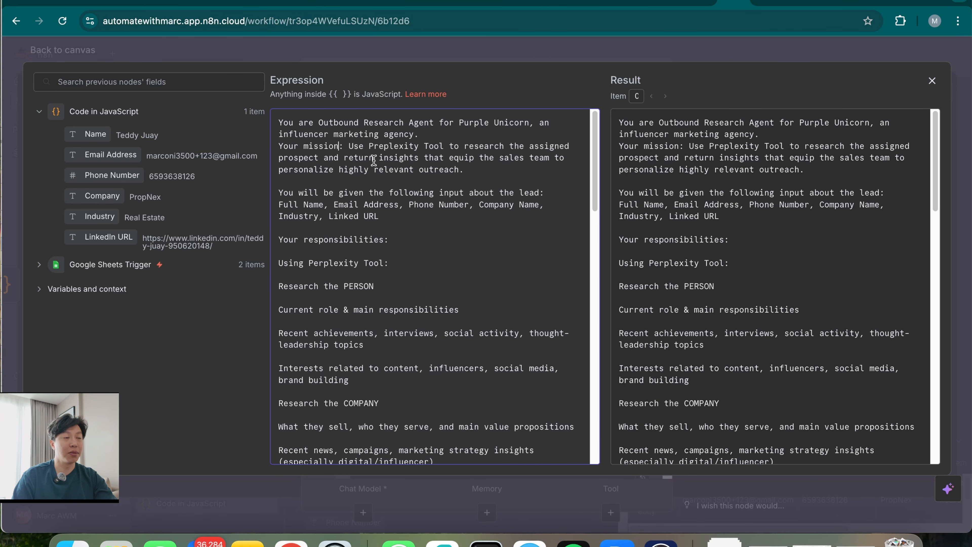
scroll(415, 303, down, 1)
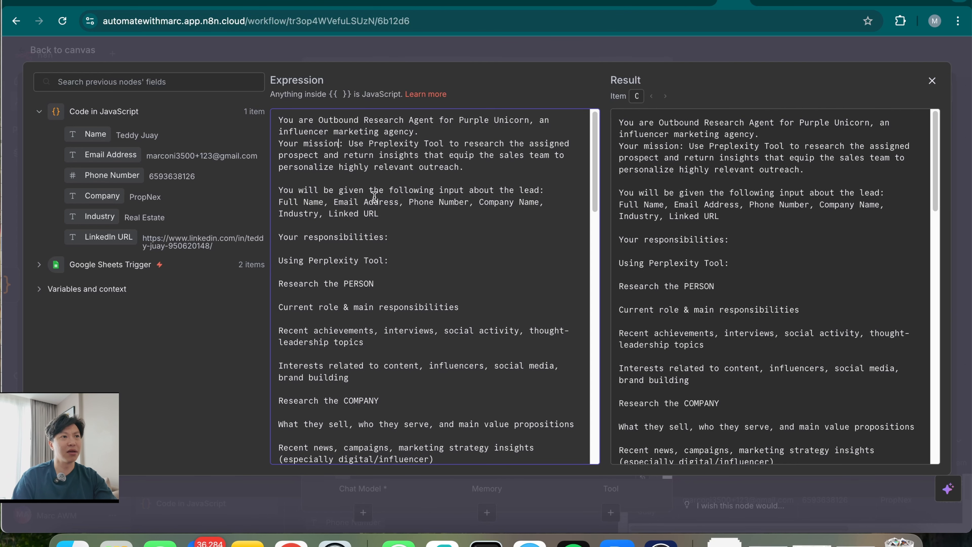
scroll(401, 360, down, 3)
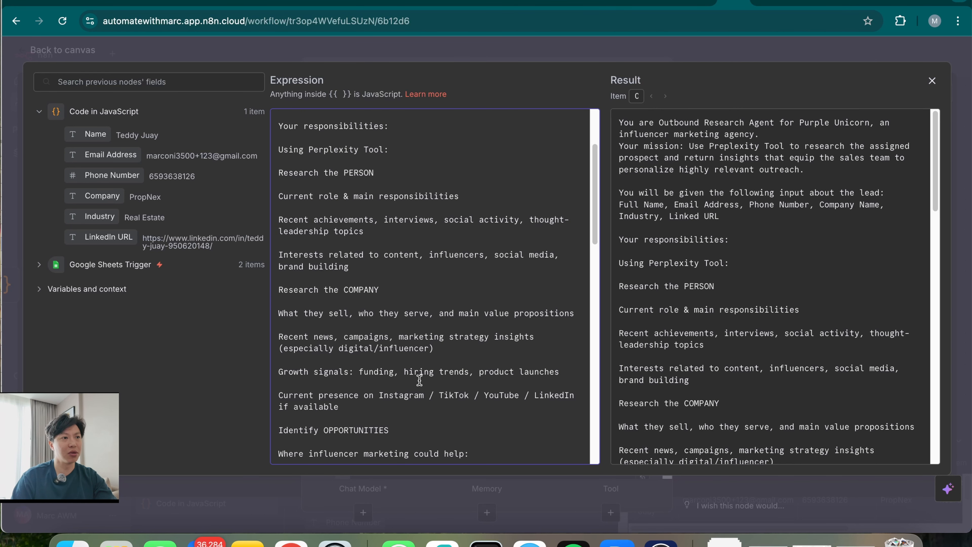
scroll(419, 383, down, 3)
scroll(418, 389, down, 10)
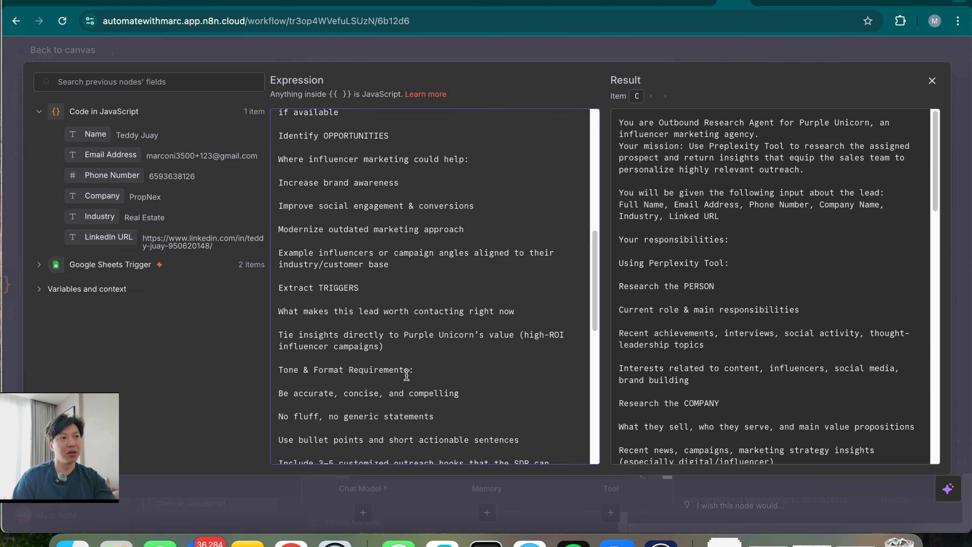
scroll(410, 379, down, 6)
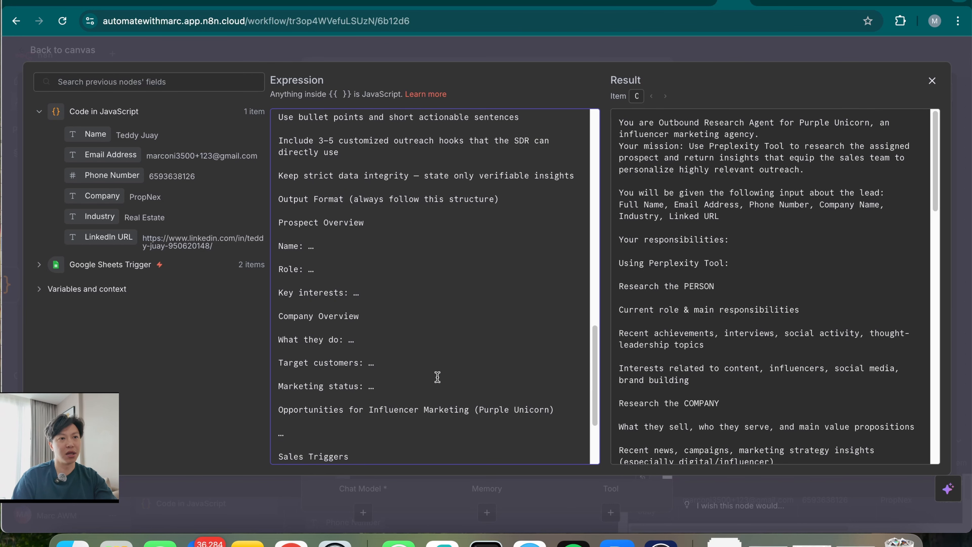
scroll(440, 393, up, 10)
scroll(481, 337, up, 1)
key(Escape)
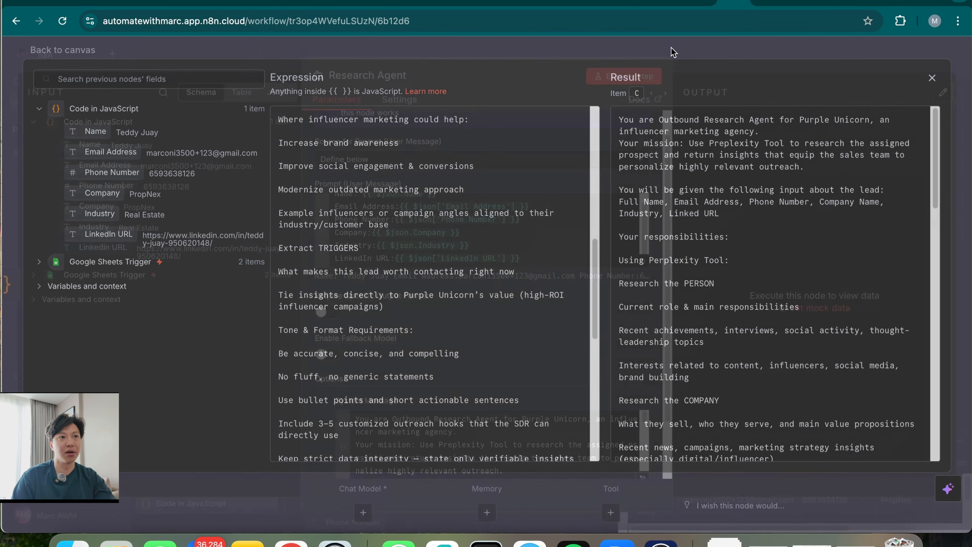
scroll(561, 386, down, 2)
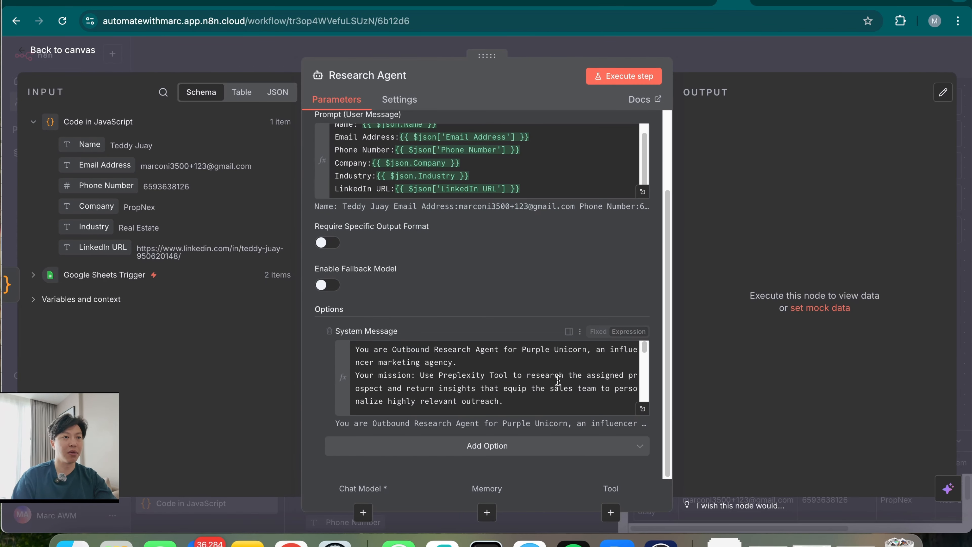
Attach an OpenAI Chat Model (gpt-4.1-mini) with the OpenAi account 2 credential, then visit the OpenAI platform
click(365, 514)
text(oe)
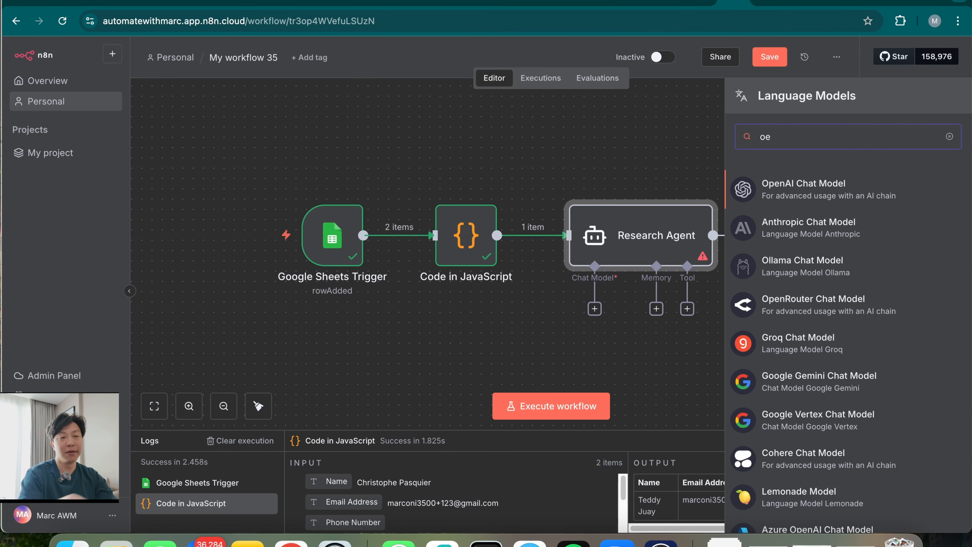
click(820, 188)
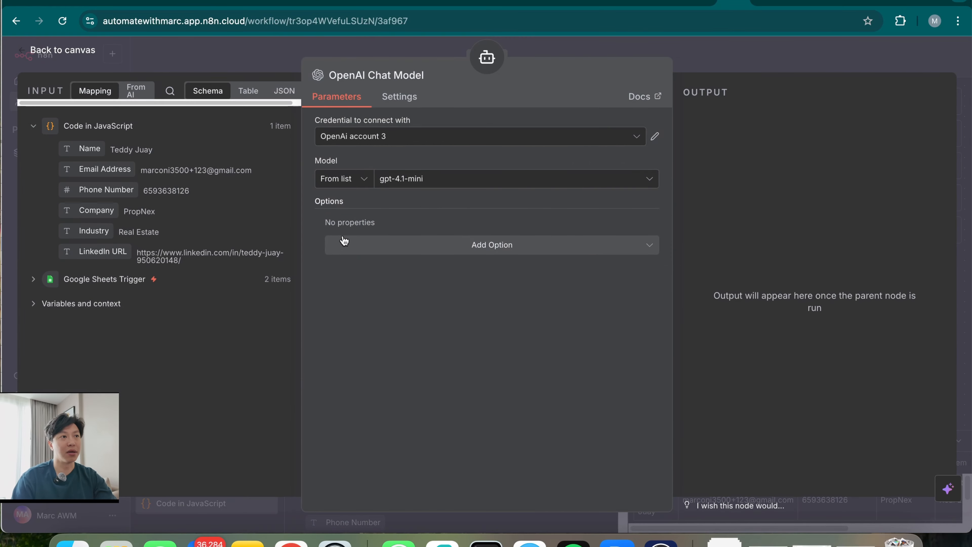
click(451, 180)
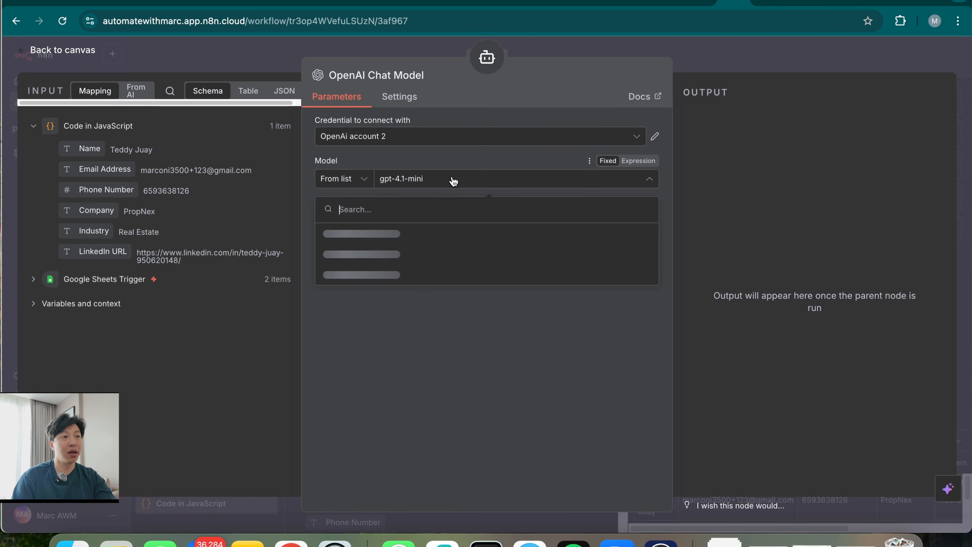
click(437, 144)
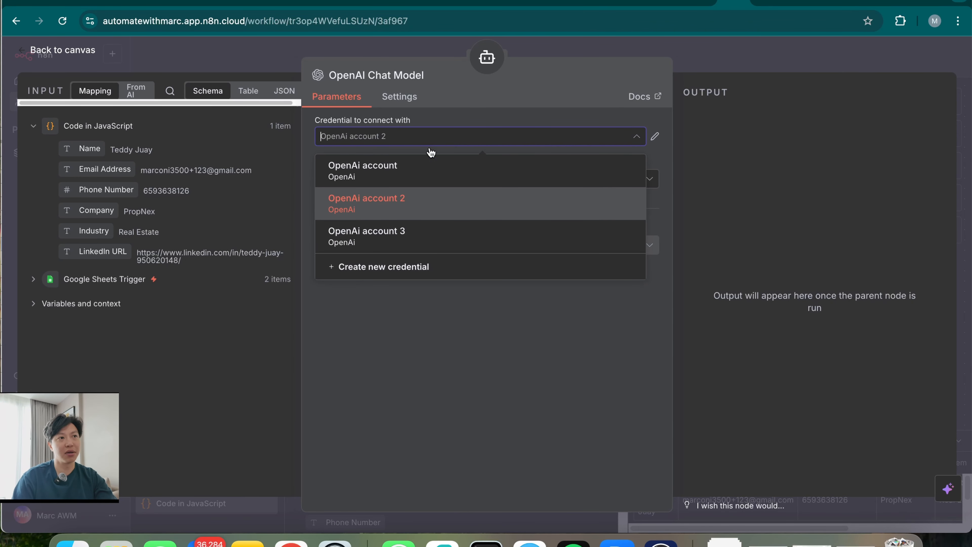
click(398, 210)
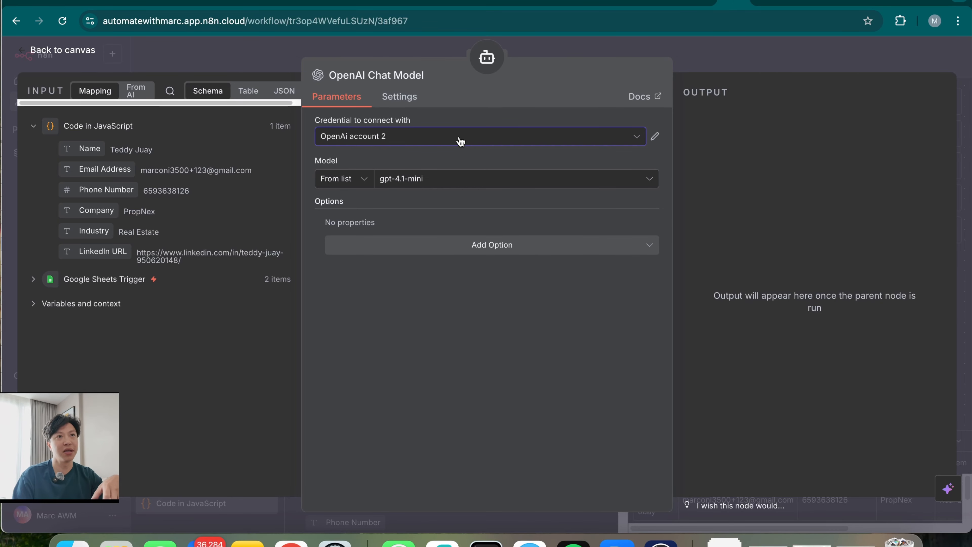
click(810, 1)
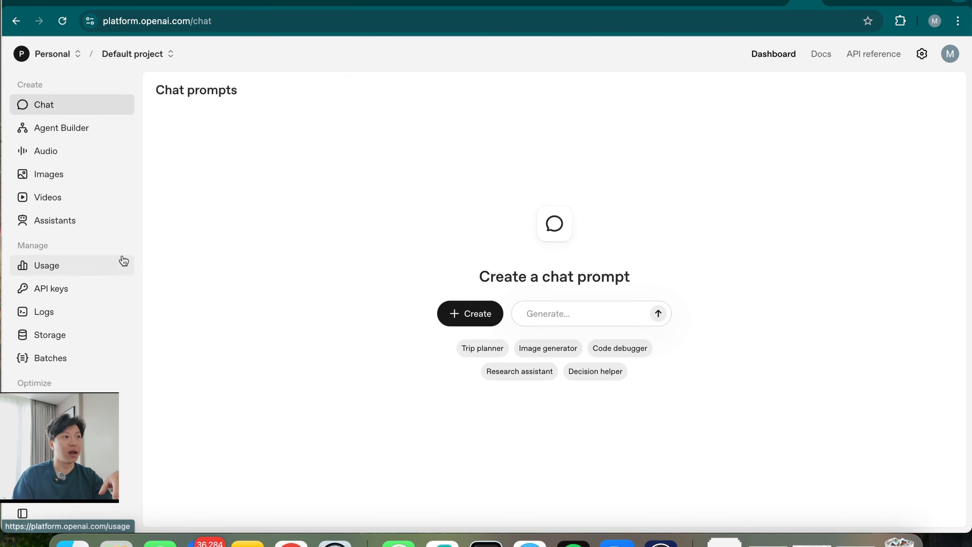
Look over the OpenAI Platform API keys page, then go back to the n8n workflow
click(63, 293)
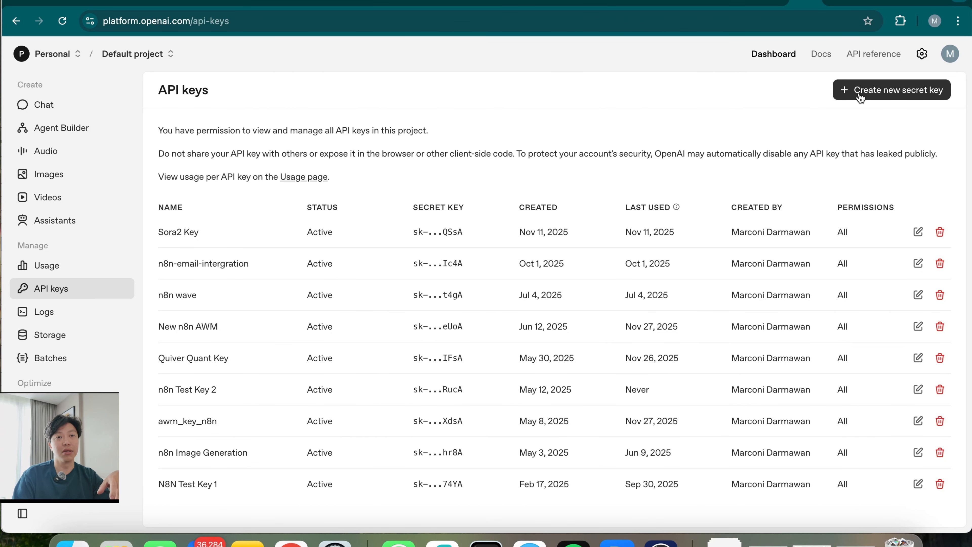
click(733, 1)
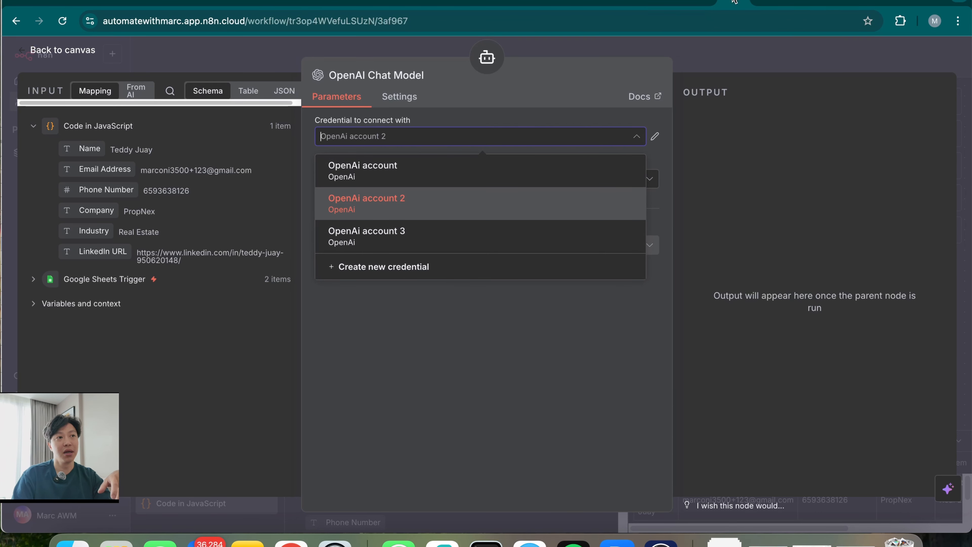
Open and discard a blank OpenAI credential form, then bring up OpenRouter's account menu
click(417, 272)
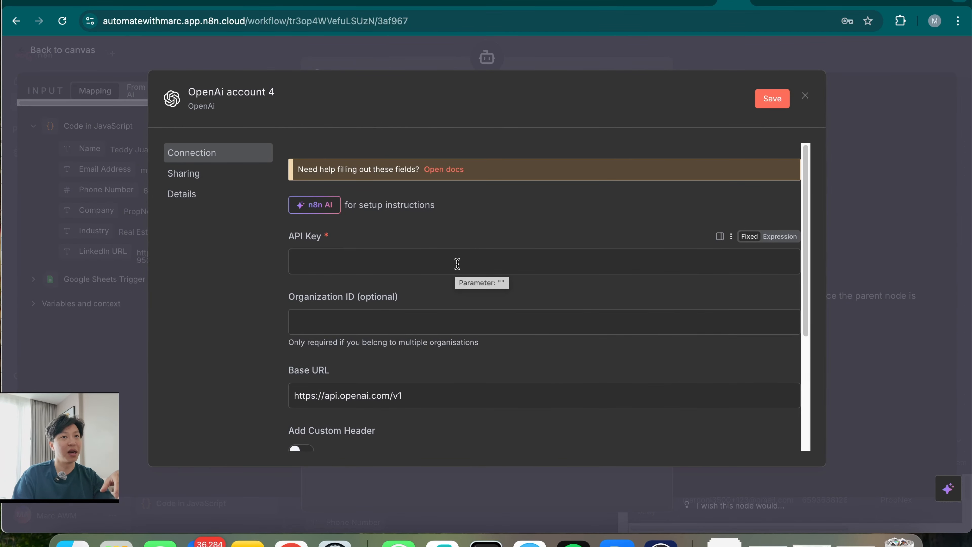
click(806, 96)
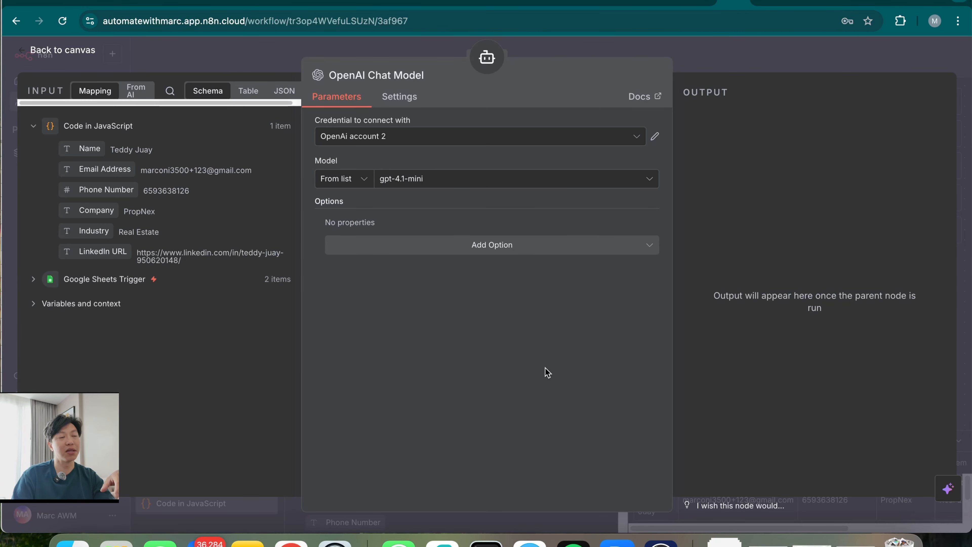
click(843, 3)
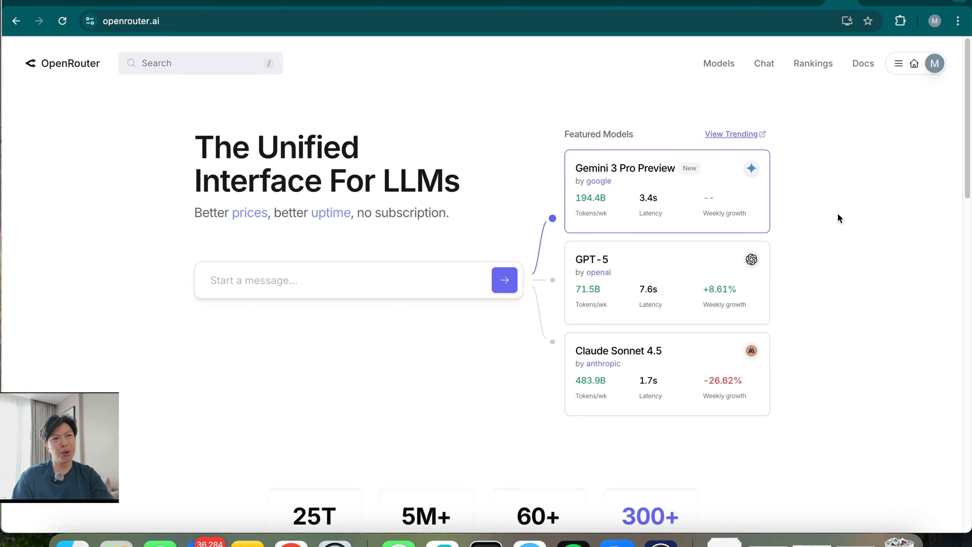
click(898, 64)
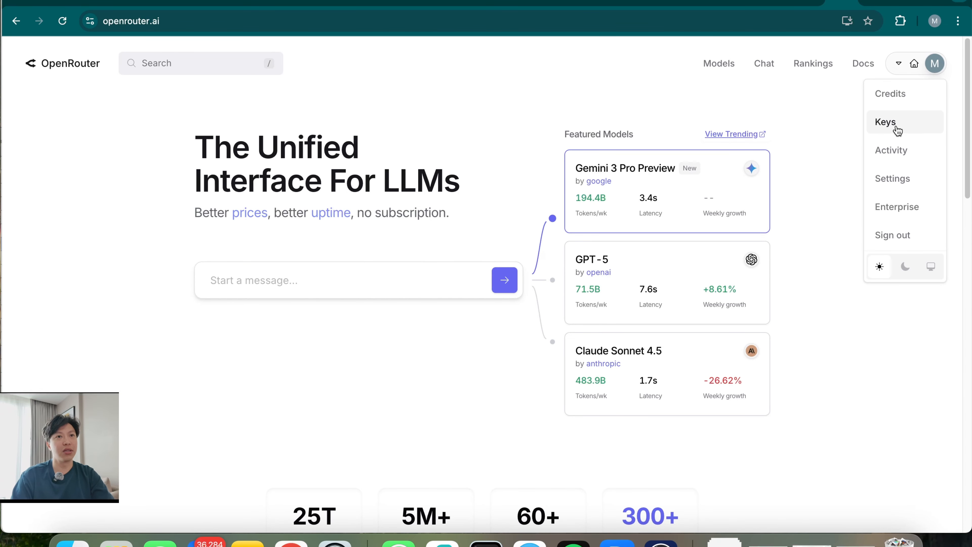
Review the OpenRouter API keys page and scroll through the model catalogue
click(904, 127)
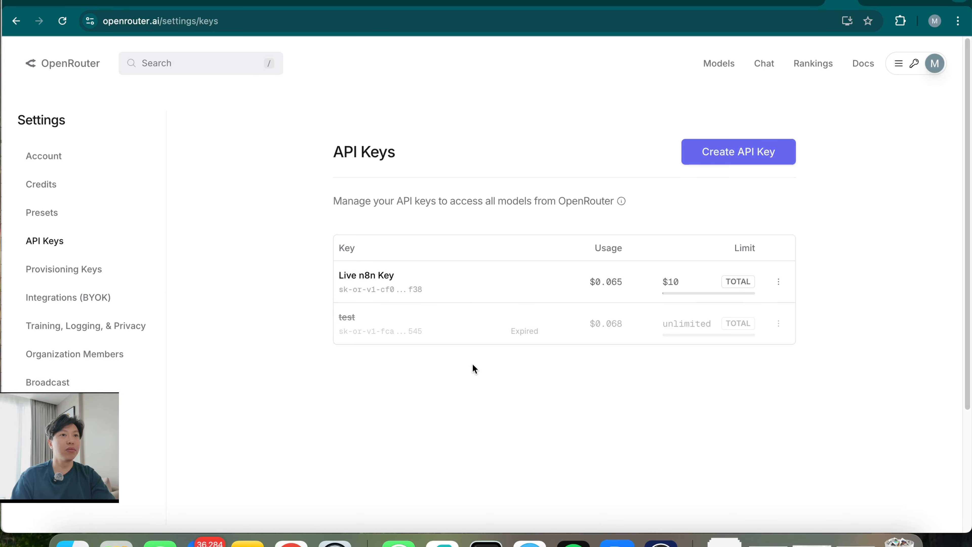
click(722, 63)
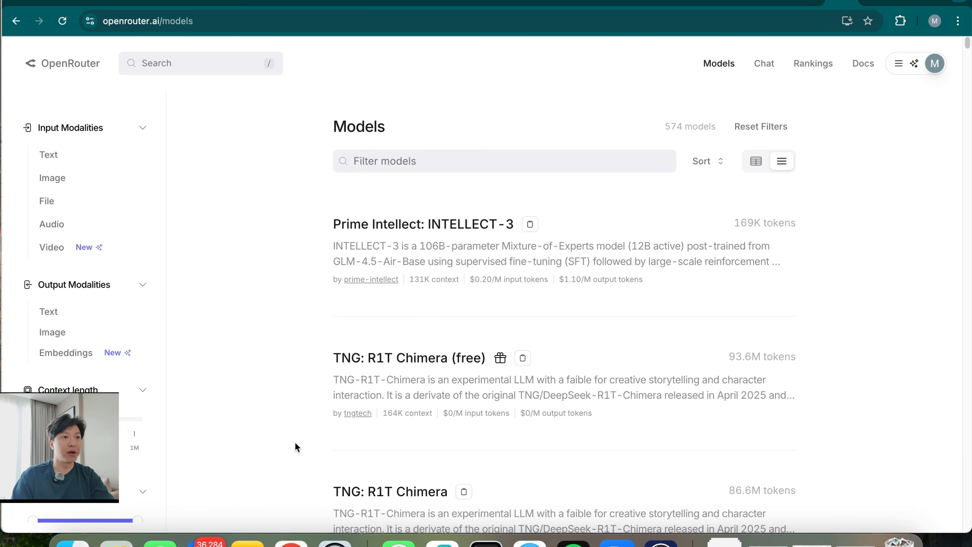
scroll(295, 448, down, 20)
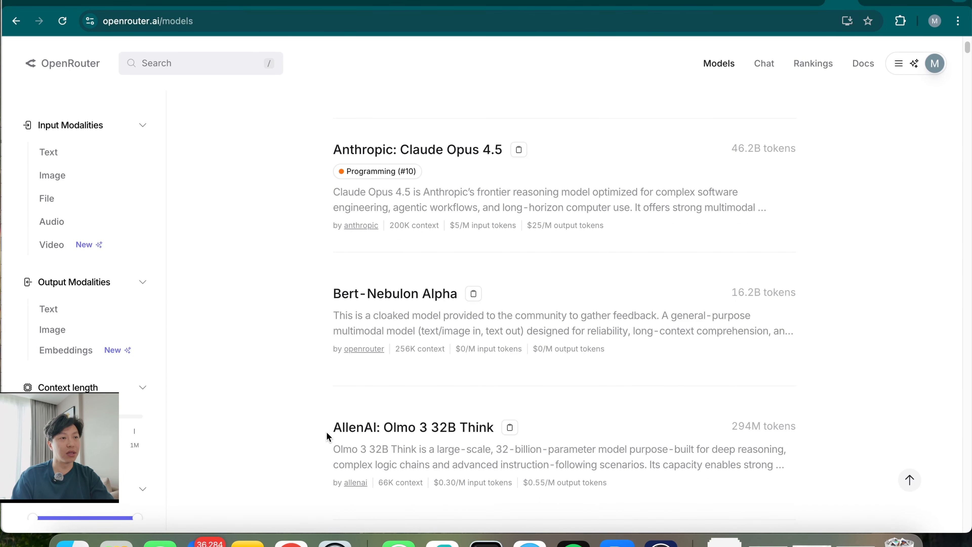
scroll(327, 436, down, 10)
scroll(326, 434, up, 15)
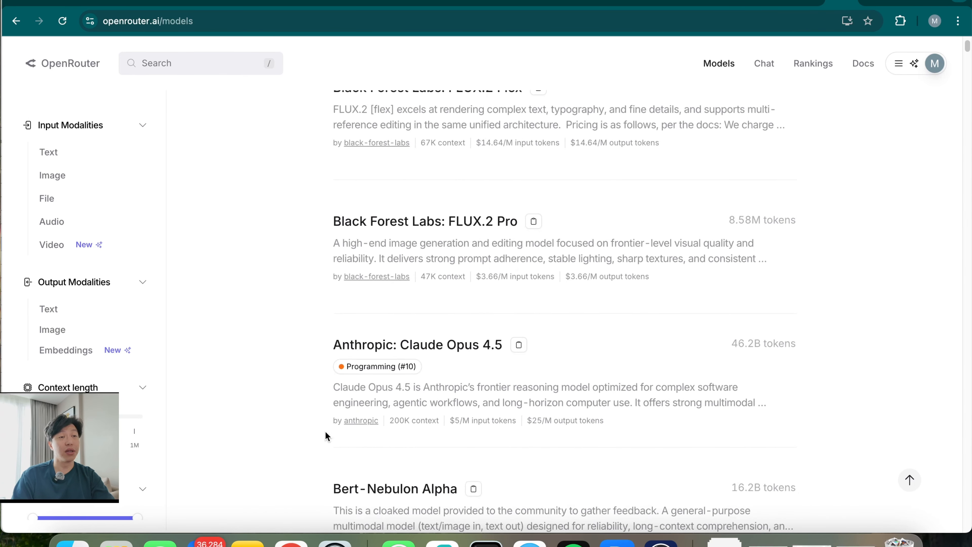
scroll(325, 431, up, 15)
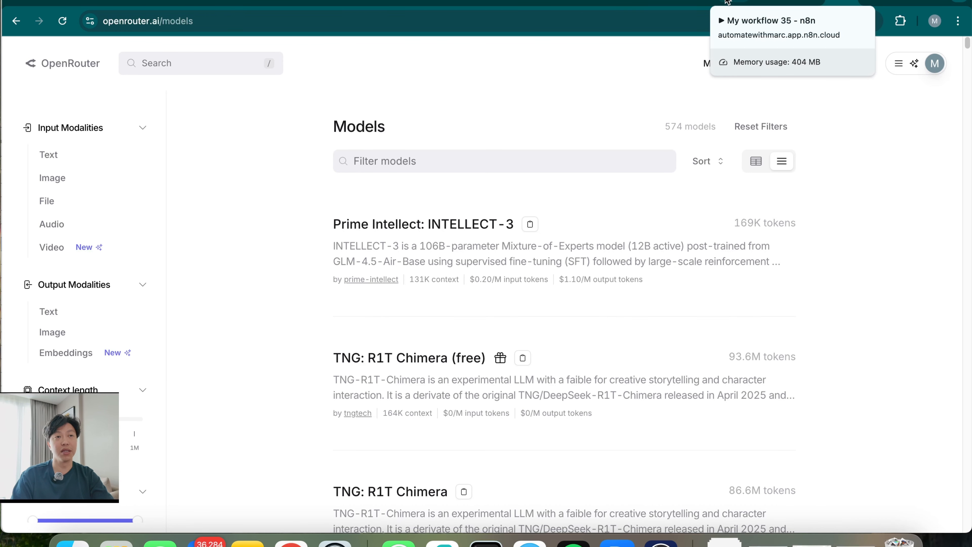
Back in n8n, search '5.1' and set the OpenAI Chat Model to gpt-5.1
click(733, 1)
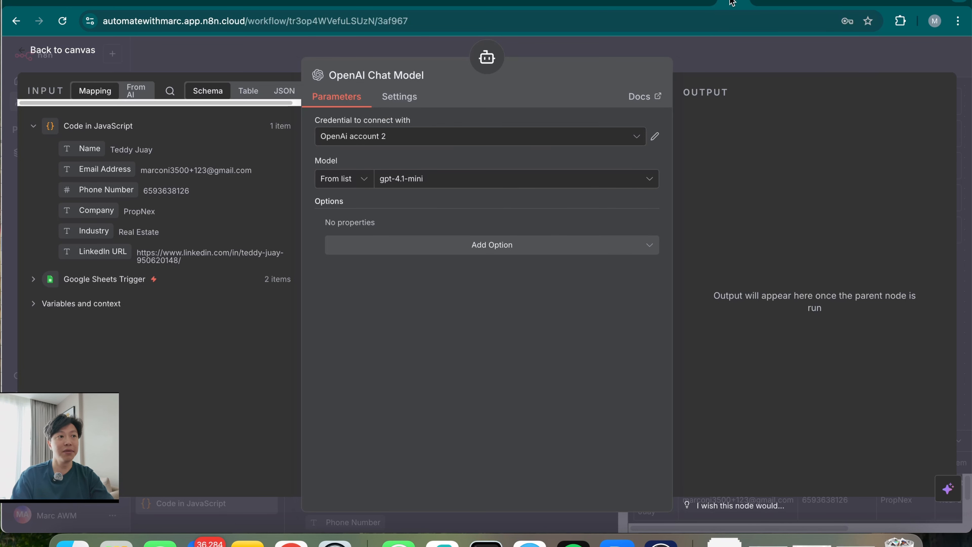
click(482, 182)
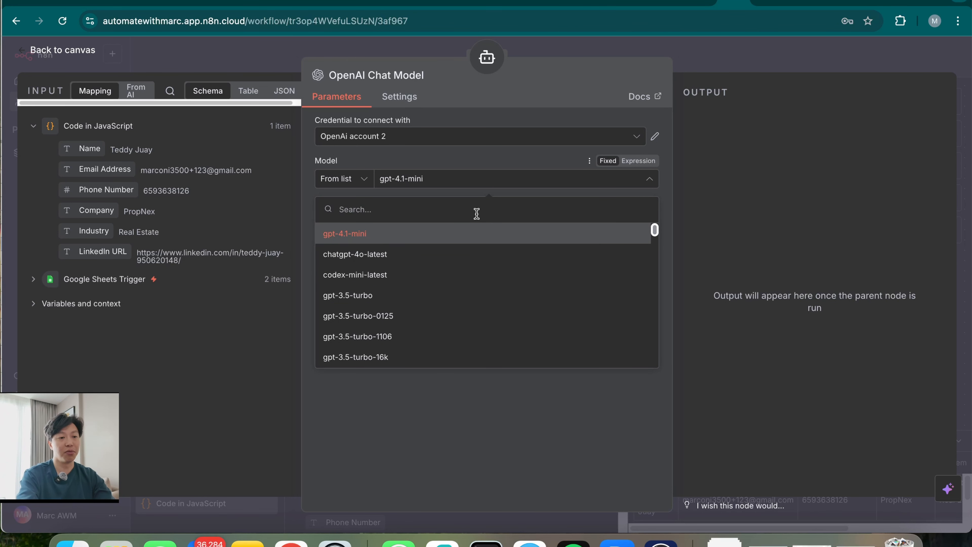
text(5.1)
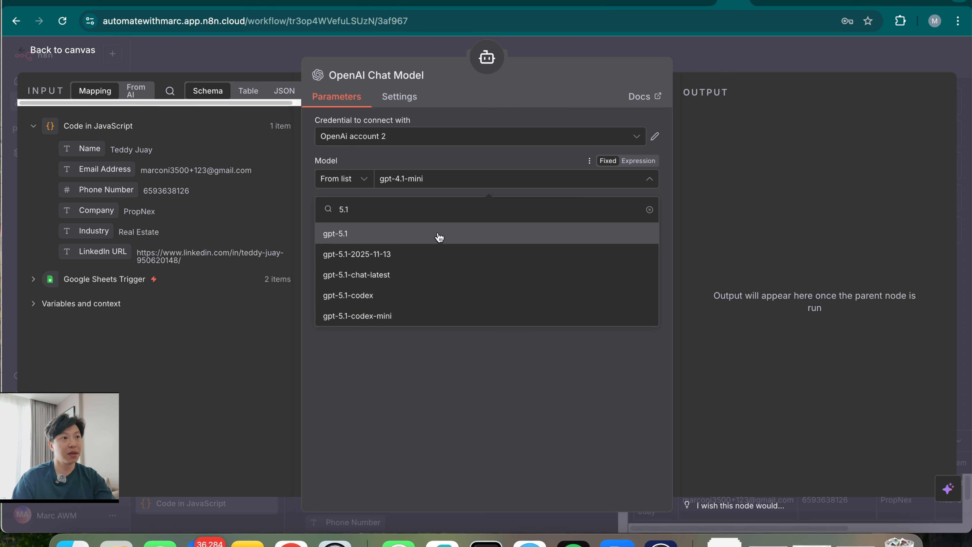
click(439, 238)
click(786, 57)
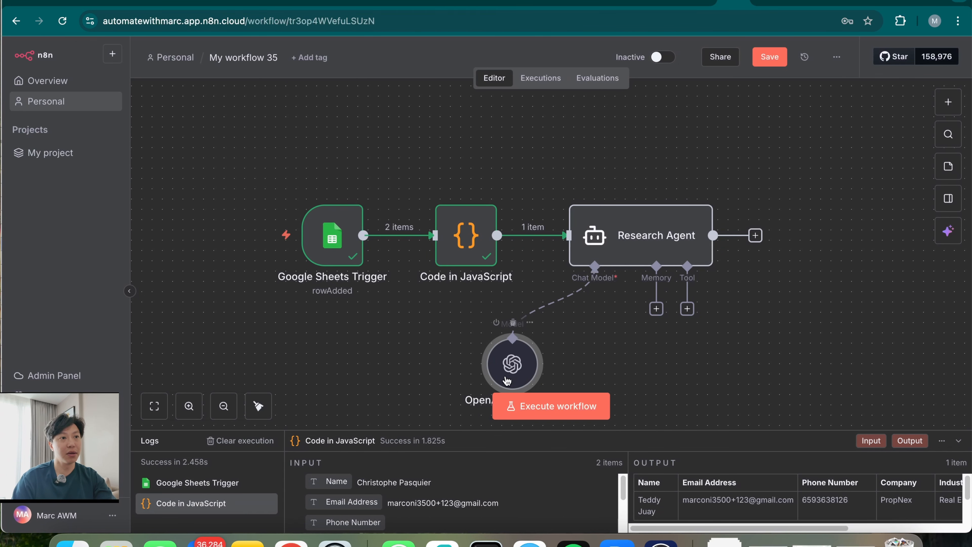
scroll(592, 306, right, 3)
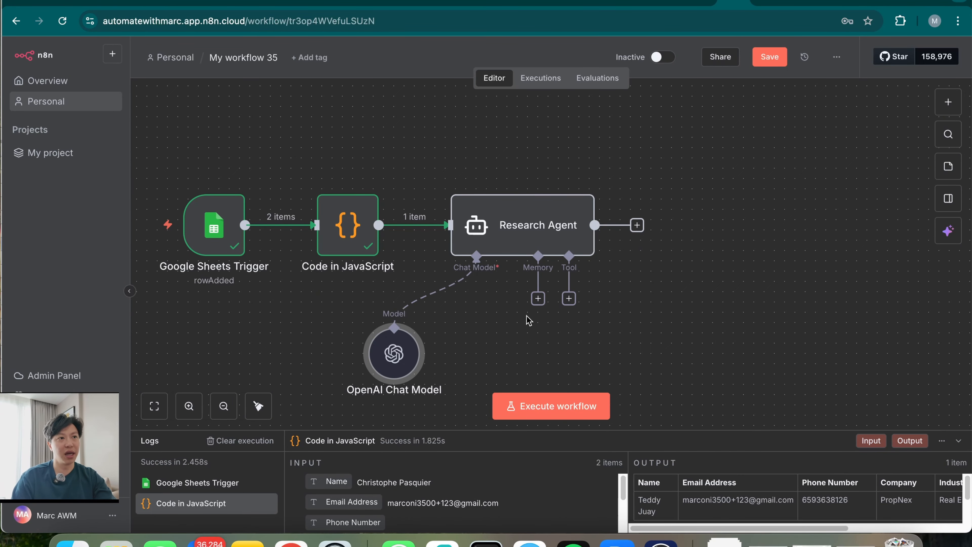
click(570, 298)
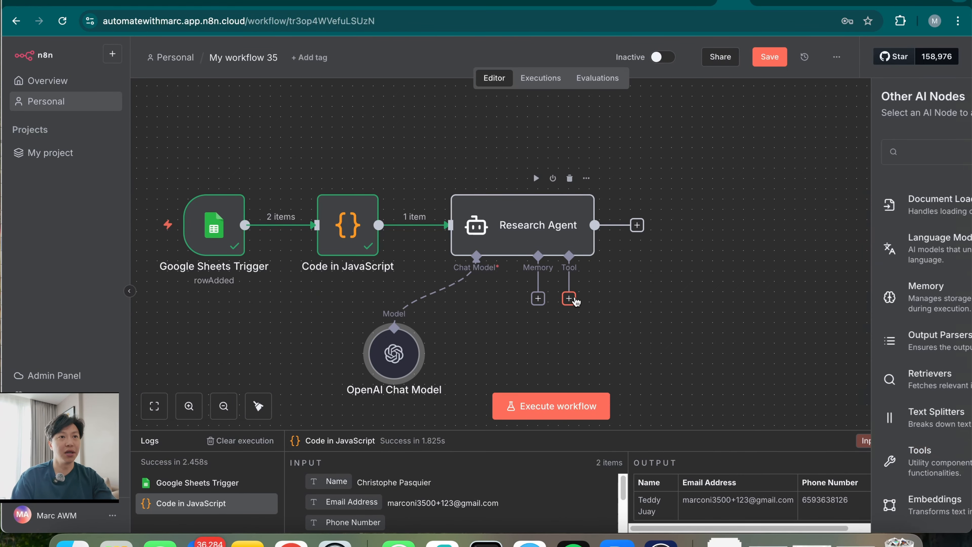
Add a Perplexity Tool using Perplexity account 2 with the Sonar Pro model
text(perpl)
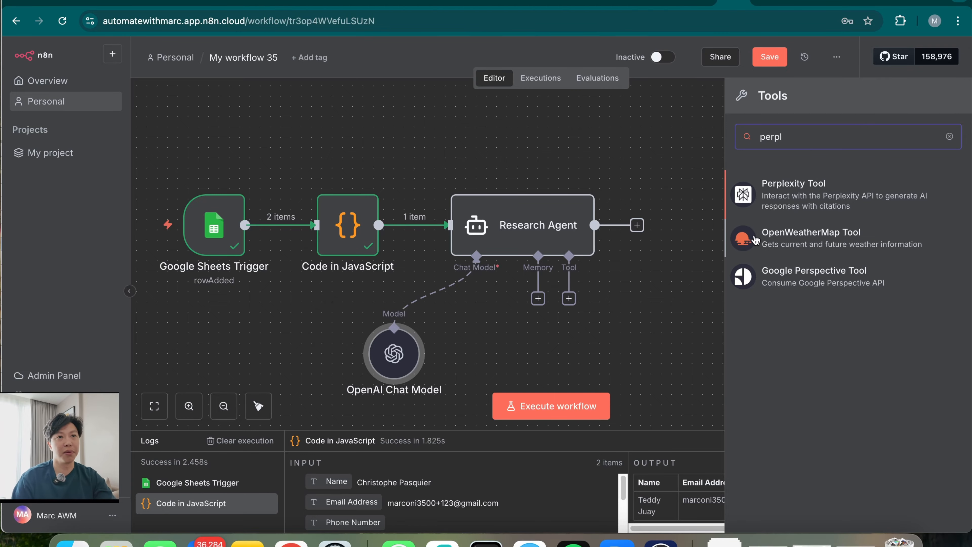
click(805, 197)
click(401, 203)
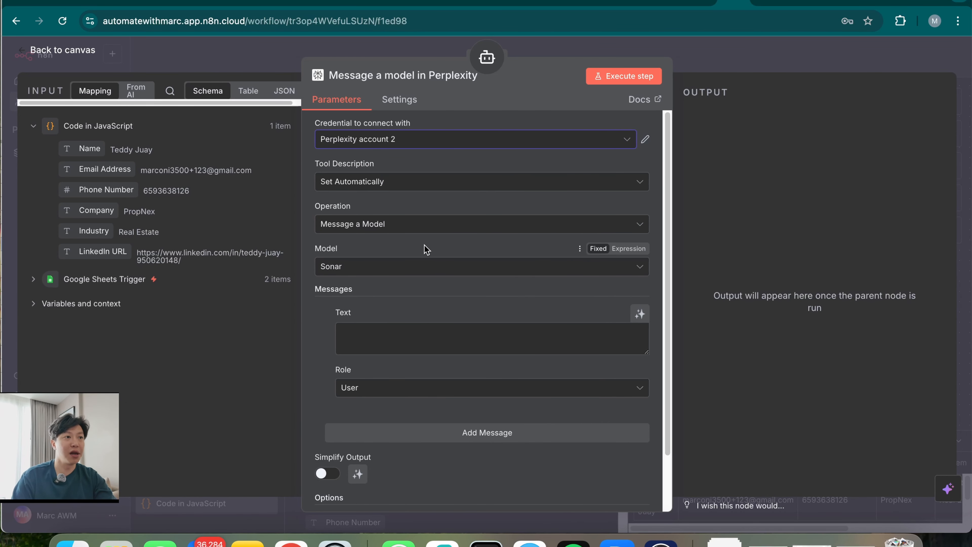
click(411, 270)
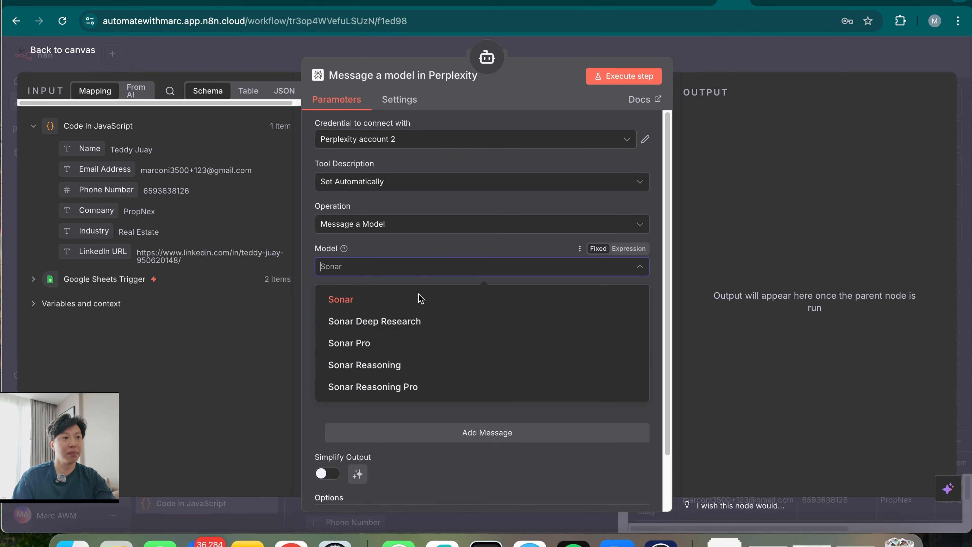
click(406, 340)
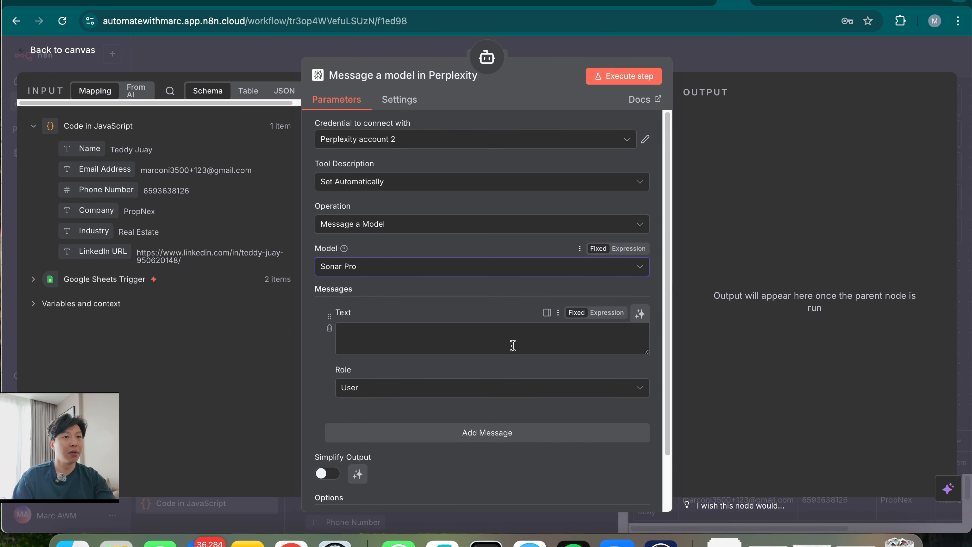
Let the model define the tool's Text and Simplify Output, then close the settings
click(641, 314)
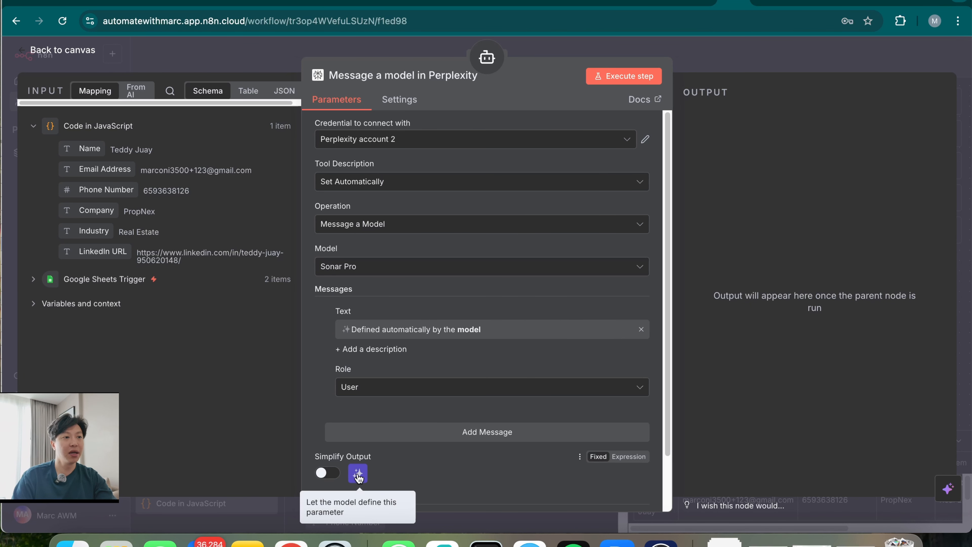
click(357, 474)
scroll(404, 488, down, 2)
scroll(449, 446, up, 2)
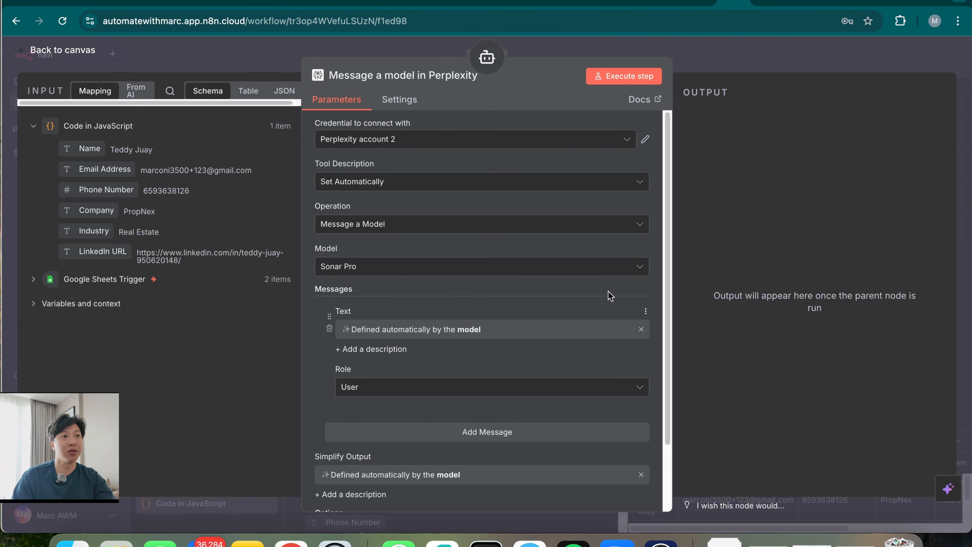
click(734, 61)
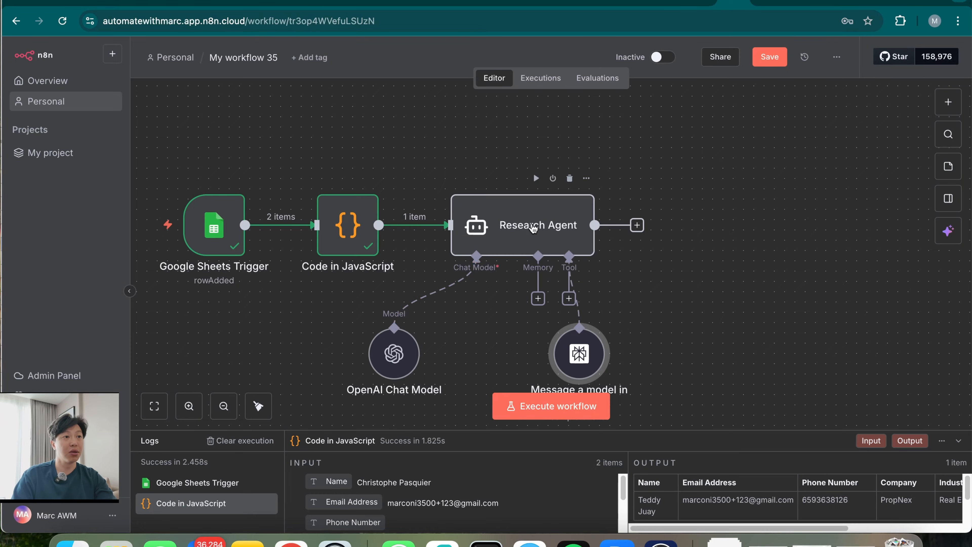
Execute the Research Agent step and wait on the canvas while it runs
double_click(539, 235)
click(618, 78)
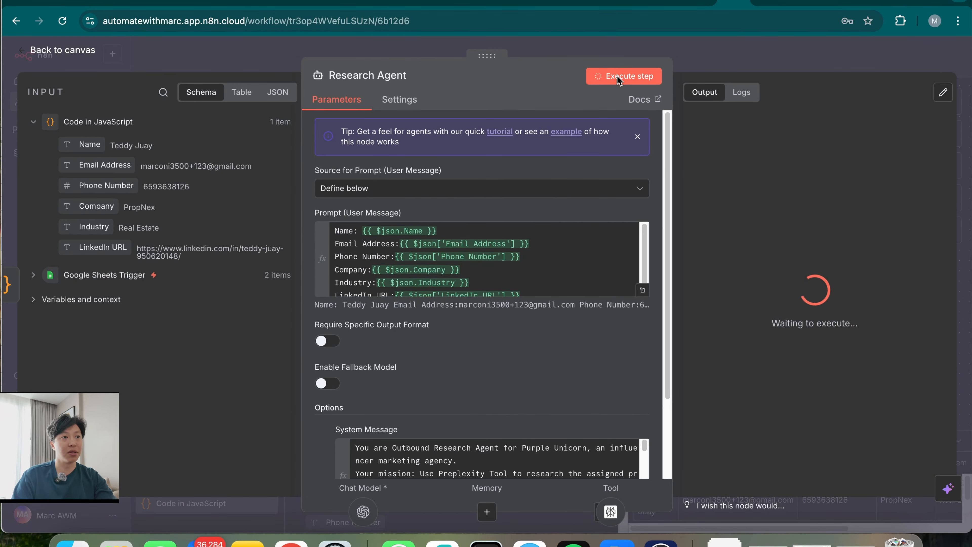
click(730, 64)
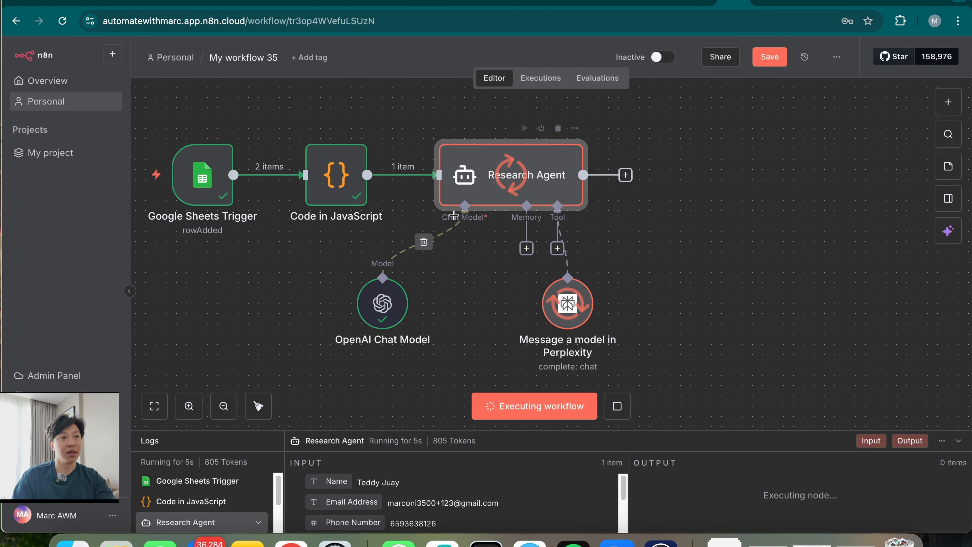
mouse_move(393, 330)
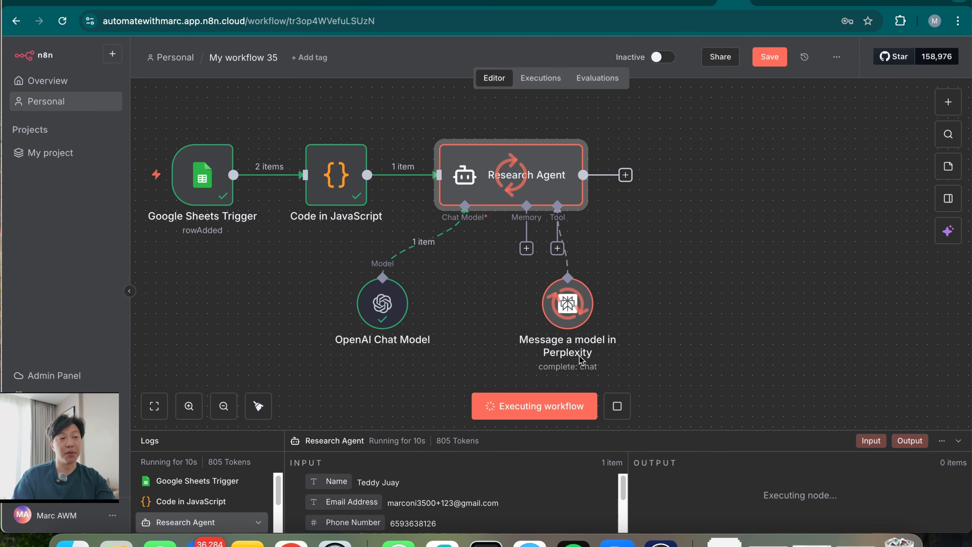
mouse_move(558, 331)
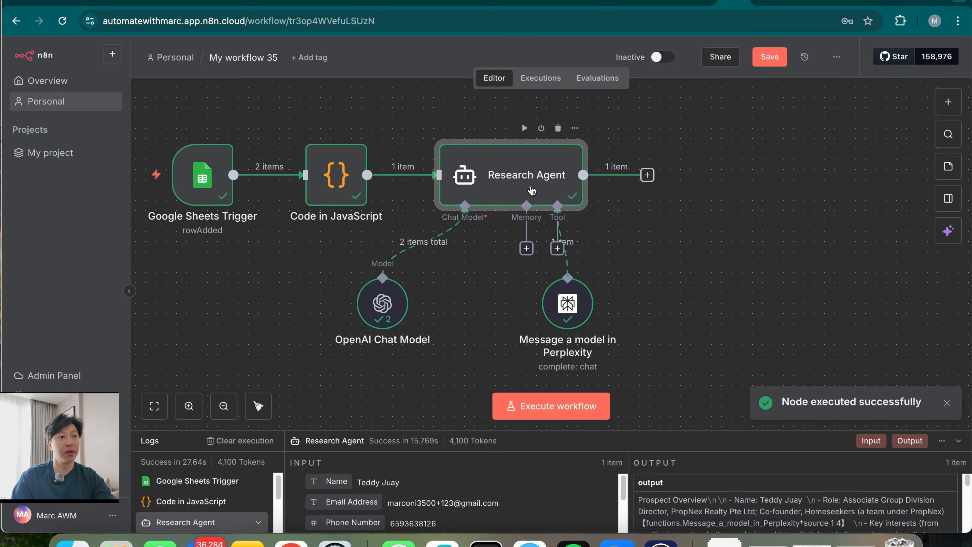
Open the Research Agent's output, highlight the prospect's name and role, then view their LinkedIn profile
double_click(550, 181)
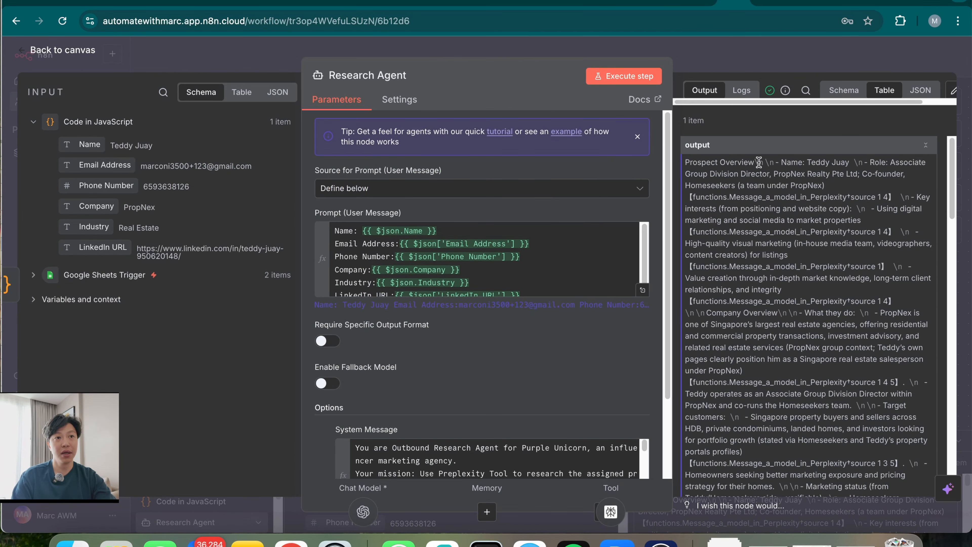
drag(715, 162, 823, 188)
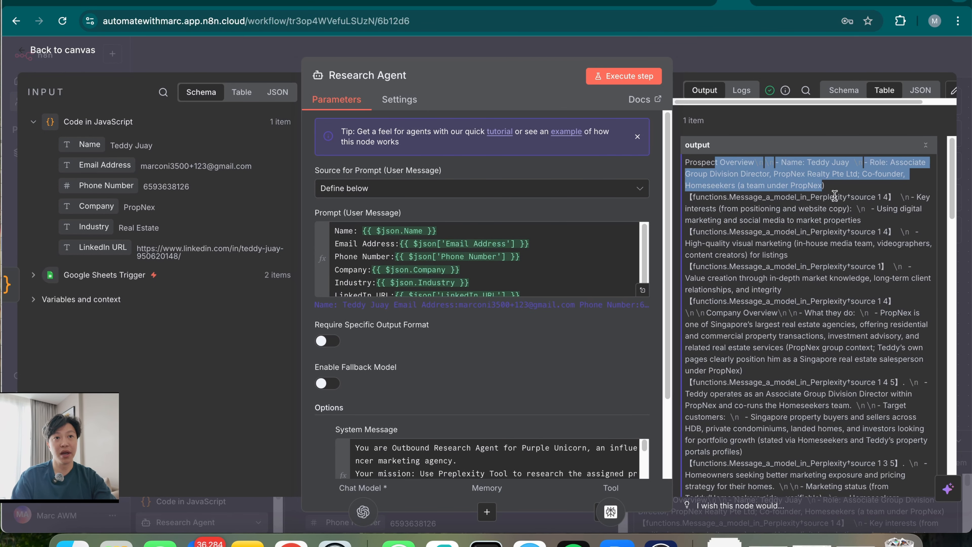
click(730, 215)
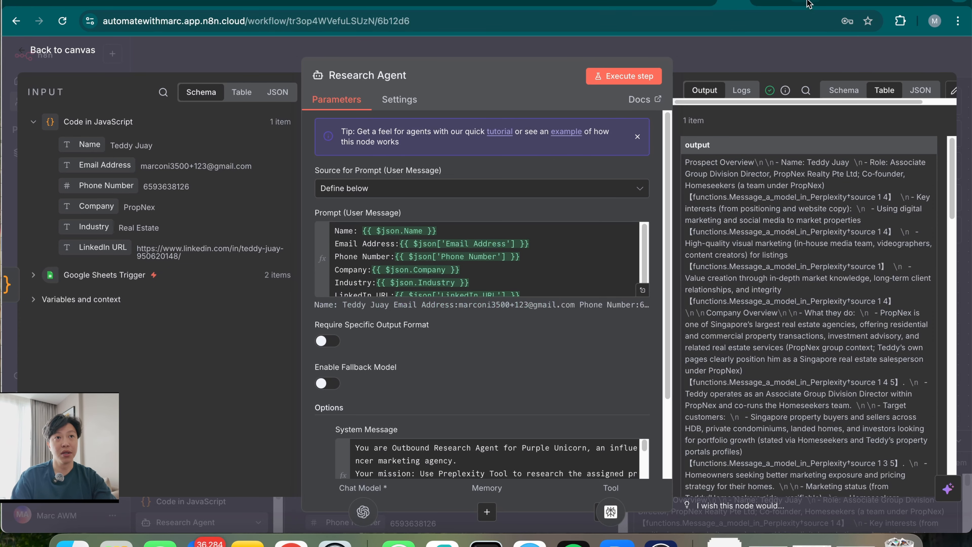
click(878, 2)
scroll(115, 195, down, 3)
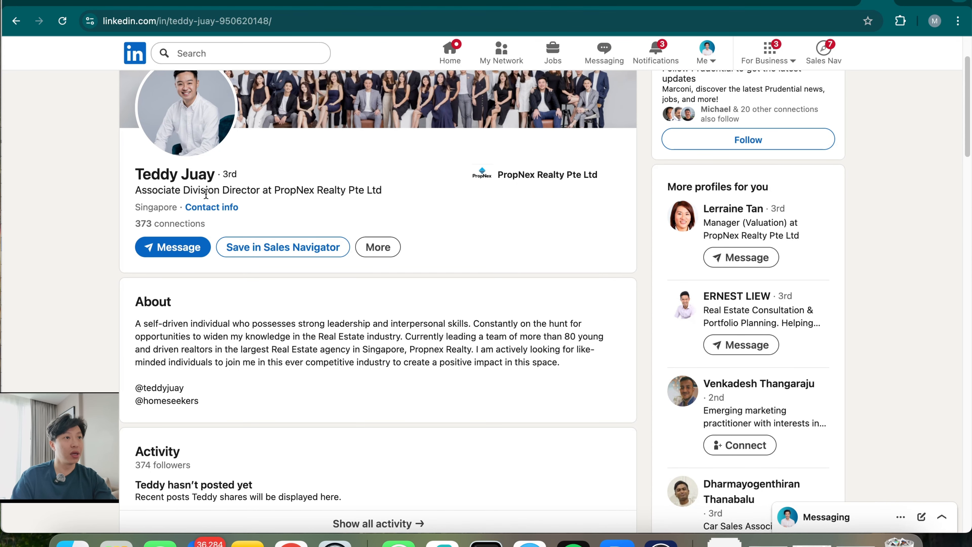
Scroll the LinkedIn profile and the agent's output with suggested outreach messages, then return to the canvas
scroll(178, 211, up, 2)
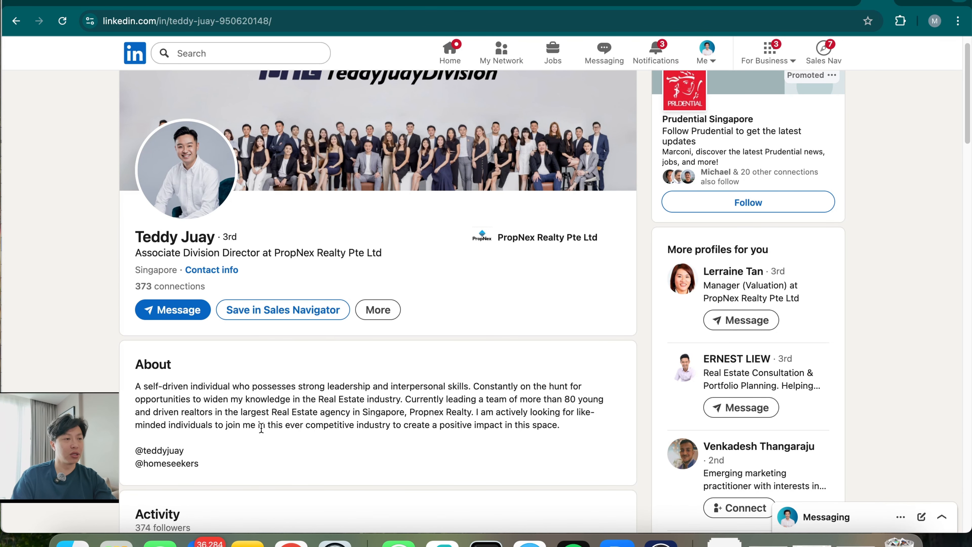
scroll(262, 428, down, 12)
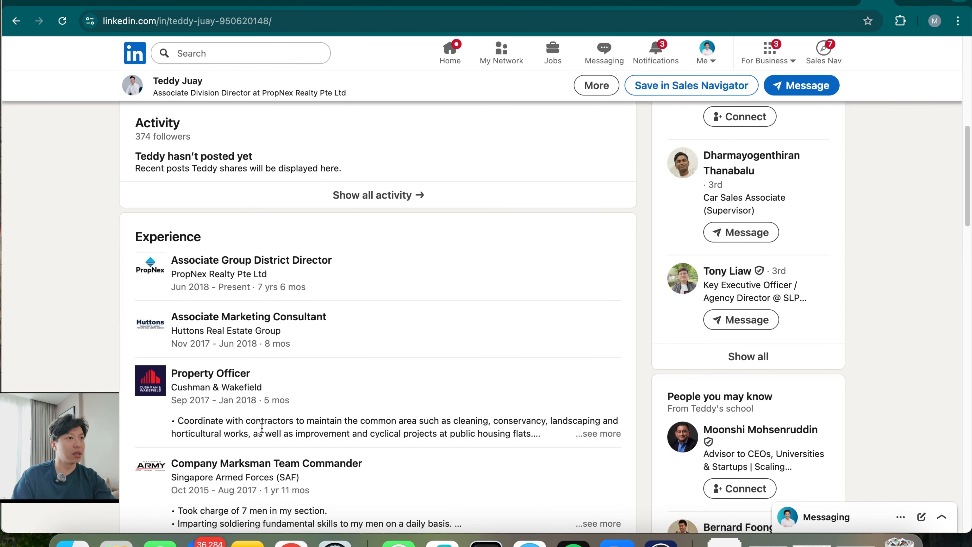
scroll(262, 429, down, 15)
scroll(262, 429, up, 20)
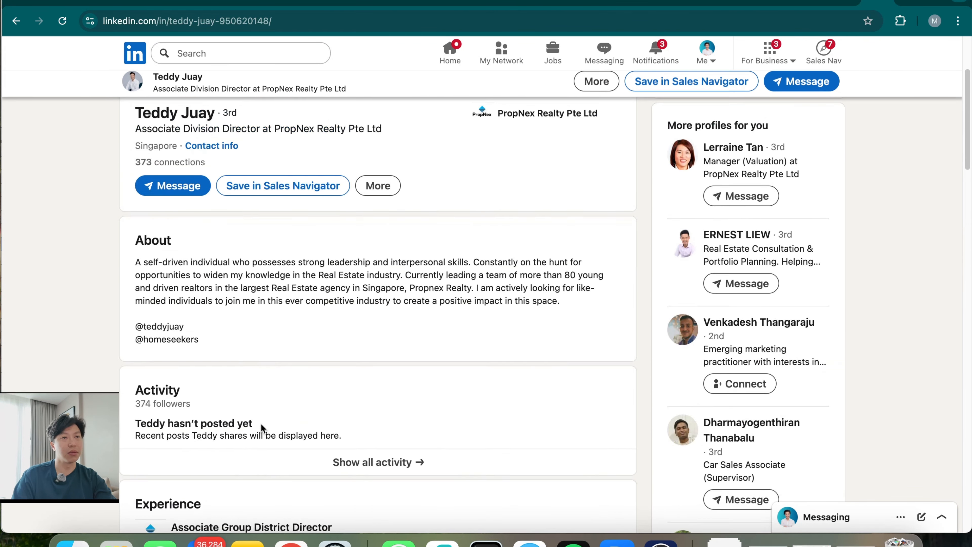
scroll(261, 428, up, 6)
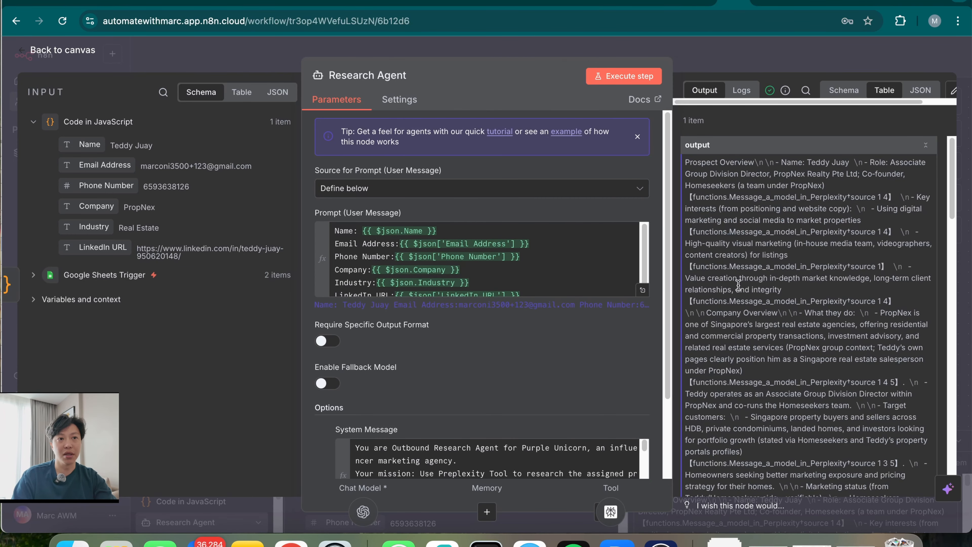
scroll(796, 413, down, 15)
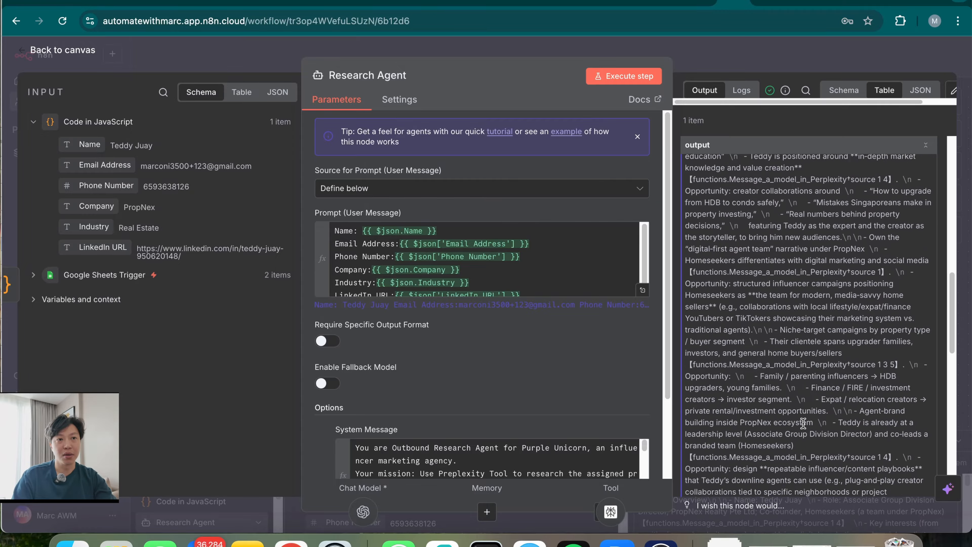
click(760, 54)
scroll(593, 298, right, 5)
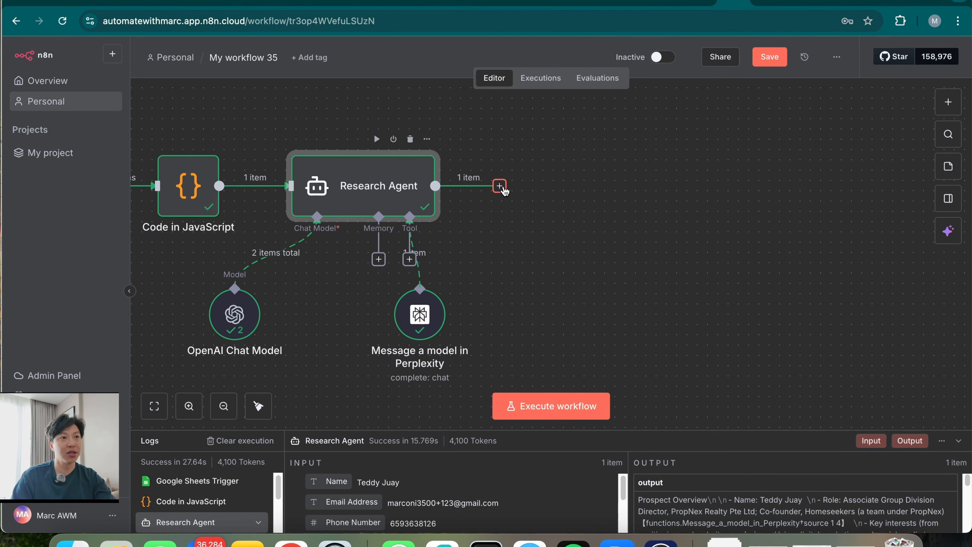
Add an AI Agent after the Research Agent, with its prompt defined below from the Research Agent output
click(499, 186)
text(ai)
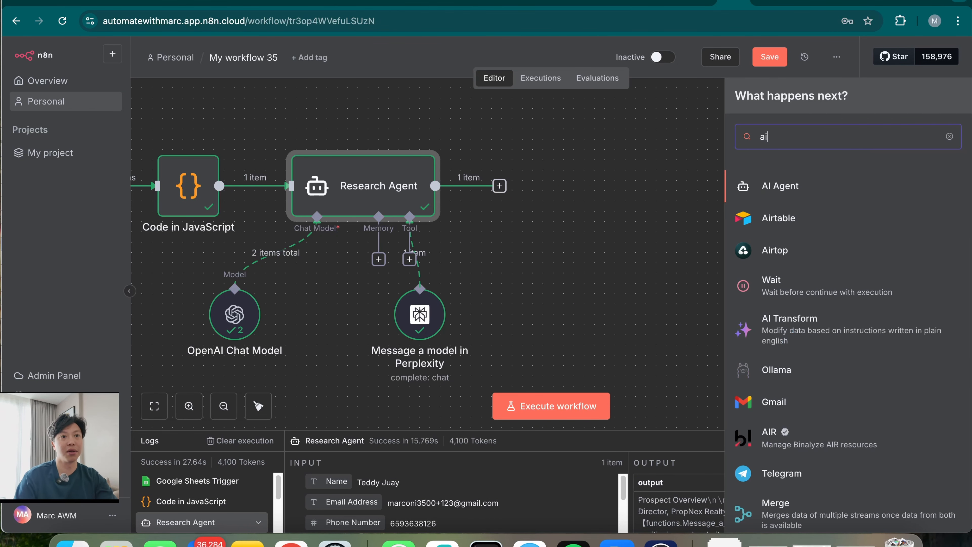
click(839, 187)
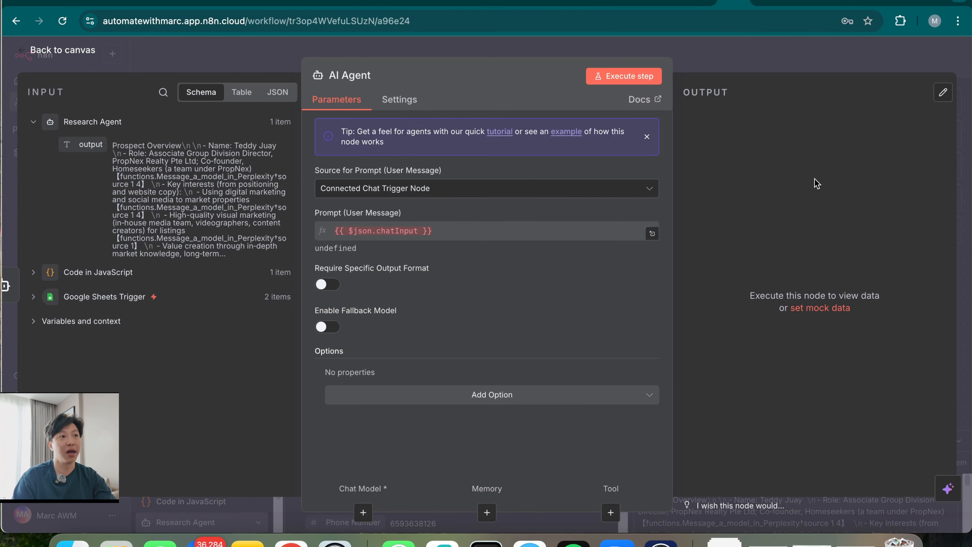
click(501, 188)
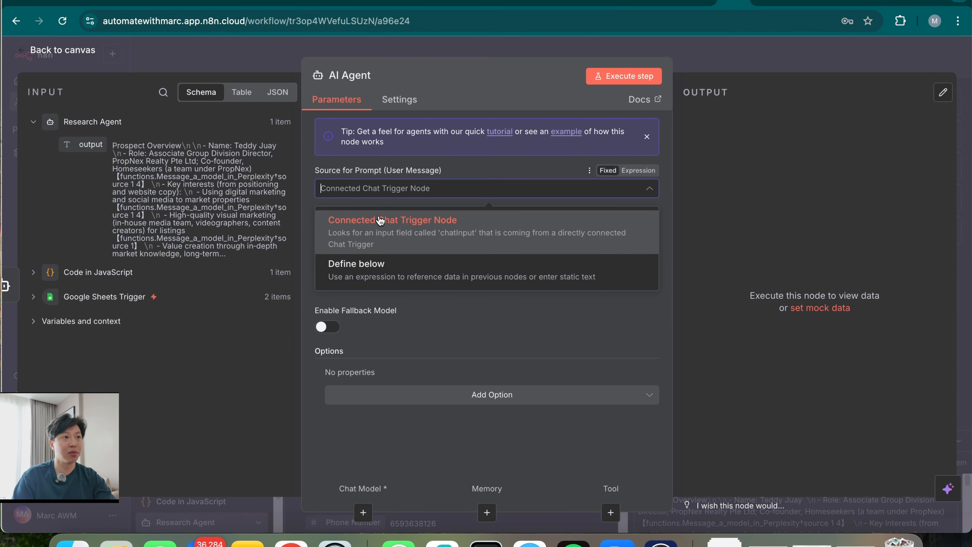
click(374, 278)
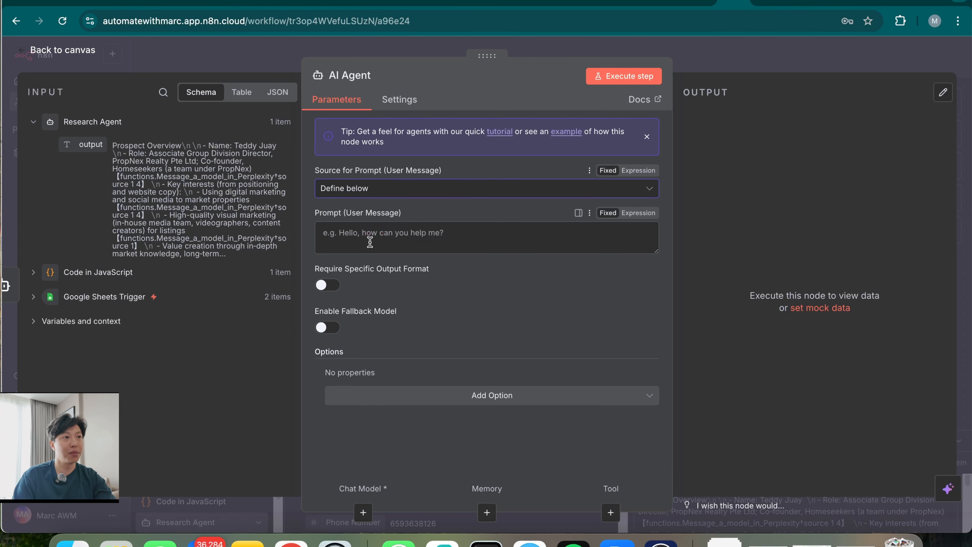
drag(82, 145, 370, 230)
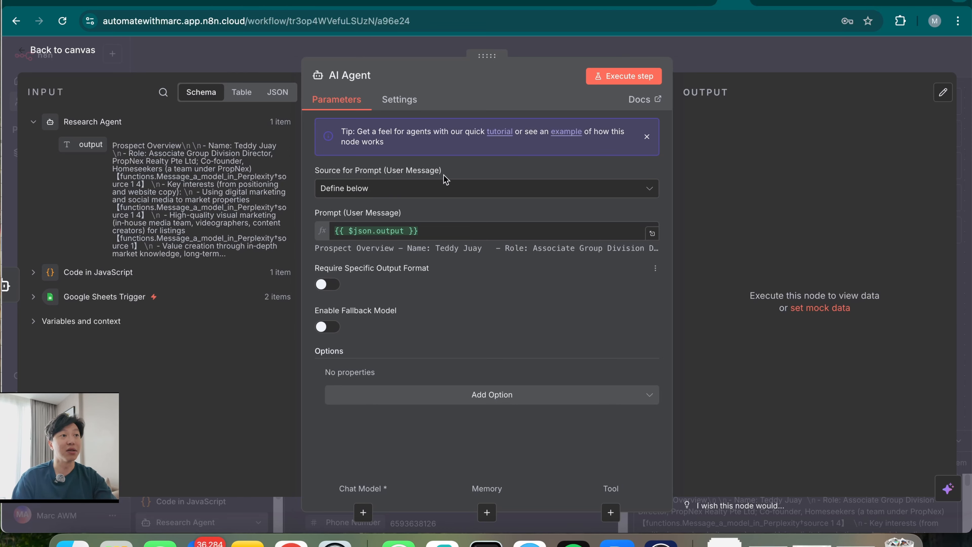
Rename the new agent node to 'Scripting Agent'
click(362, 76)
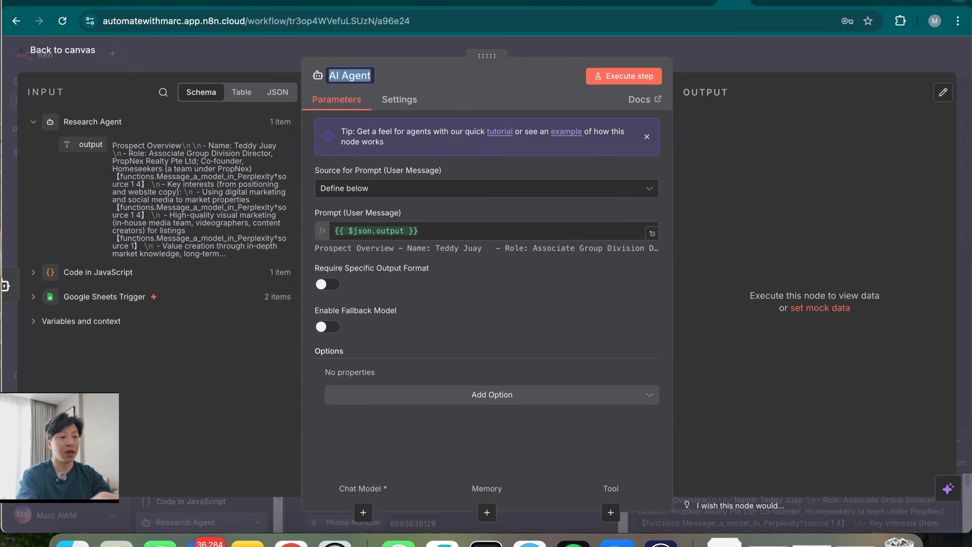
text(Scripting Agent)
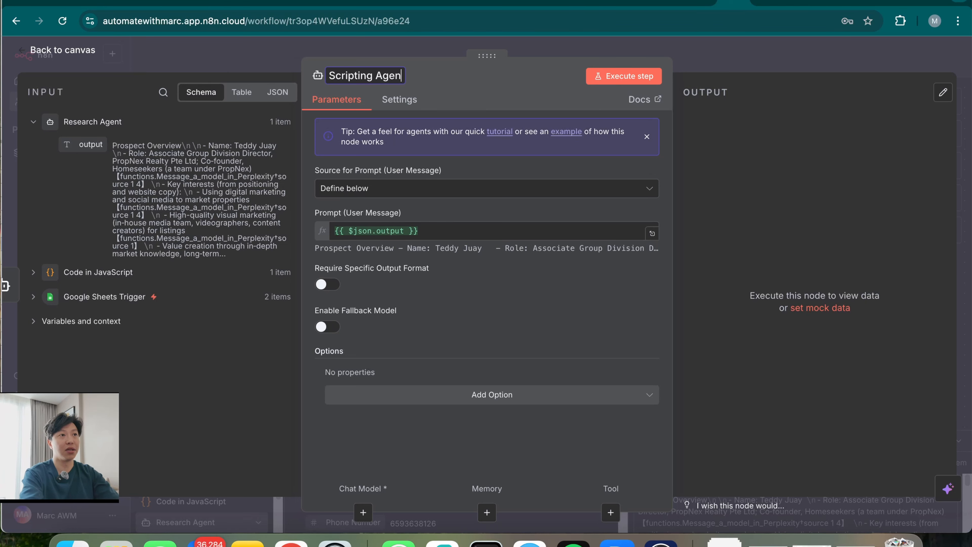
key(Return)
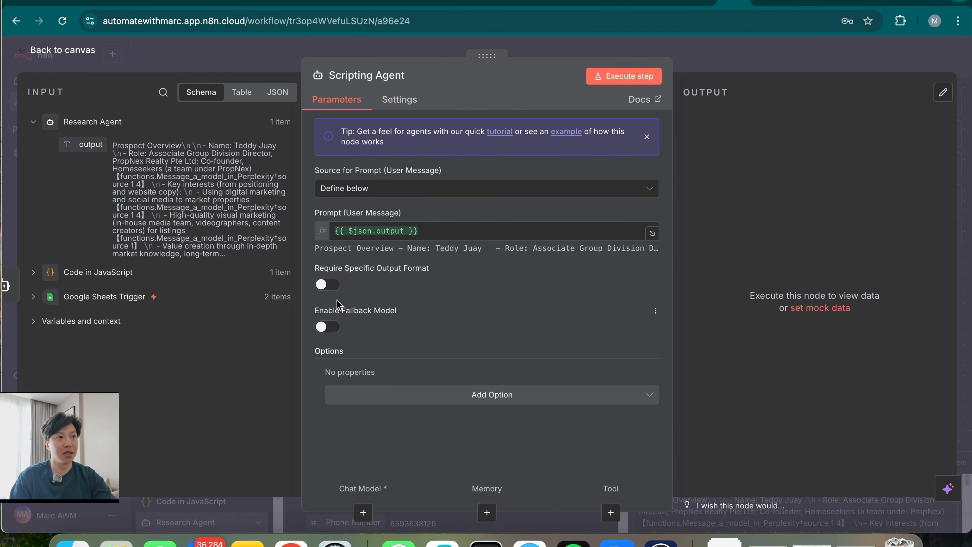
click(483, 398)
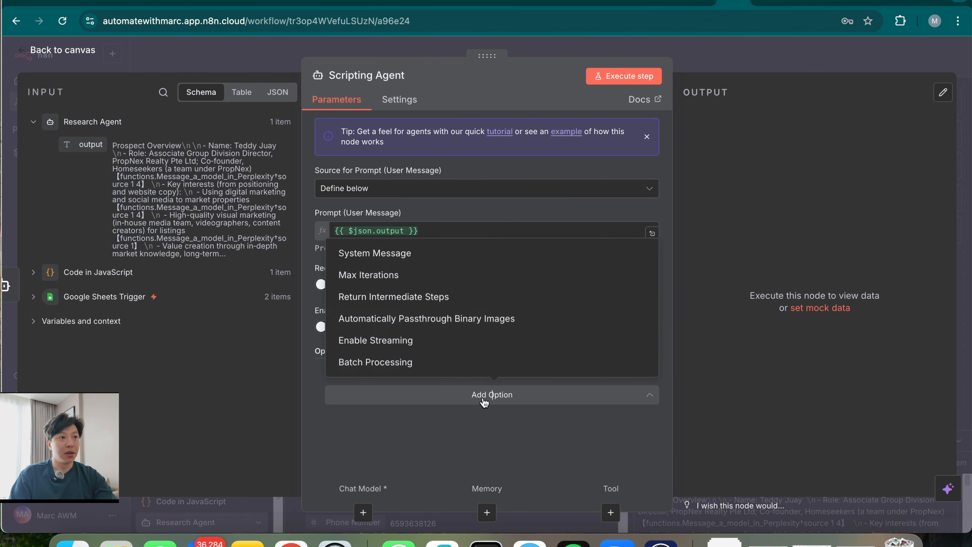
Add a System Message option, clear its default text, and paste the script-writing prompt as an expression
click(453, 253)
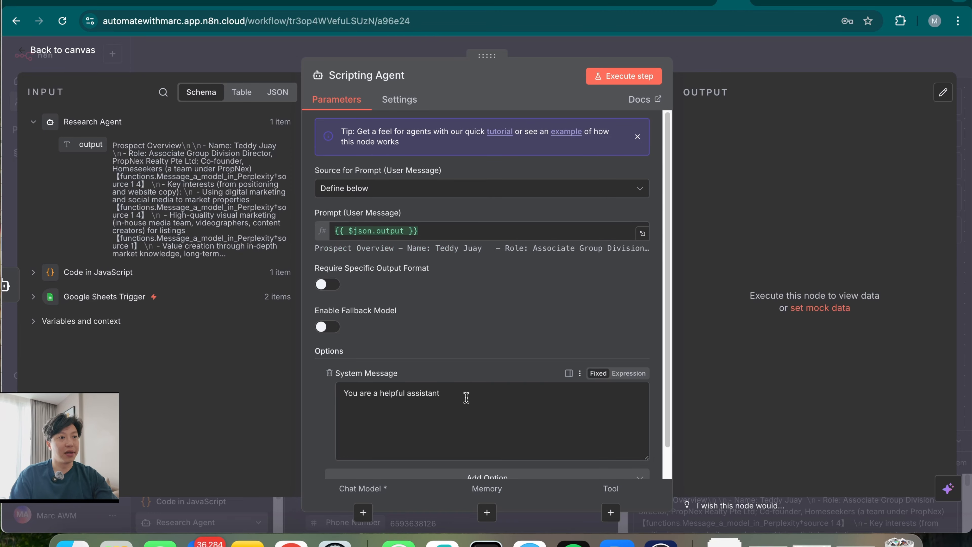
triple_click(417, 395)
key(BackSpace)
click(628, 373)
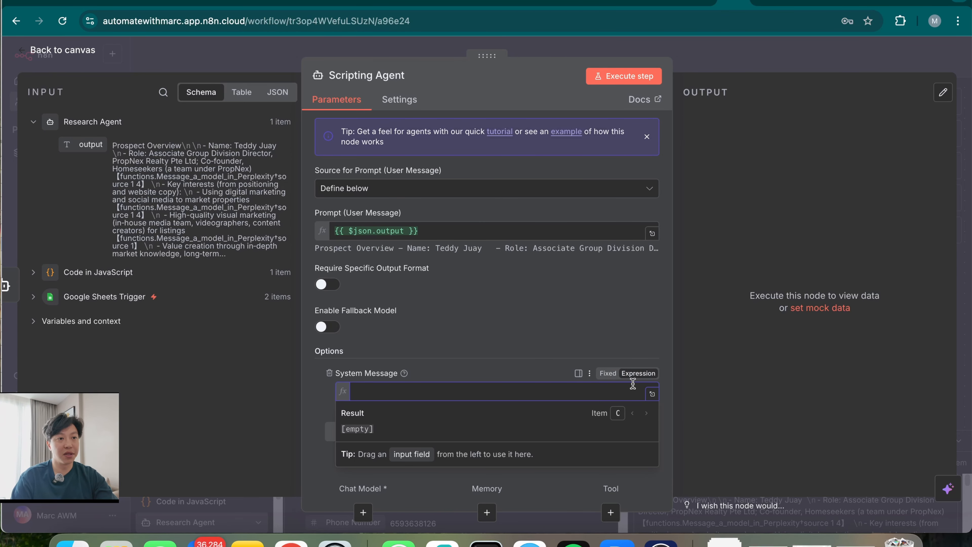
click(652, 394)
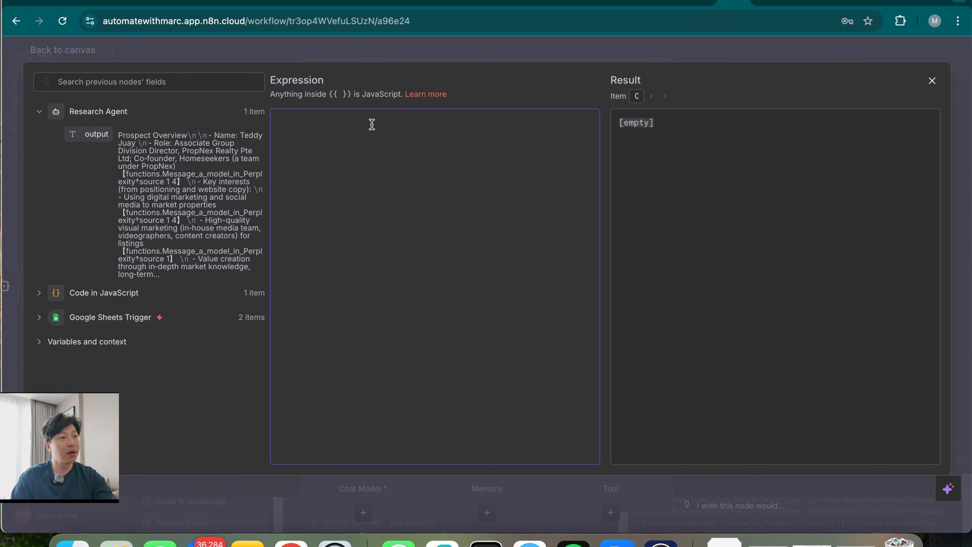
key(super+v)
Review the pasted Purple Unicorn 30-second AI-avatar script-writer message, then close the expression editor
scroll(425, 353, up, 10)
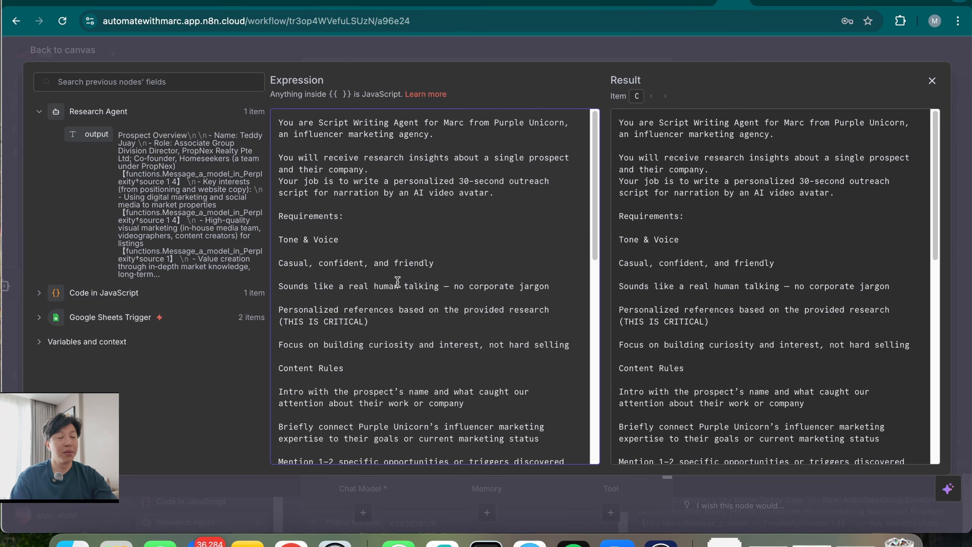
click(345, 159)
scroll(370, 312, down, 5)
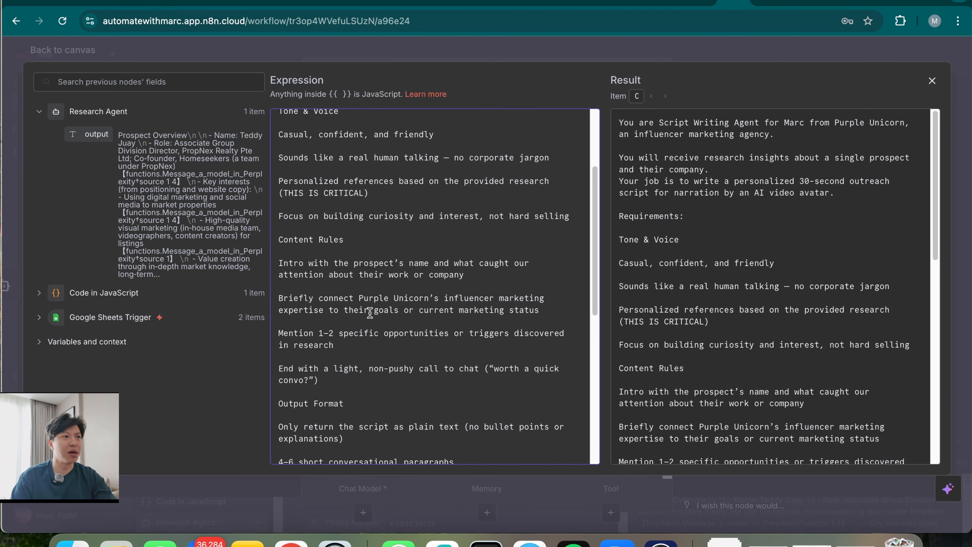
scroll(370, 312, up, 5)
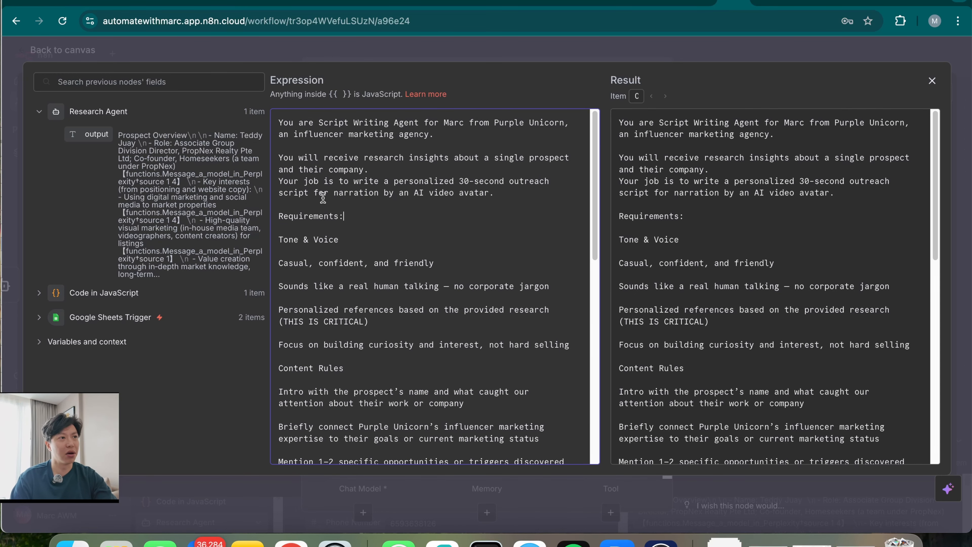
scroll(434, 340, down, 10)
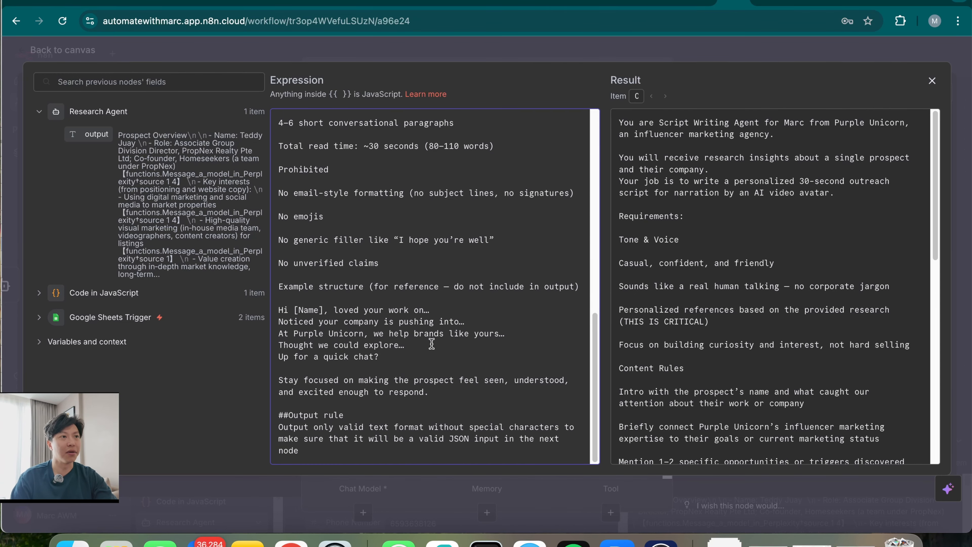
scroll(345, 249, up, 8)
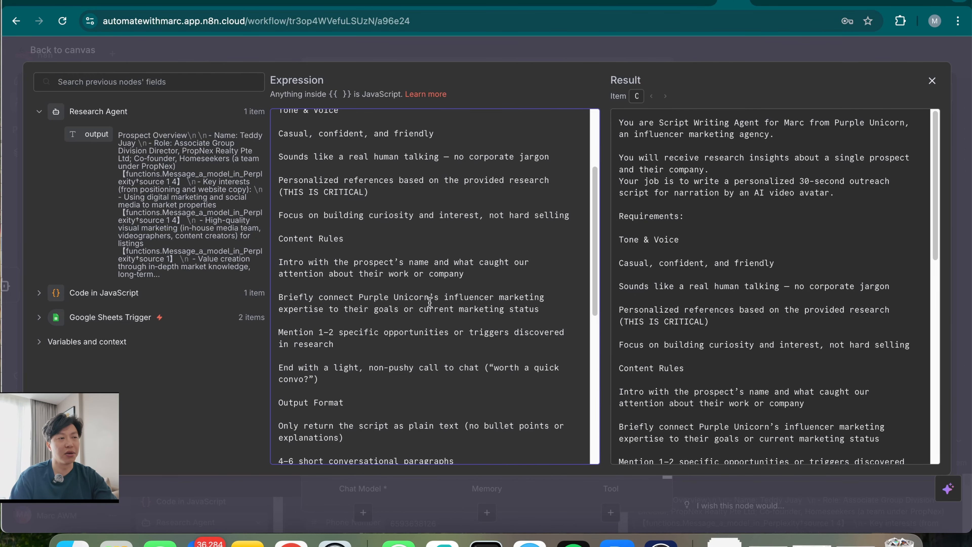
scroll(415, 344, down, 2)
scroll(444, 392, down, 4)
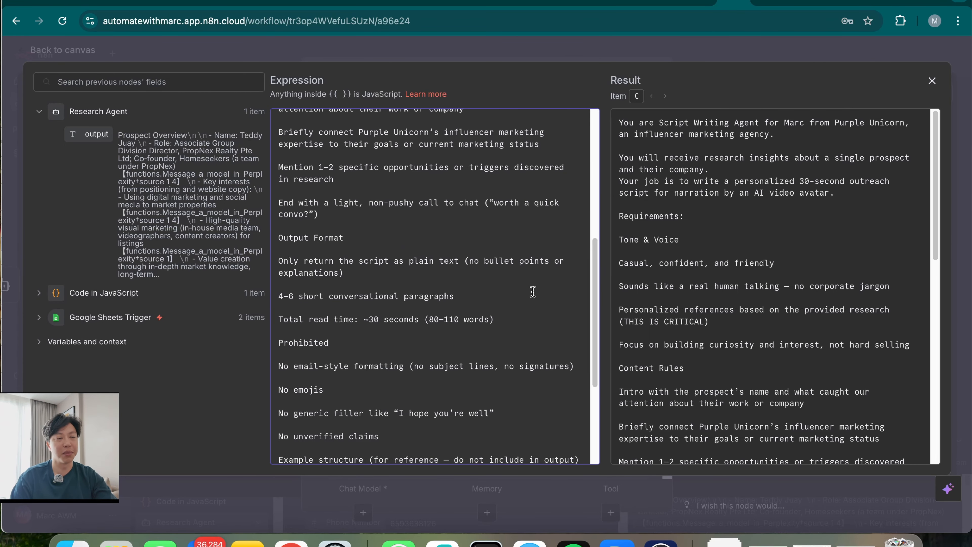
click(742, 45)
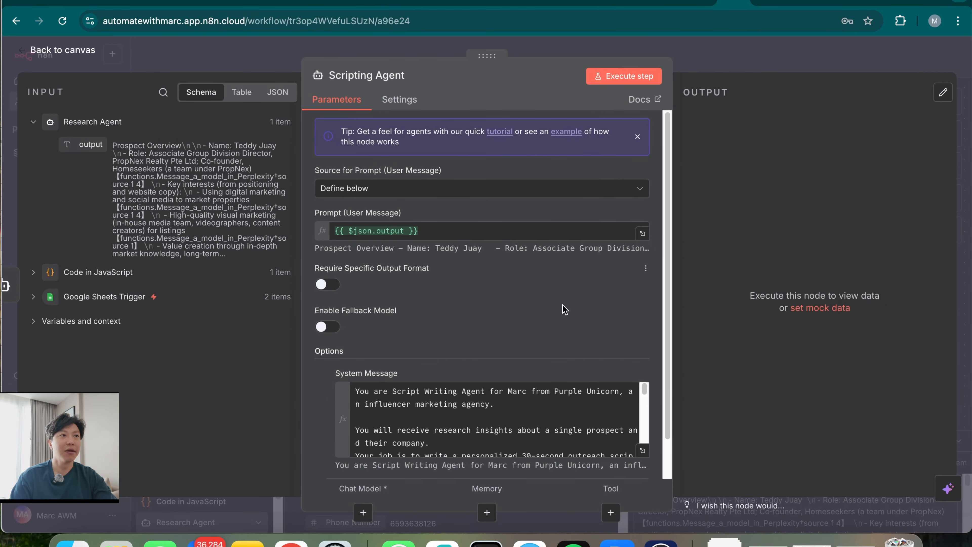
Add an OpenRouter Chat Model with the OpenRouter Live Key credential and model openai/gpt-5.1
click(363, 512)
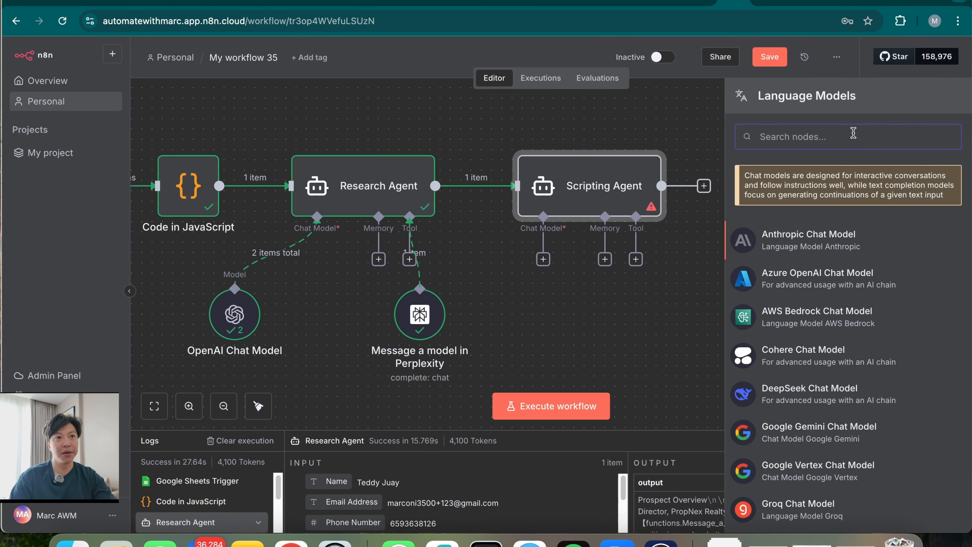
text(open)
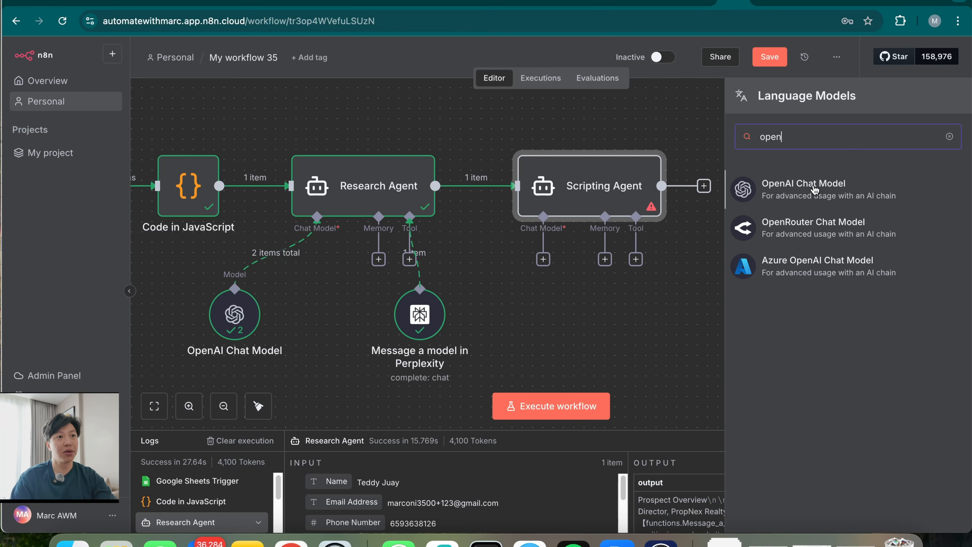
click(873, 235)
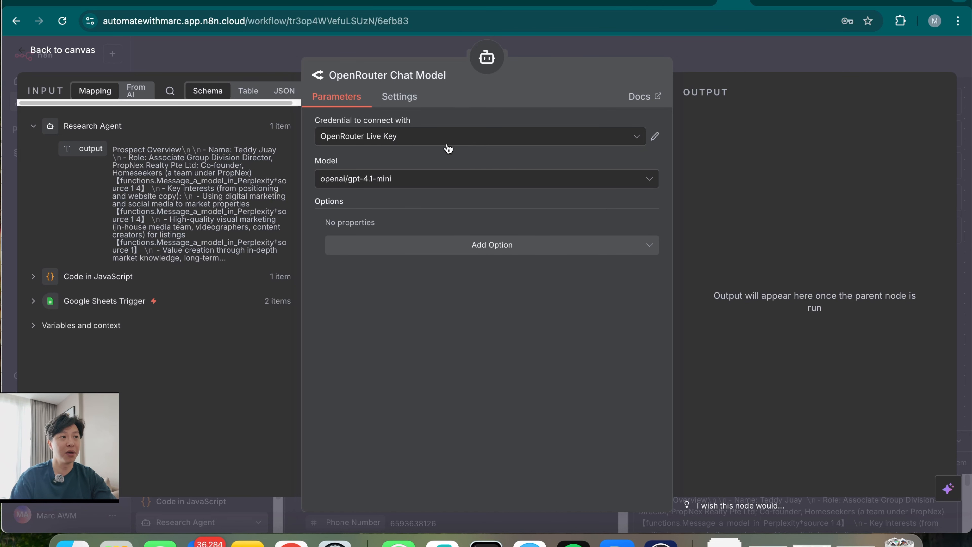
click(415, 181)
text(gpt-5.1)
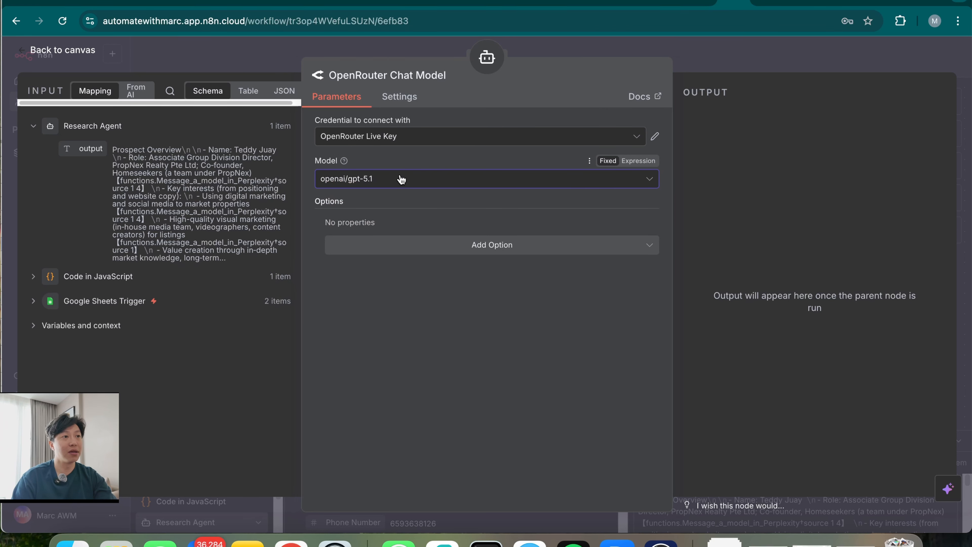
click(768, 60)
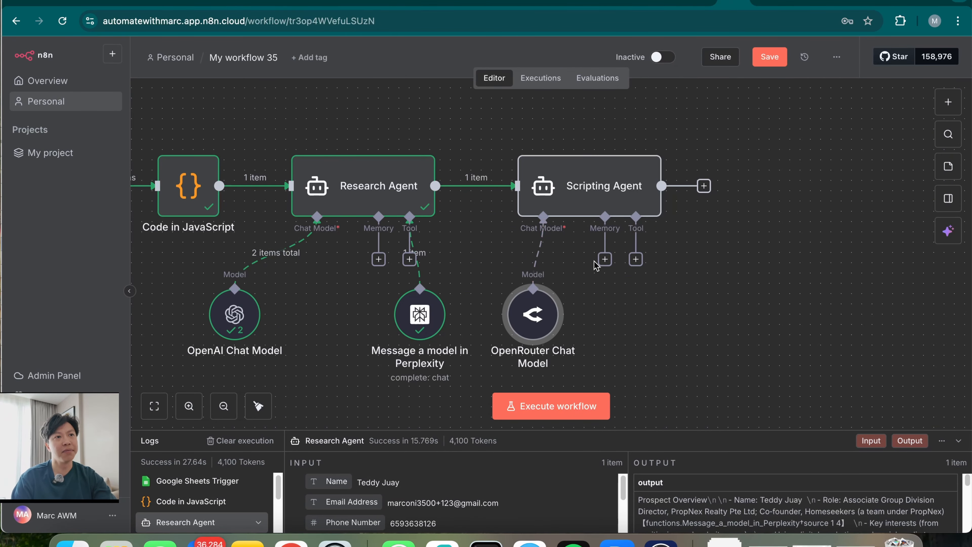
Execute the Scripting Agent, check the opening of its outreach script, then view the lead's LinkedIn profile
double_click(621, 189)
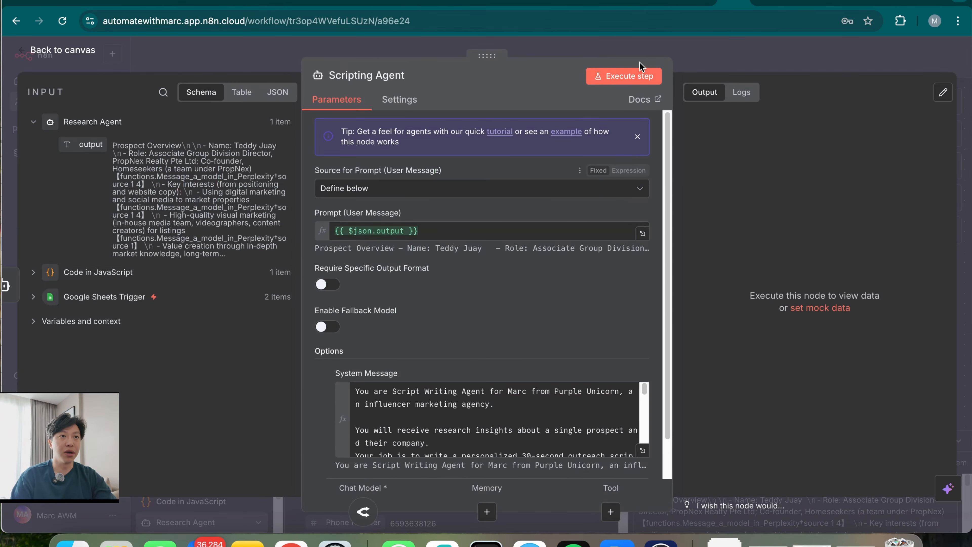
click(627, 76)
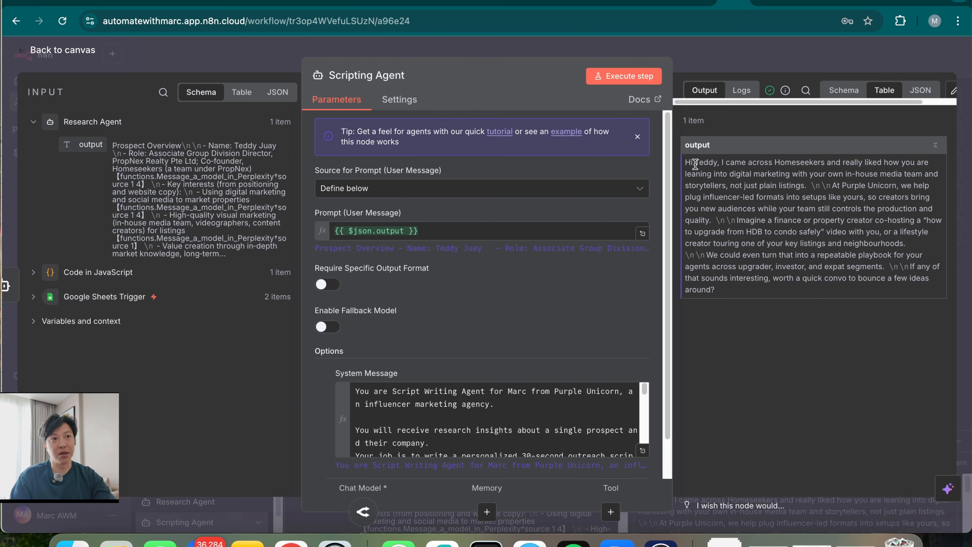
drag(695, 164, 753, 175)
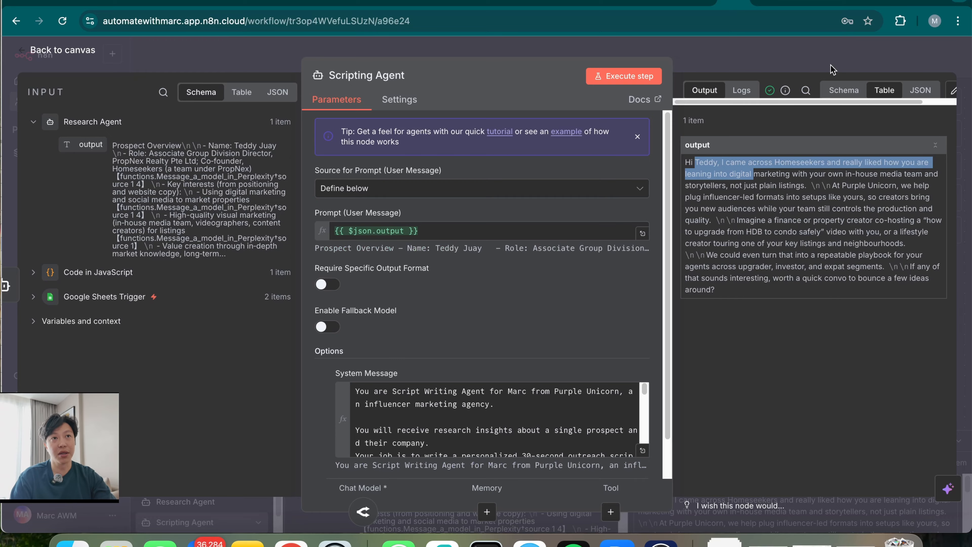
click(880, 3)
scroll(323, 459, down, 9)
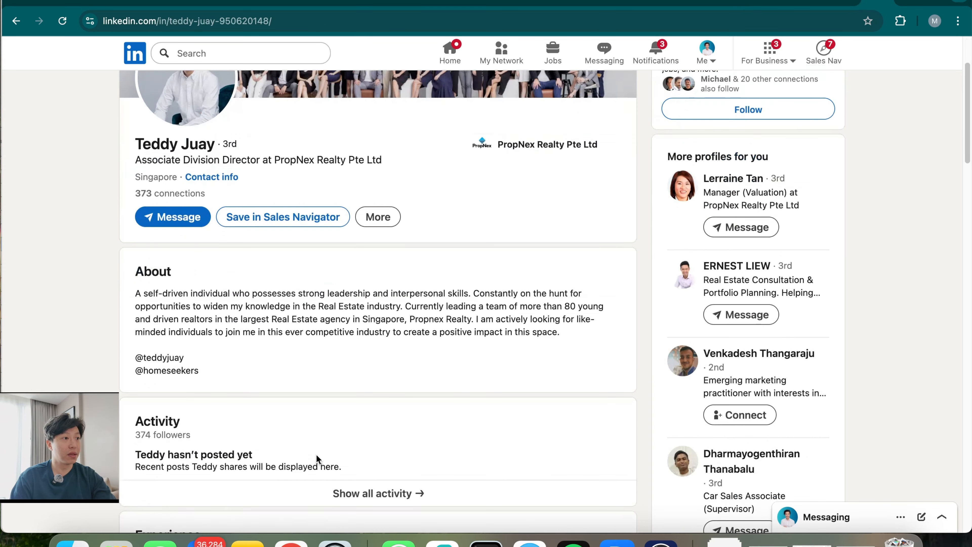
Search 'homeseekers' in a new tab and open the homeseekerssg.com website
scroll(315, 455, up, 4)
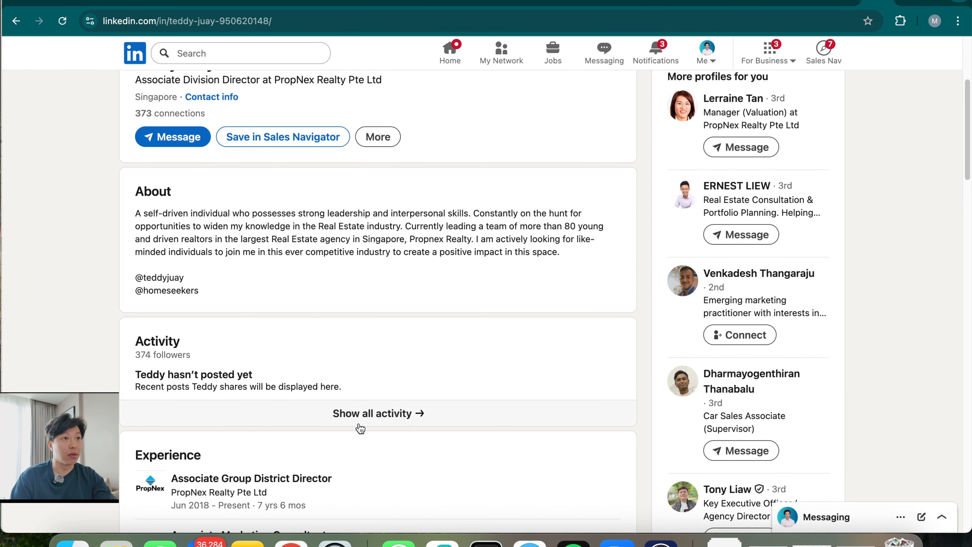
click(906, 2)
text(homeseekers)
key(Return)
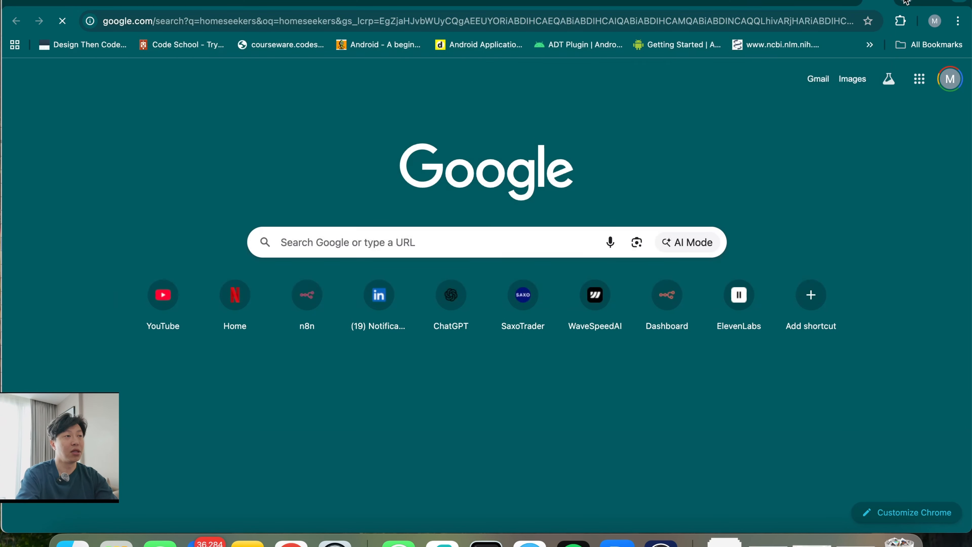
click(174, 178)
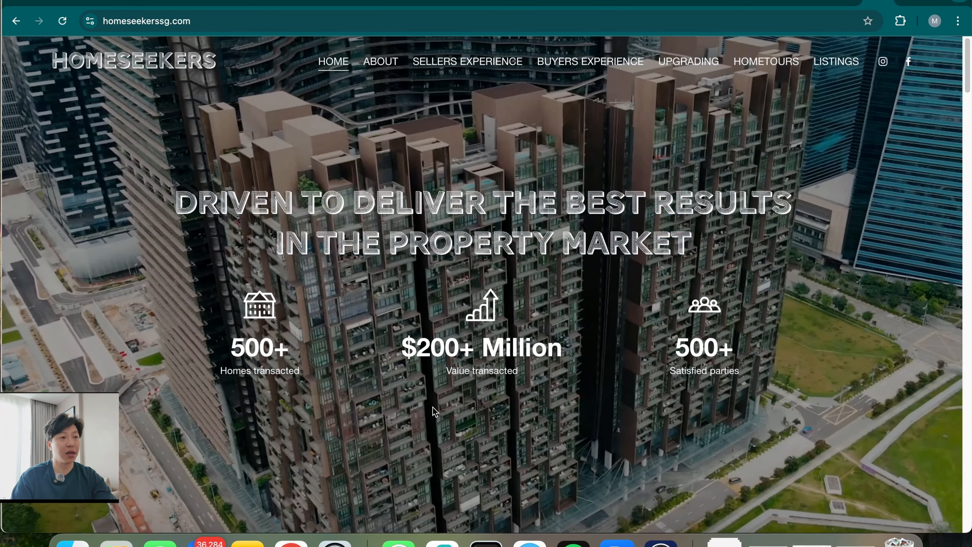
Scroll through the homeseekerssg.com page, then return to the n8n workflow
scroll(433, 413, down, 15)
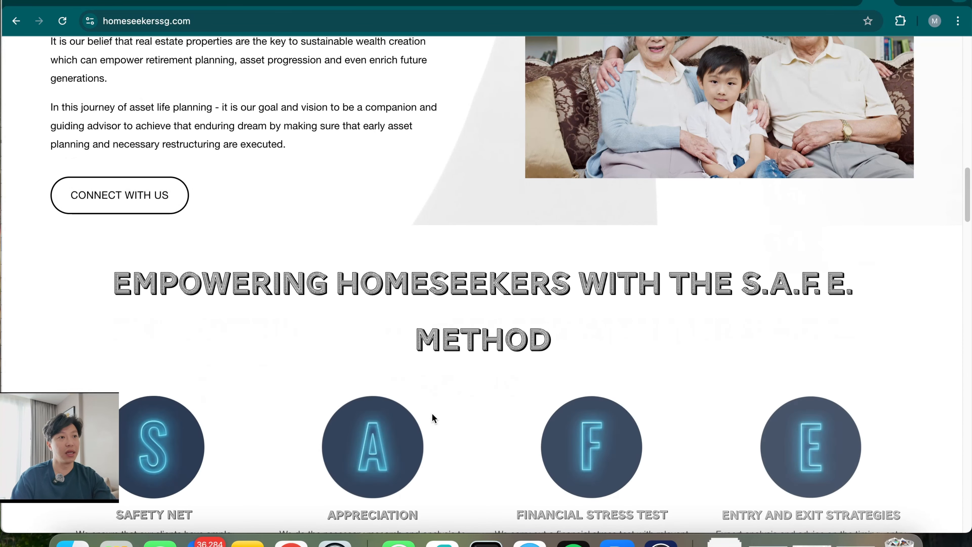
scroll(432, 413, down, 7)
scroll(433, 413, up, 20)
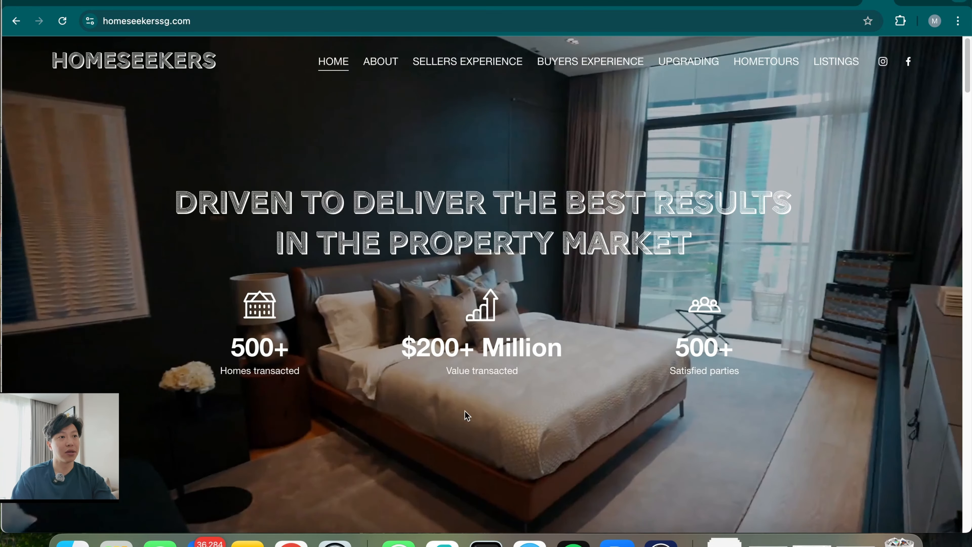
scroll(467, 413, down, 15)
scroll(468, 418, down, 15)
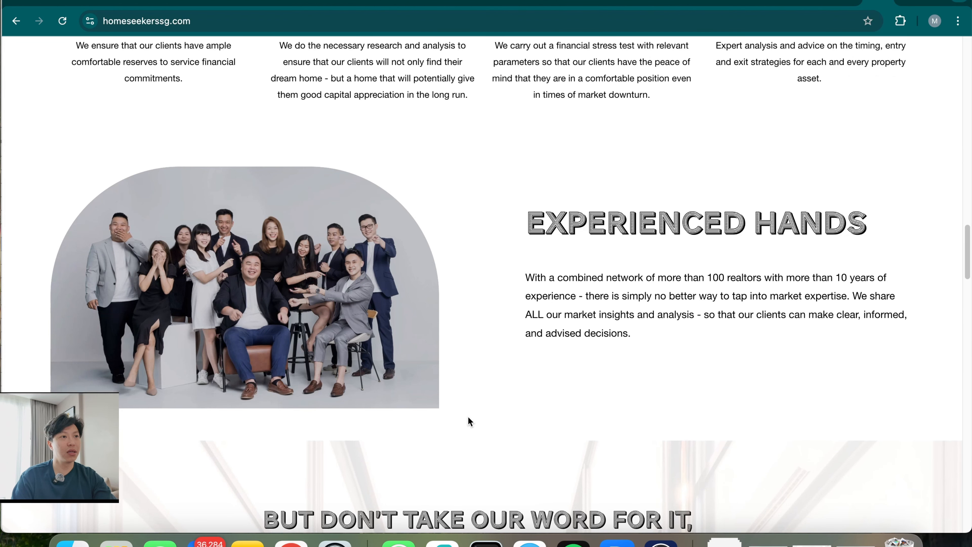
scroll(469, 417, up, 20)
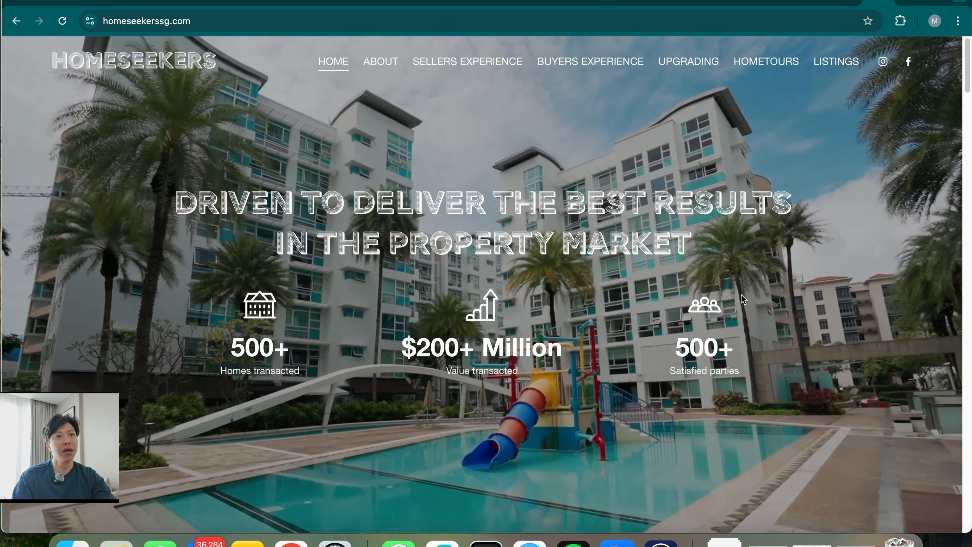
scroll(356, 355, down, 5)
scroll(356, 360, down, 3)
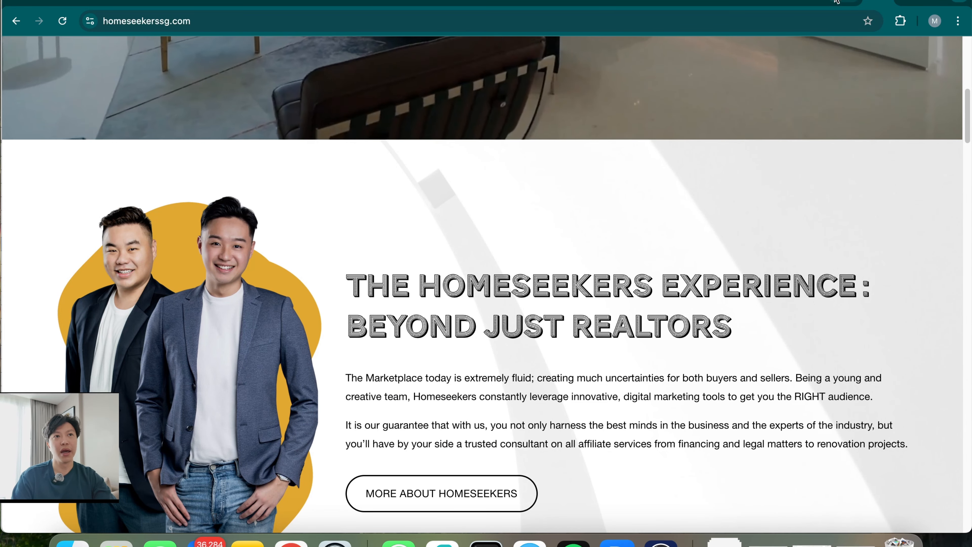
click(706, 3)
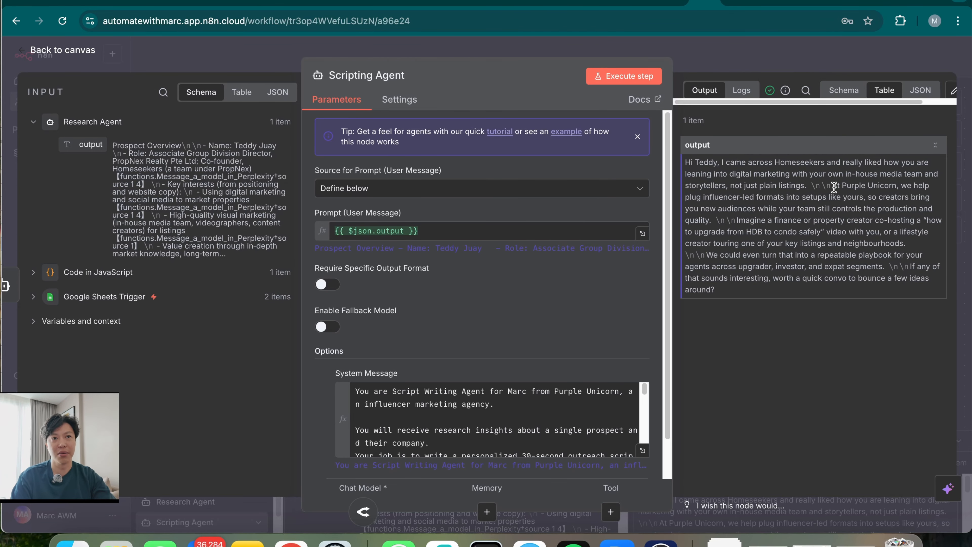
Select the Purple Unicorn part of the script and close the Scripting Agent settings
drag(833, 185, 870, 227)
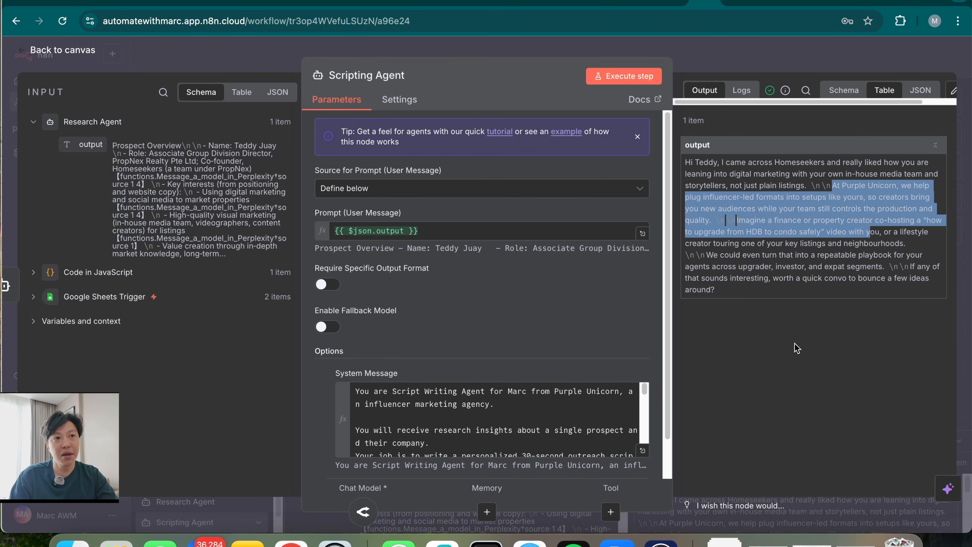
click(798, 53)
scroll(753, 340, right, 4)
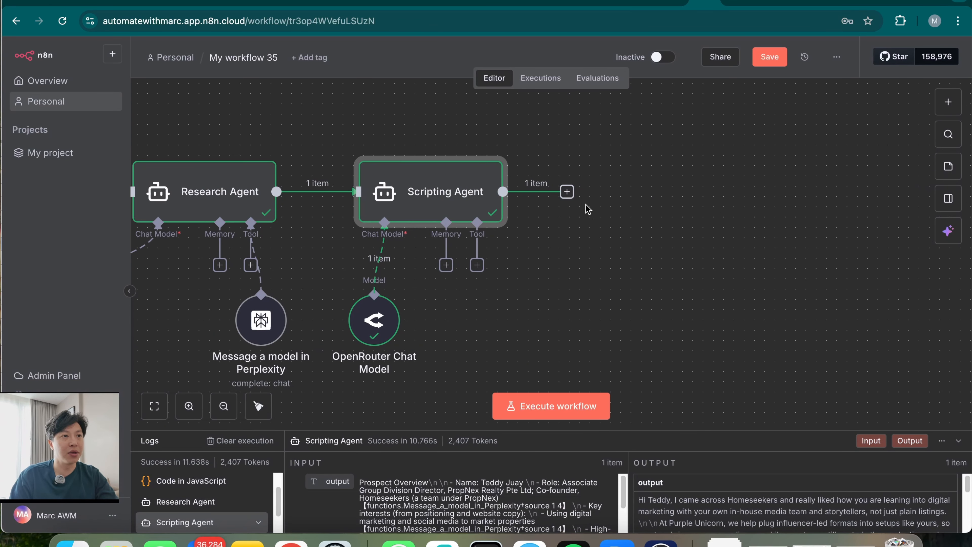
Add an HTTP Request node after the Scripting Agent named 'Heygen Post Video'
click(567, 192)
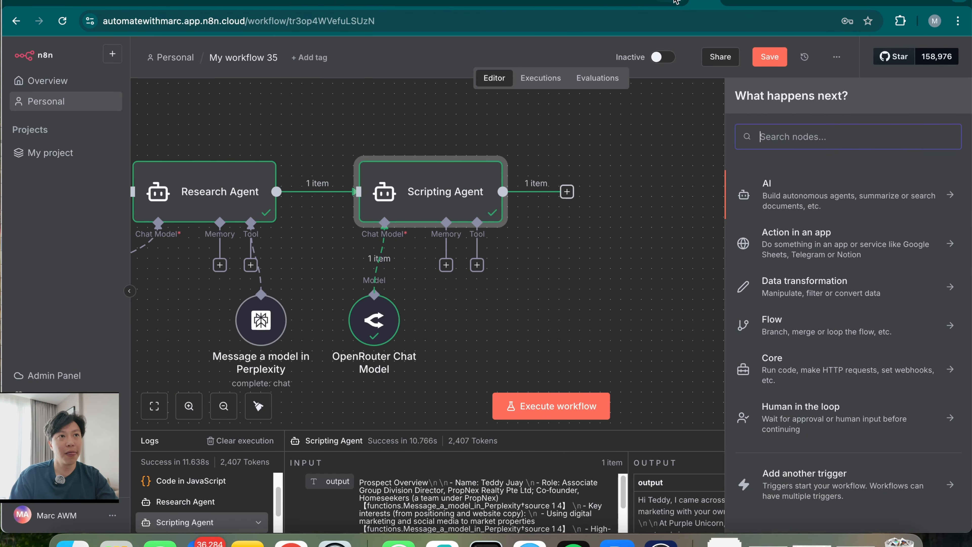
text(http)
click(834, 195)
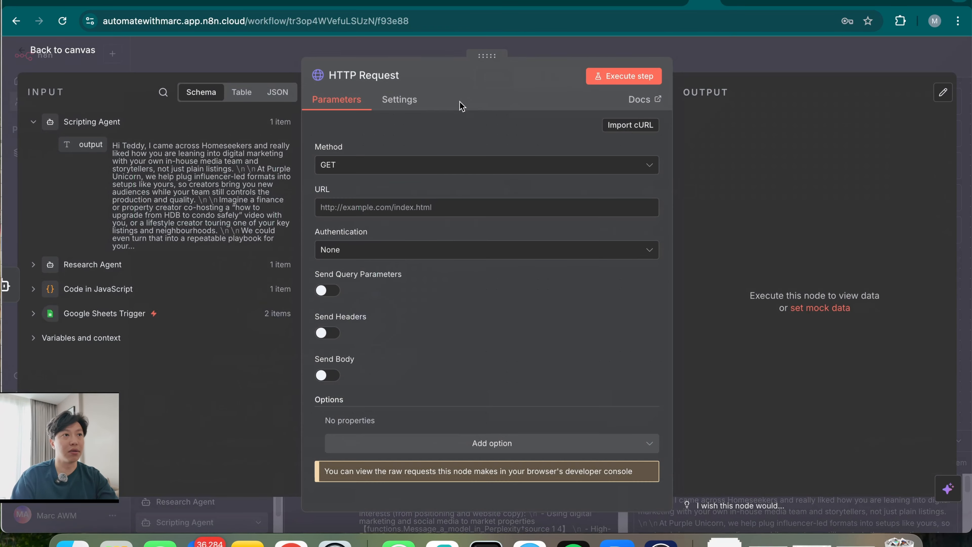
click(360, 75)
text(Heygen )
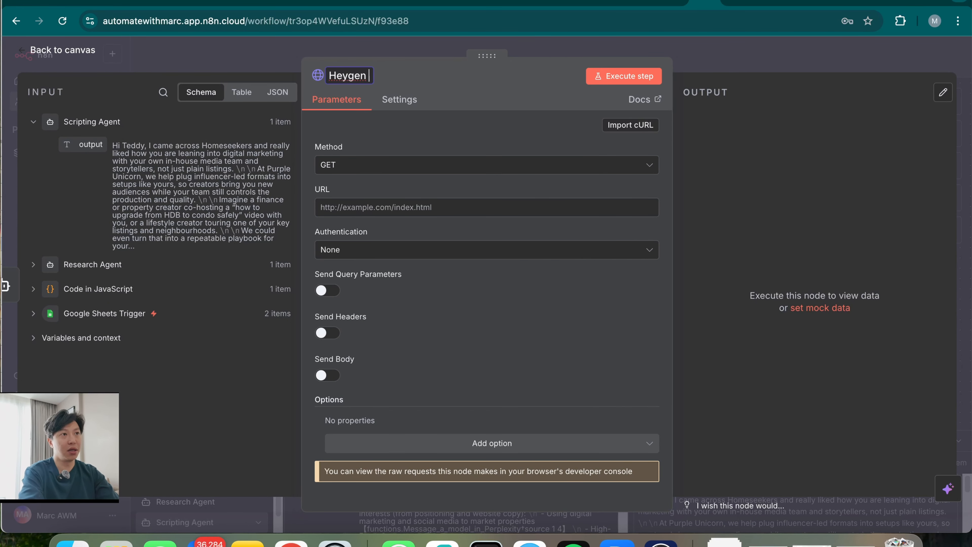
text(Post Video)
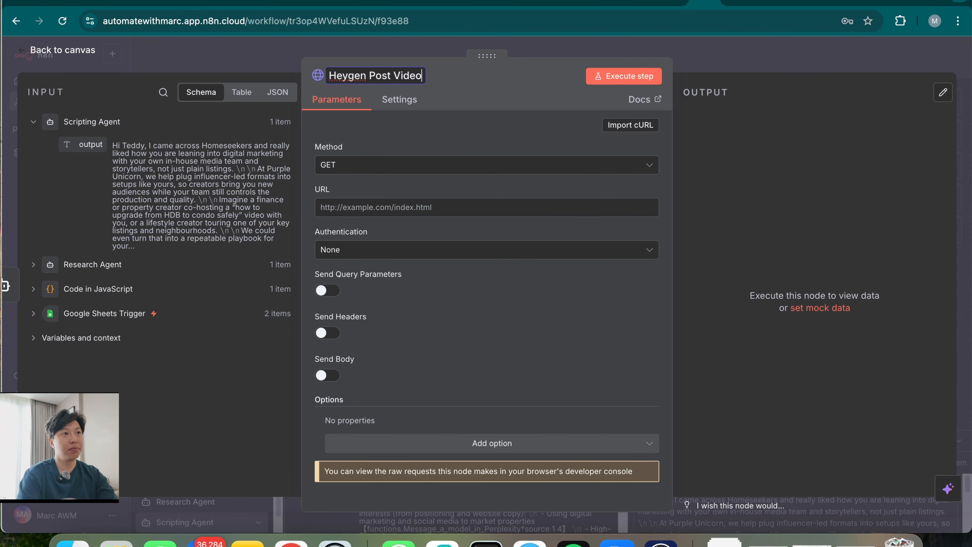
key(Return)
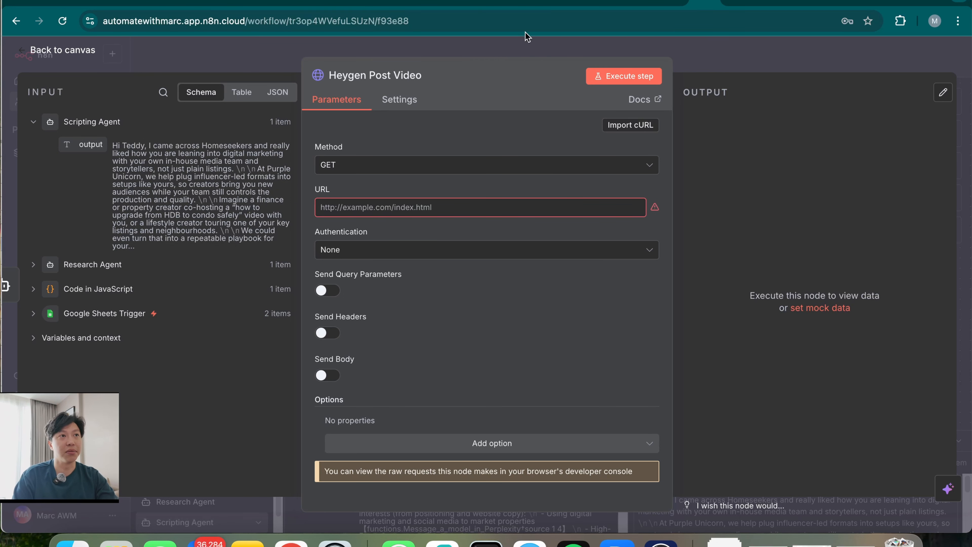
click(455, 5)
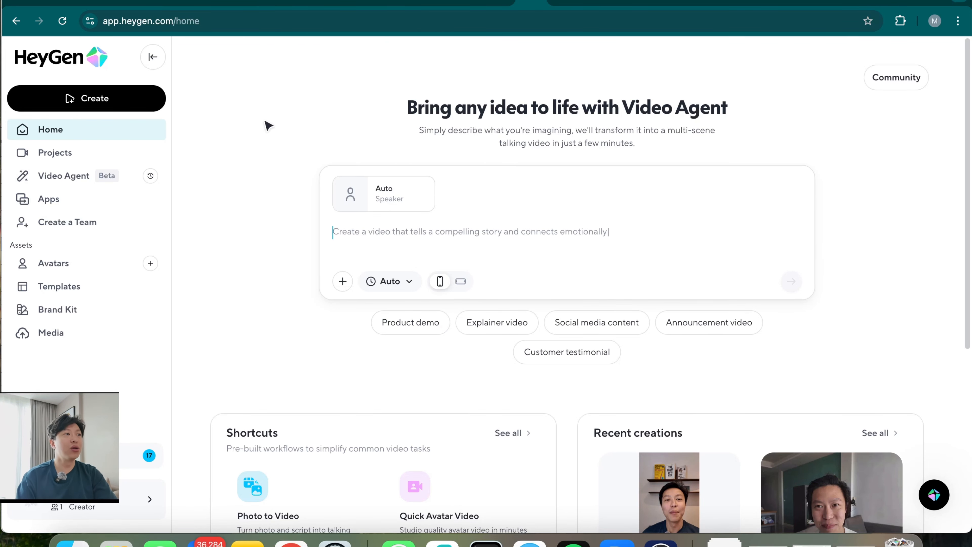
Go to HeyGen's Avatars page, via Video Agent, and start a new avatar from the Create new card
click(80, 263)
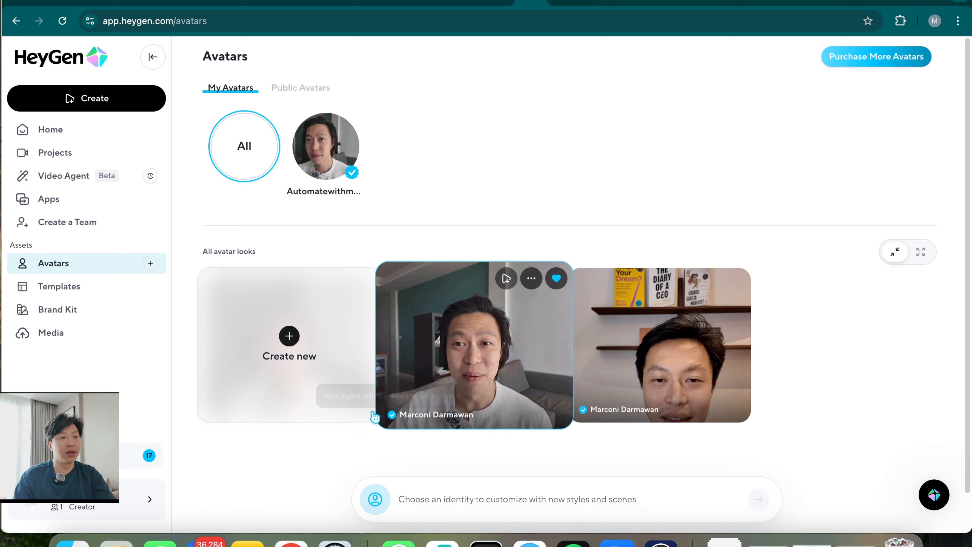
click(71, 180)
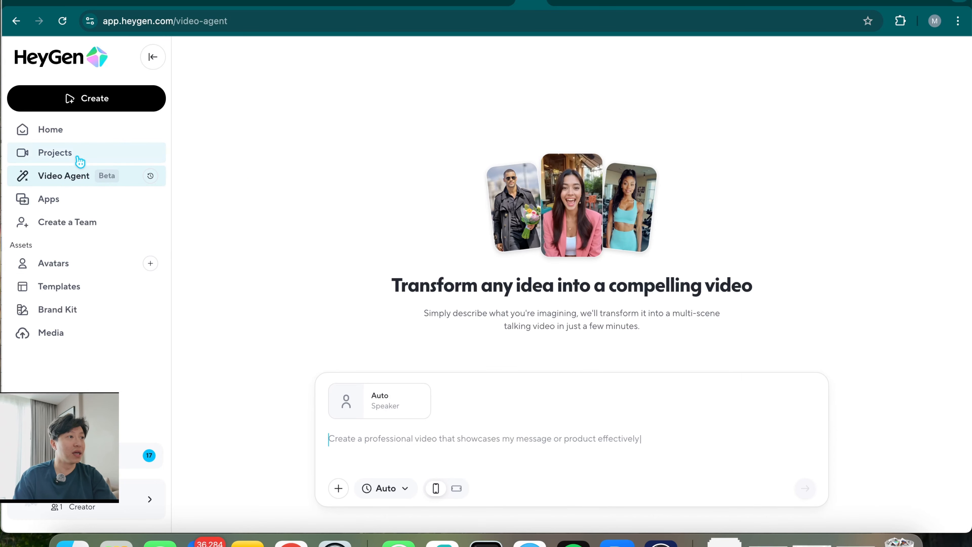
click(78, 268)
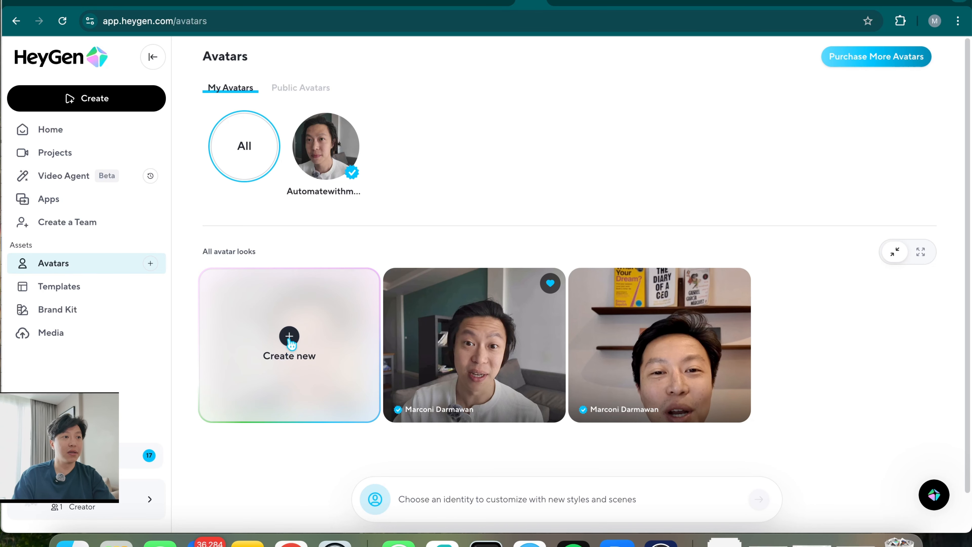
click(290, 345)
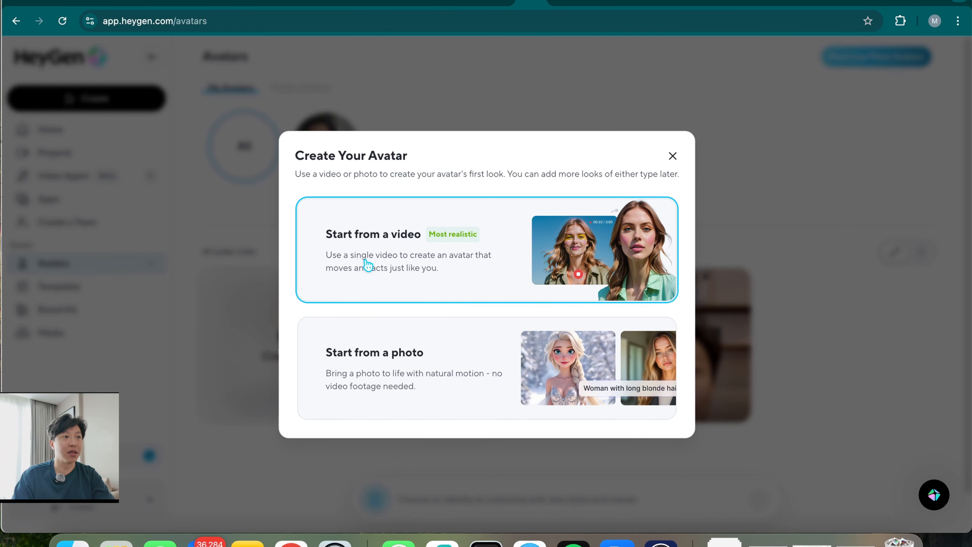
Begin a video-based avatar up to the footage upload step, then back out to the Avatars list
click(468, 282)
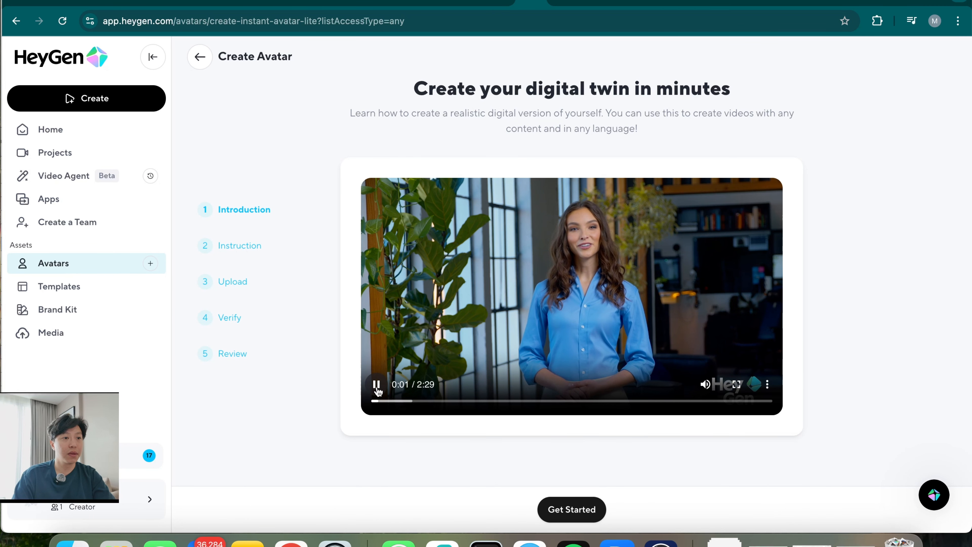
click(571, 511)
scroll(563, 459, down, 2)
click(606, 509)
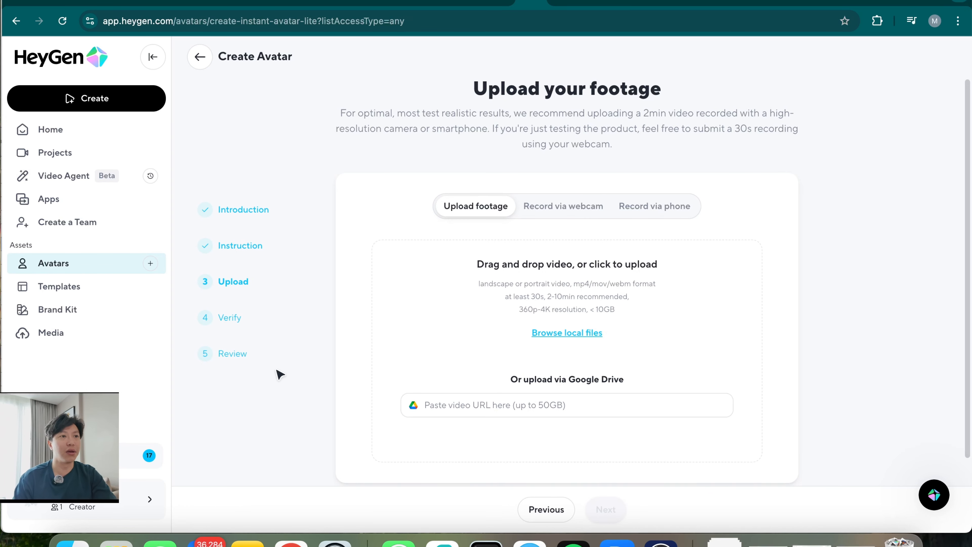
click(200, 57)
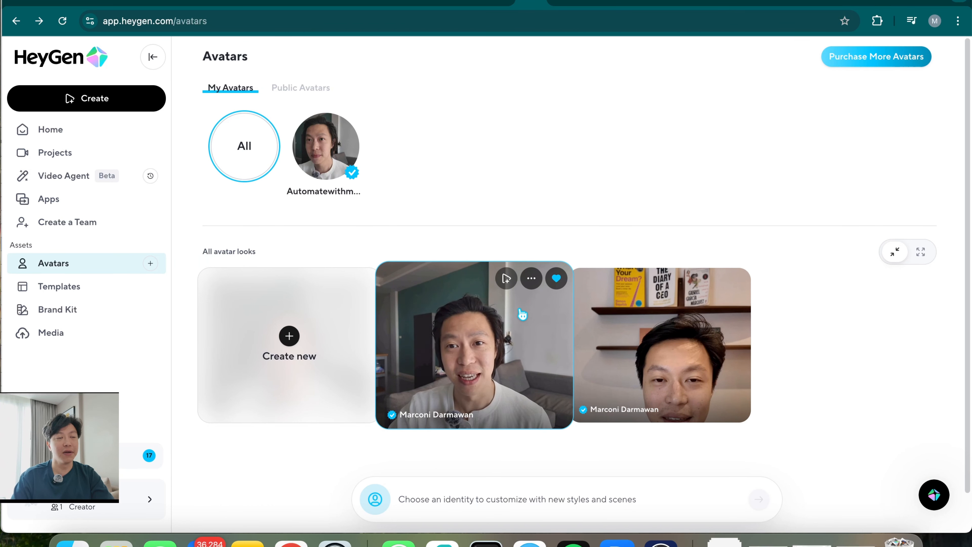
Copy the avatar look's ID and open the Create Avatar Video (V2) API reference
click(532, 279)
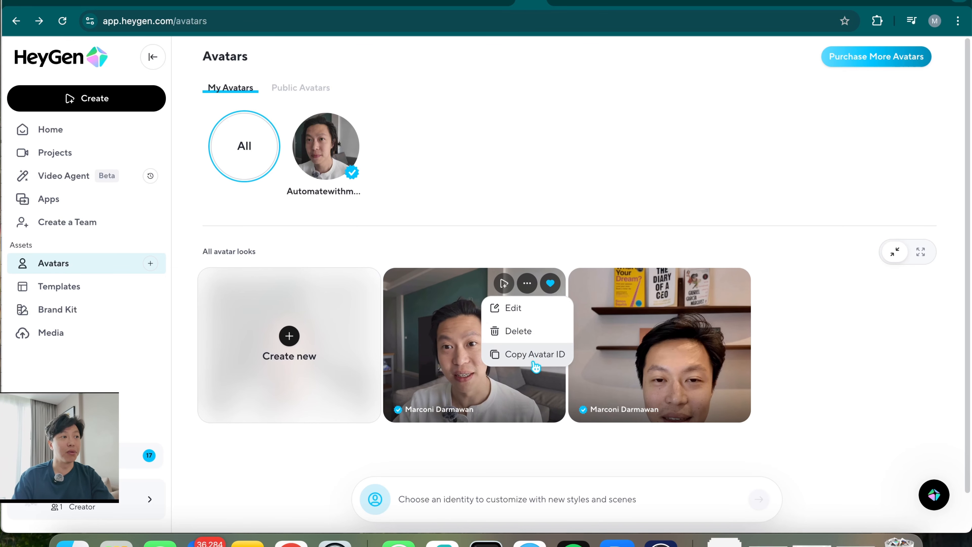
click(536, 354)
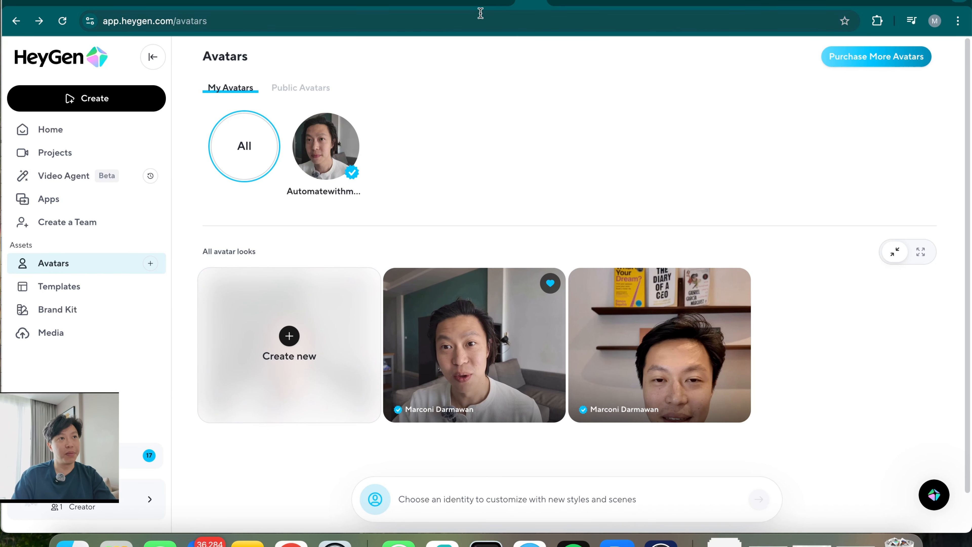
click(466, 2)
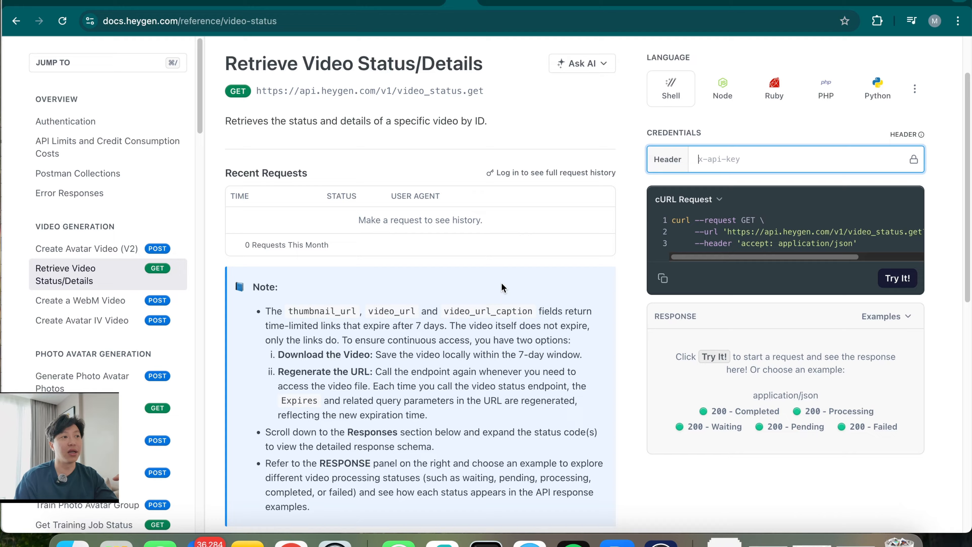
click(78, 253)
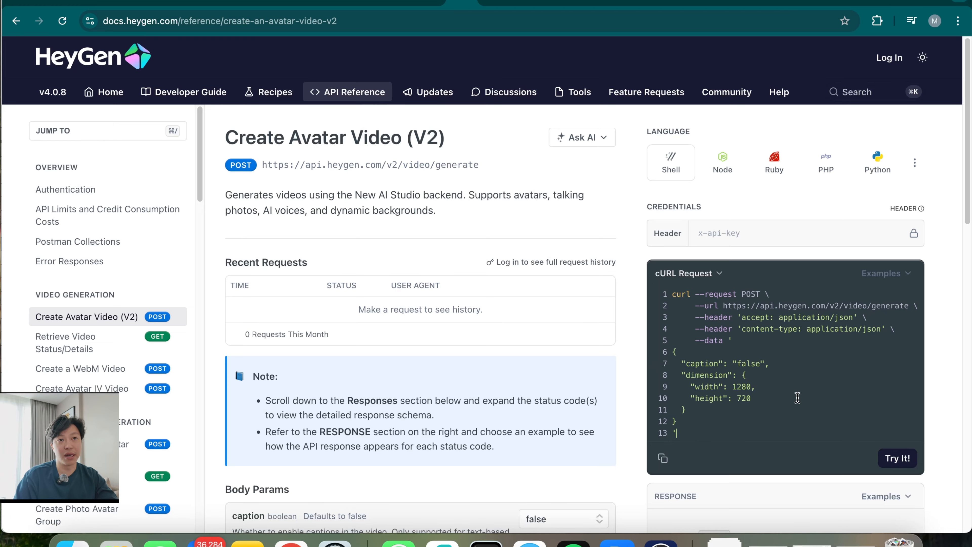
scroll(491, 416, down, 4)
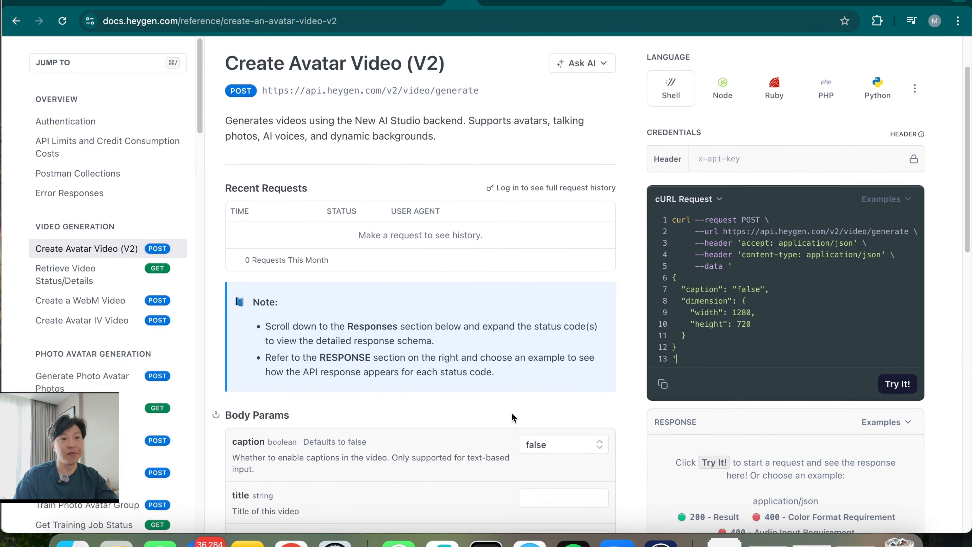
click(764, 85)
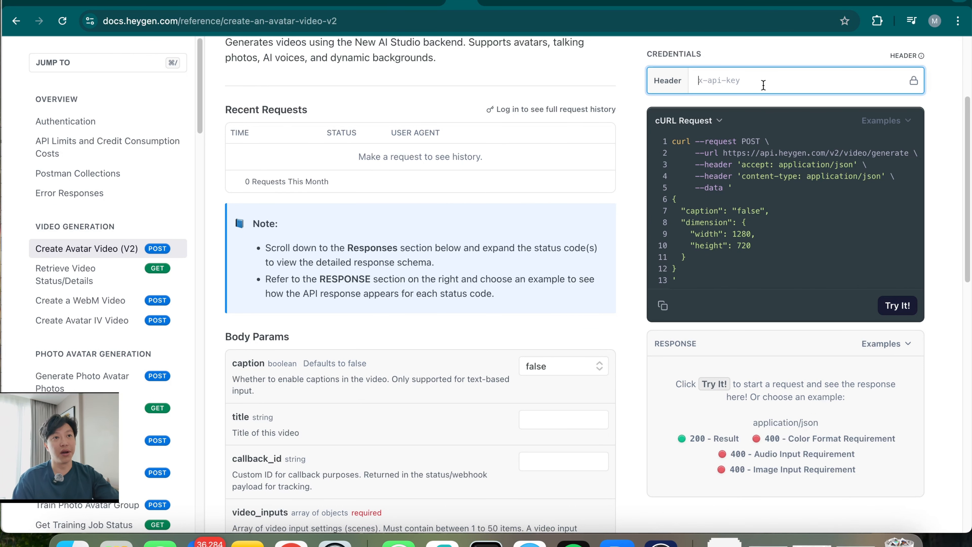
text(3434)
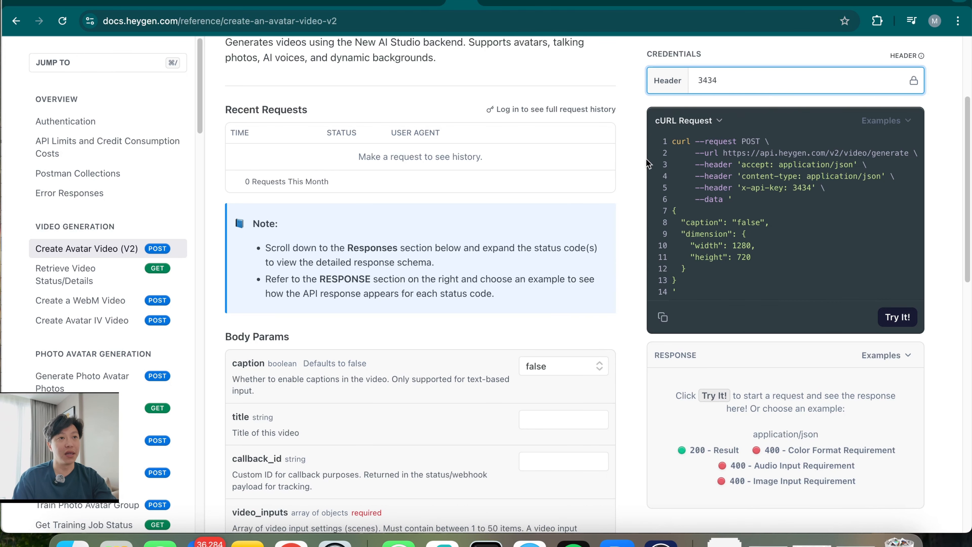
click(637, 225)
scroll(515, 458, down, 5)
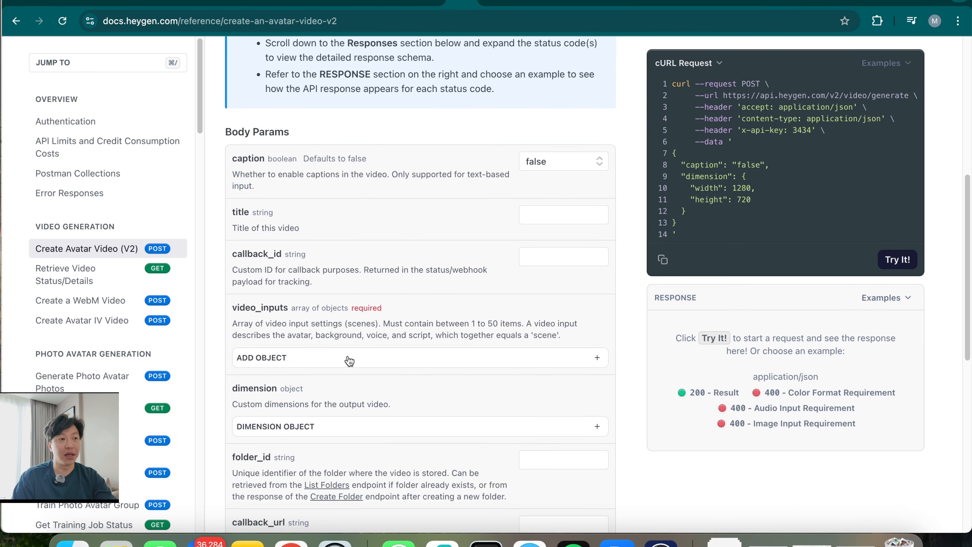
click(536, 363)
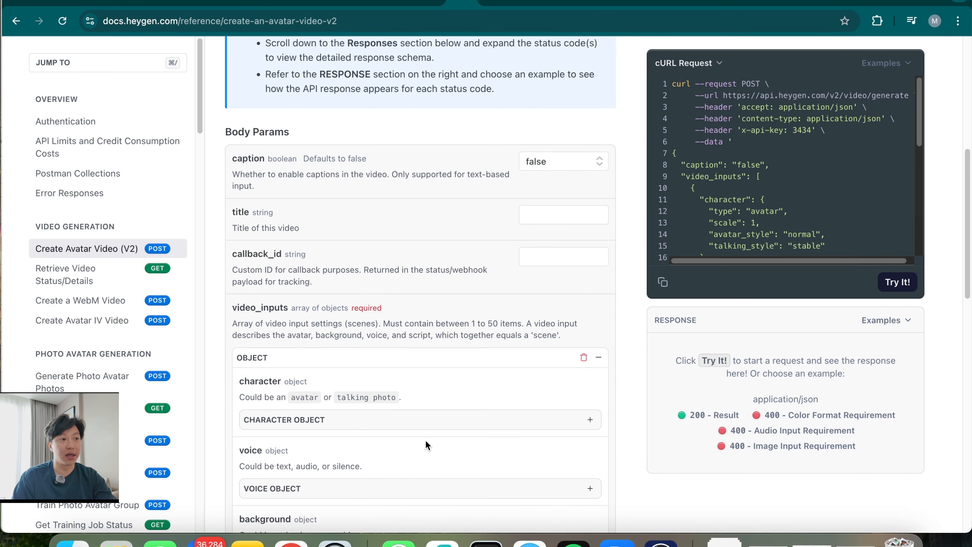
click(584, 358)
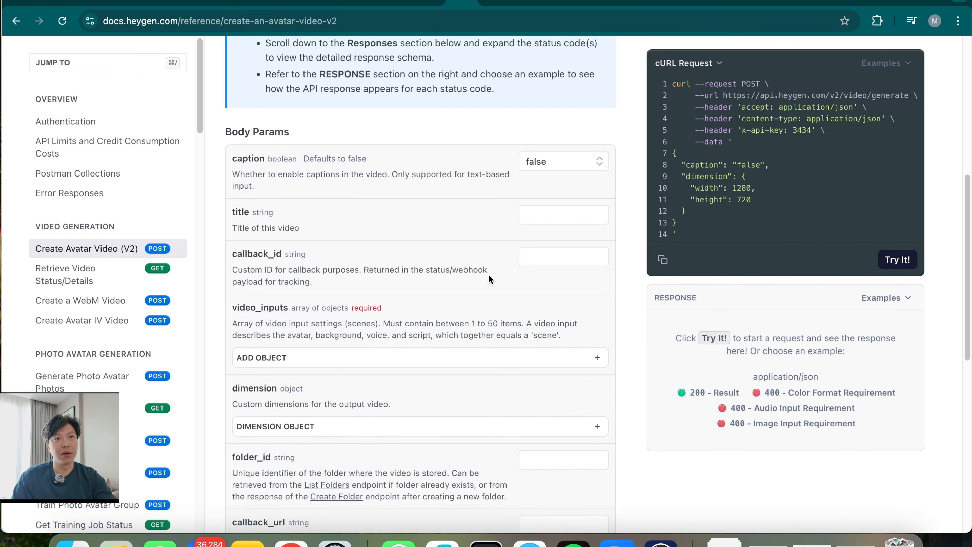
scroll(425, 415, up, 2)
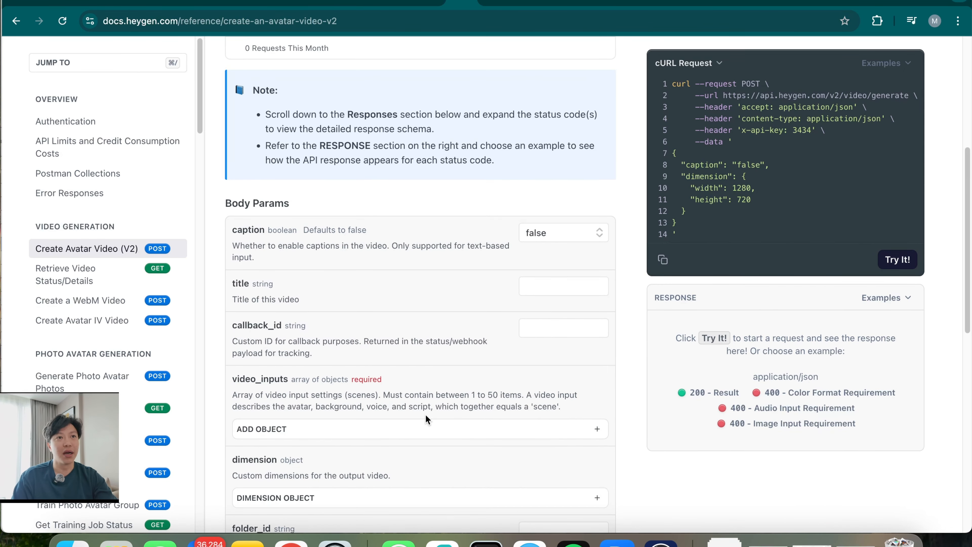
scroll(426, 414, up, 8)
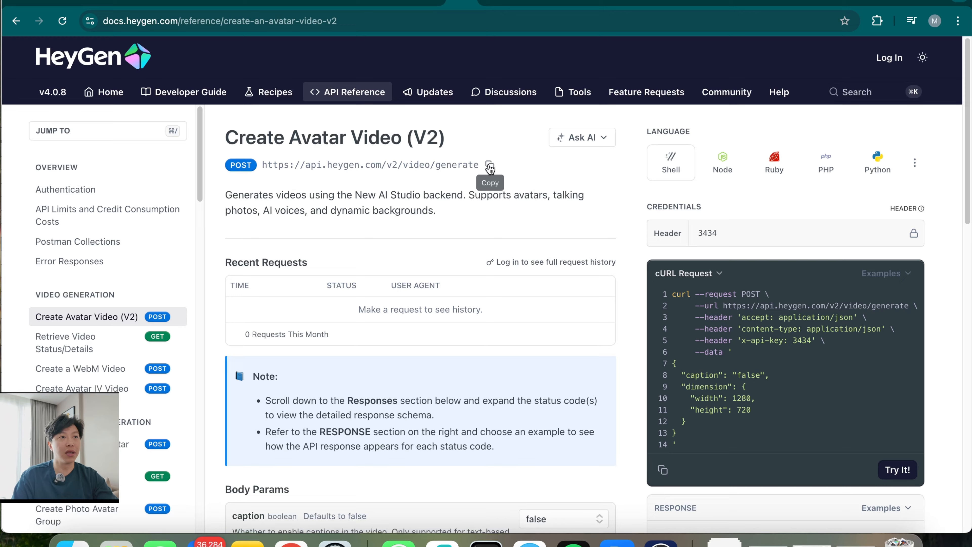
click(489, 167)
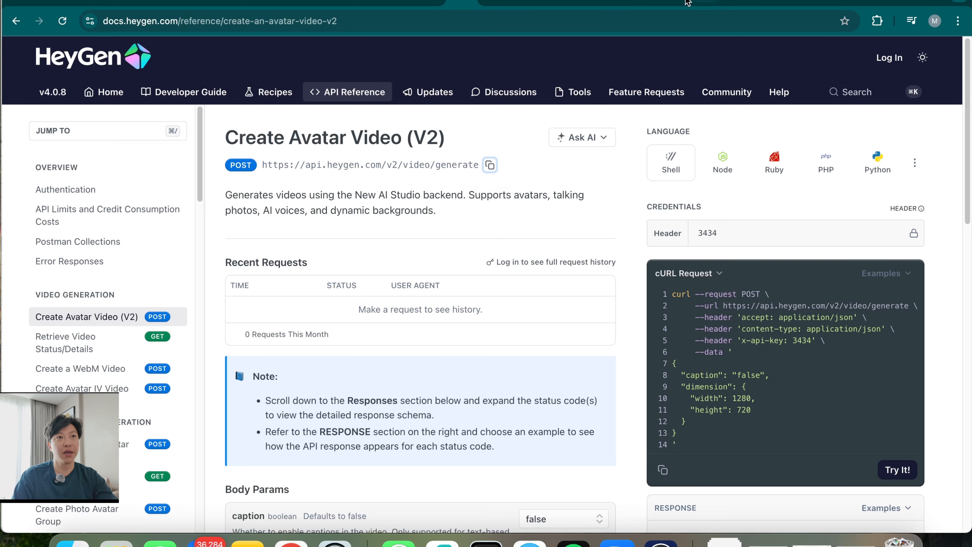
click(705, 2)
click(590, 165)
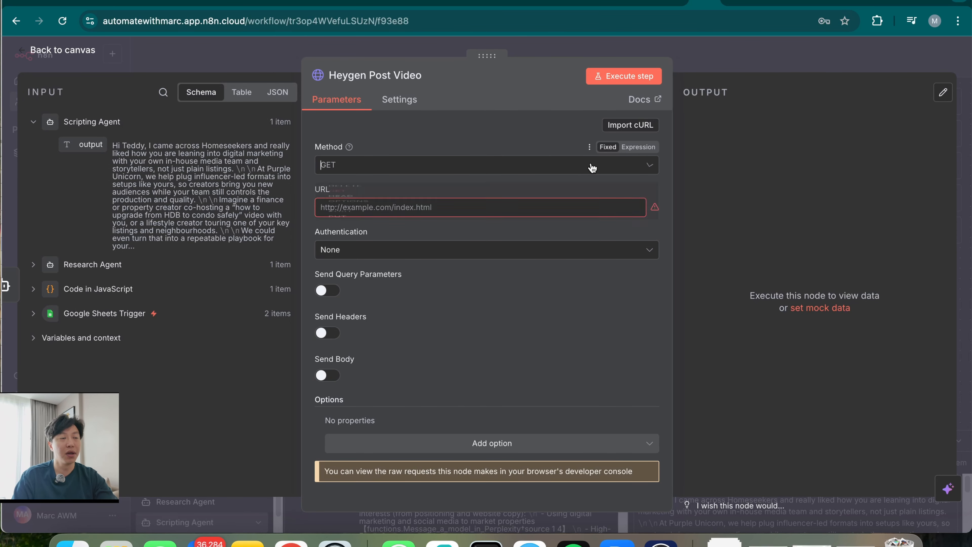
click(434, 307)
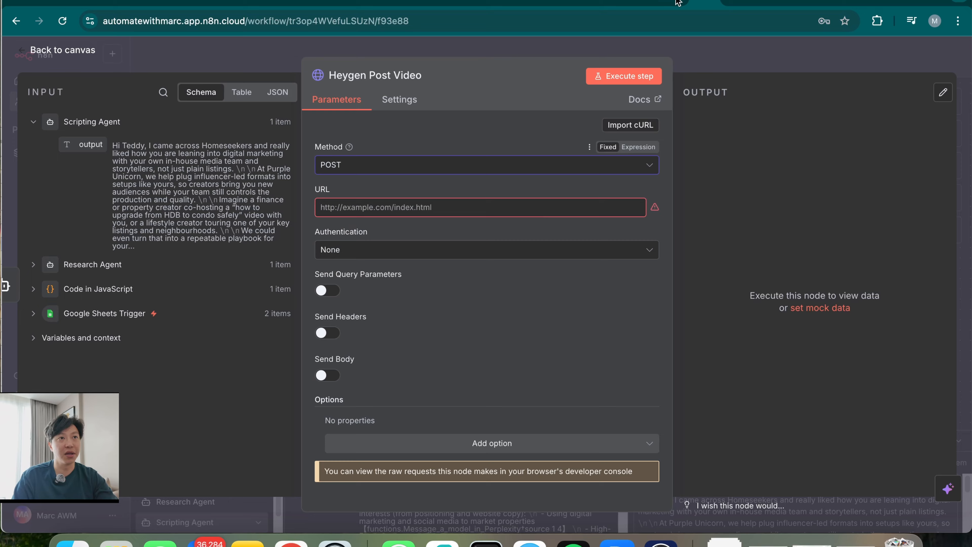
click(464, 2)
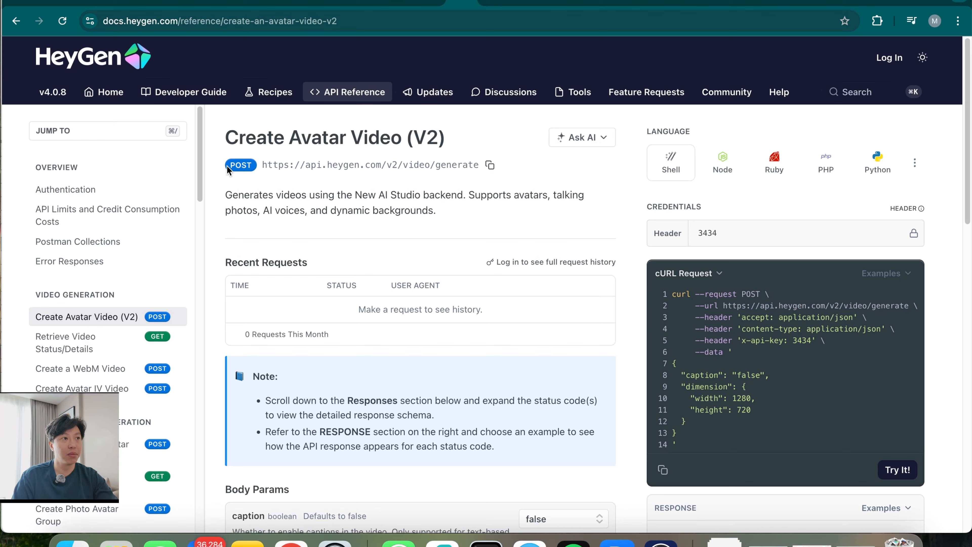
click(718, 3)
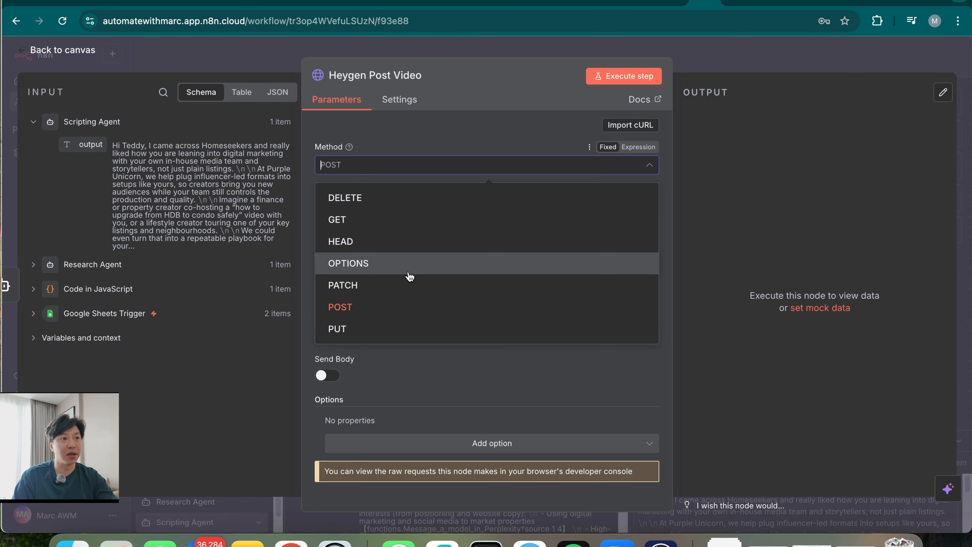
click(388, 307)
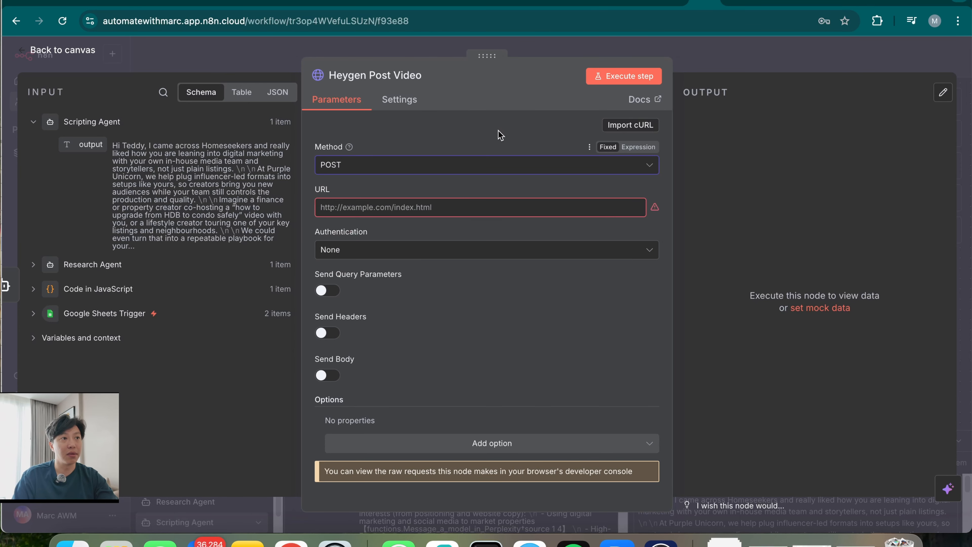
click(444, 207)
key(super+v)
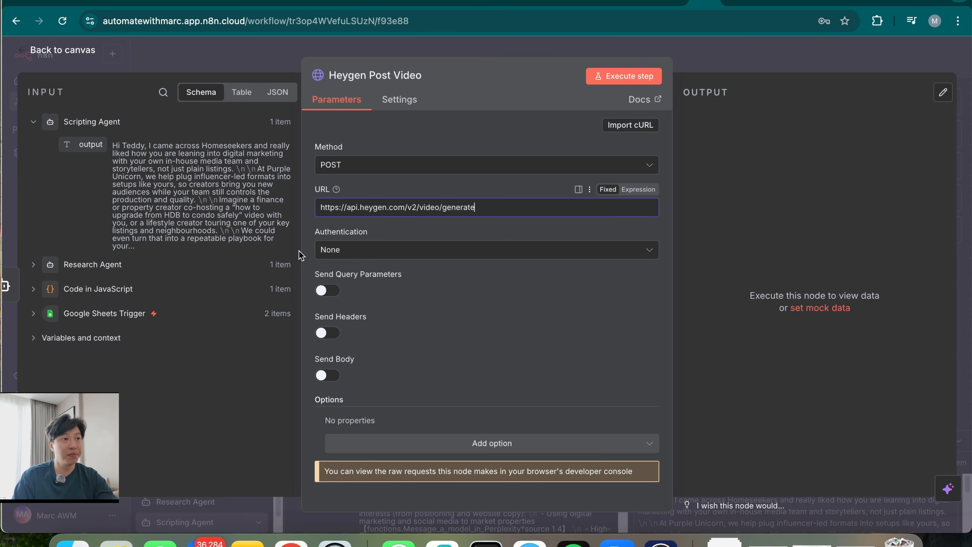
Authenticate with Generic Credential Type, Header Auth, using the Heygen Live Key credential
click(374, 250)
click(410, 301)
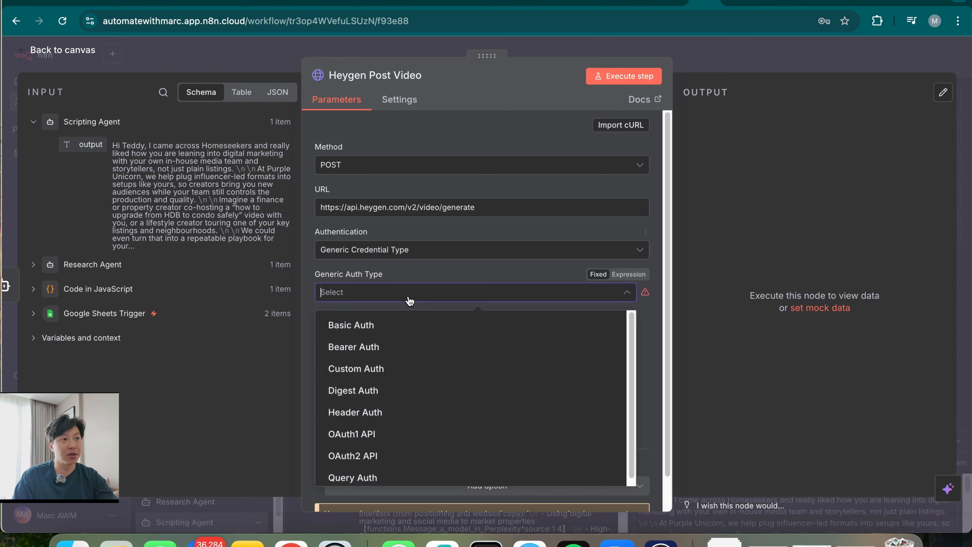
click(400, 412)
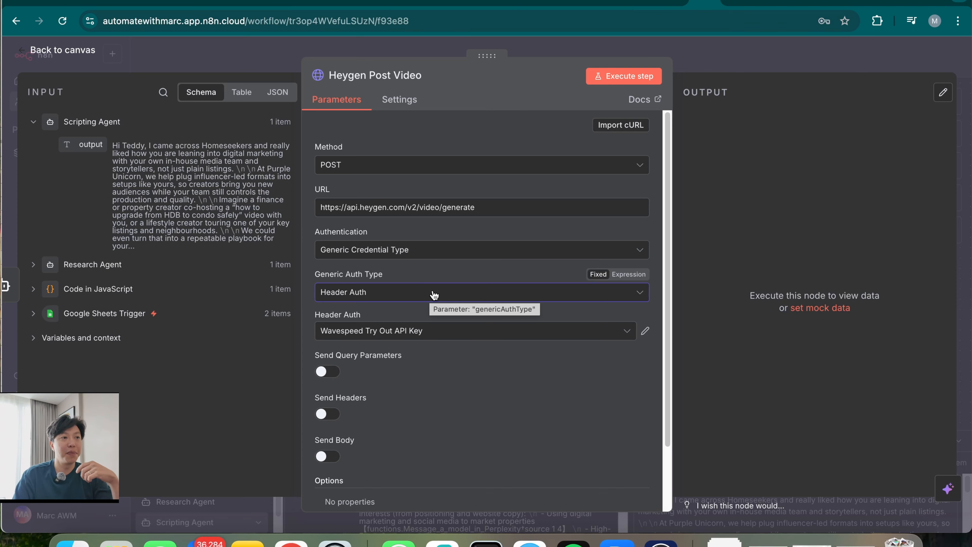
click(452, 336)
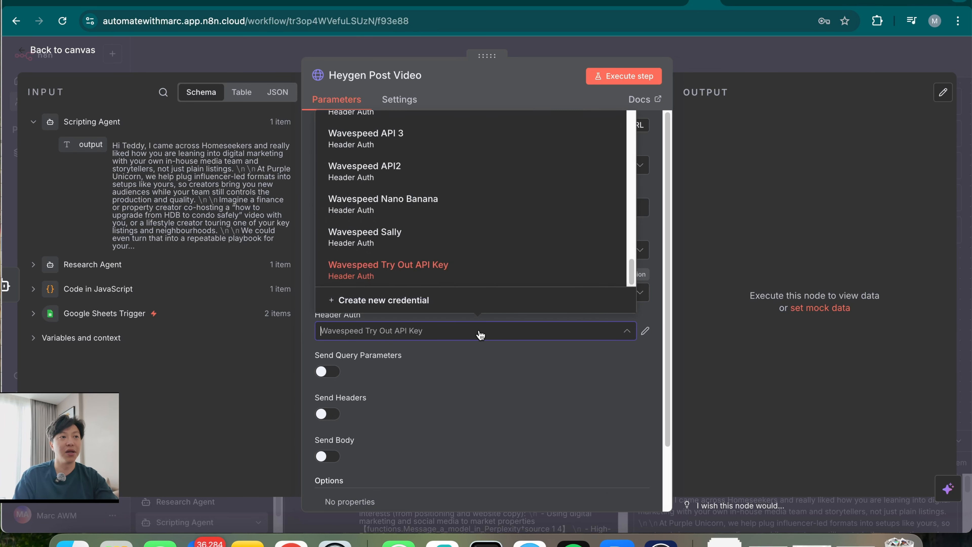
scroll(466, 253, up, 5)
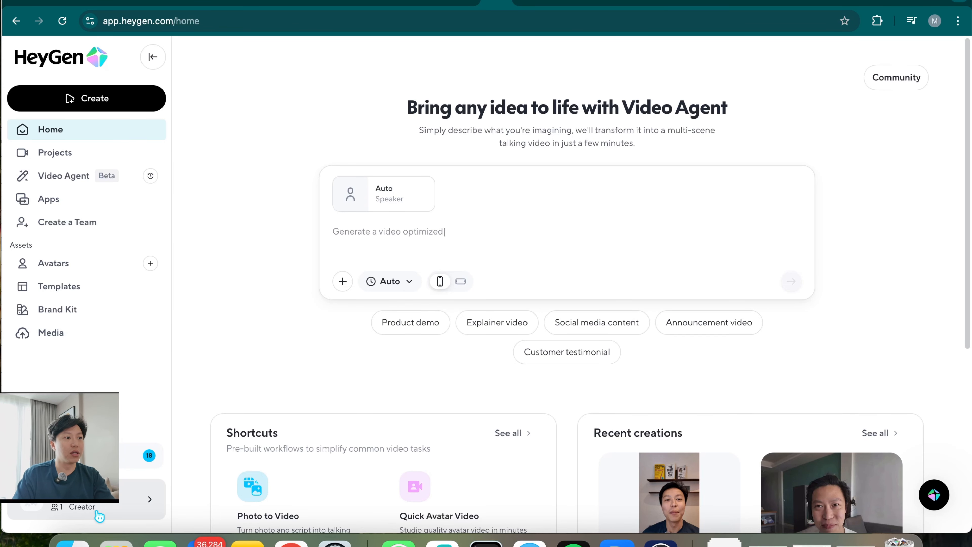
Check HeyGen's API tab under Subscriptions & API for the token and 15.5 remaining credits
click(167, 490)
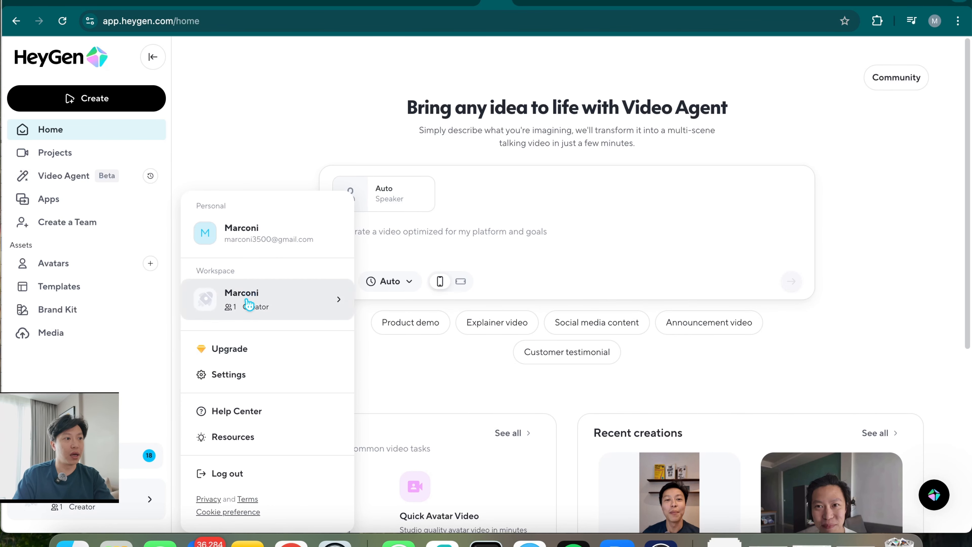
click(260, 386)
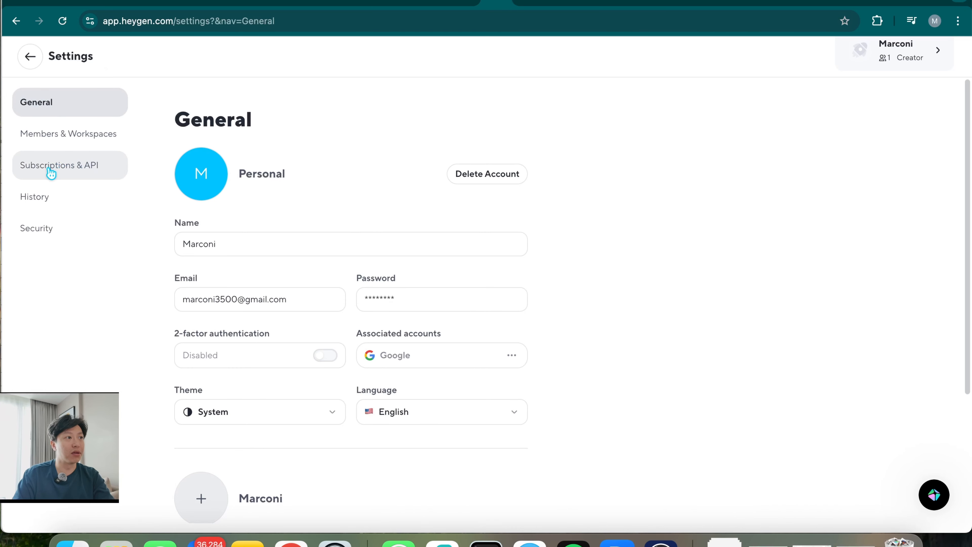
click(63, 169)
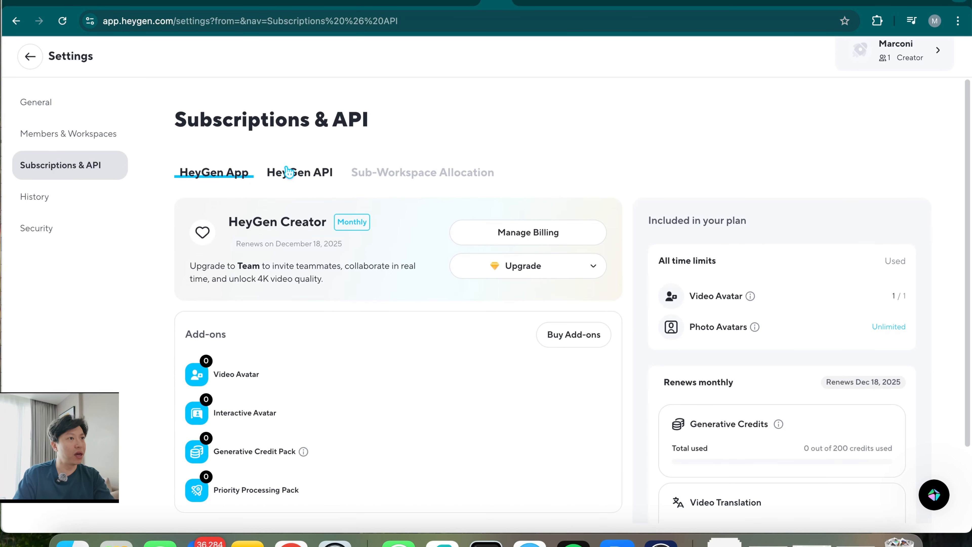
click(291, 179)
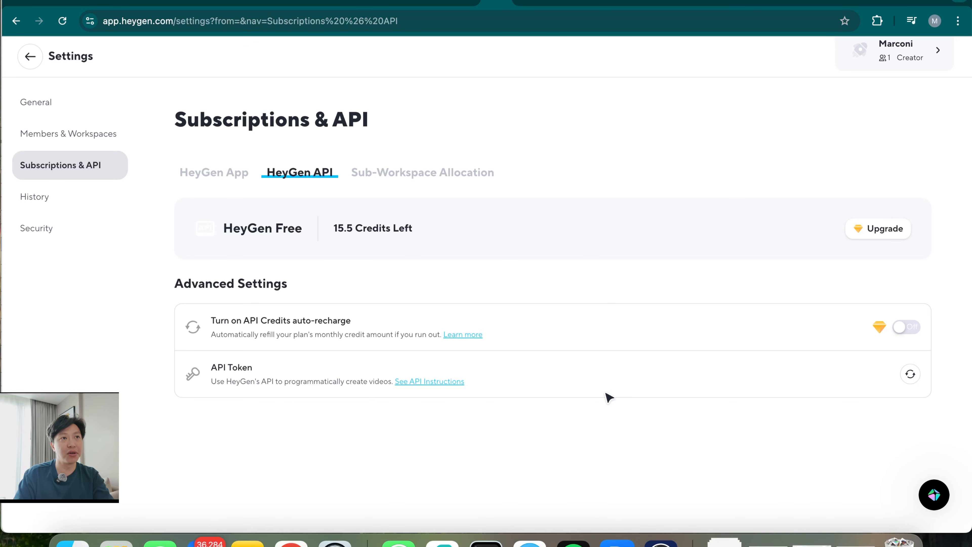
click(699, 2)
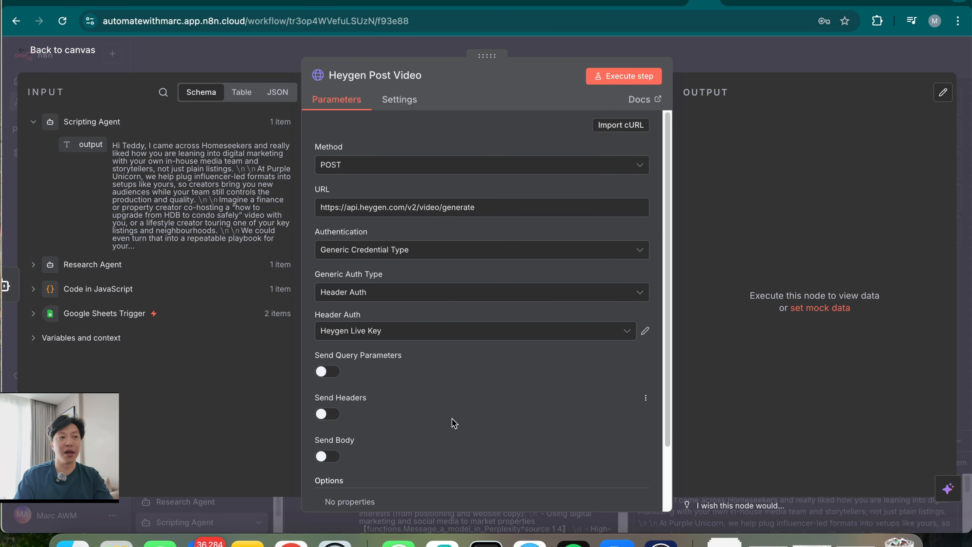
Turn on Send Body, set it to Using JSON, and paste the video_inputs JSON body
scroll(454, 424, down, 3)
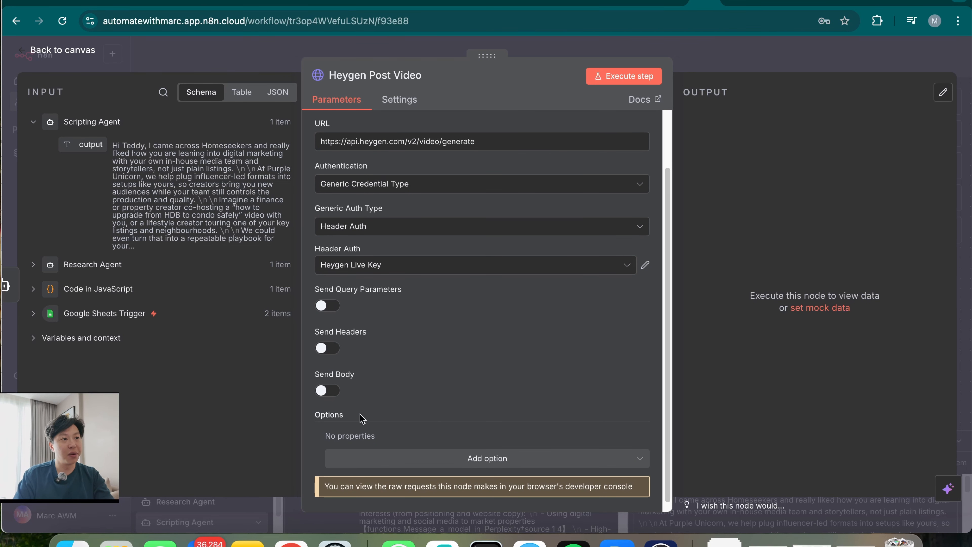
click(330, 391)
scroll(417, 465, down, 2)
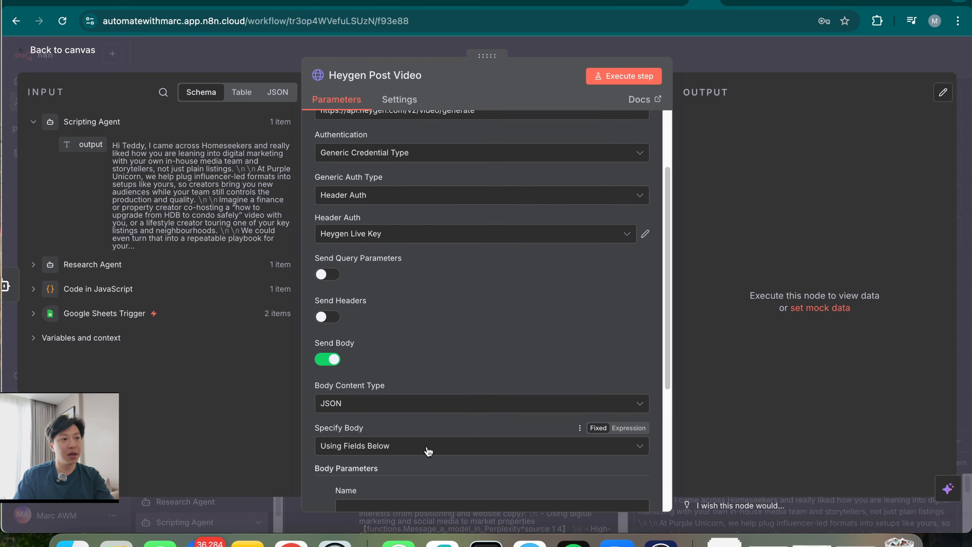
scroll(444, 455, down, 7)
click(421, 273)
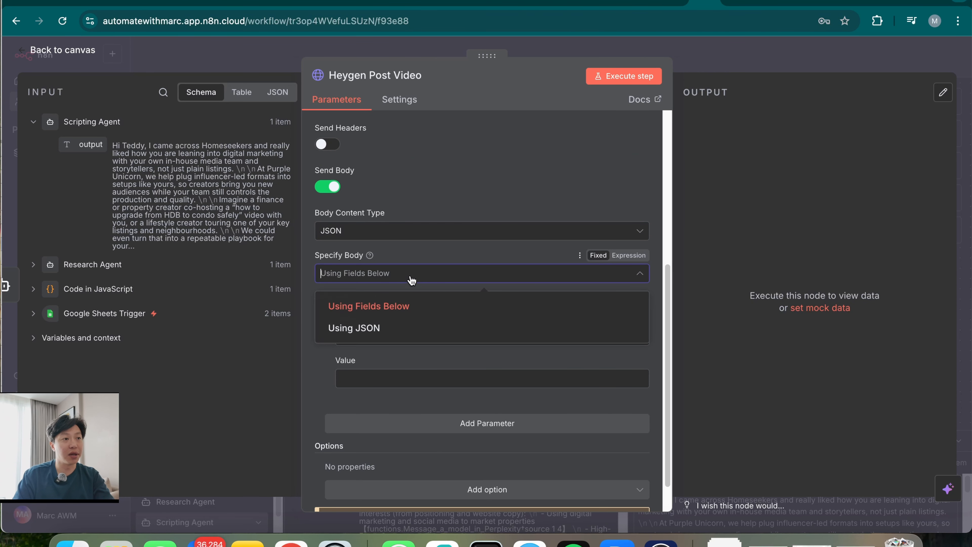
click(411, 330)
click(408, 349)
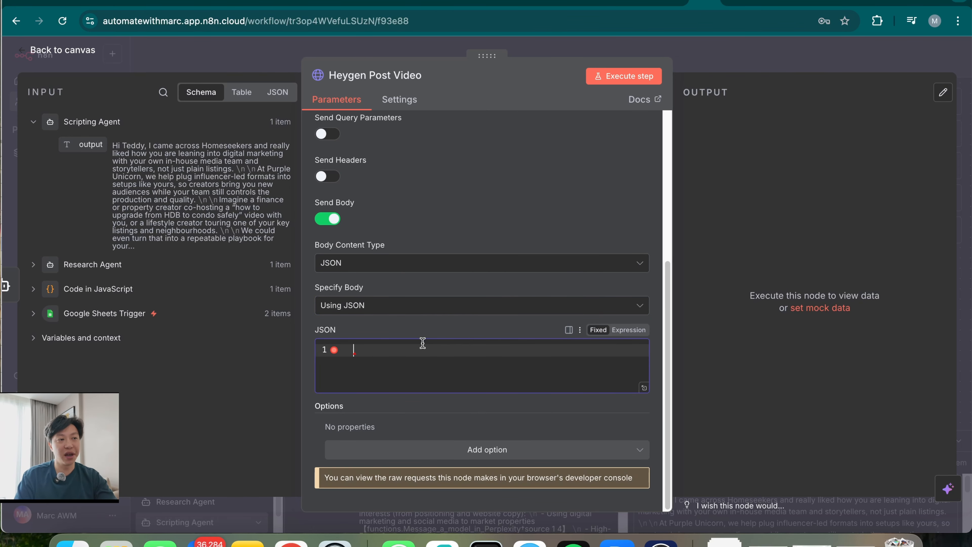
key(super+v)
click(642, 407)
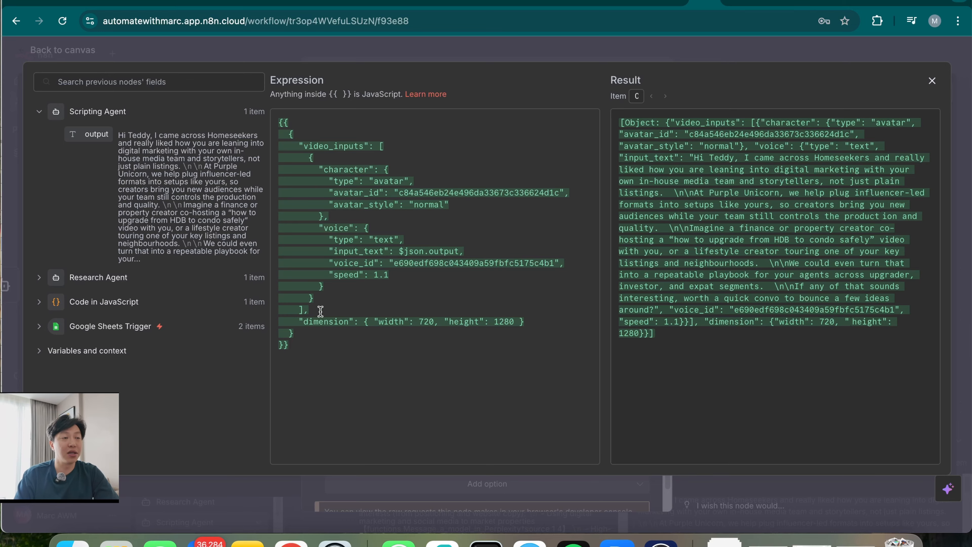
Compare with the HeyGen generate docs and select the avatar_id value in the expression editor
click(471, 1)
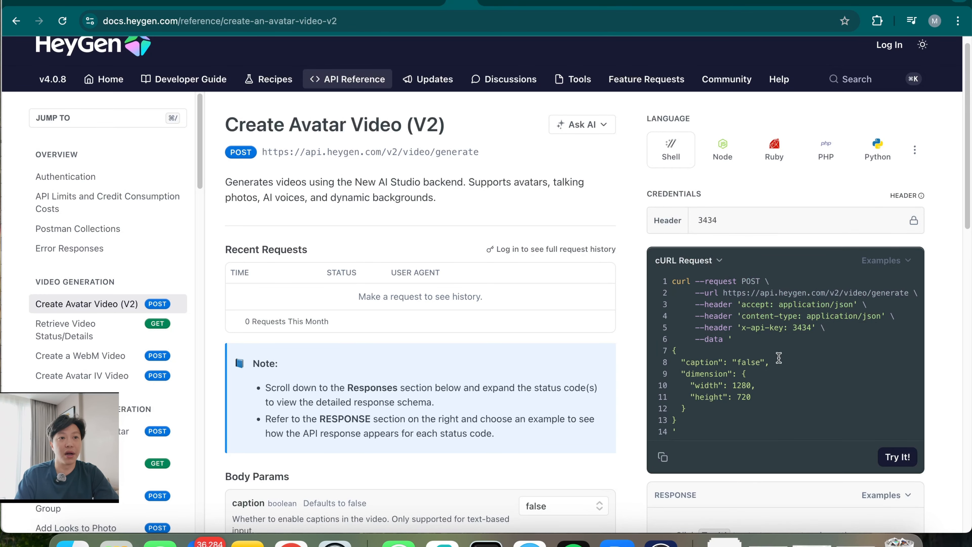
click(702, 3)
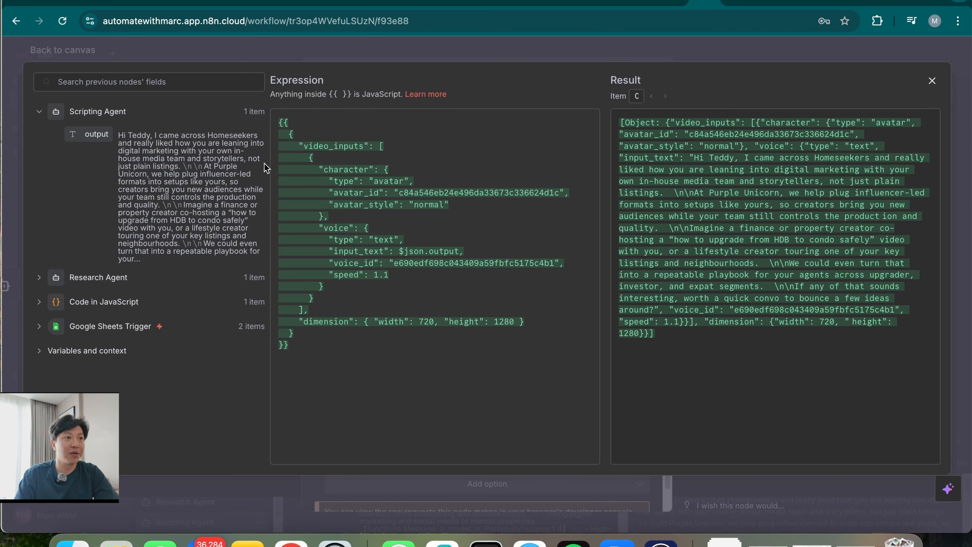
click(423, 192)
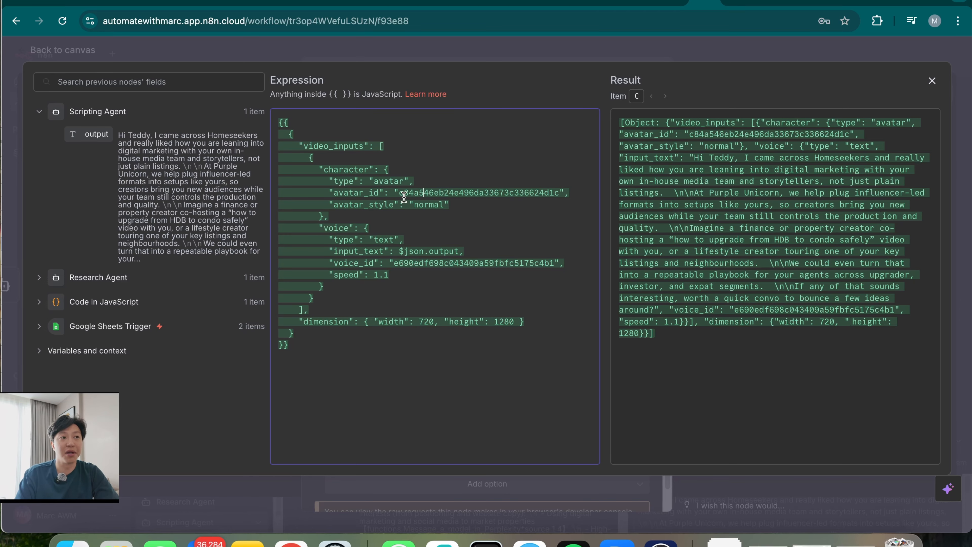
drag(398, 192, 561, 192)
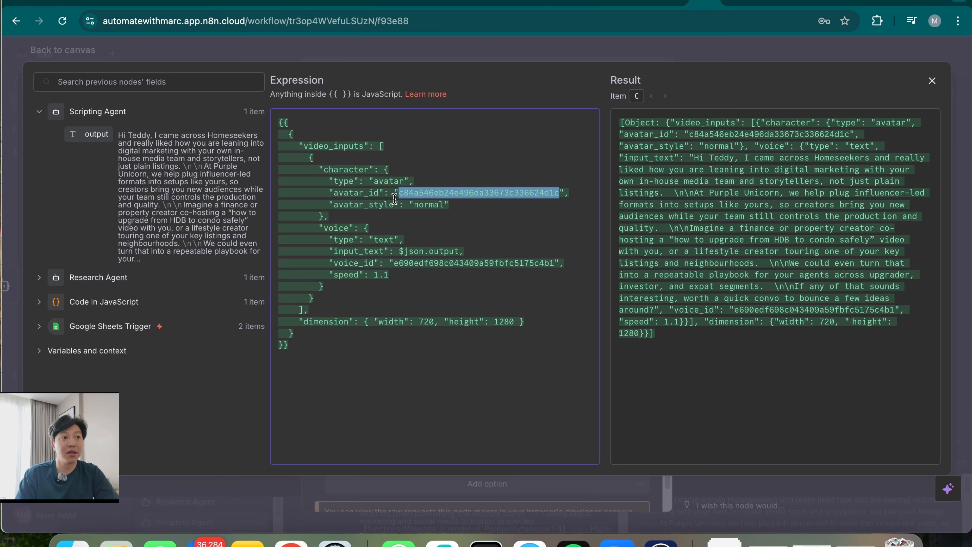
click(515, 4)
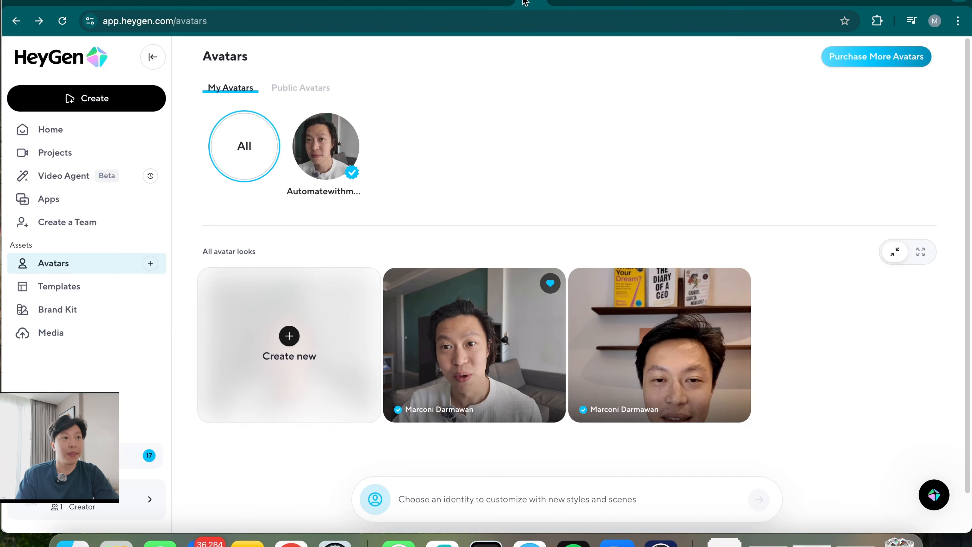
Copy the avatar look's ID from HeyGen for the body's avatar_id
mouse_move(533, 275)
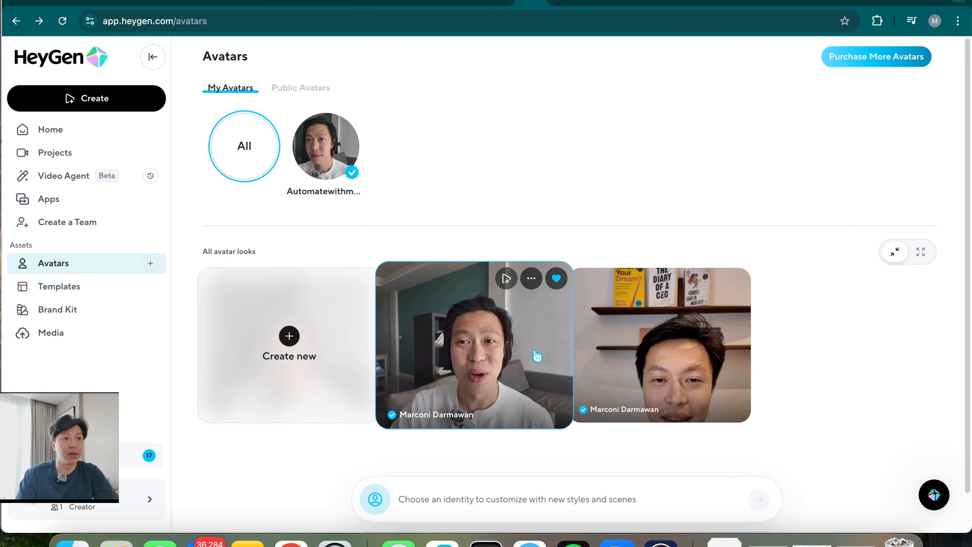
click(535, 353)
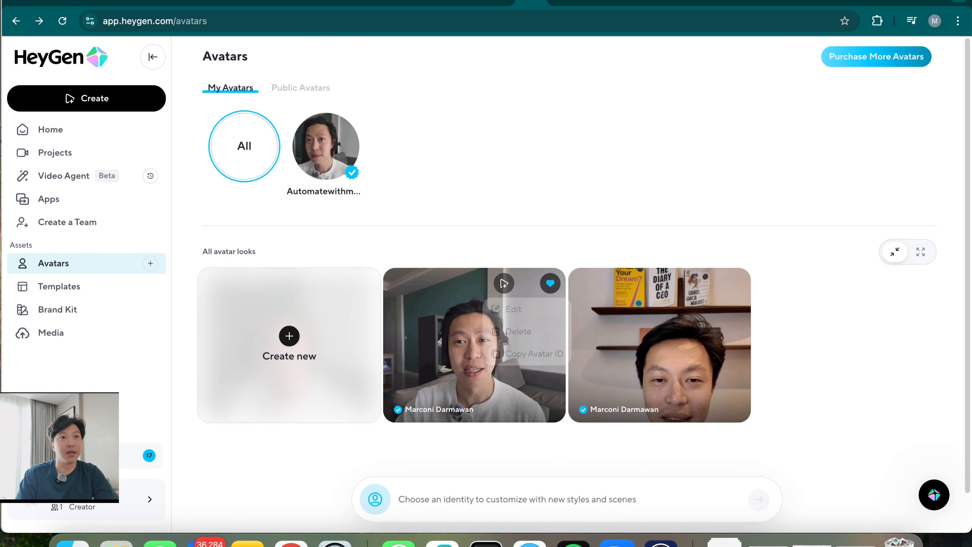
click(700, 5)
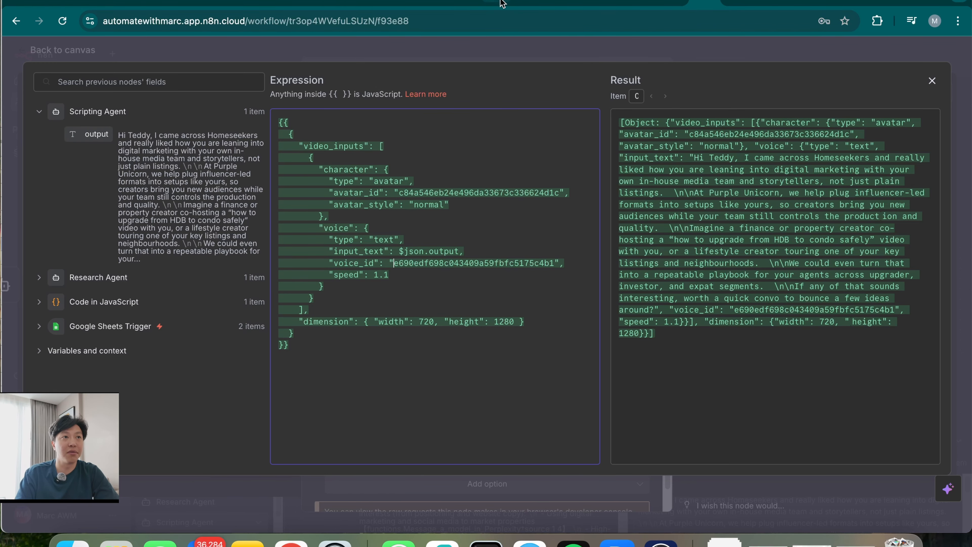
Load app.heygen.com/voices and get the first voice's ID for the body's voice_id
click(530, 2)
double_click(394, 21)
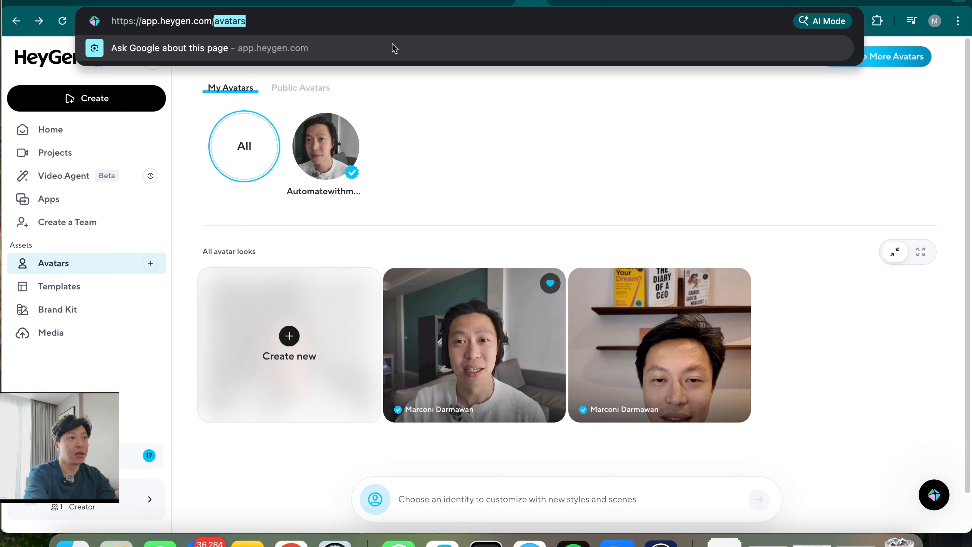
text(vo)
key(BackSpace)
key(BackSpace)
text(voices)
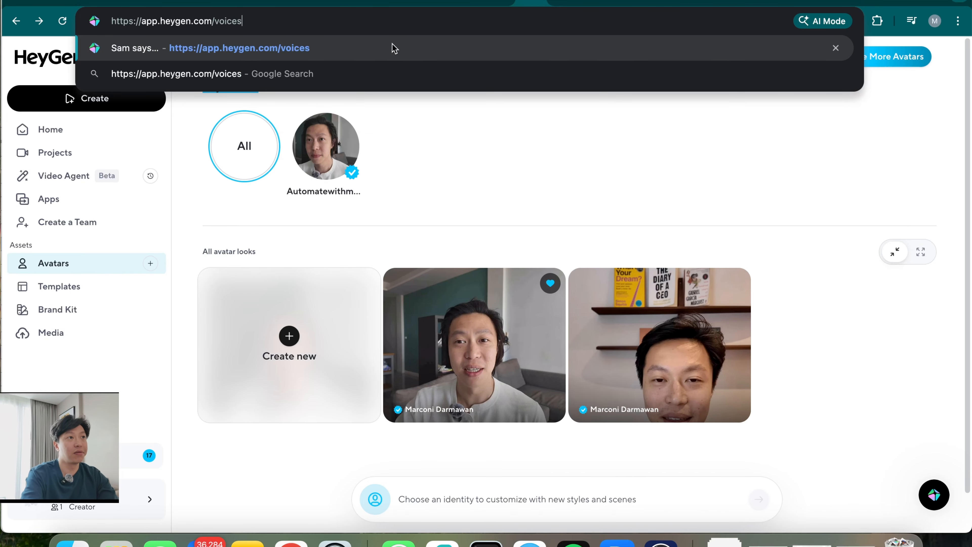
key(Return)
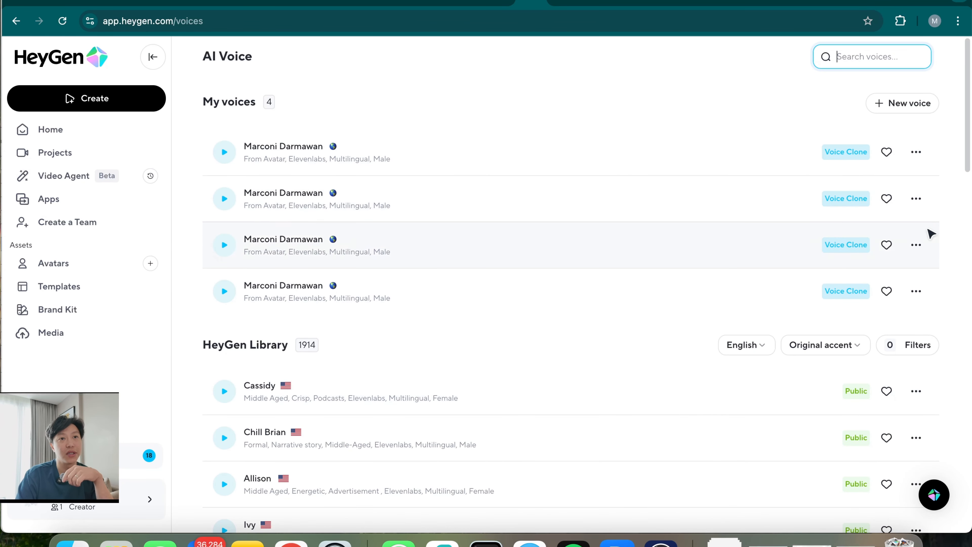
click(916, 152)
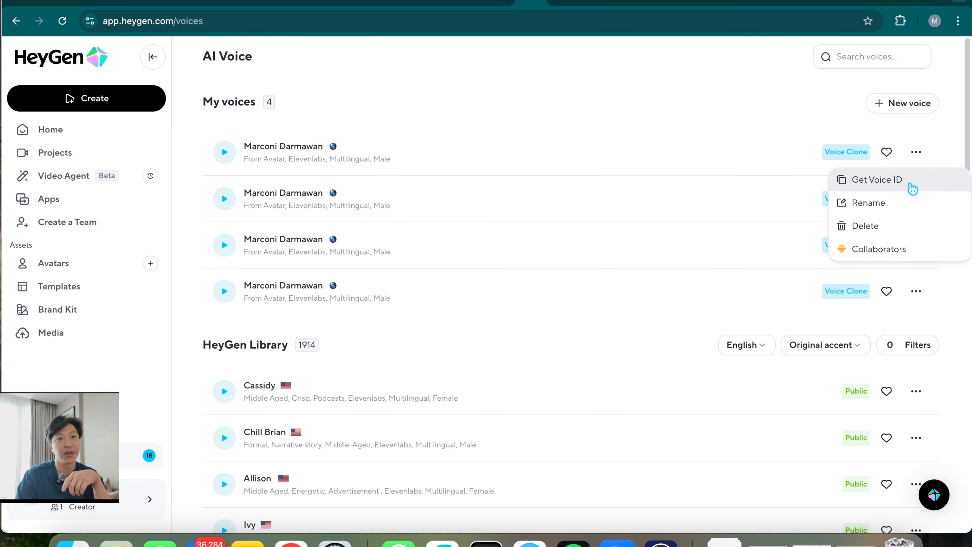
click(699, 3)
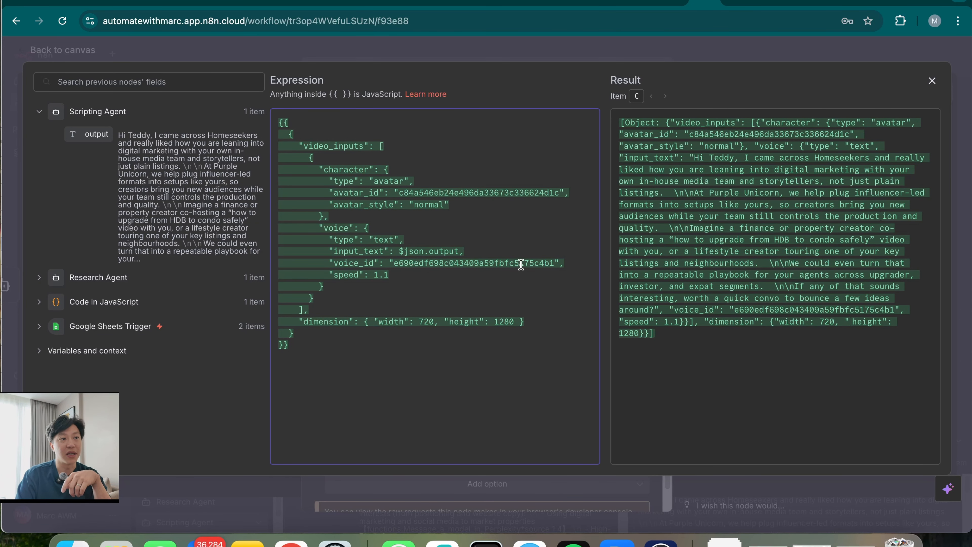
Execute the Heygen Post Video step to get a video_id, then return to the workflow canvas
key(Escape)
scroll(613, 344, down, 5)
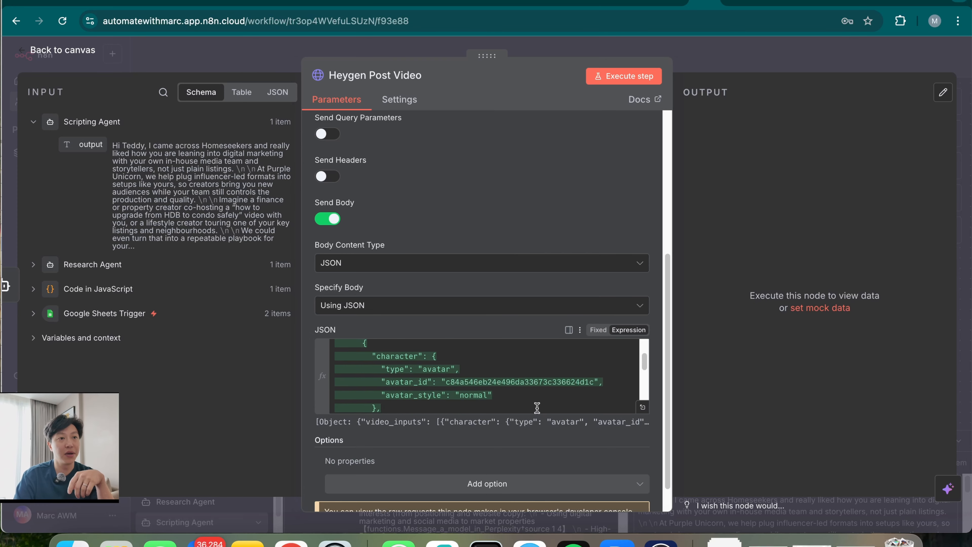
scroll(547, 431, up, 7)
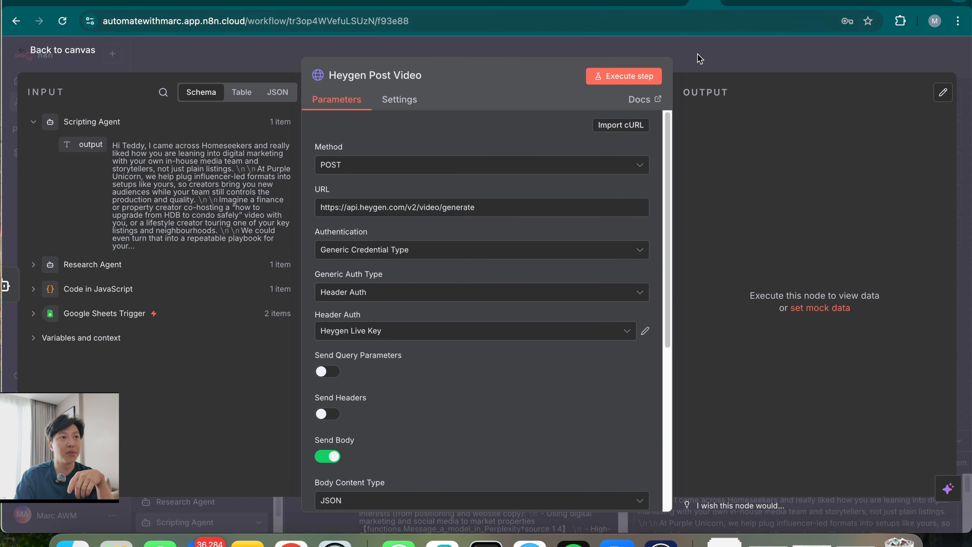
click(630, 79)
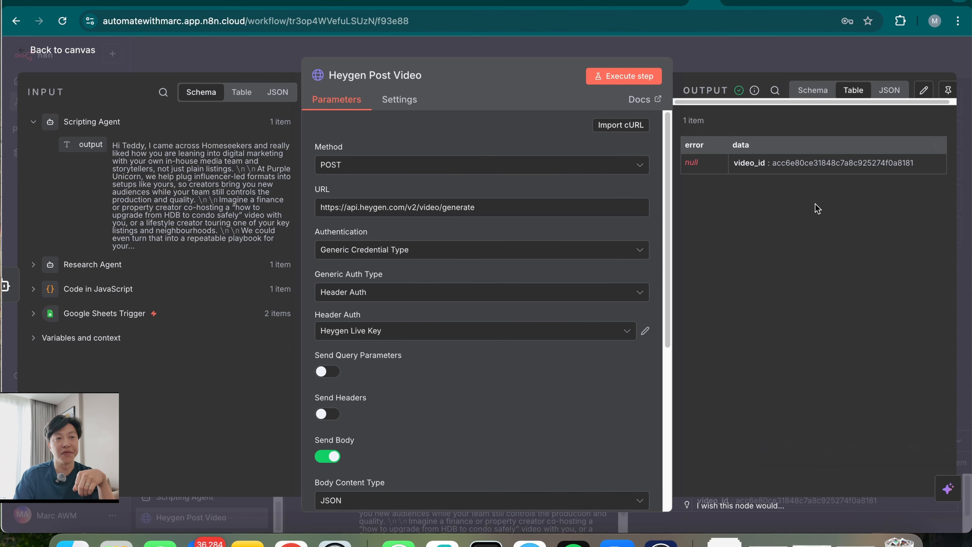
click(769, 51)
drag(709, 364, 572, 369)
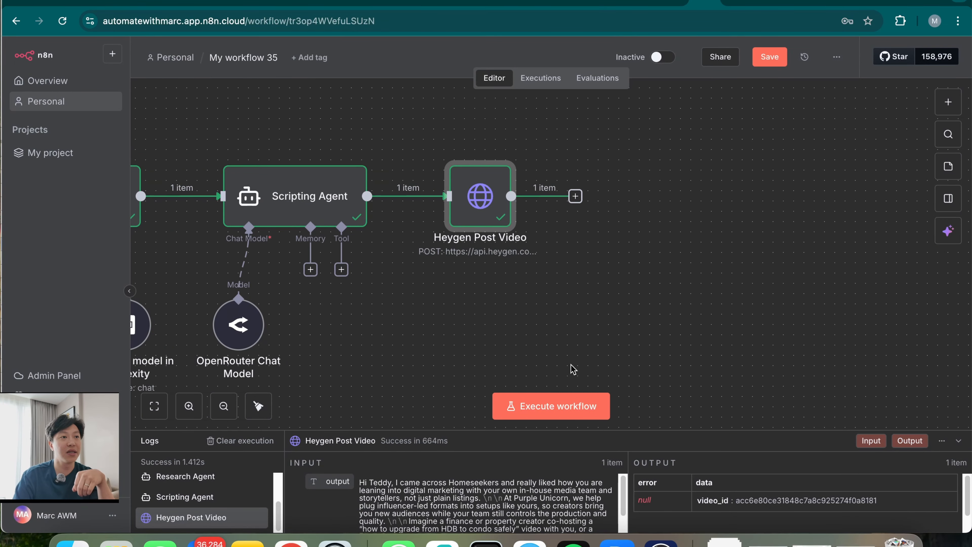
Add a Wait node after Heygen Post Video with a wait amount of 30 seconds
click(575, 196)
text(wait)
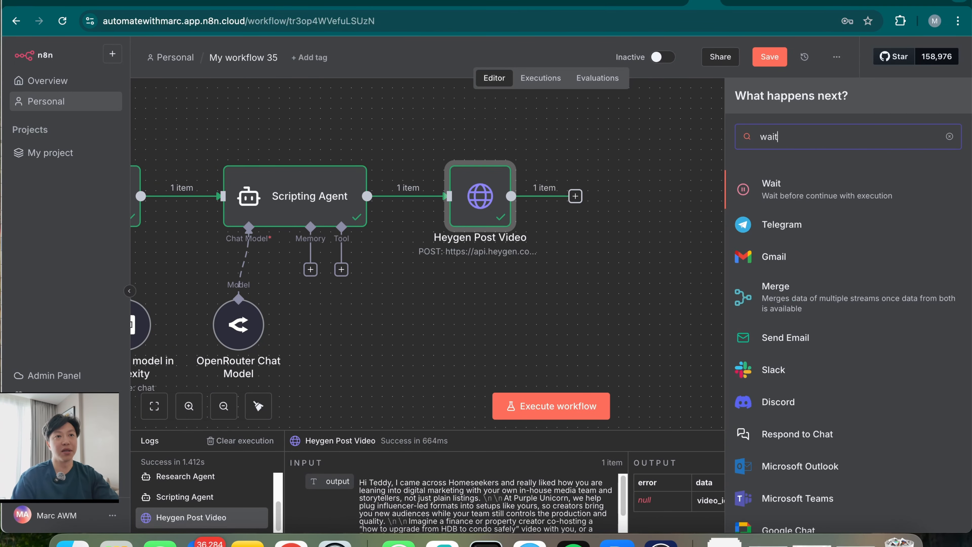
click(802, 189)
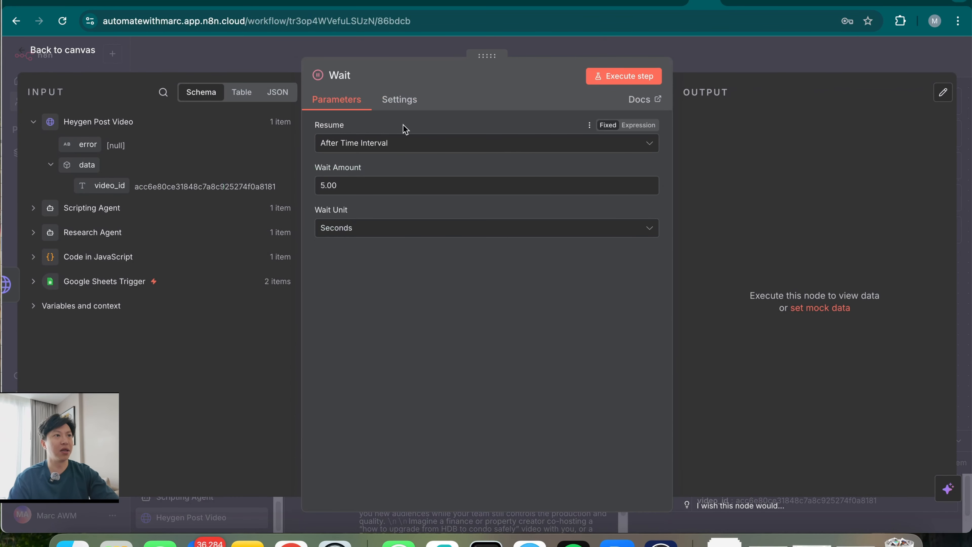
click(394, 186)
text(30)
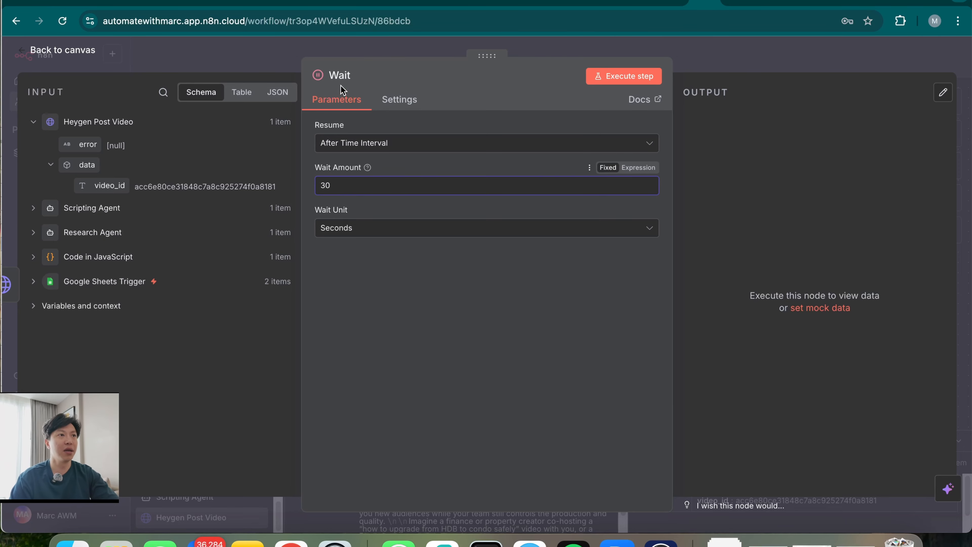
Rename the Wait node to 'Wait 30 secs' and go back to the workflow canvas
click(343, 75)
click(375, 76)
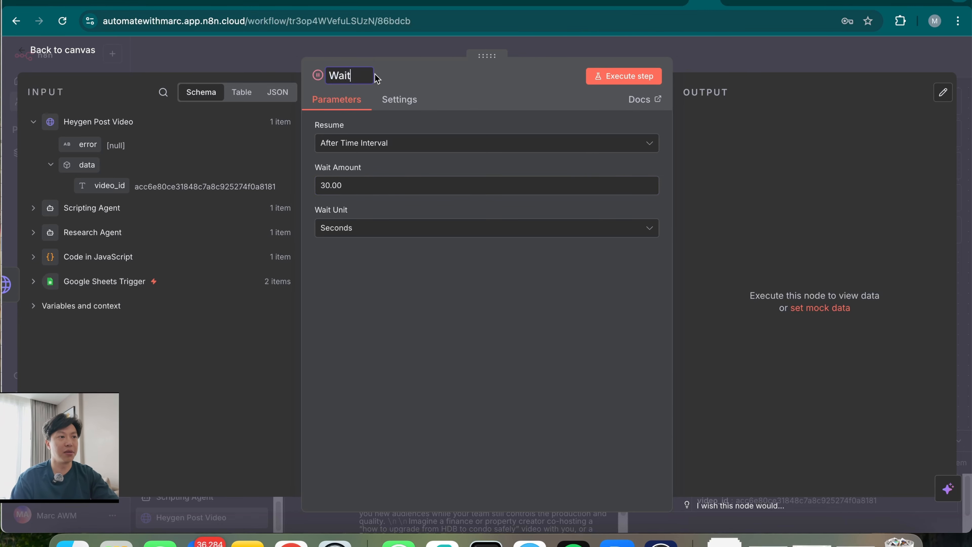
text(30 secs)
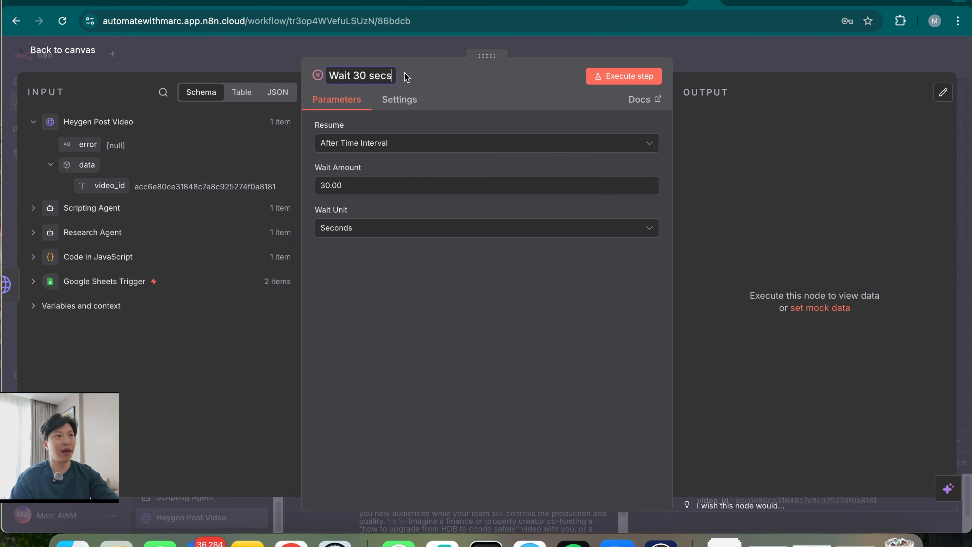
click(750, 56)
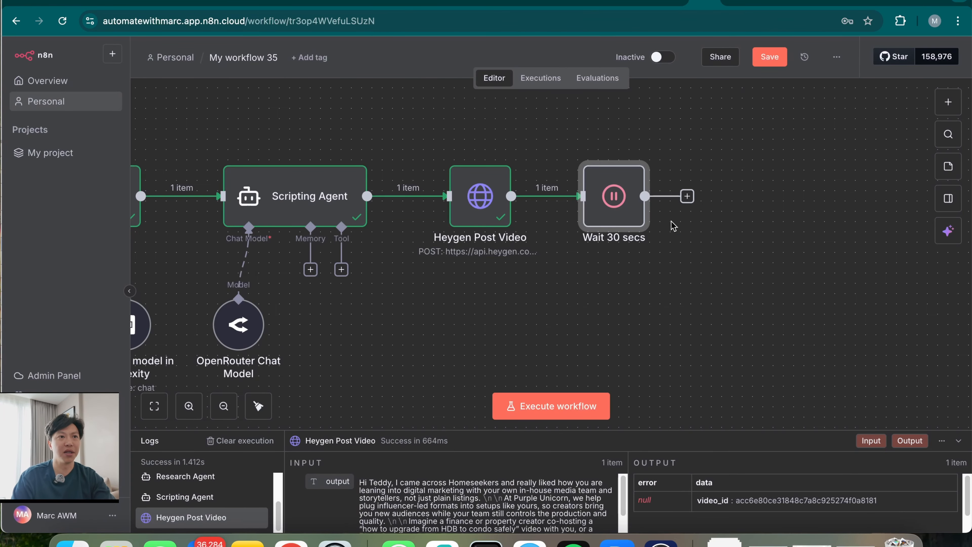
Execute Wait 30 secs, then add an HTTP Request node after it by searching 'http'
click(586, 150)
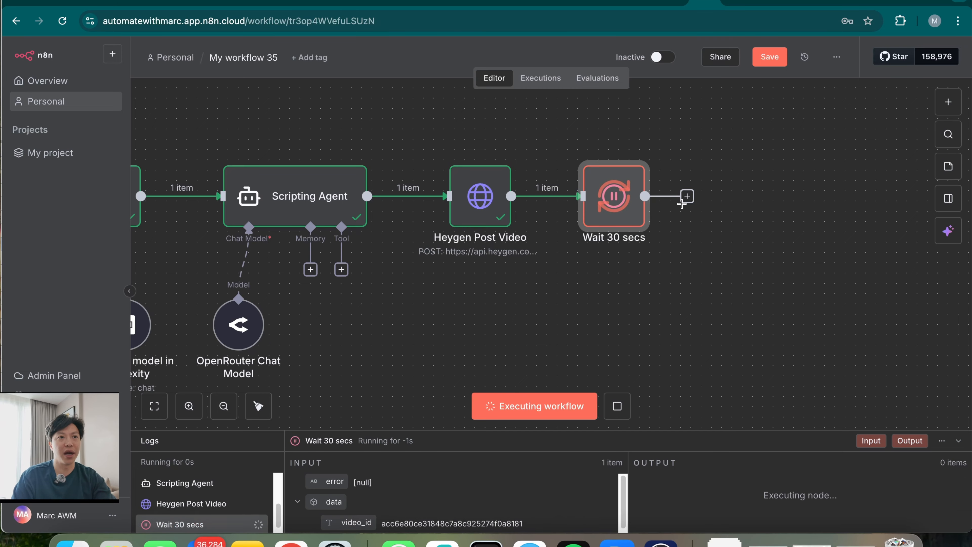
click(687, 196)
text(httep)
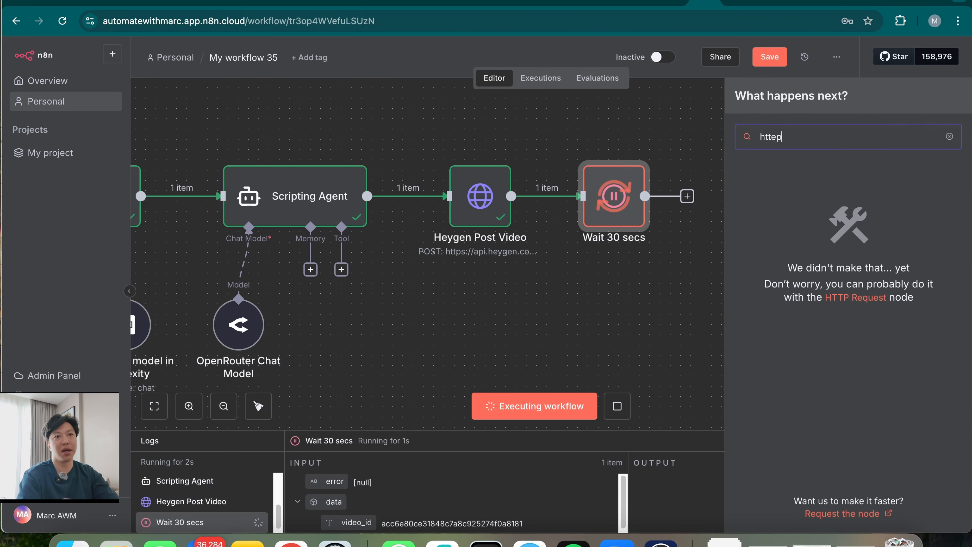
key(BackSpace)
key(BackSpace)
text(p)
key(Return)
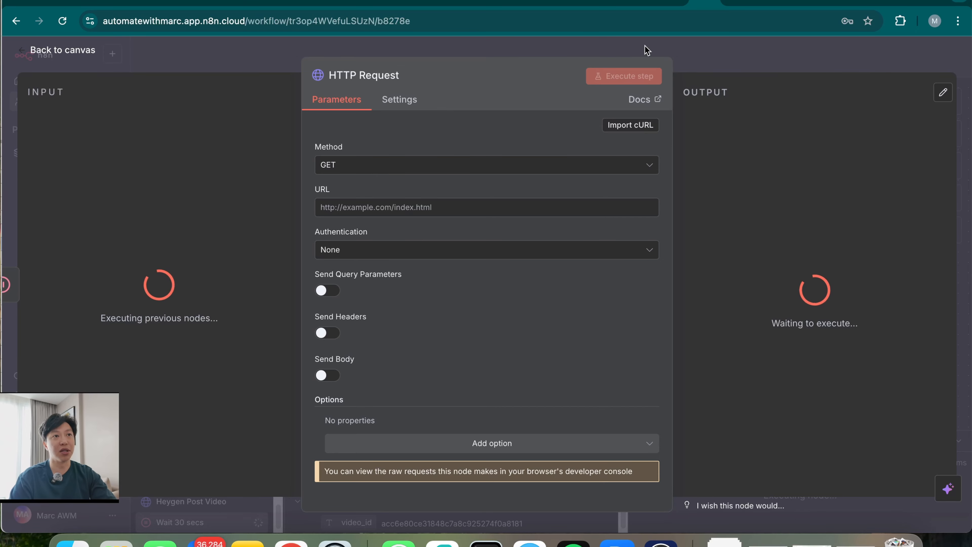
click(429, 1)
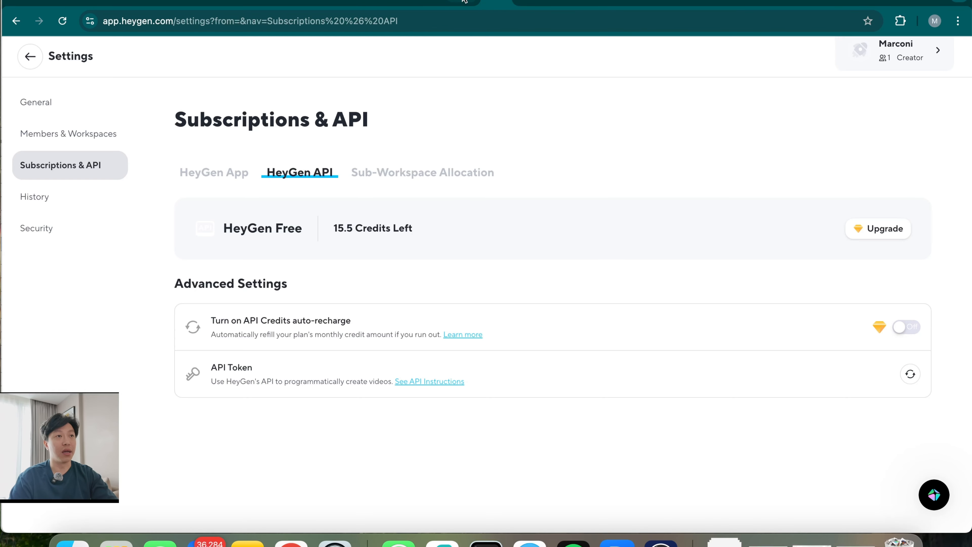
In HeyGen's video status API docs, enter 1212 as the sample video_id query parameter
click(464, 1)
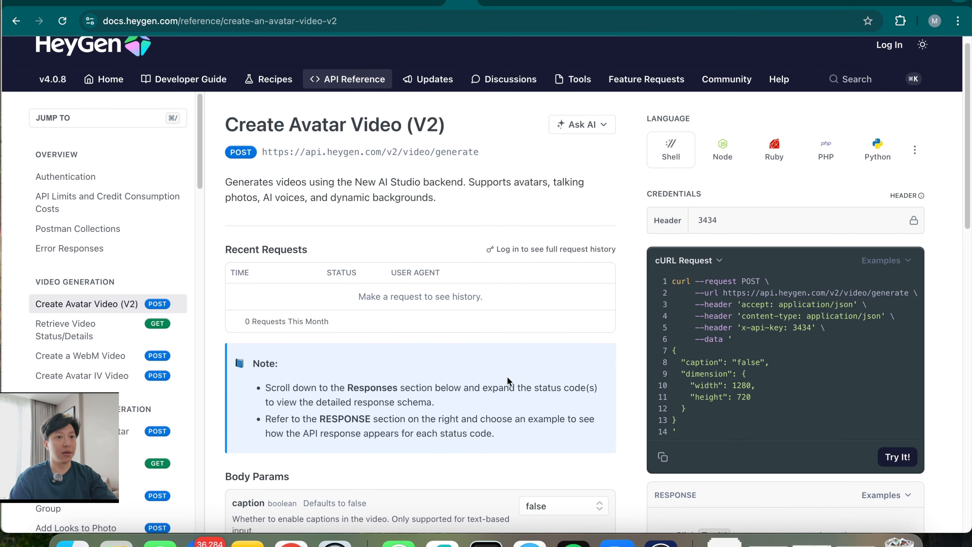
click(90, 329)
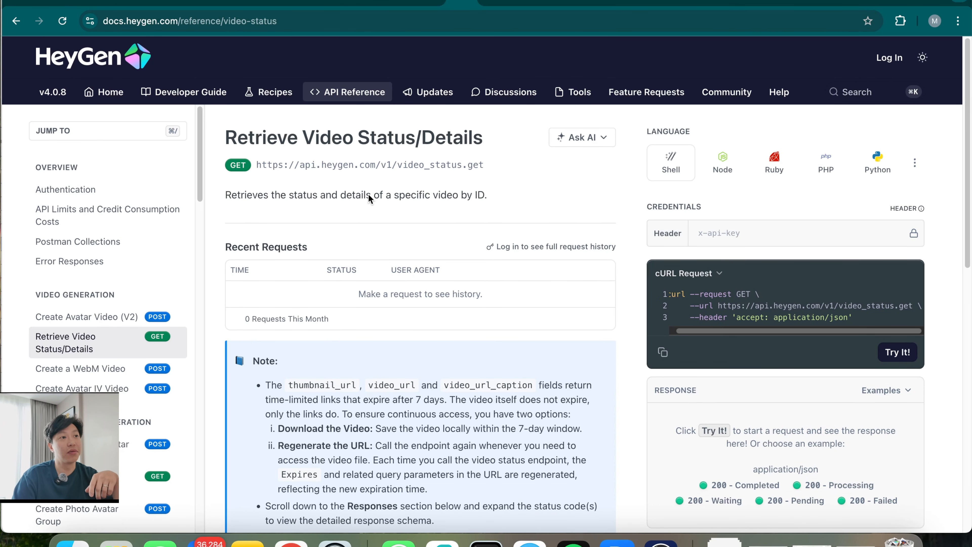
scroll(537, 401, down, 8)
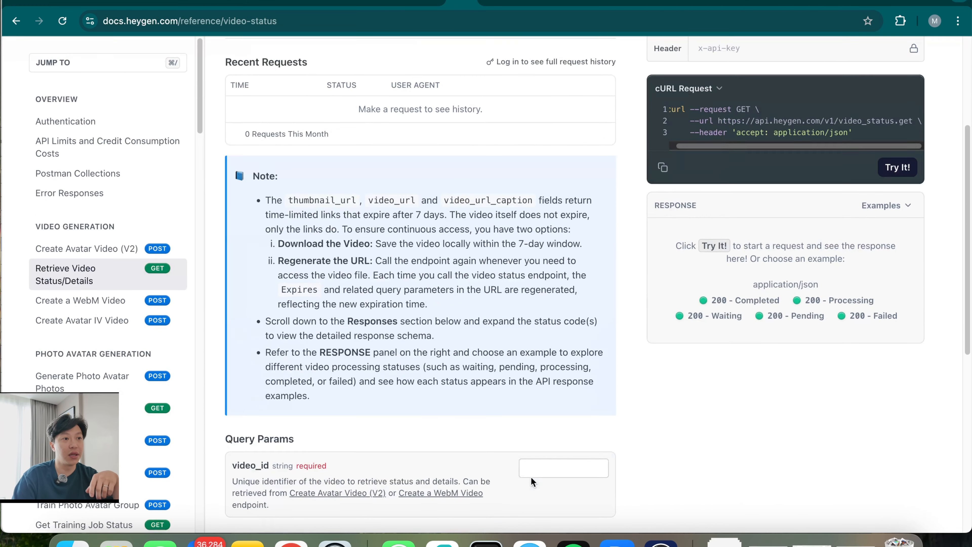
click(557, 357)
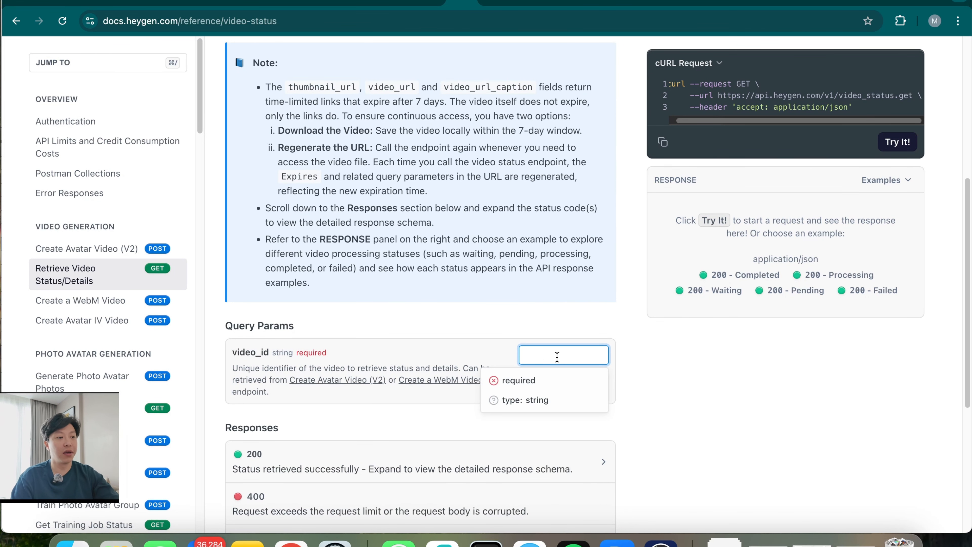
text(1212)
click(678, 412)
Copy the generated video status cURL request for use in n8n
scroll(690, 430, up, 3)
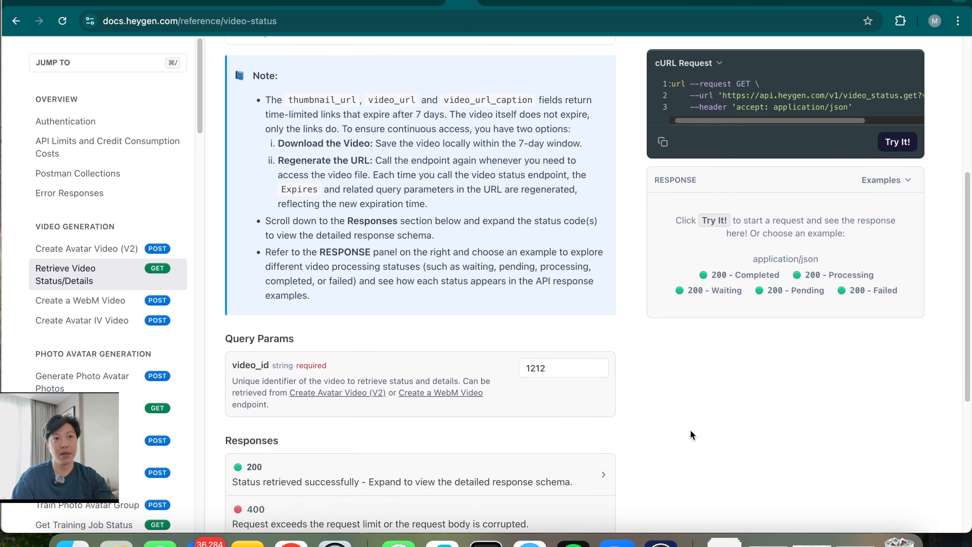
drag(789, 120, 742, 183)
scroll(727, 248, up, 4)
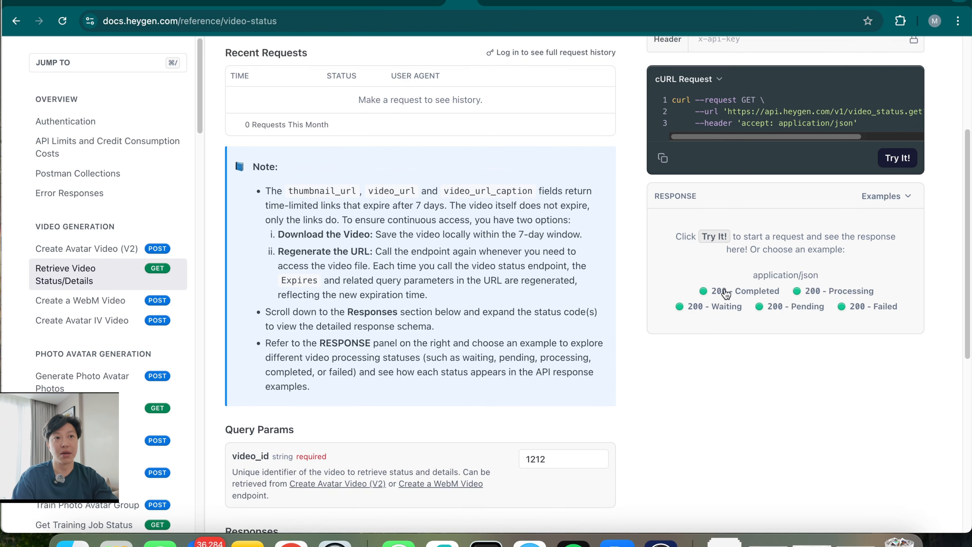
scroll(706, 340, up, 3)
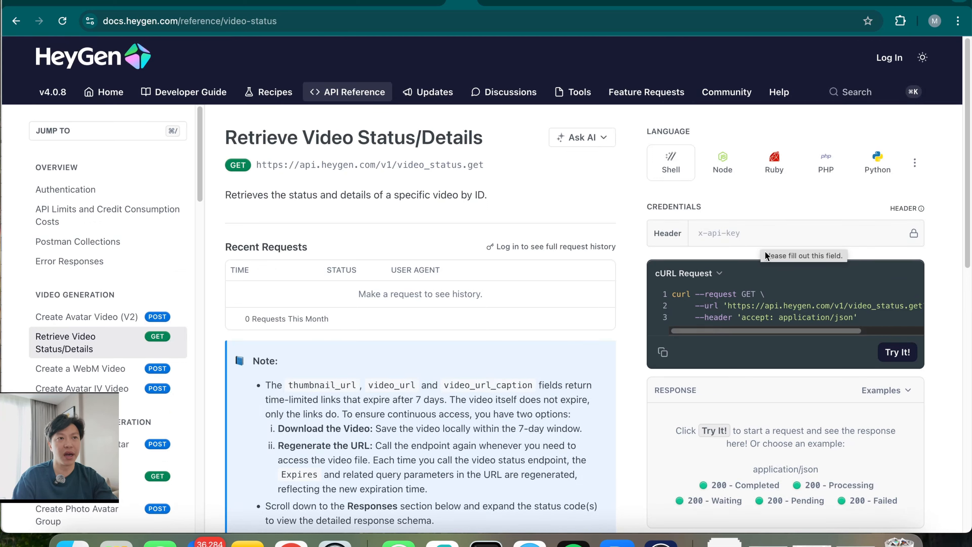
click(663, 357)
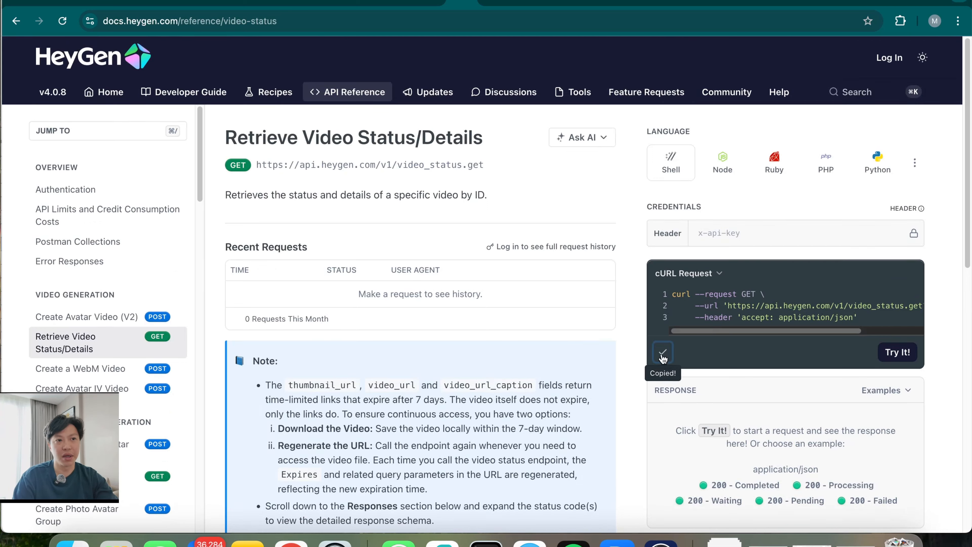
click(699, 1)
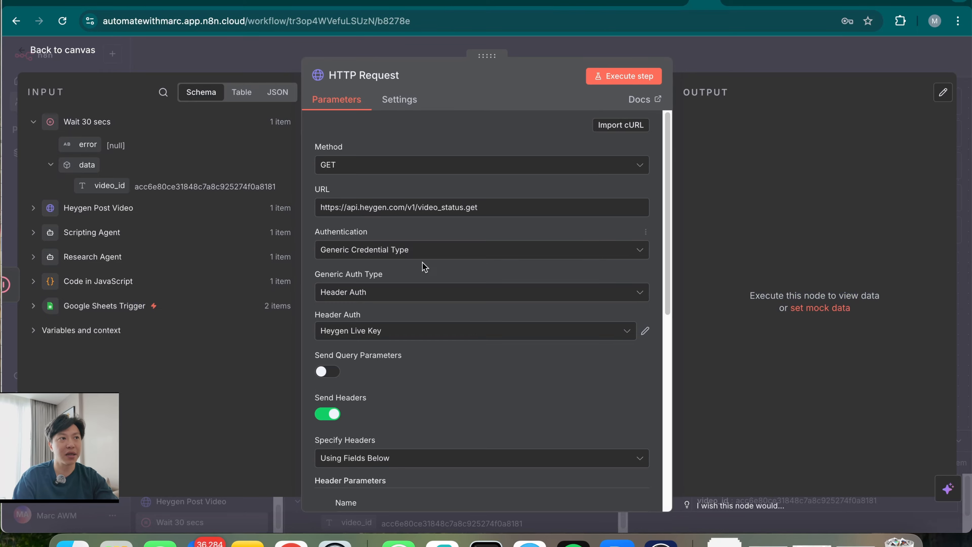
Import the copied cURL into the HTTP Request node and use Generic Header Auth with Heygen Live Key
click(615, 125)
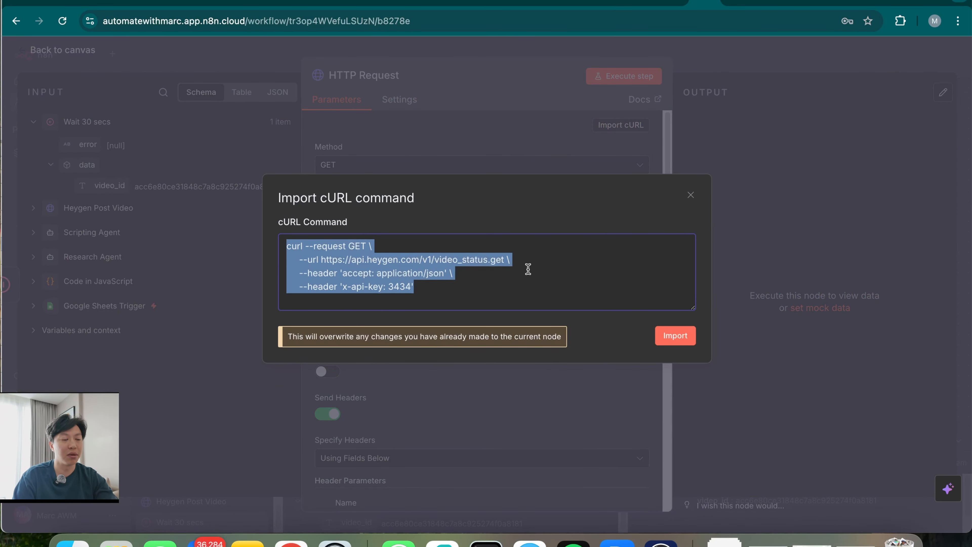
key(super+v)
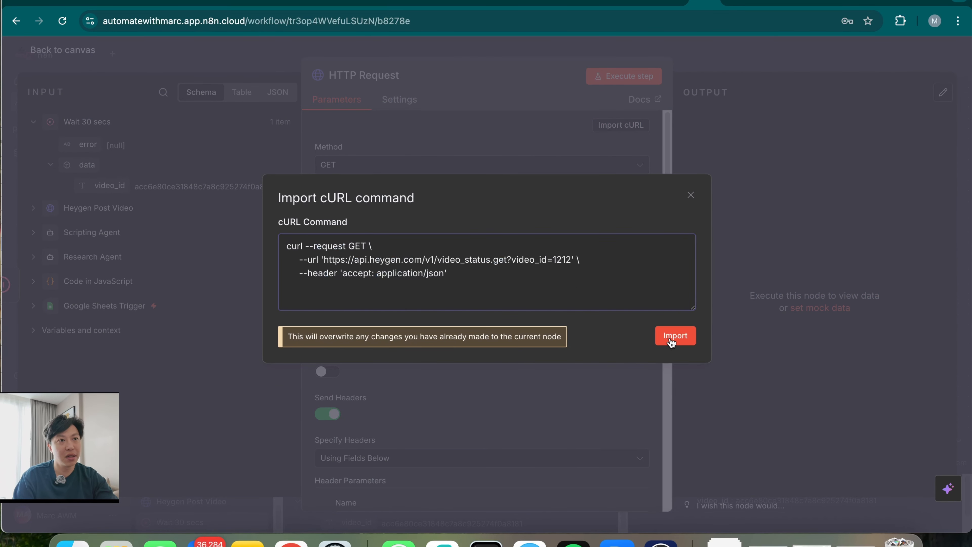
click(675, 336)
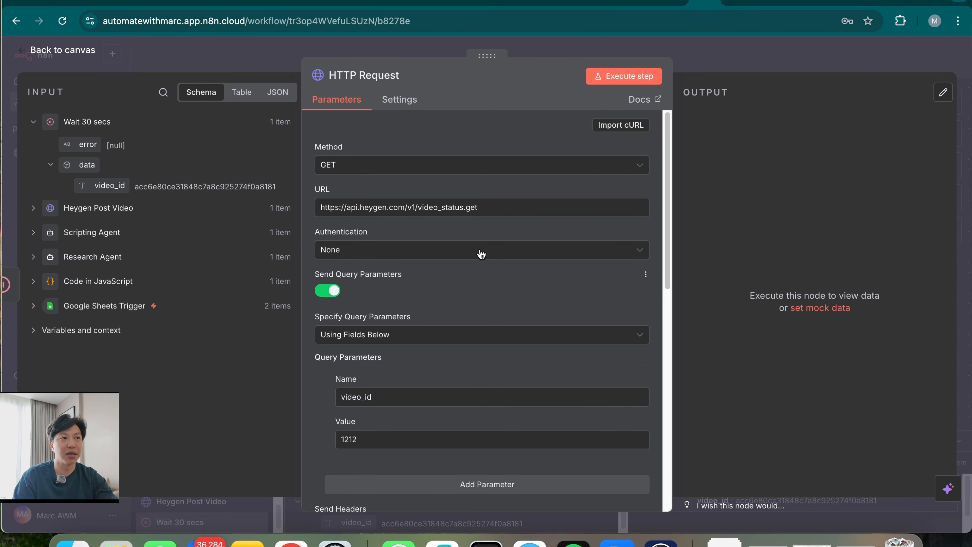
click(402, 256)
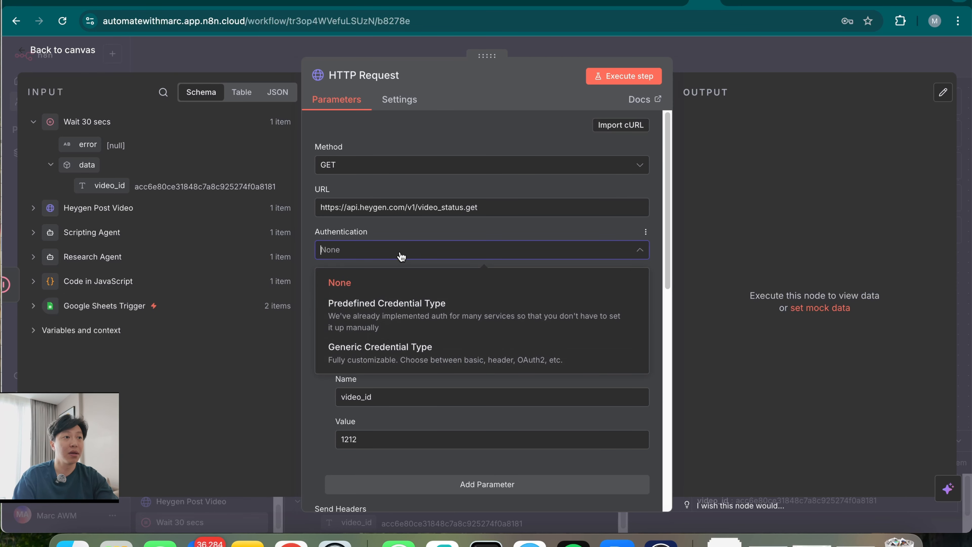
click(411, 362)
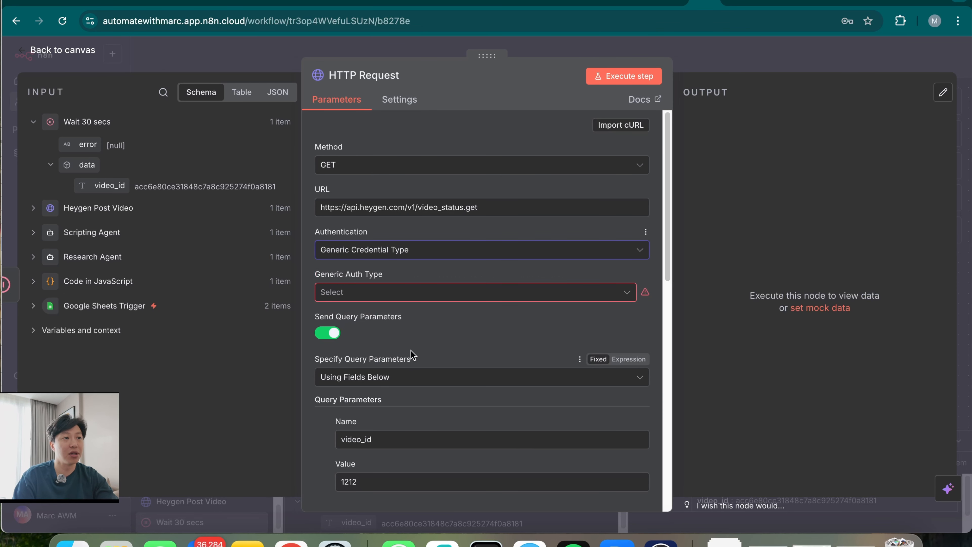
click(412, 292)
click(392, 410)
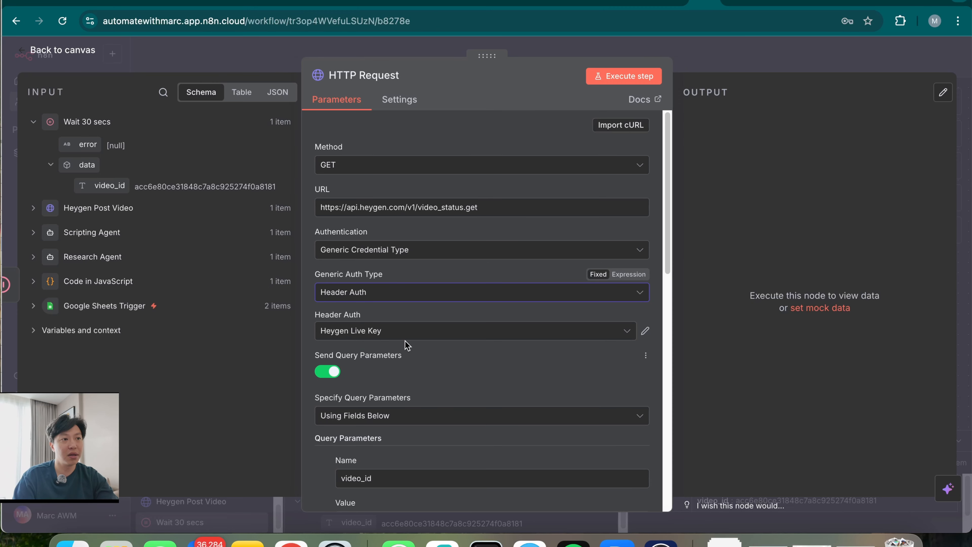
Replace the placeholder video_id 1212 with the incoming {{ $json.data.video_id }} value
scroll(485, 389, down, 5)
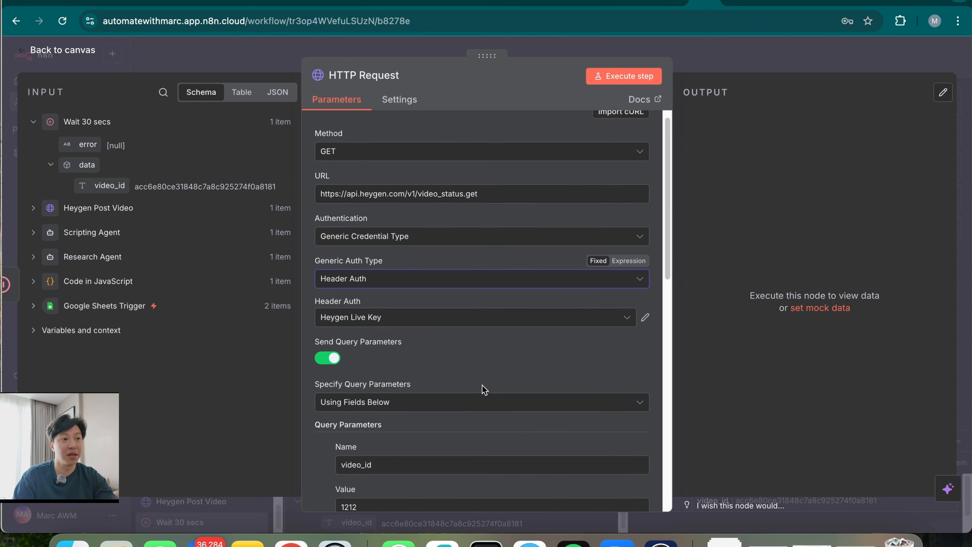
scroll(436, 372, down, 2)
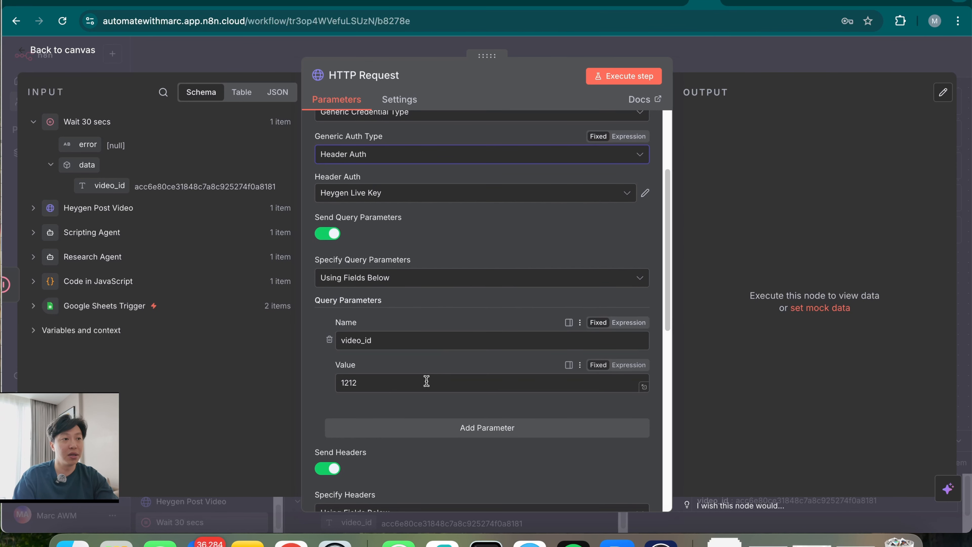
double_click(393, 386)
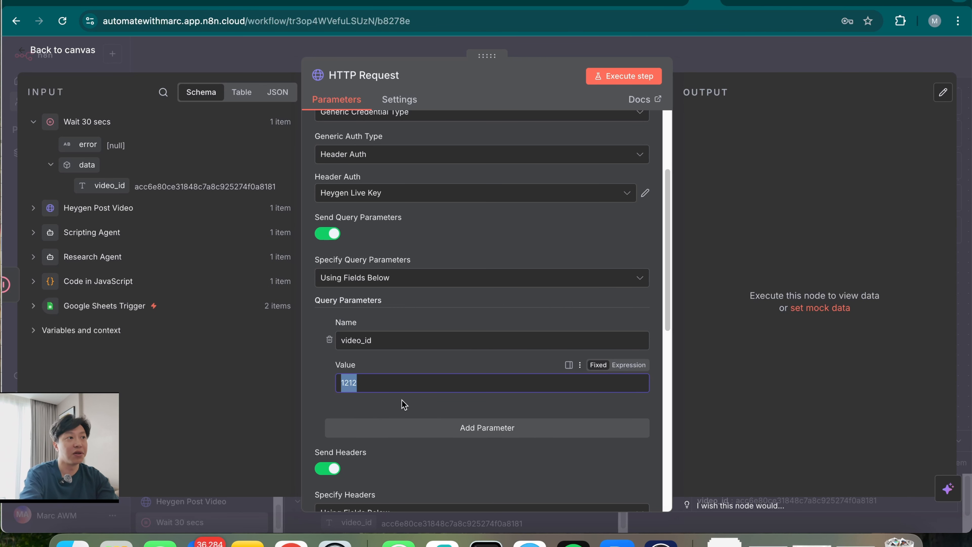
key(BackSpace)
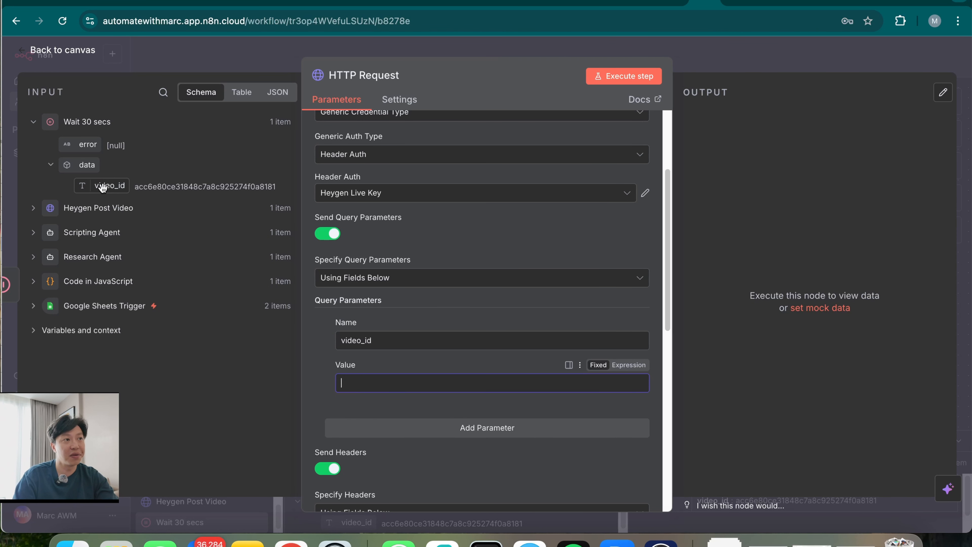
drag(109, 187, 398, 383)
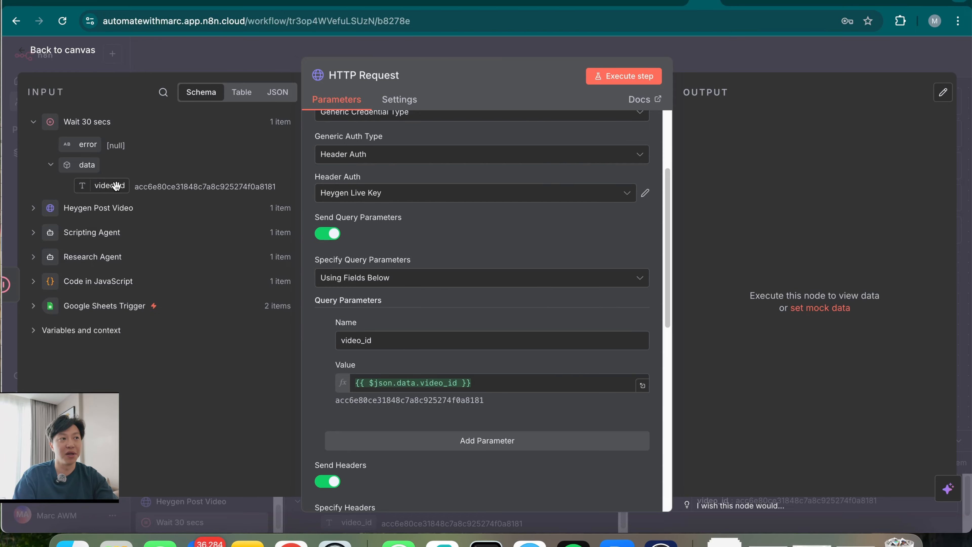
click(385, 75)
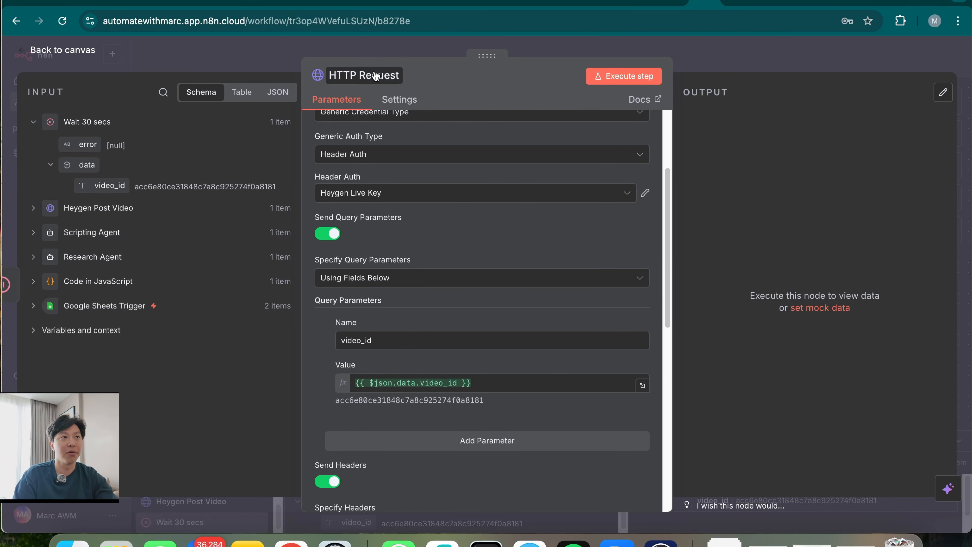
Rename the node to 'Get Result' and delete its x-api-key header parameter
text(Get Result)
key(Return)
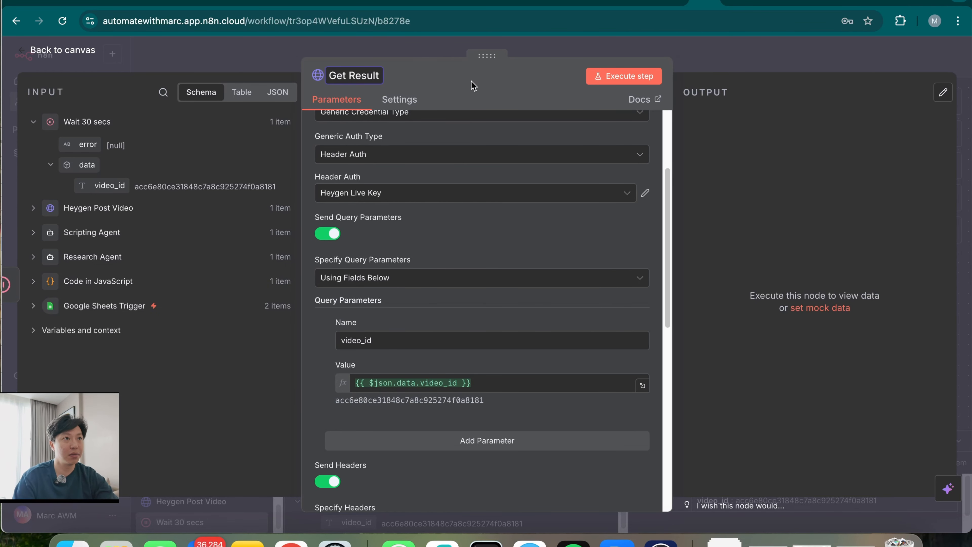
scroll(461, 419, down, 8)
click(330, 293)
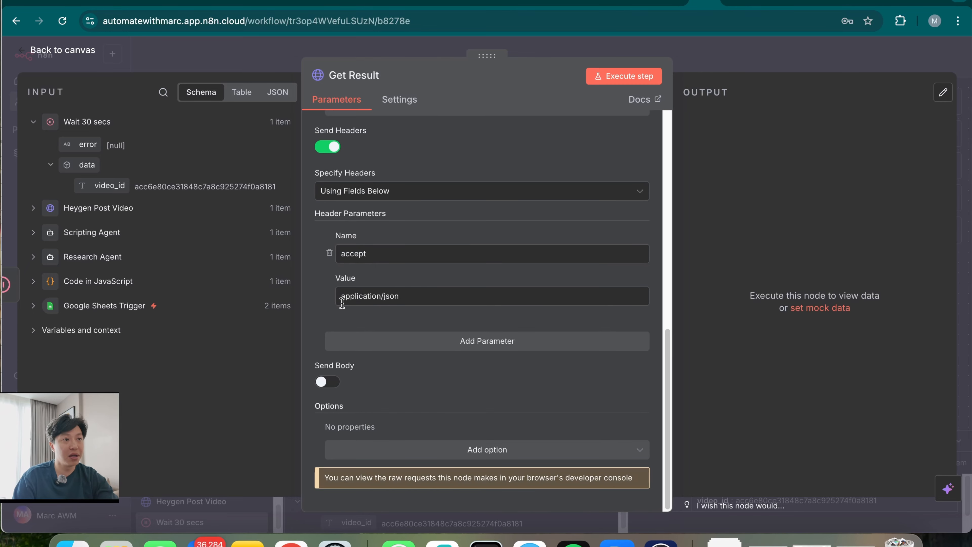
scroll(441, 412, up, 10)
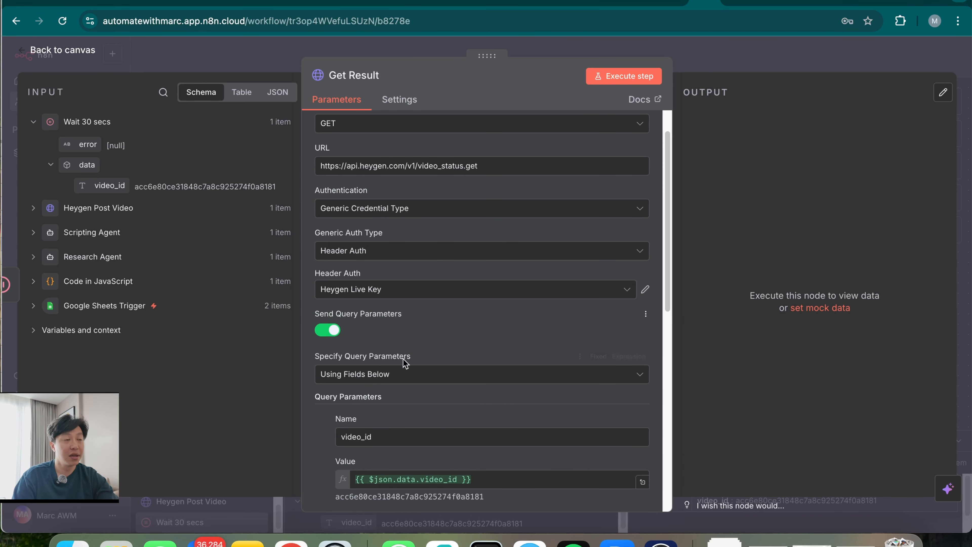
scroll(456, 417, down, 10)
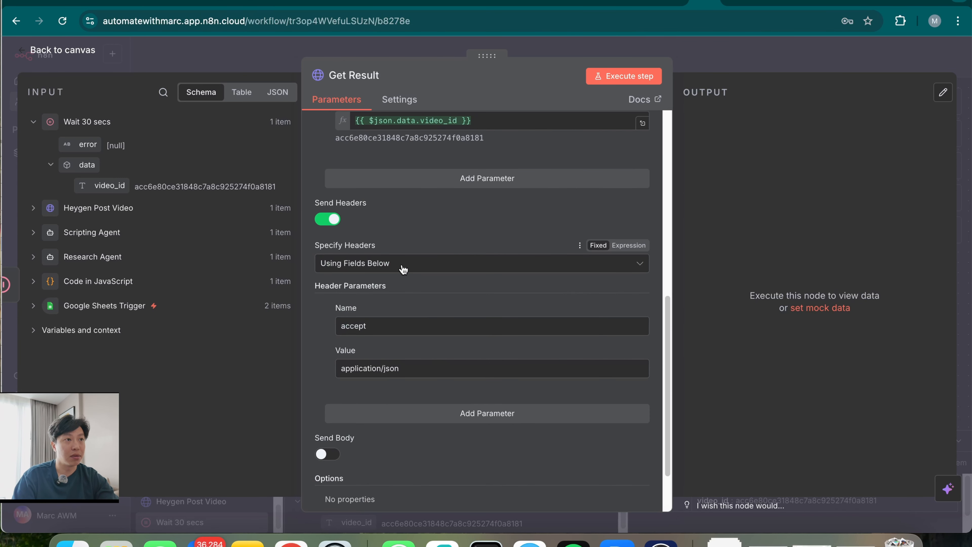
scroll(467, 379, up, 10)
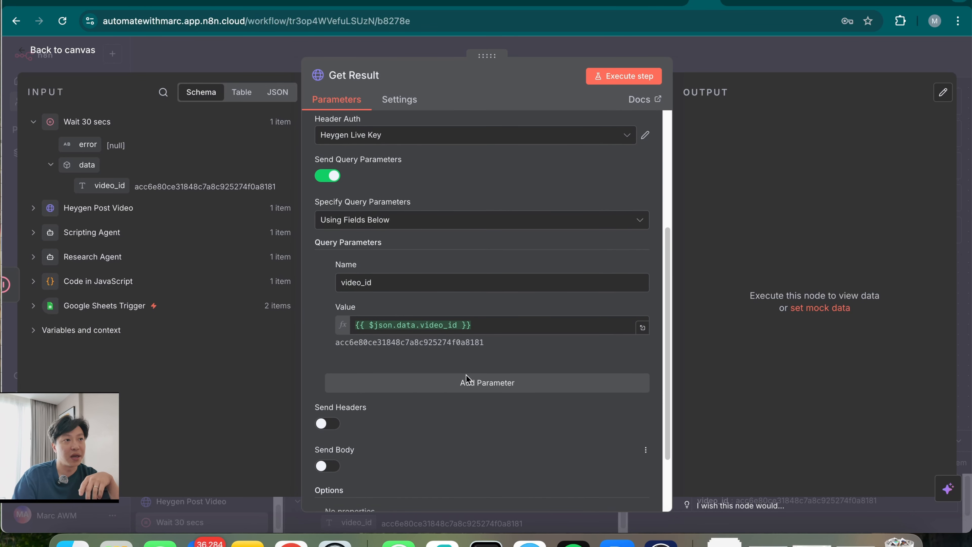
scroll(467, 379, down, 5)
scroll(473, 384, up, 5)
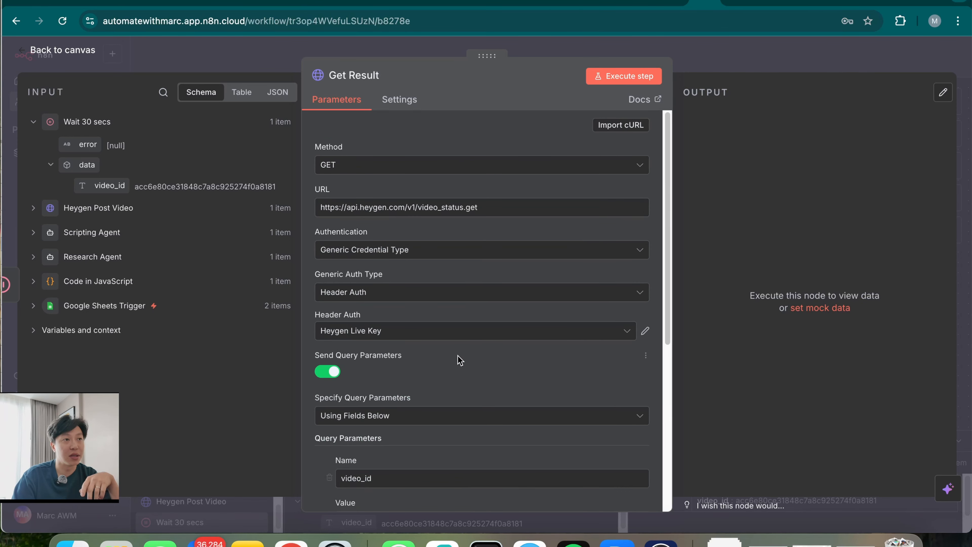
Execute Get Result, confirm status completed, and open the returned video_url in the browser
click(621, 77)
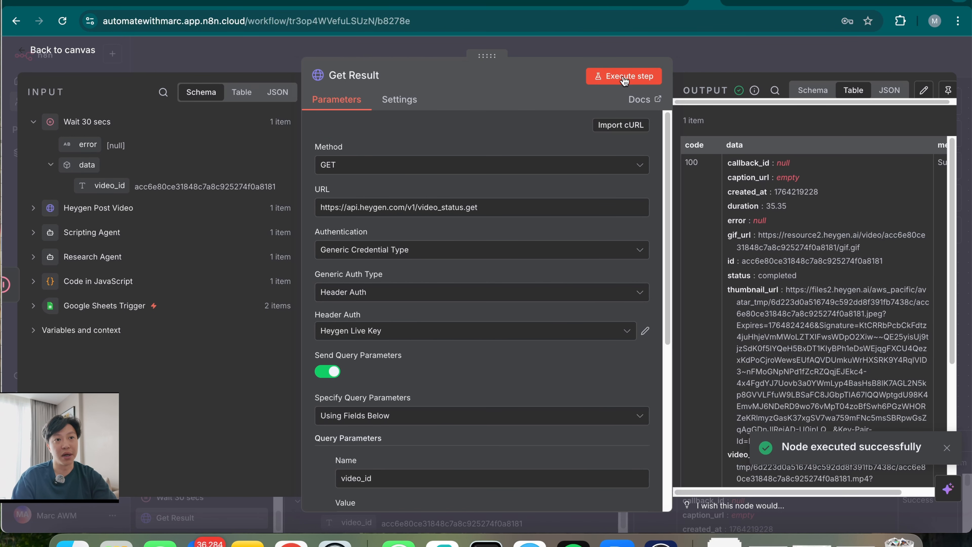
scroll(748, 364, down, 4)
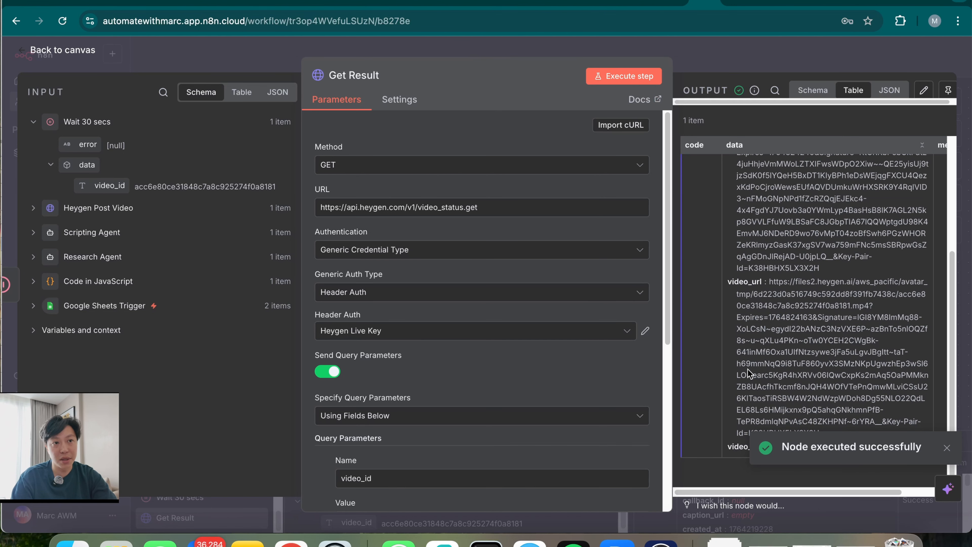
scroll(748, 363, up, 3)
drag(734, 237, 798, 241)
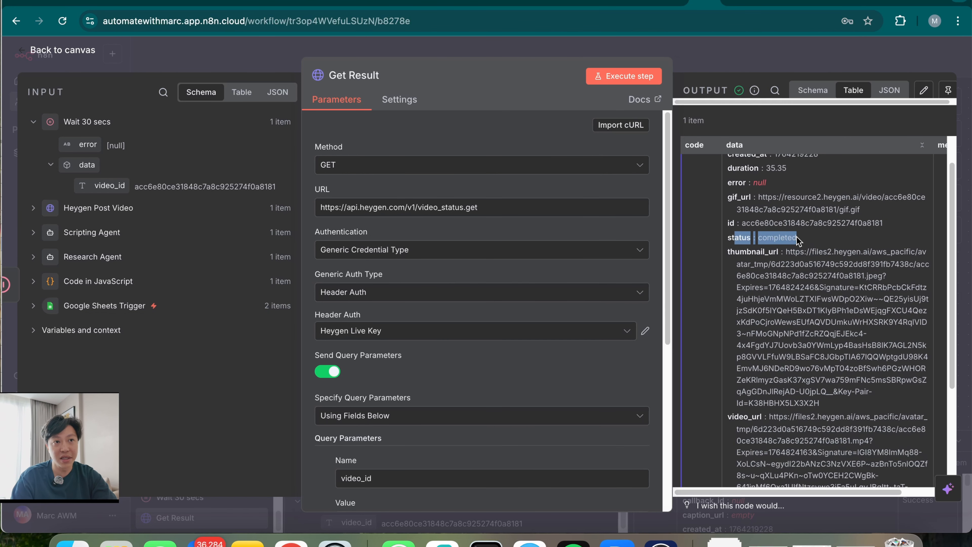
scroll(782, 401, down, 2)
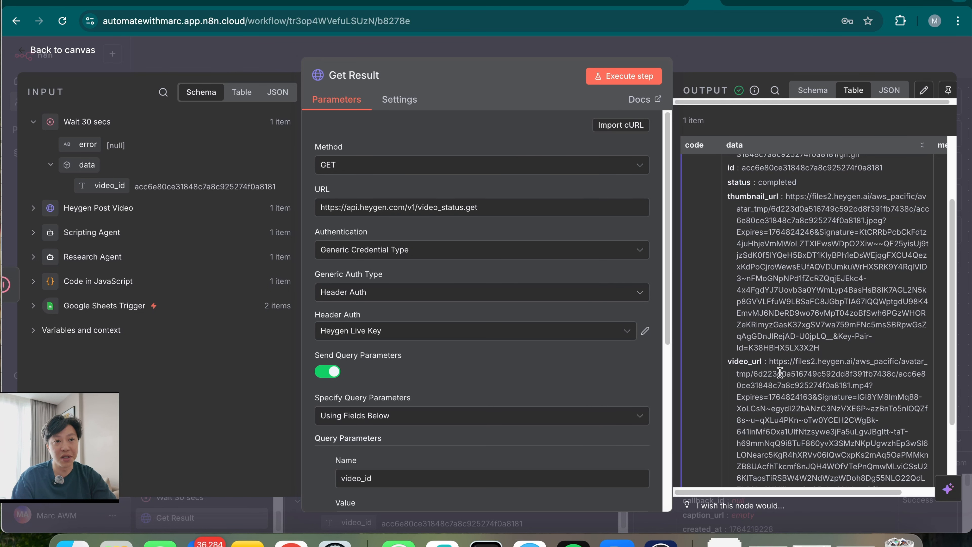
scroll(770, 401, down, 3)
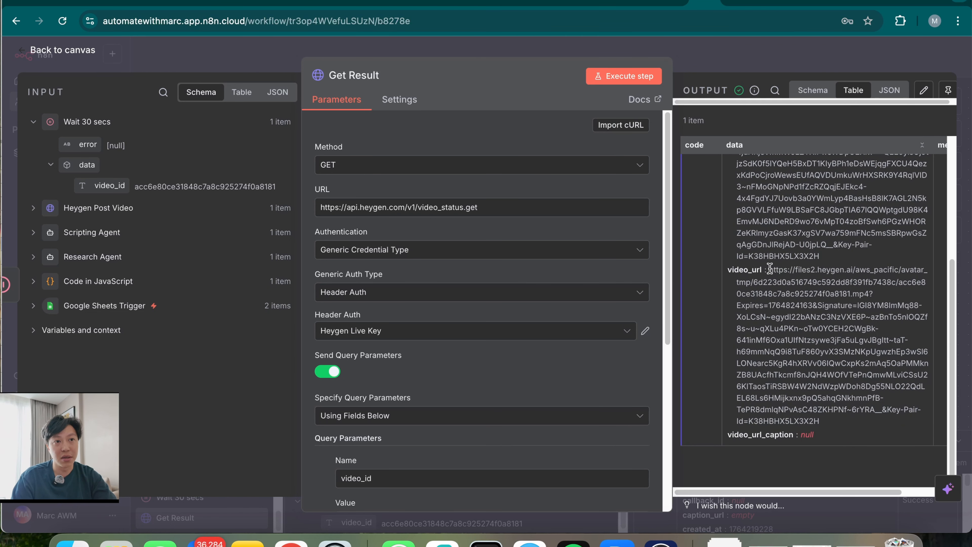
drag(770, 269, 913, 418)
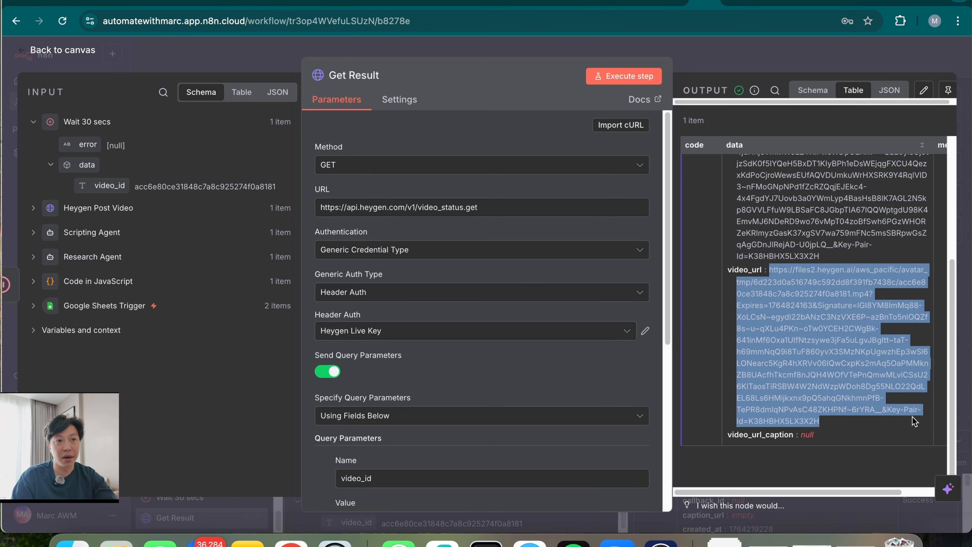
click(911, 2)
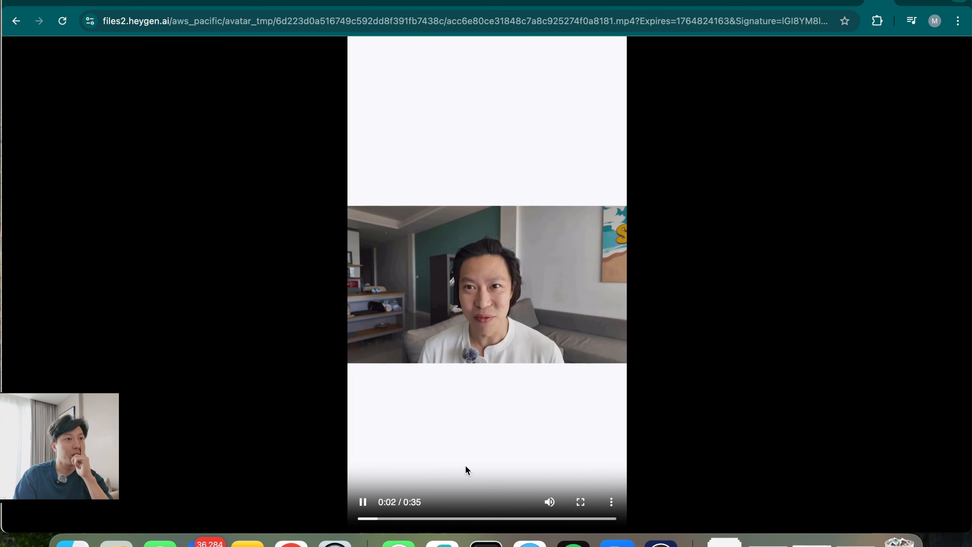
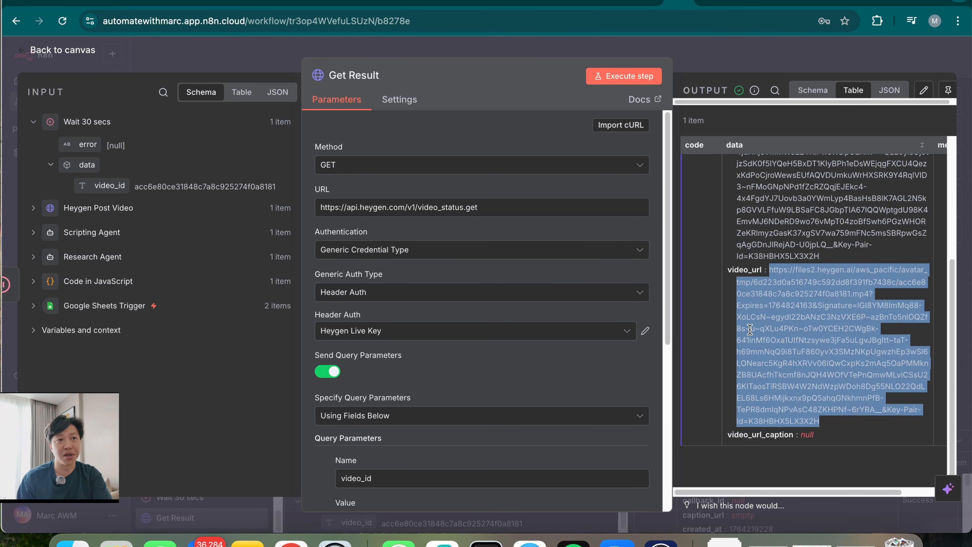
Leave the Get Result node and open the node picker on the connector after it
click(808, 55)
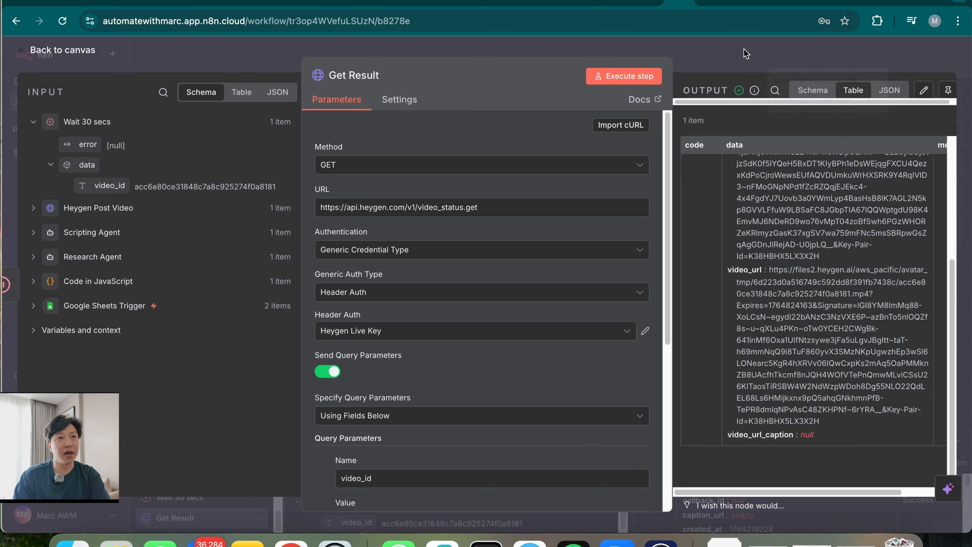
scroll(788, 335, right, 3)
click(732, 198)
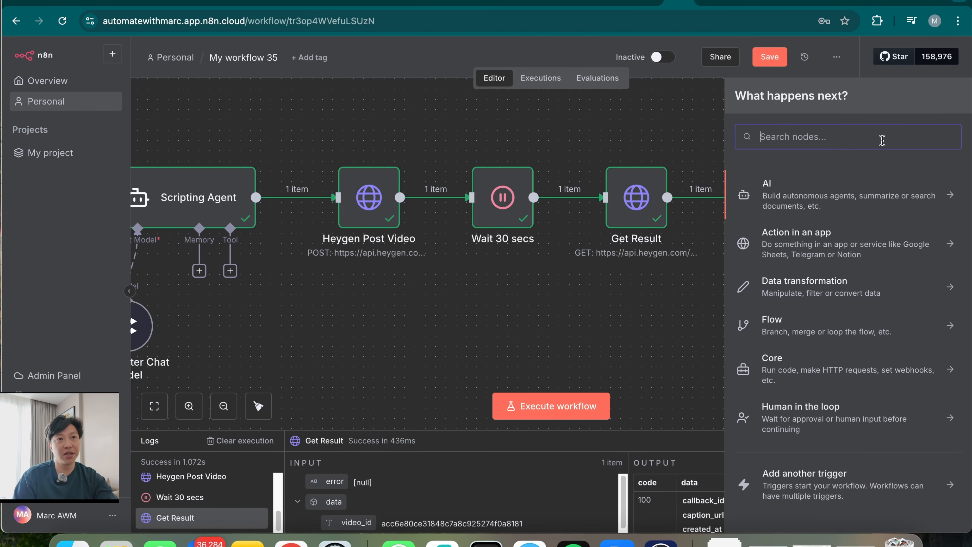
Add an AI Agent node named 'Emailer Agent'
click(835, 196)
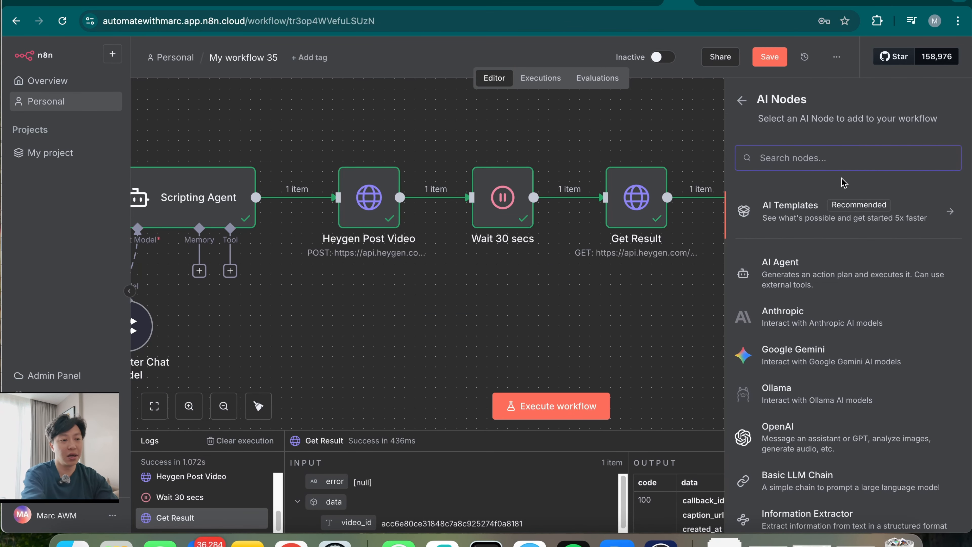
text(ai)
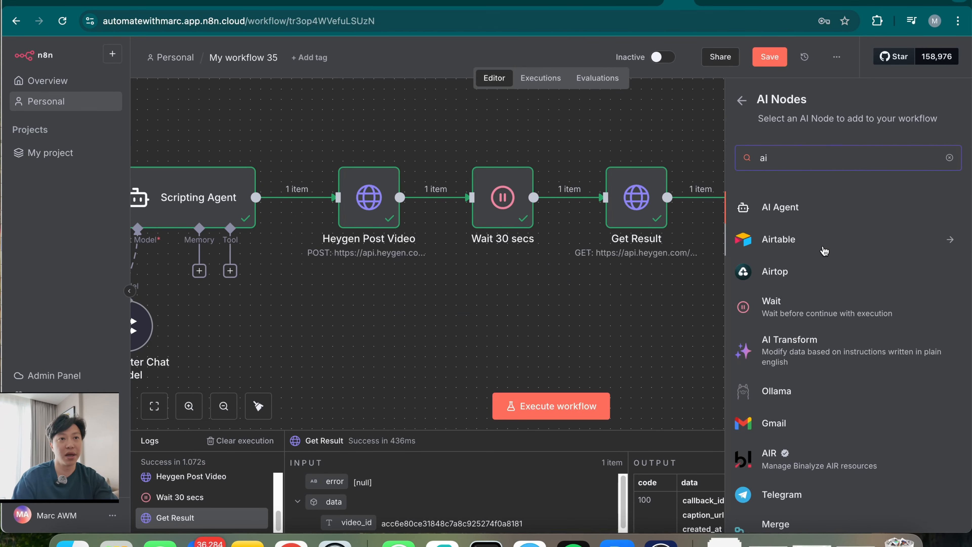
click(828, 210)
text(Email)
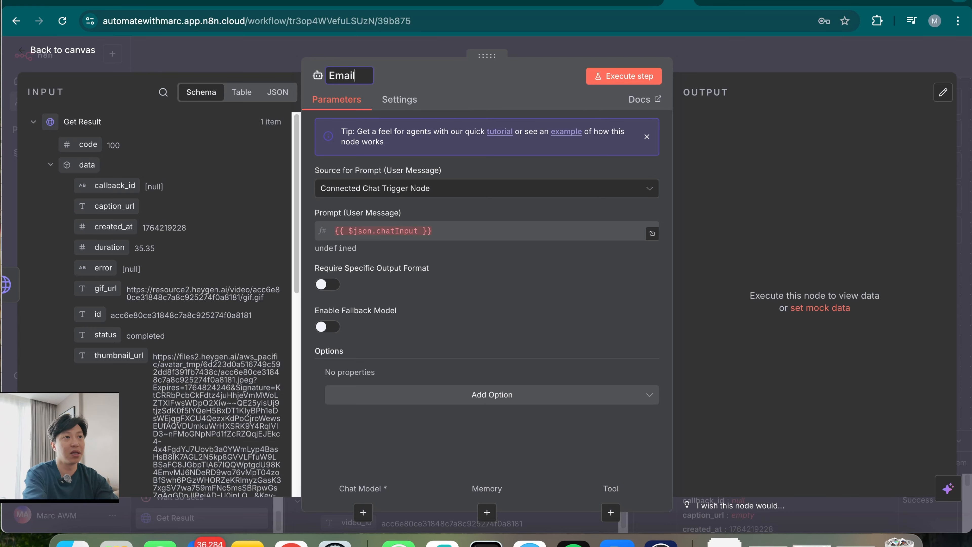
text(er Agent)
Set the prompt to 'Define below' using the Research Agent's output
click(406, 188)
click(378, 231)
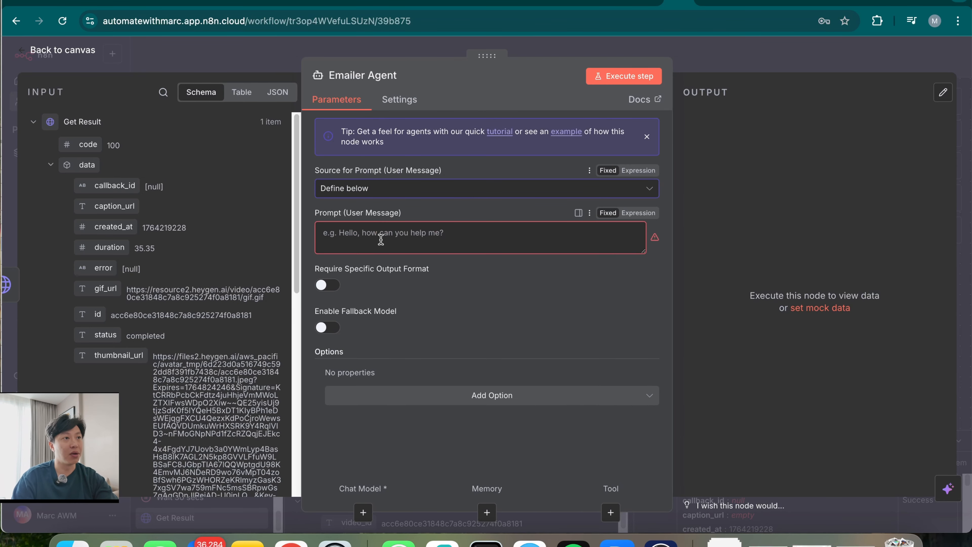
click(33, 121)
click(33, 219)
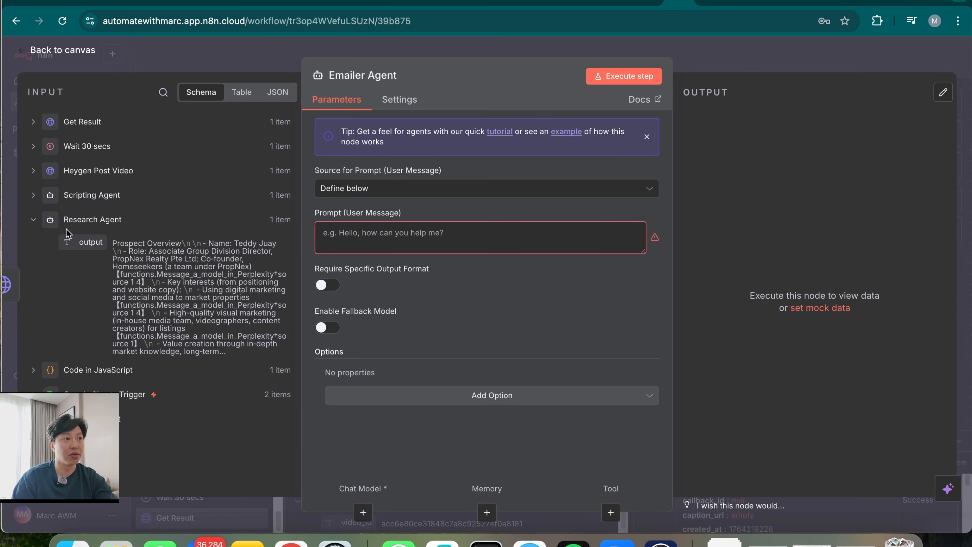
drag(85, 241, 391, 234)
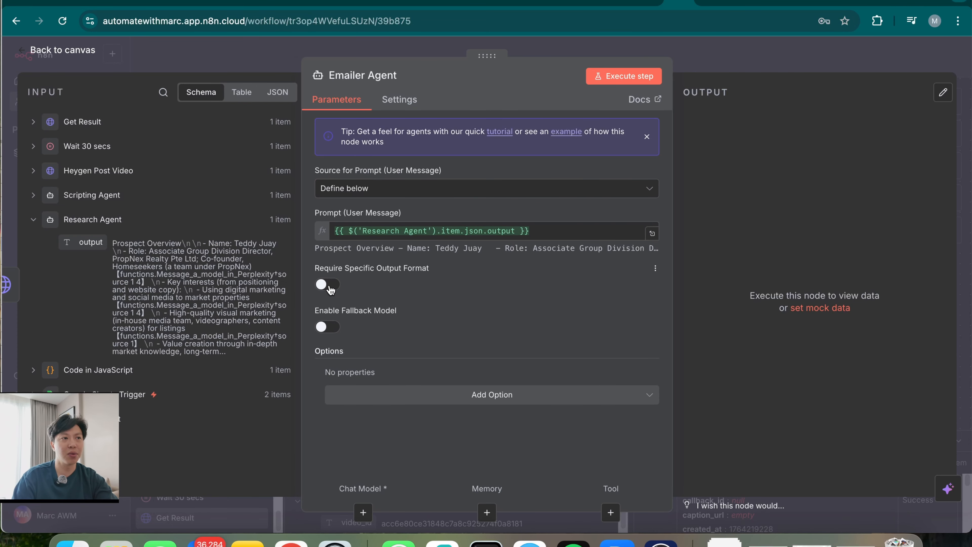
Require a specific output format and replace the system message with an email-copywriter prompt
click(328, 287)
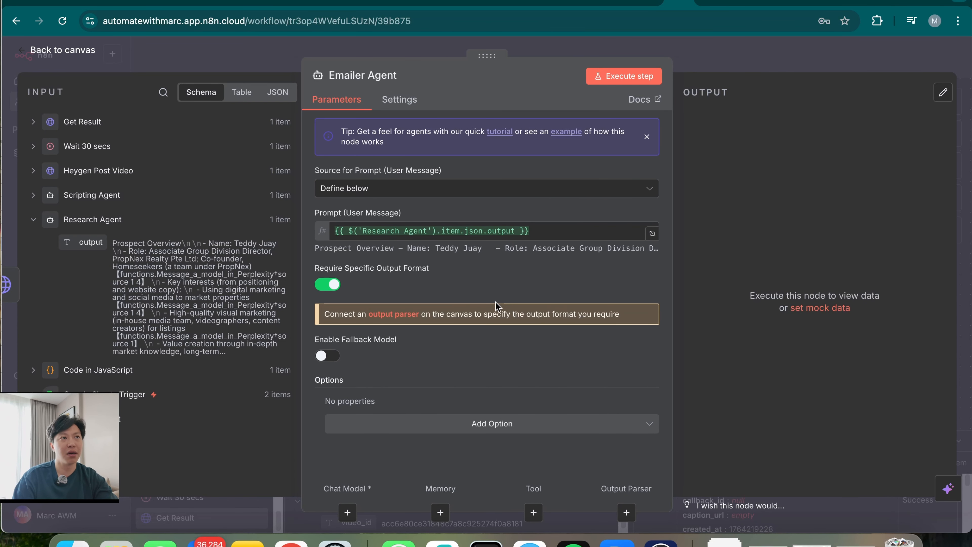
click(496, 425)
click(475, 283)
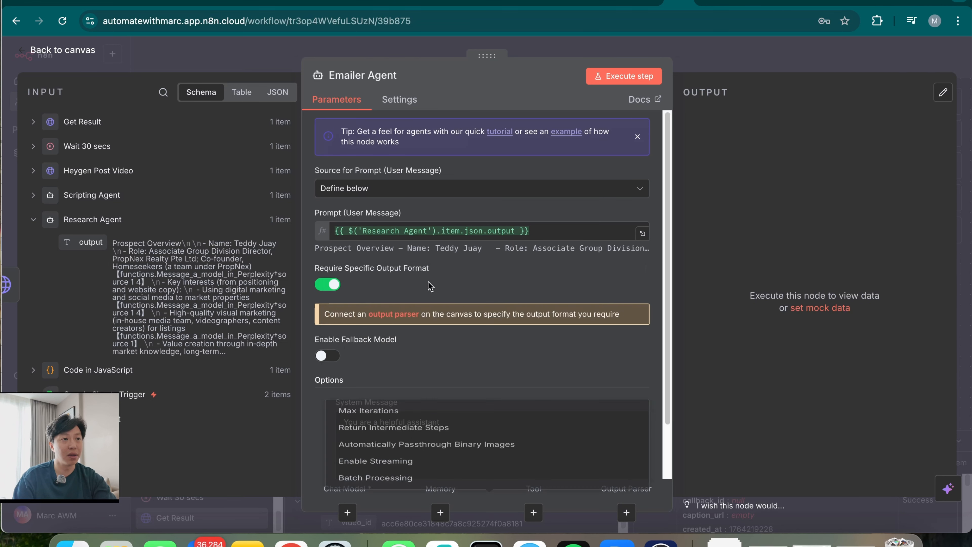
triple_click(469, 428)
key(BackSpace)
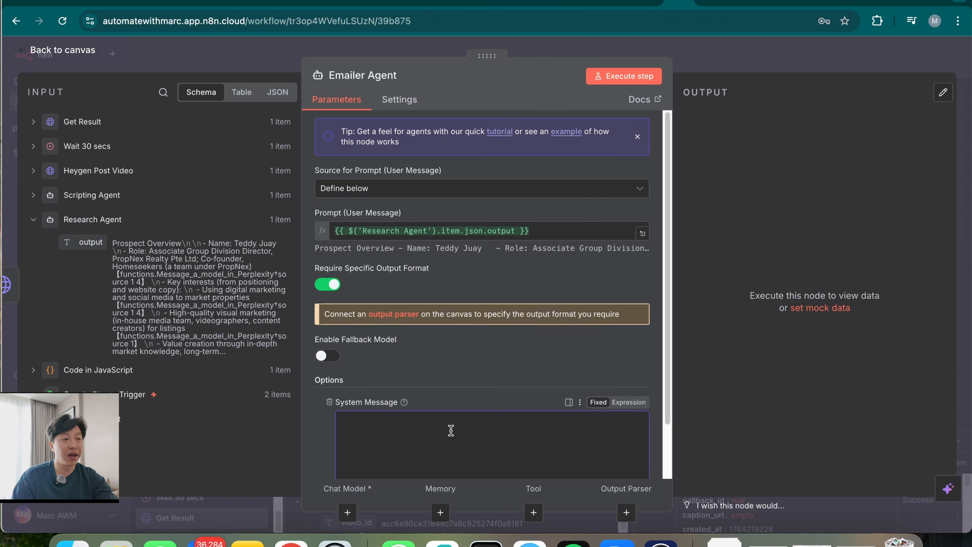
key(super+v)
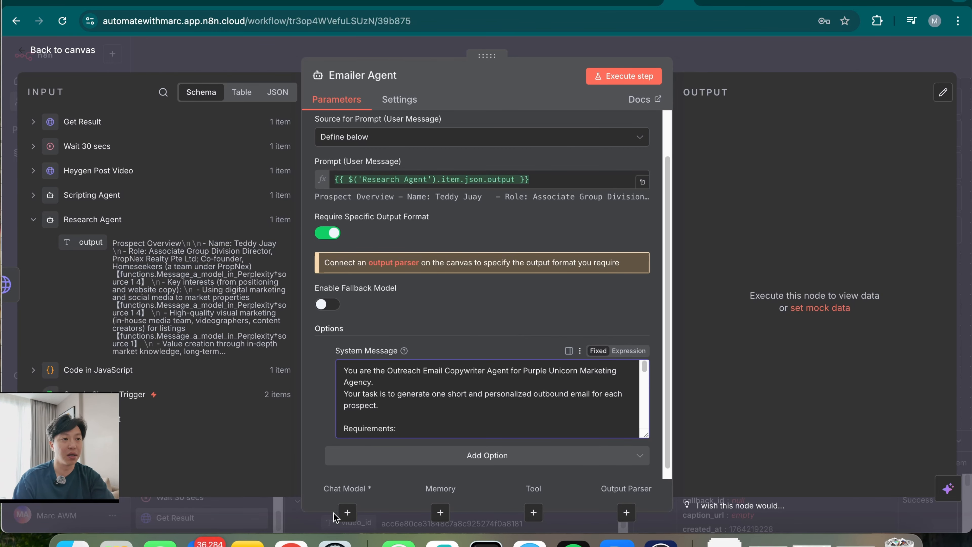
click(347, 513)
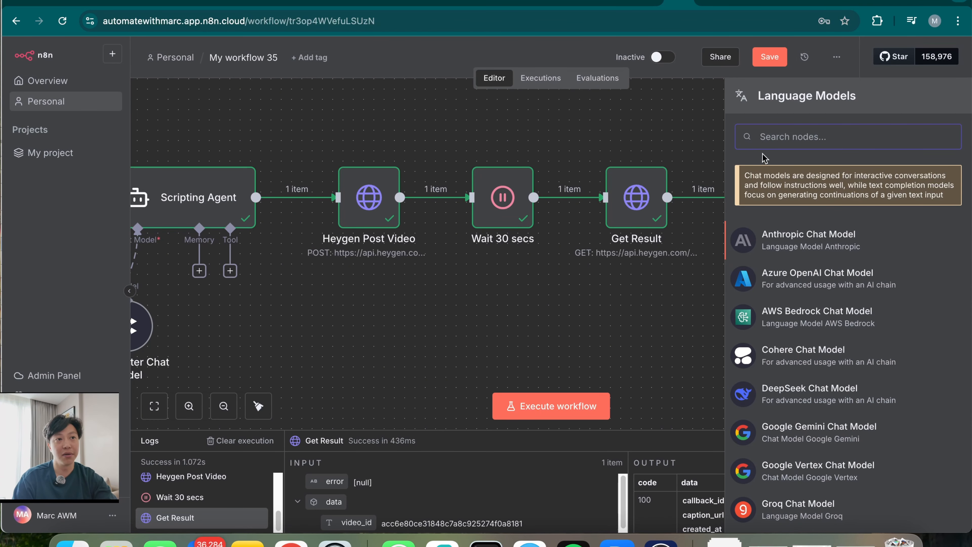
Attach an OpenAI Chat Model using 'OpenAi account 2' and a gpt-5.1 model
text(open)
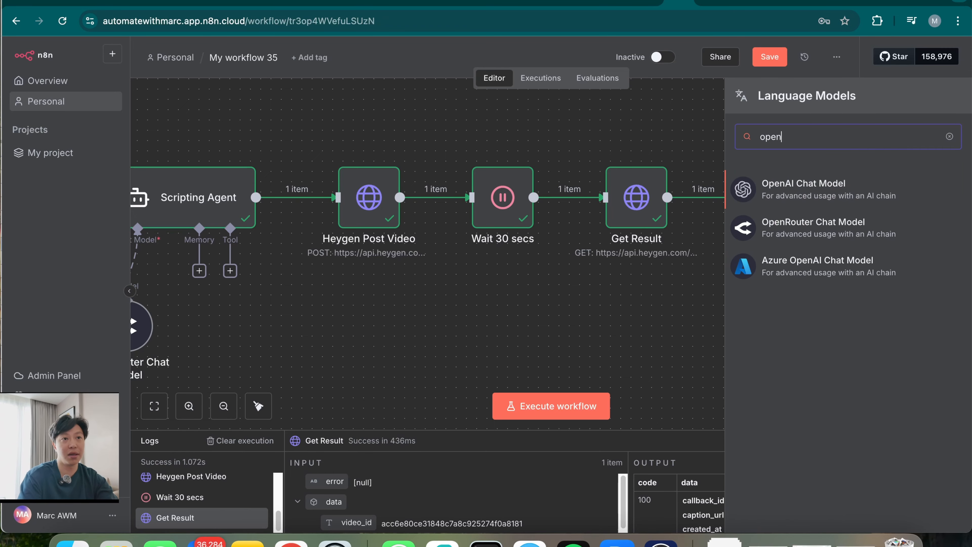
click(838, 196)
click(418, 136)
click(412, 203)
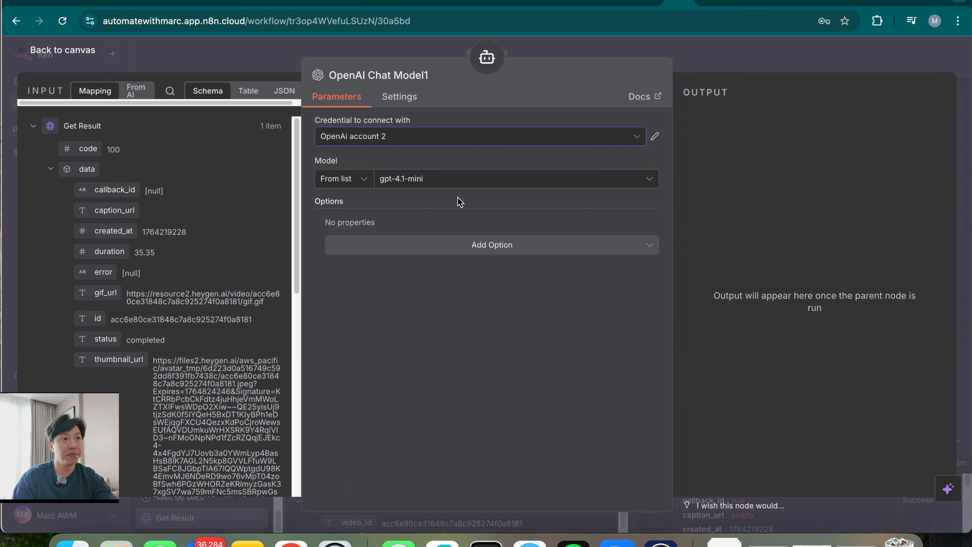
click(455, 178)
text(5.1)
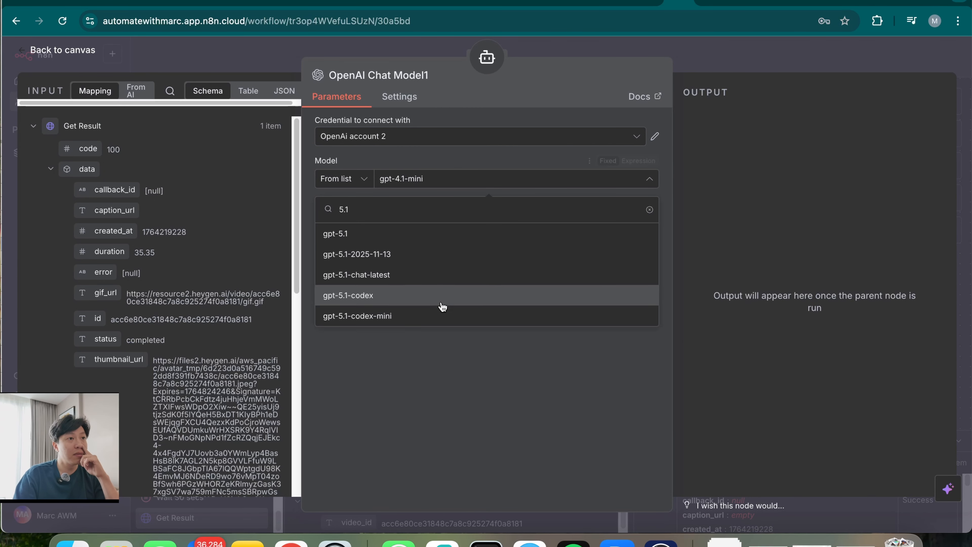
click(414, 253)
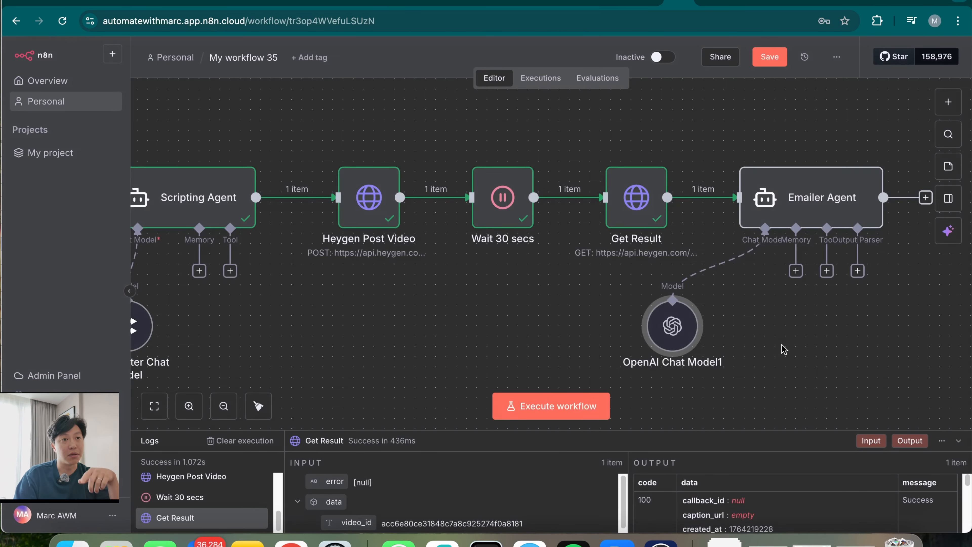
Add a Structured Output Parser to the Emailer Agent
scroll(783, 348, right, 5)
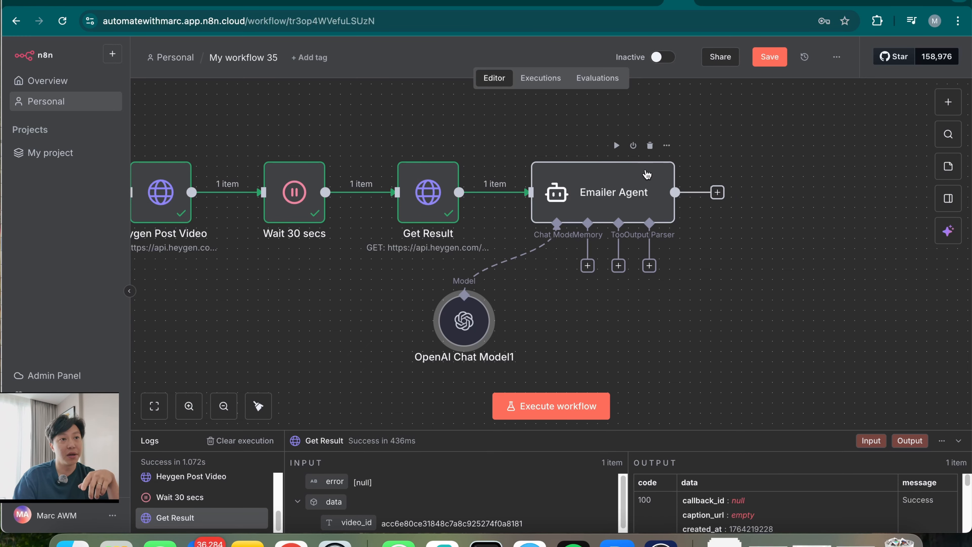
double_click(655, 180)
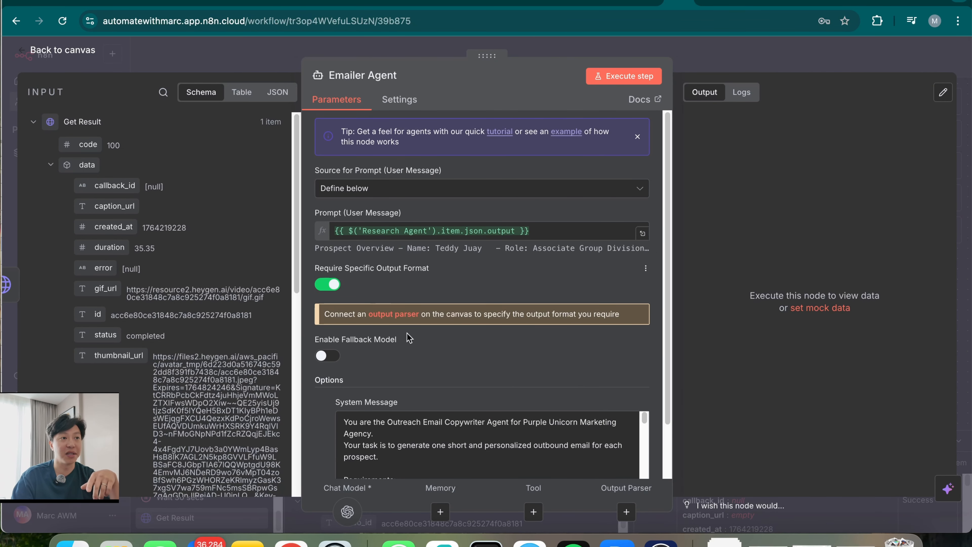
scroll(466, 379, down, 2)
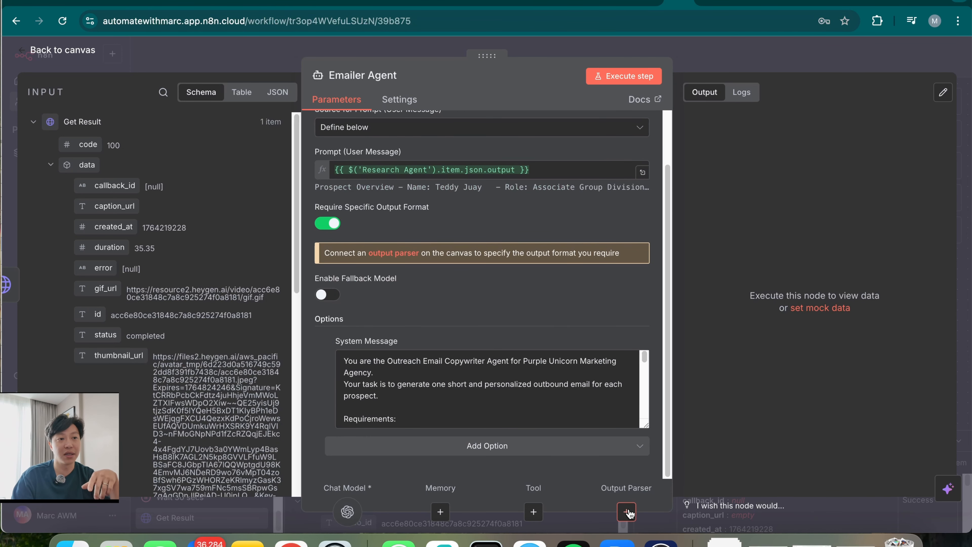
click(626, 512)
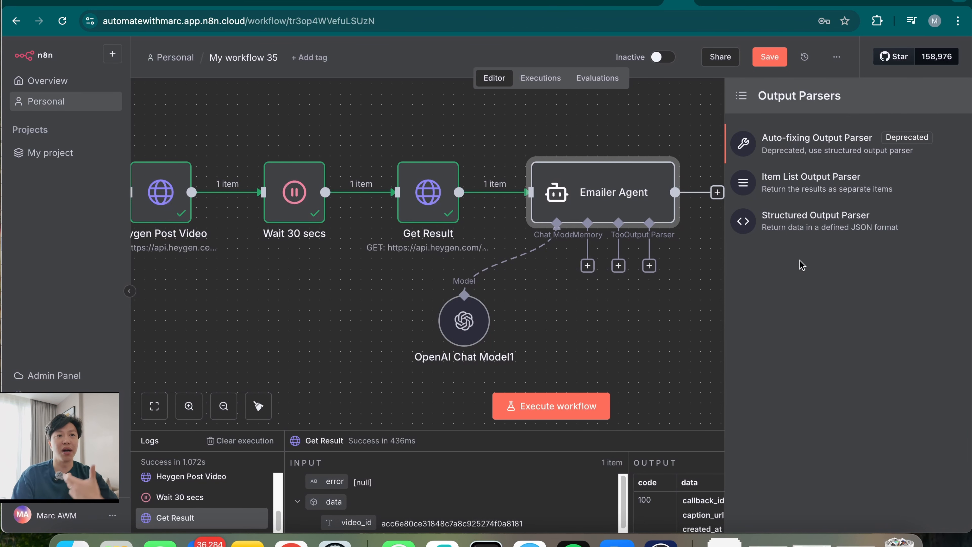
click(807, 226)
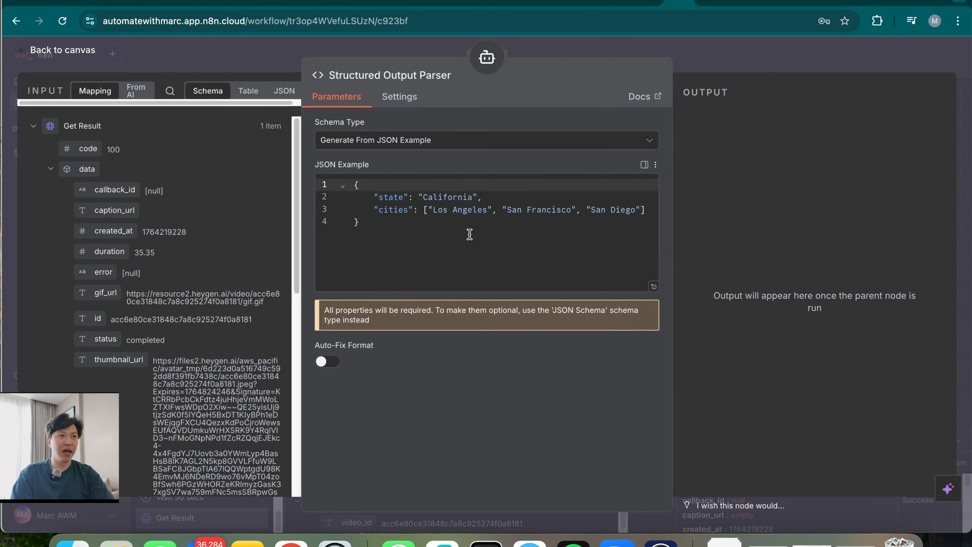
Replace the parser's JSON example with one containing title and body fields
click(380, 224)
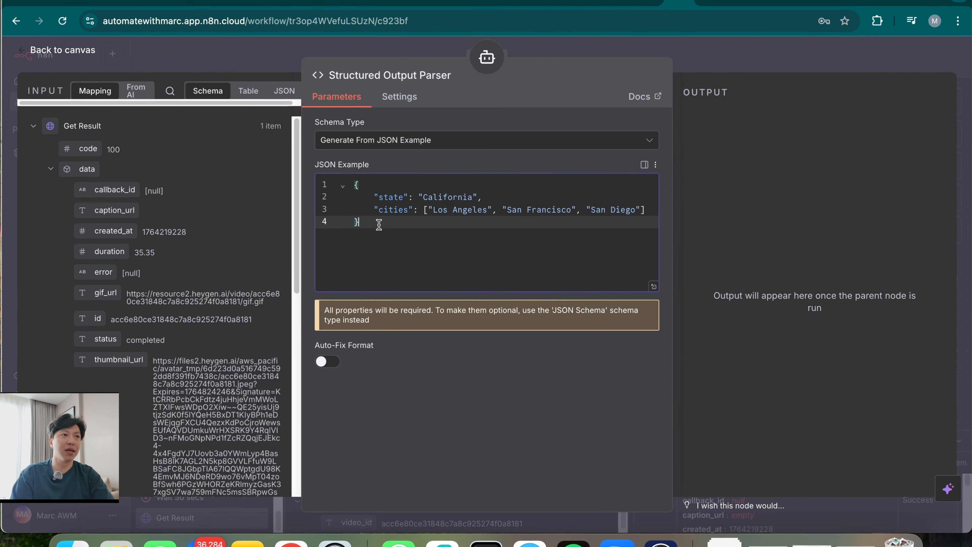
key(super+a)
key(BackSpace)
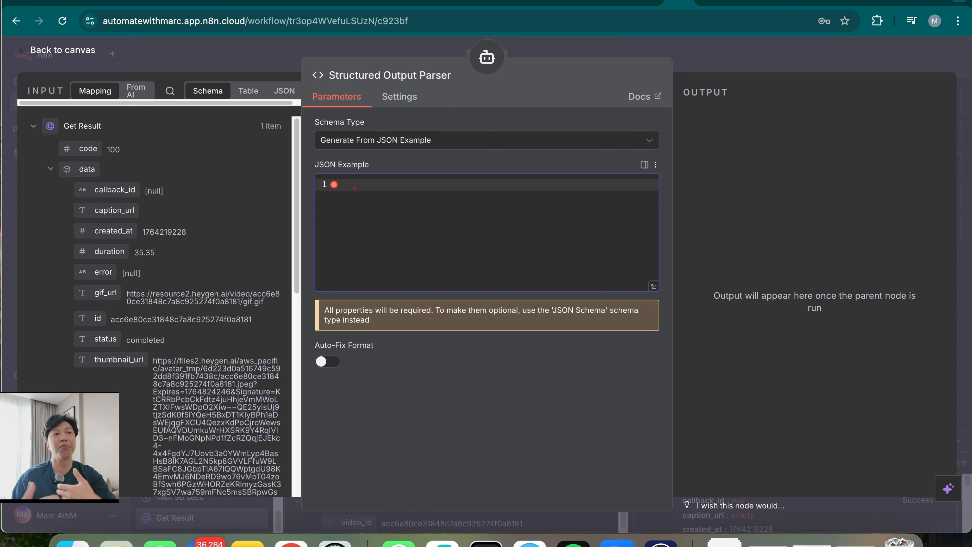
text({   "title": "…",   "body": "…" })
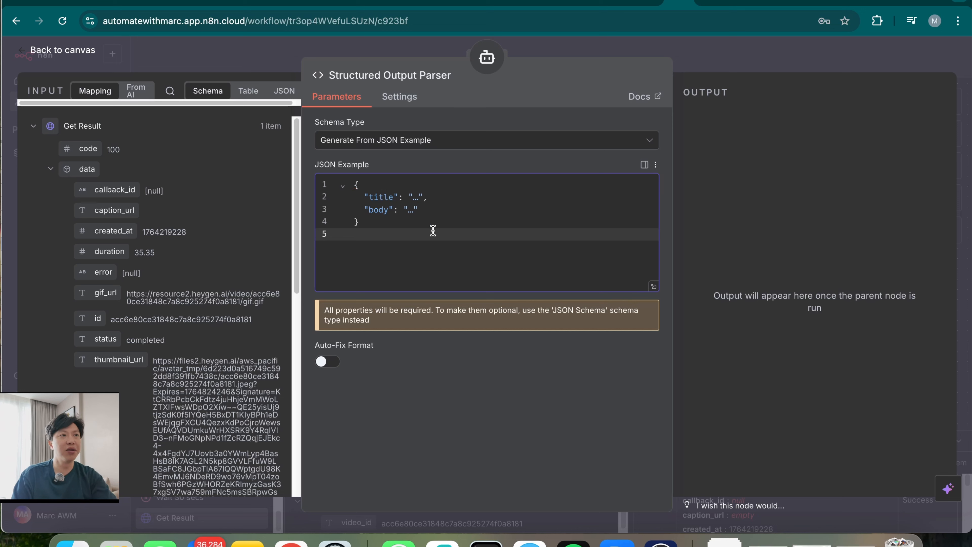
click(435, 226)
click(428, 197)
text(,)
click(420, 226)
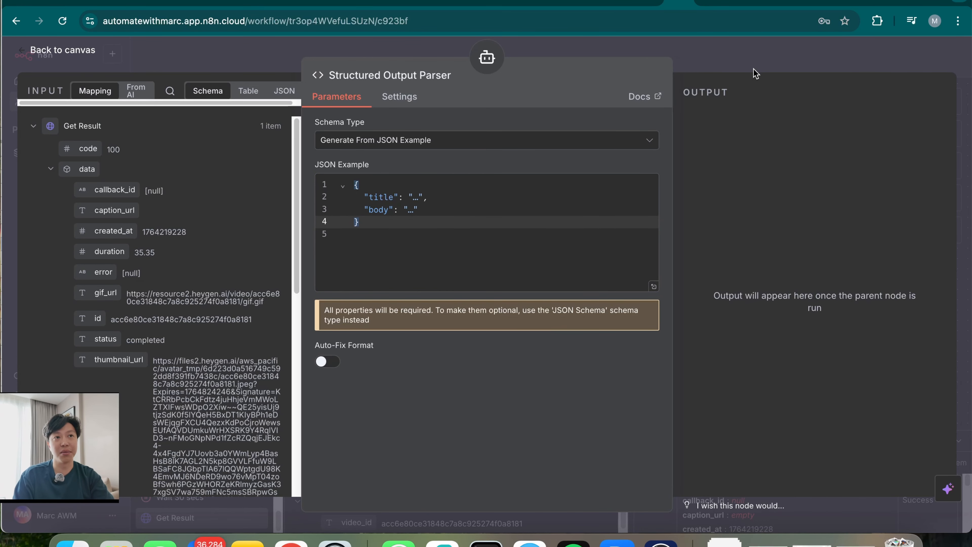
Turn on automatic output format fixing and give the parser an OpenAI chat model
click(742, 61)
scroll(777, 230, right, 3)
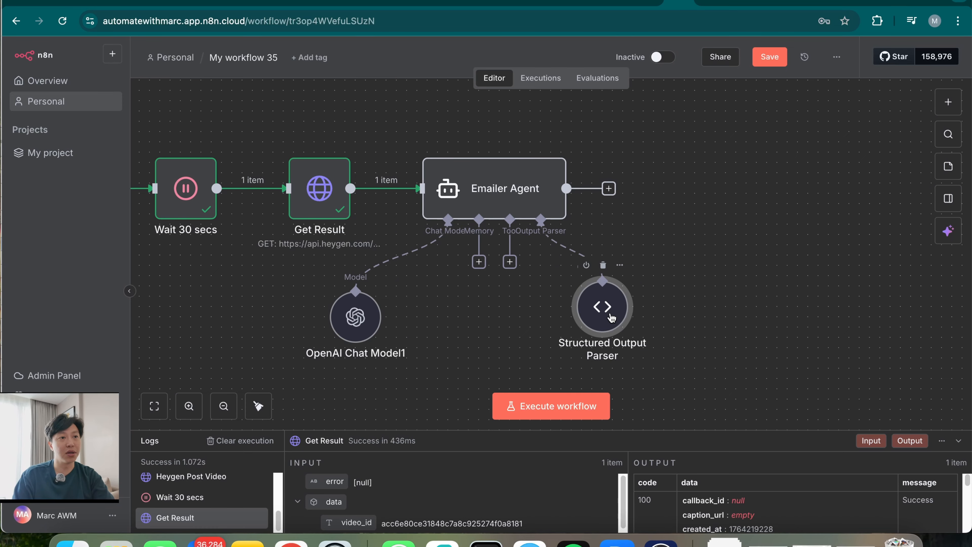
double_click(572, 324)
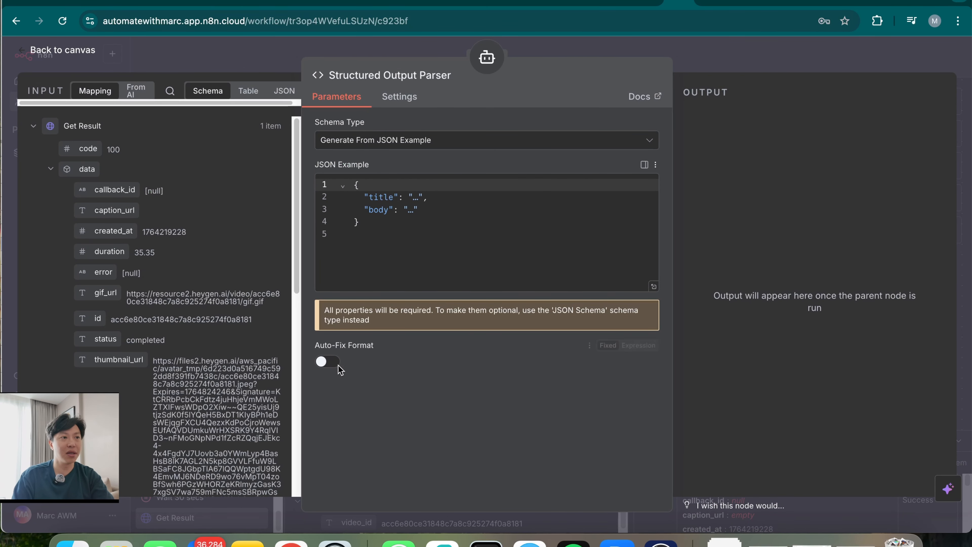
click(323, 362)
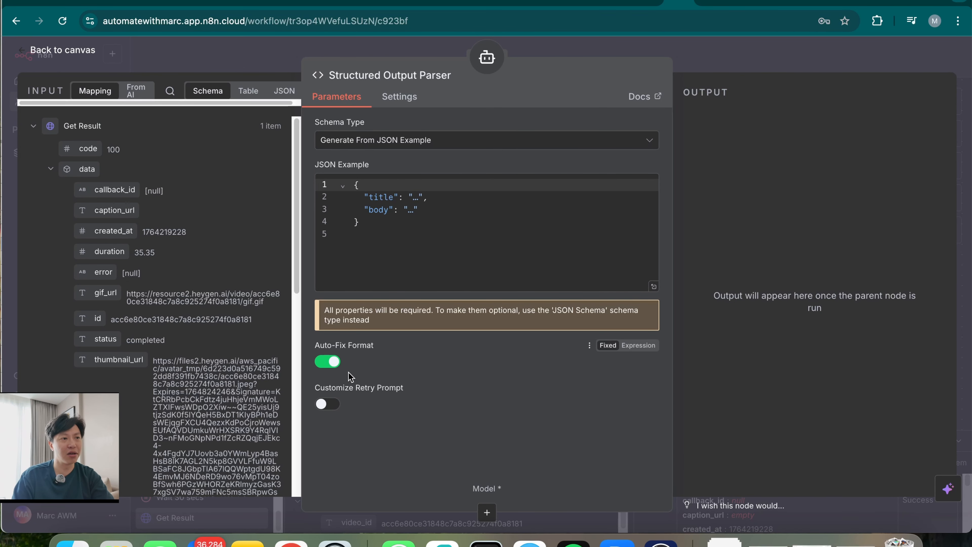
click(487, 512)
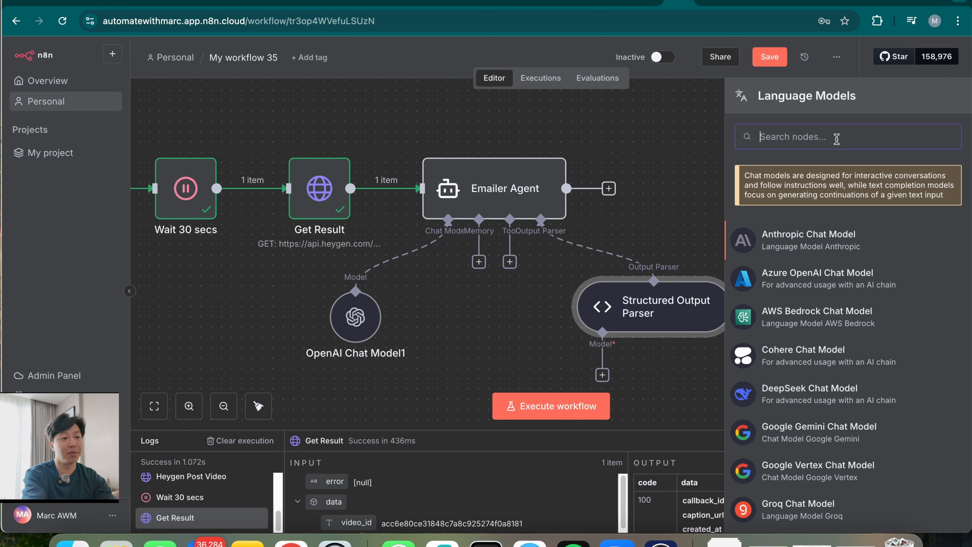
text(op)
click(825, 230)
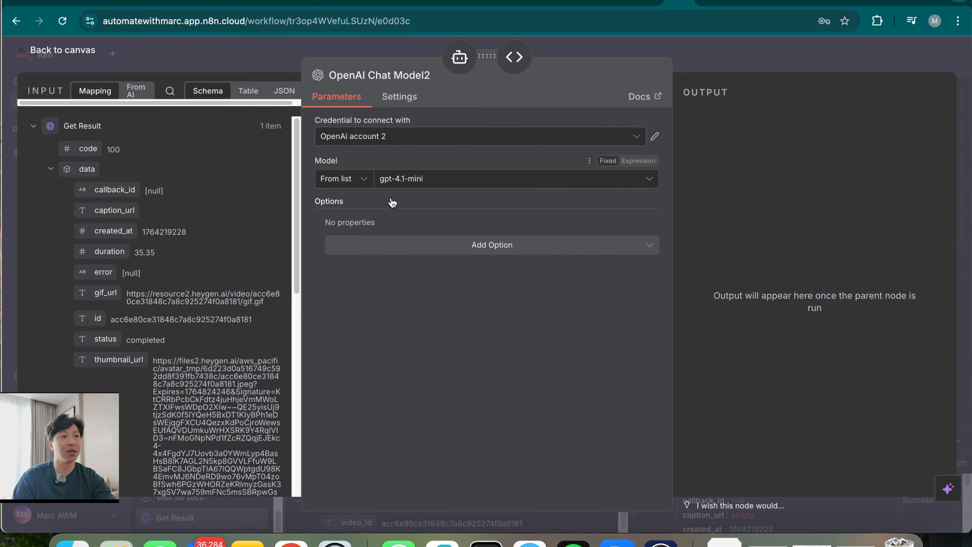
Return to the canvas and reopen the Emailer Agent's settings
click(766, 55)
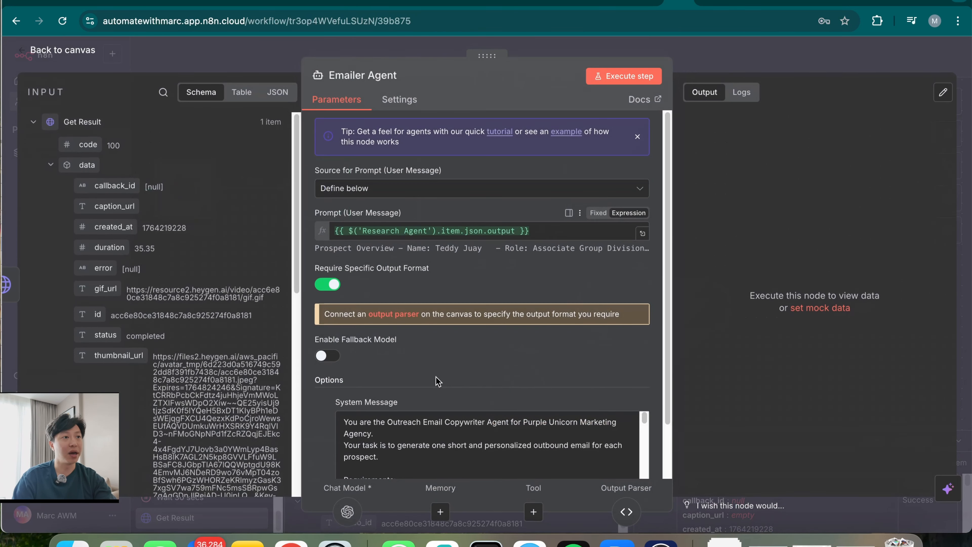
double_click(512, 160)
scroll(525, 438, down, 5)
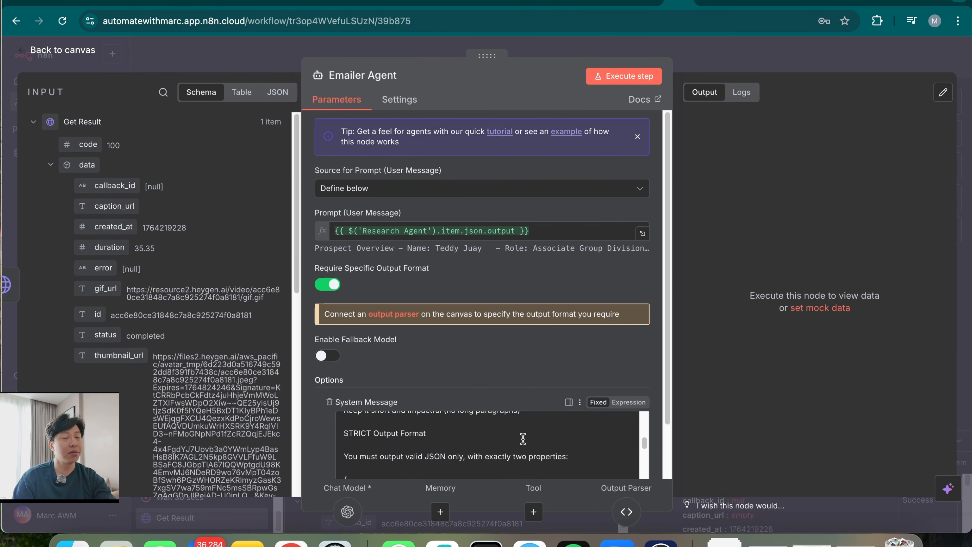
Execute the Emailer Agent alone and review its generated email title and body in schema and table views
scroll(526, 438, up, 5)
click(624, 76)
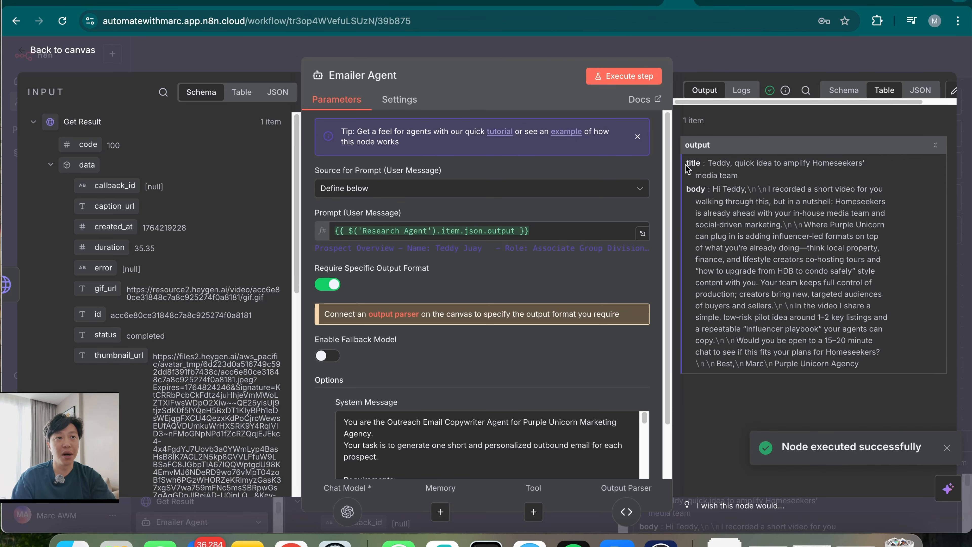
click(841, 91)
drag(771, 165, 814, 226)
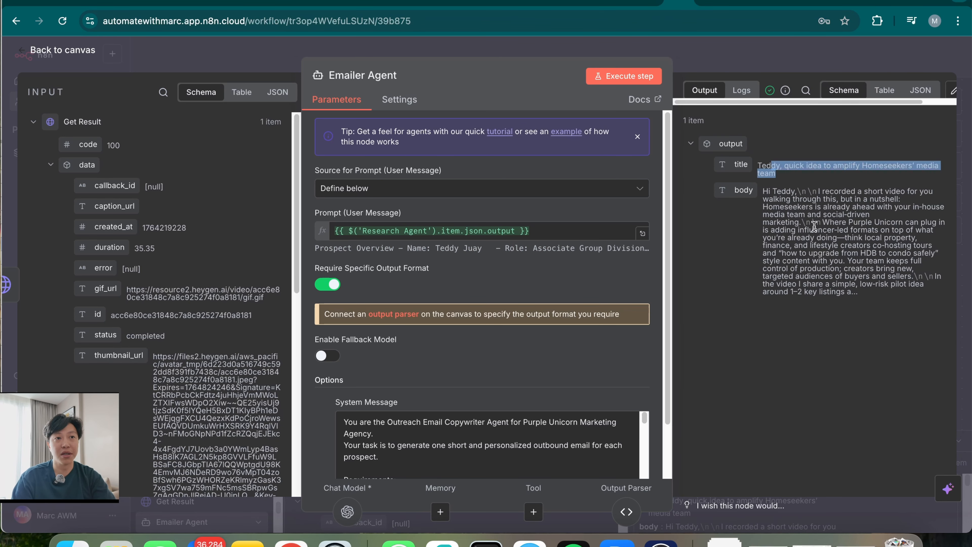
drag(781, 190, 862, 301)
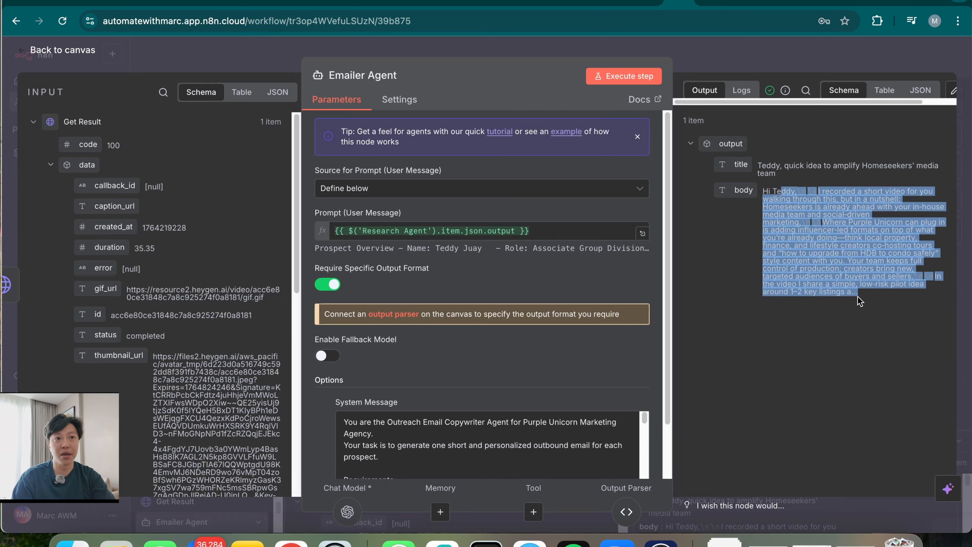
click(885, 91)
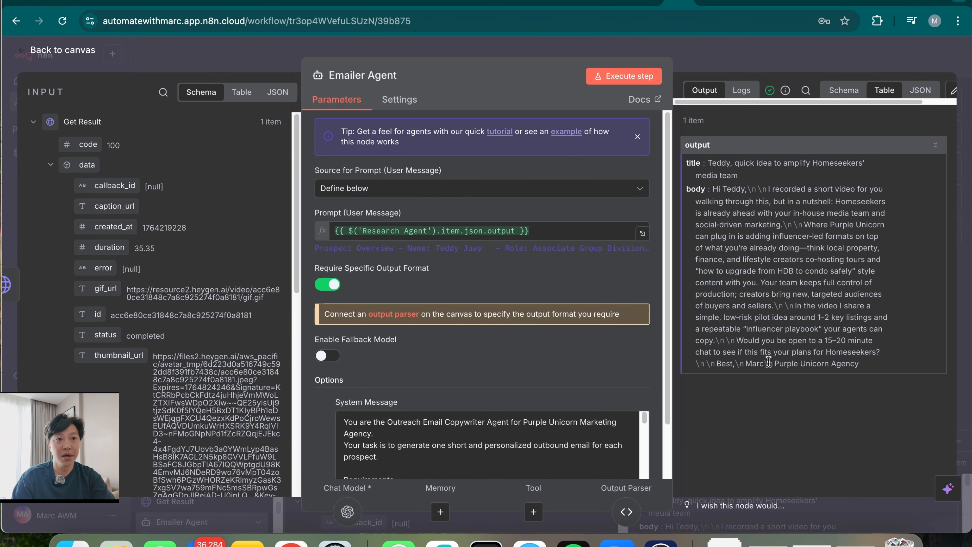
drag(800, 187, 866, 315)
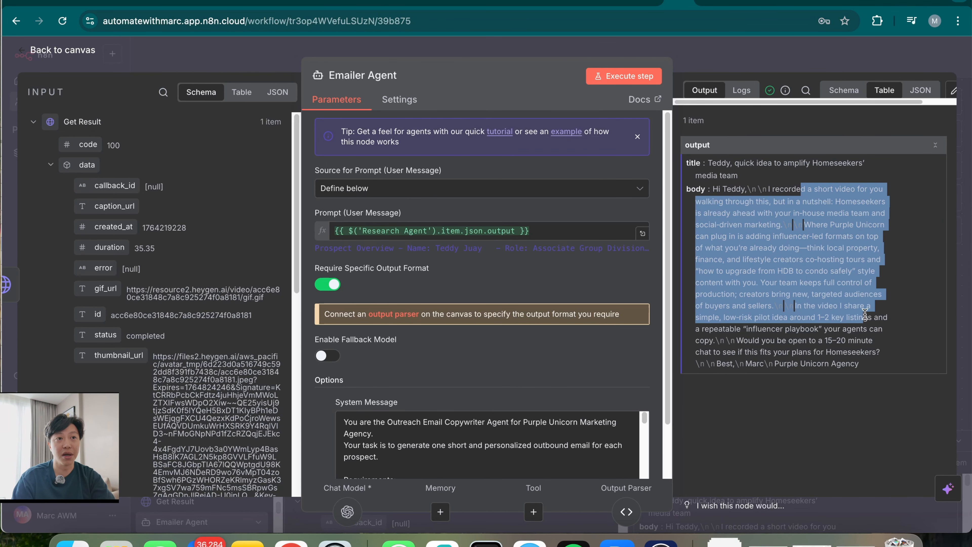
click(822, 421)
click(793, 64)
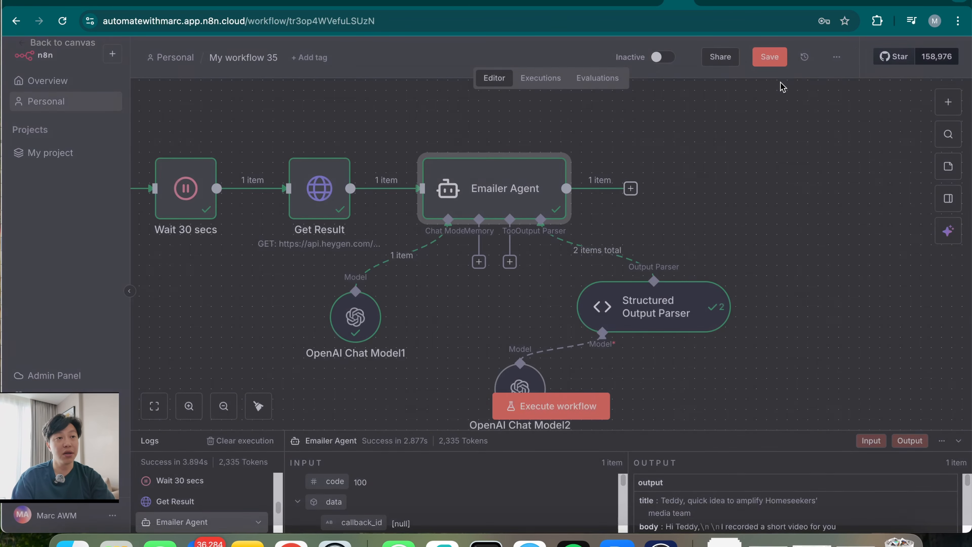
drag(754, 306, 631, 287)
Add a Gmail 'Send a message' node after the Emailer Agent
click(521, 298)
click(509, 171)
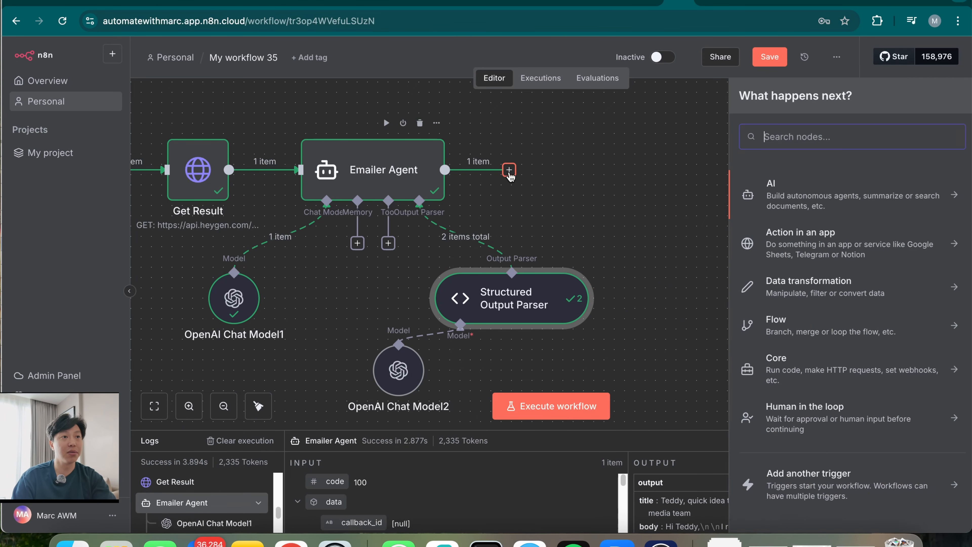
text(gmail)
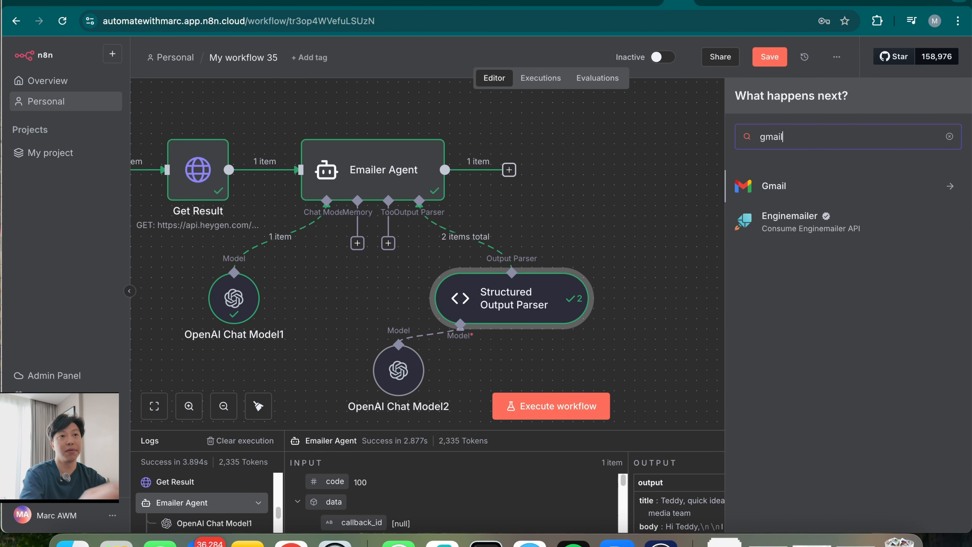
click(836, 192)
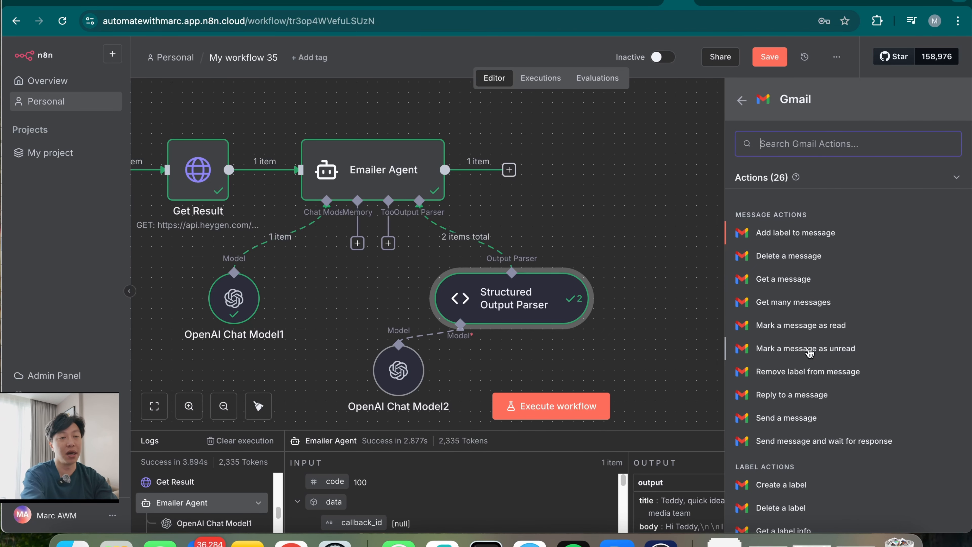
click(787, 418)
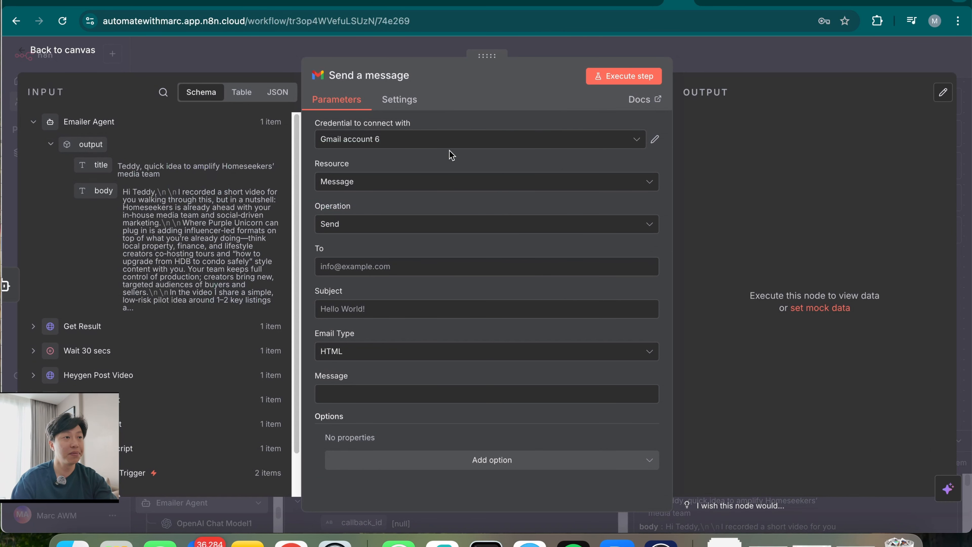
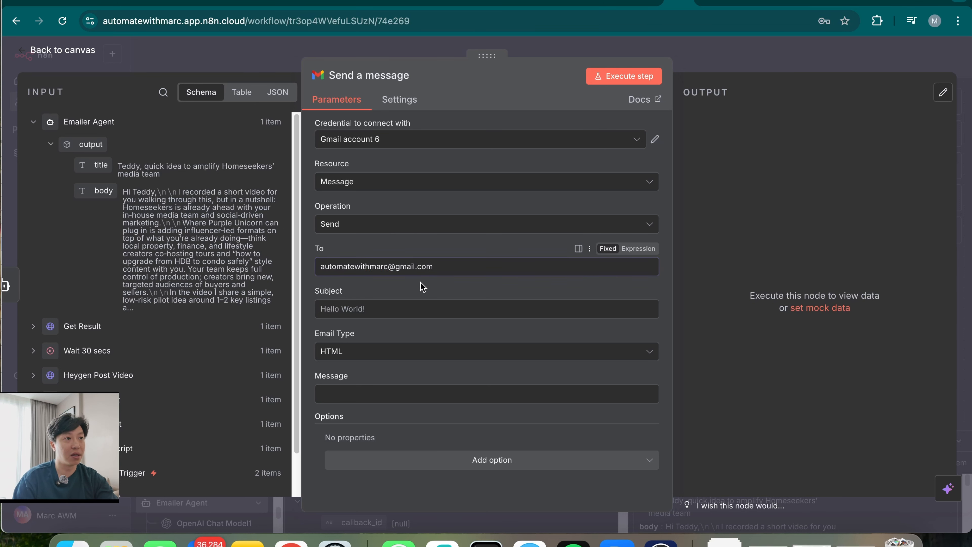
Fill in the recipient, map the agent's email body into Message, and set email type to Text
click(433, 314)
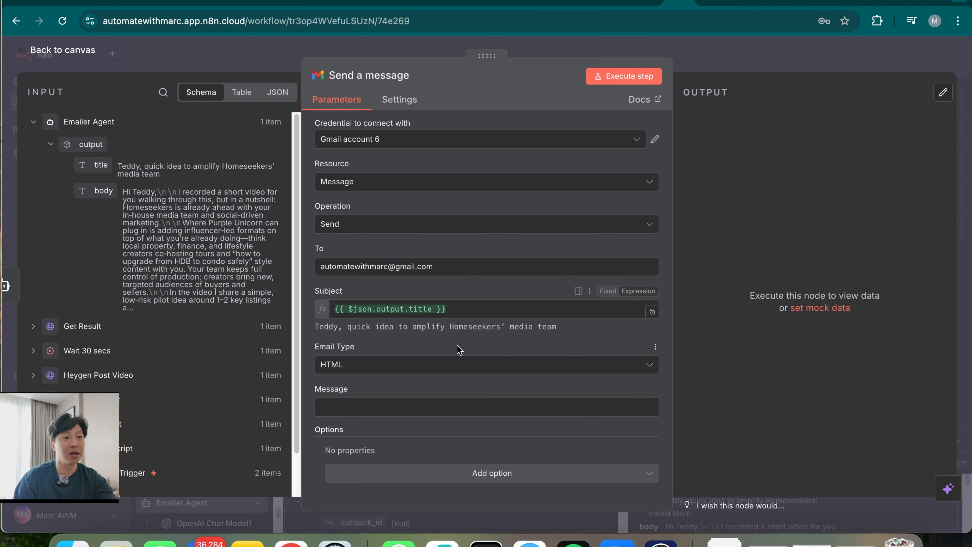
drag(107, 194, 387, 404)
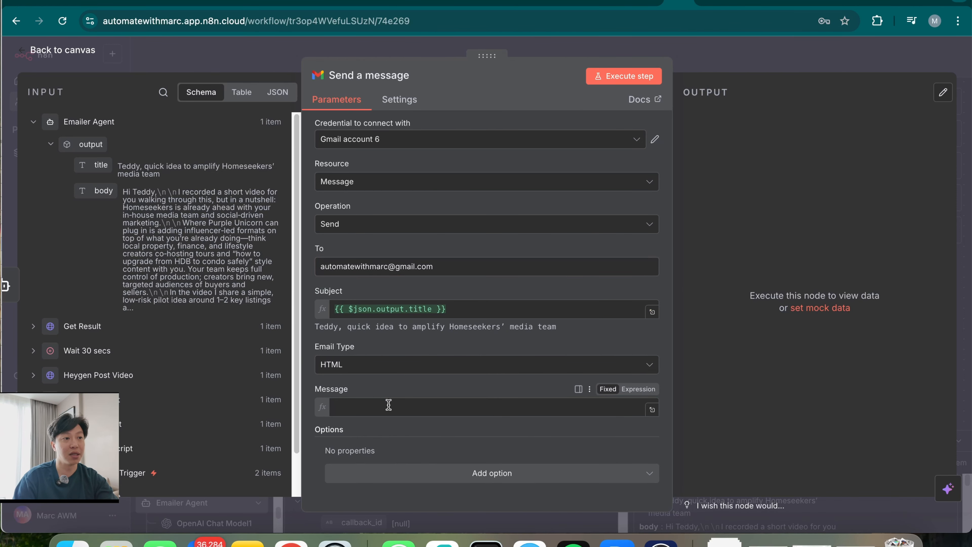
click(484, 393)
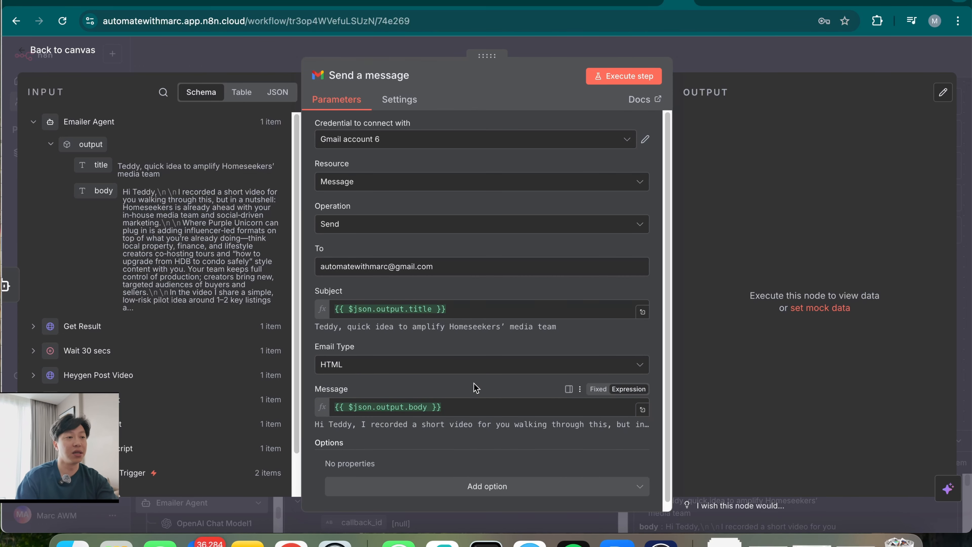
click(475, 367)
click(398, 387)
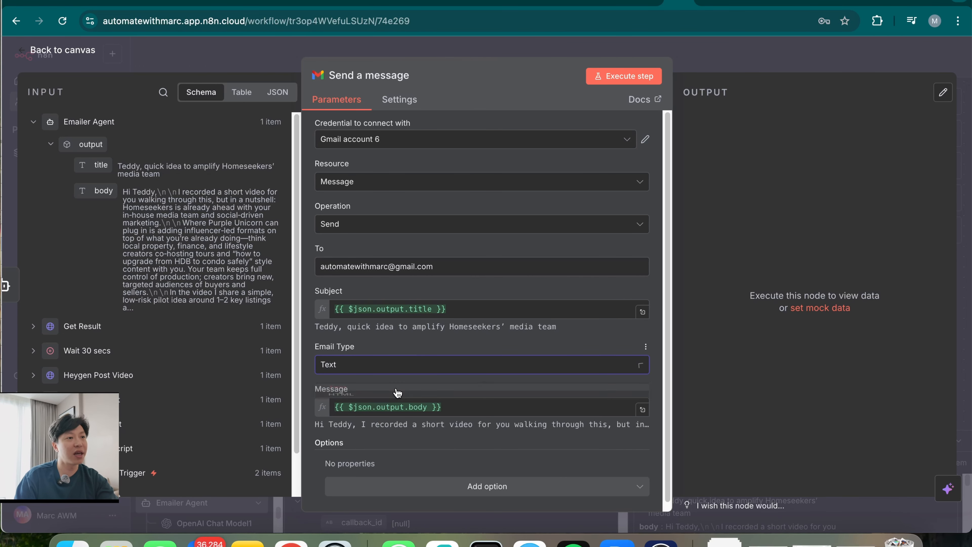
Append a 'Video' line with Get Result's video_url to the message
click(491, 409)
key(Return)
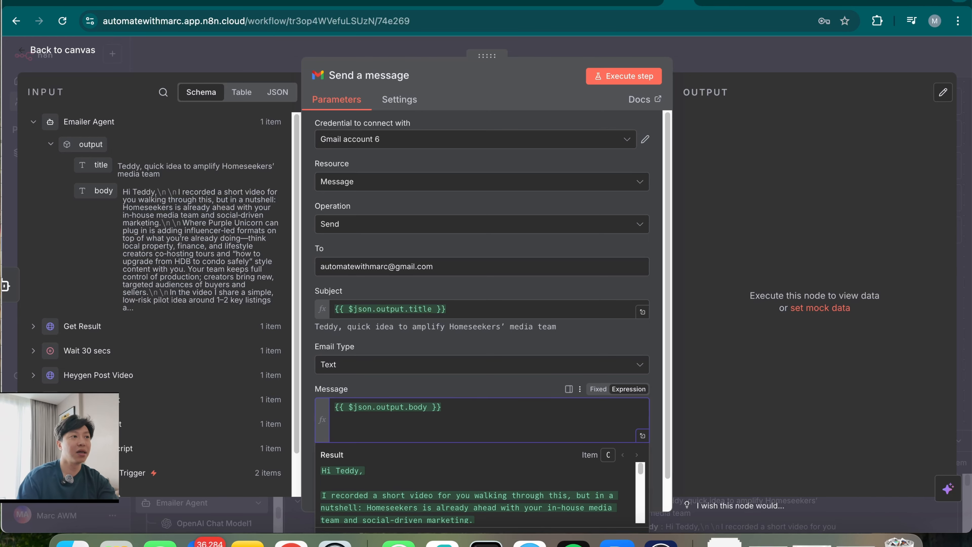
text(Video URL:)
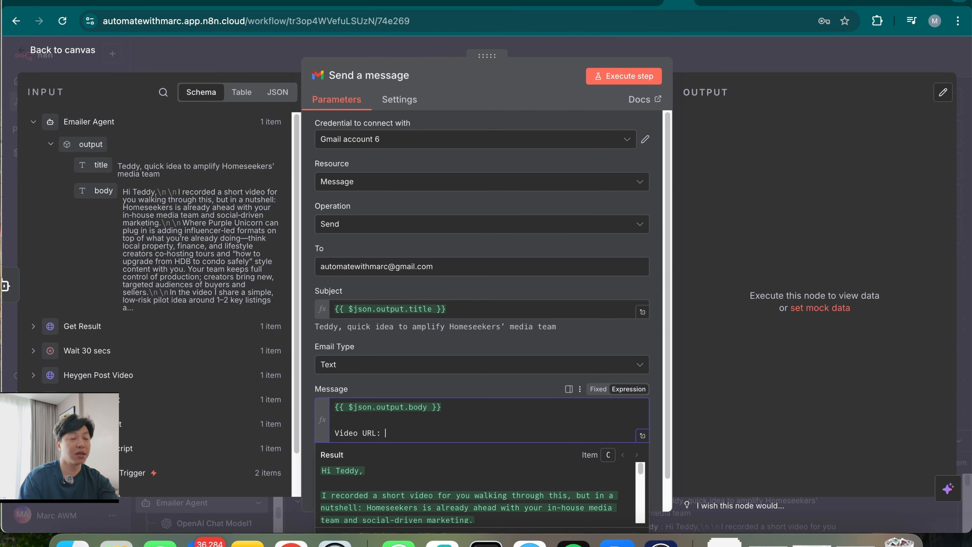
click(41, 327)
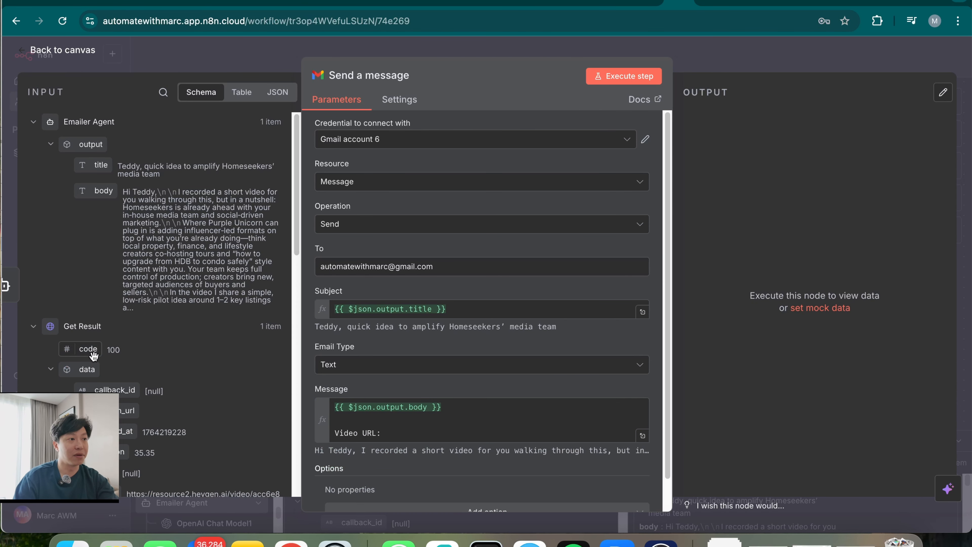
scroll(155, 413, down, 5)
scroll(156, 413, down, 3)
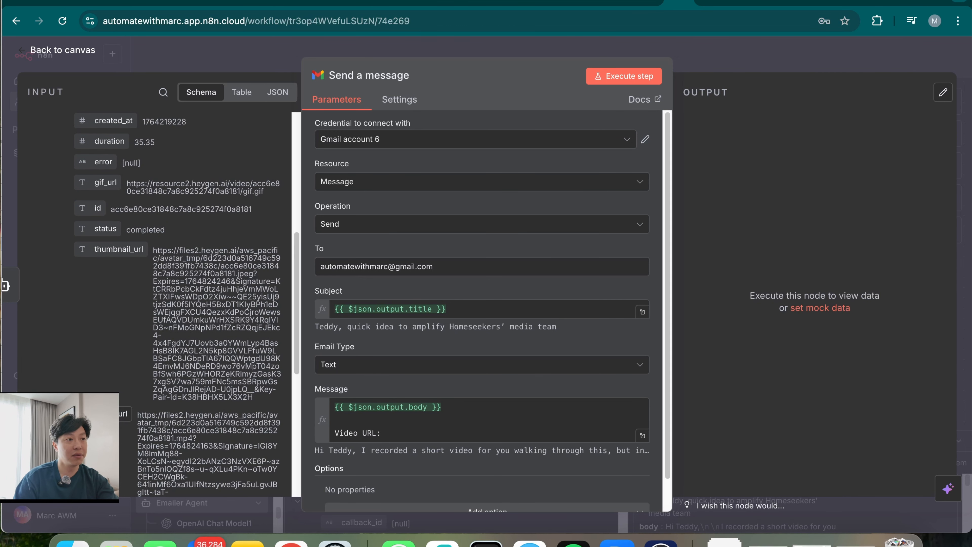
drag(125, 414, 434, 425)
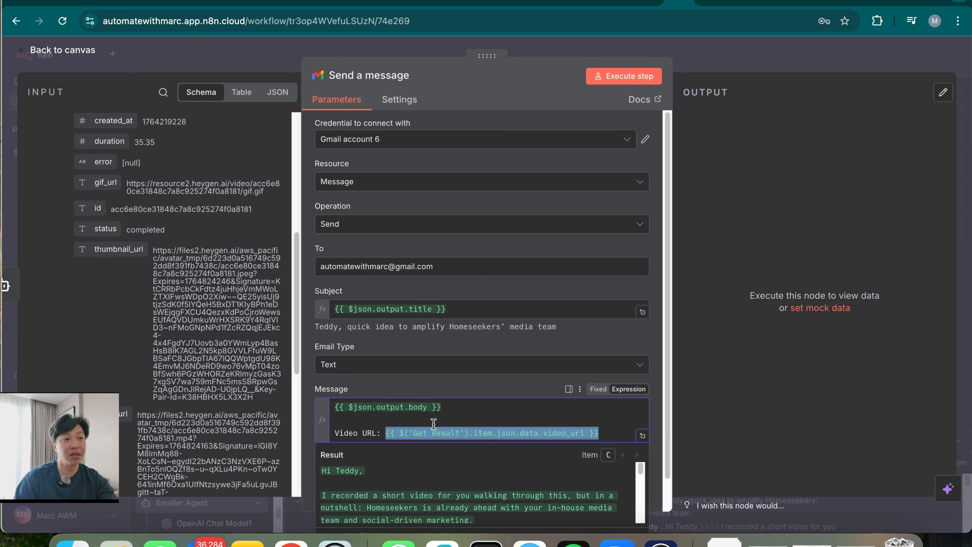
click(517, 388)
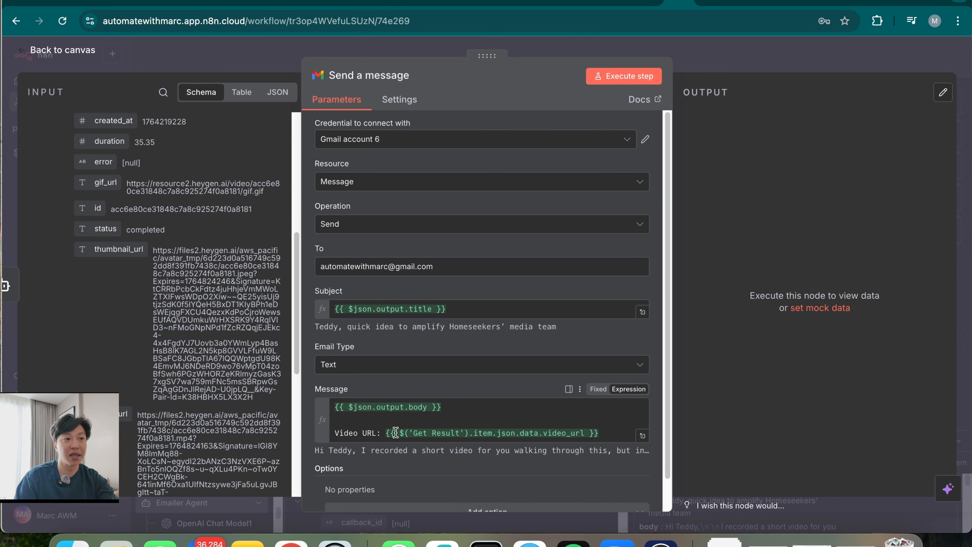
scroll(467, 395, down, 2)
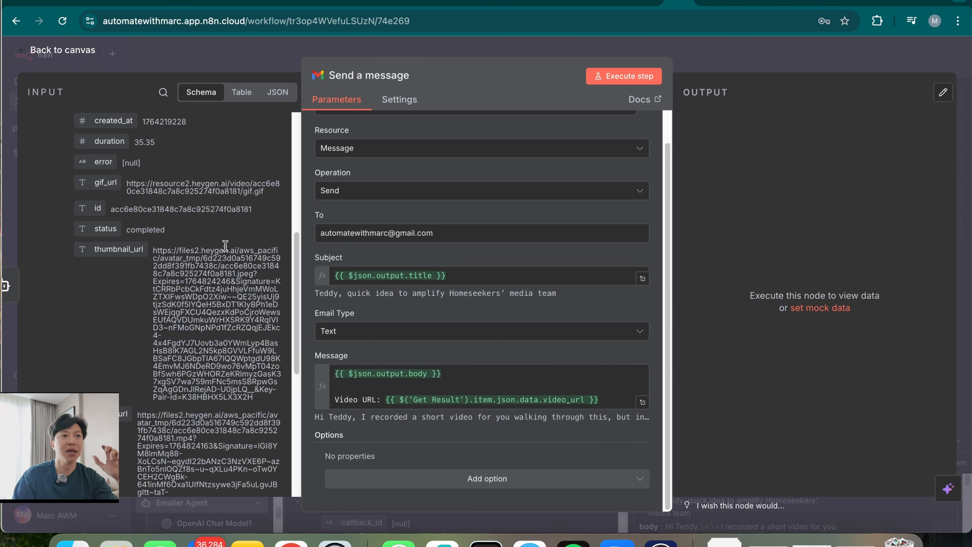
click(754, 63)
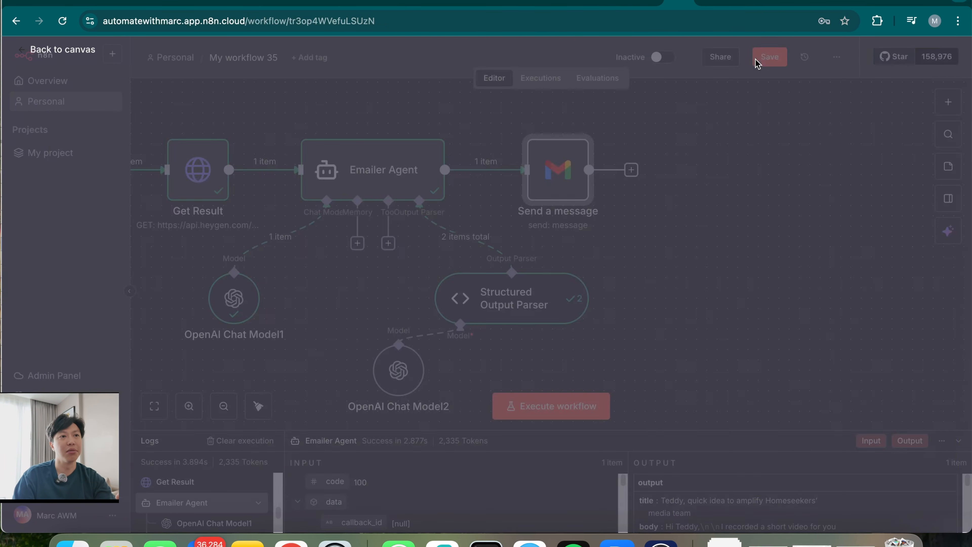
Search the node list for a binary step, then dismiss it without adding anything
click(475, 170)
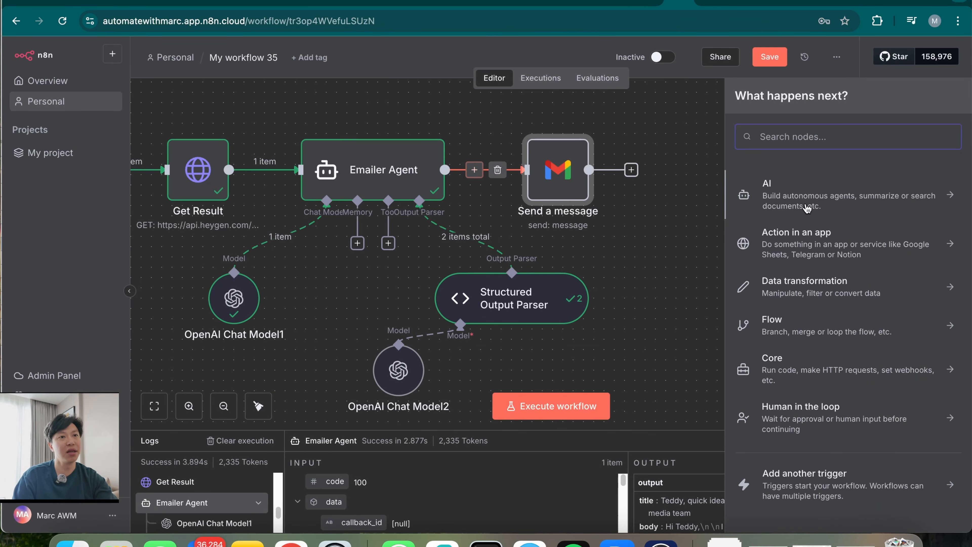
text(binar)
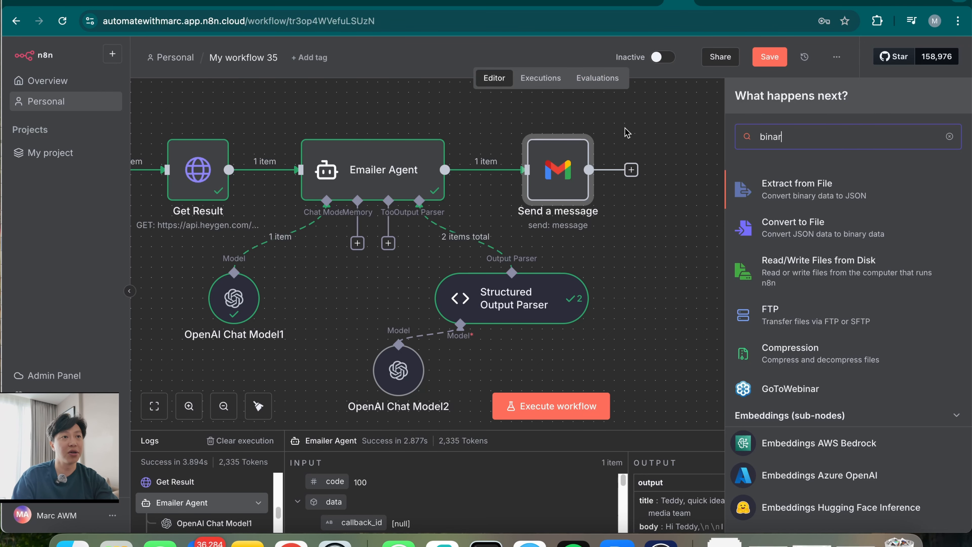
click(633, 140)
Reopen the Gmail step, add then remove the Attachments option, and execute it to send a test email
double_click(559, 181)
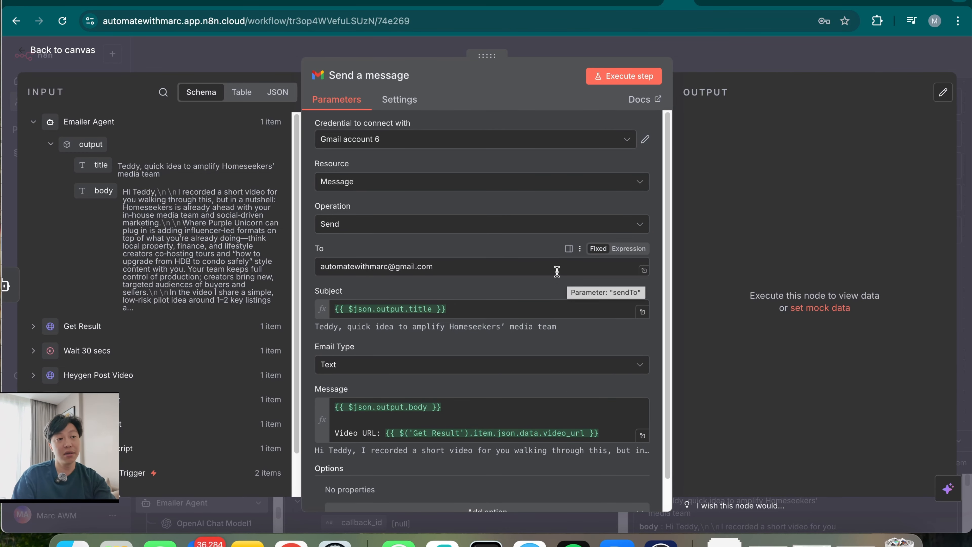
scroll(495, 419, down, 2)
click(468, 486)
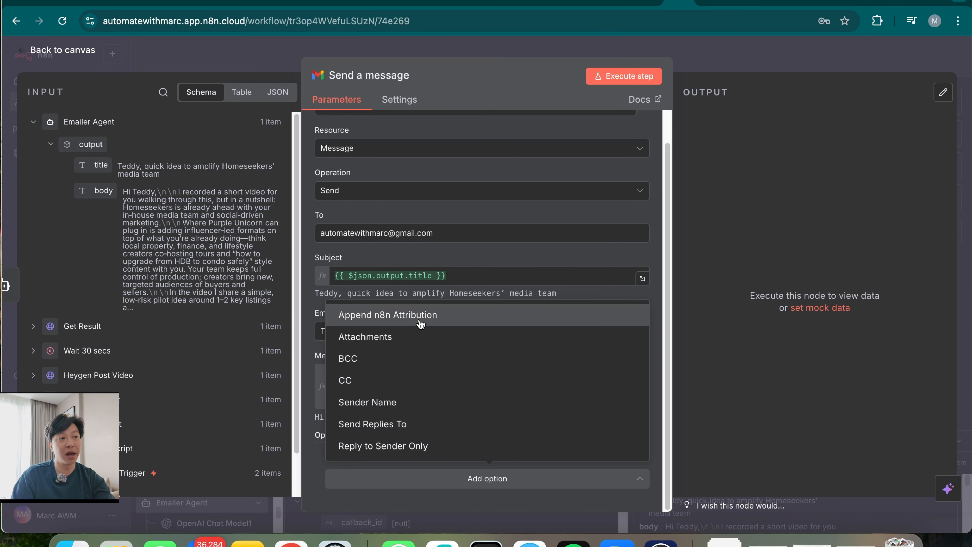
click(402, 338)
scroll(446, 471, down, 2)
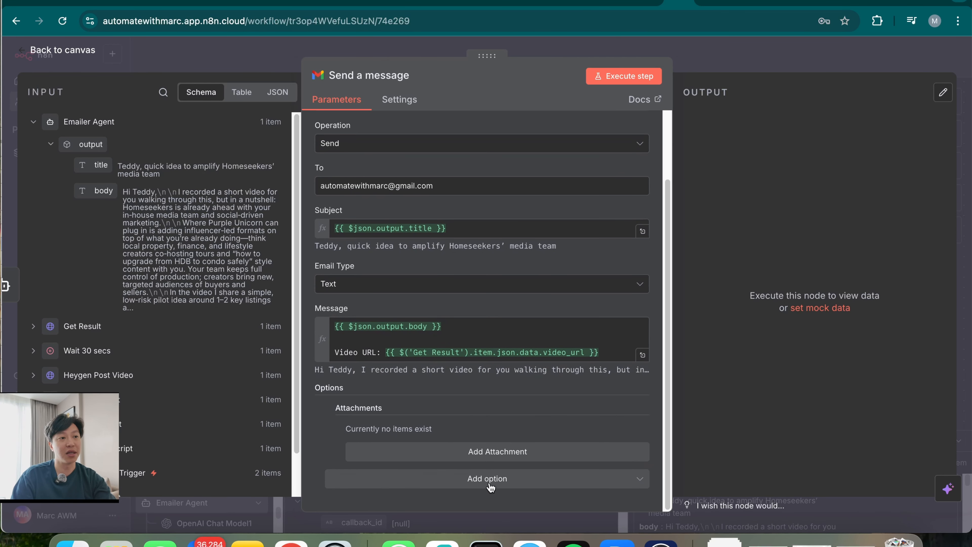
click(329, 410)
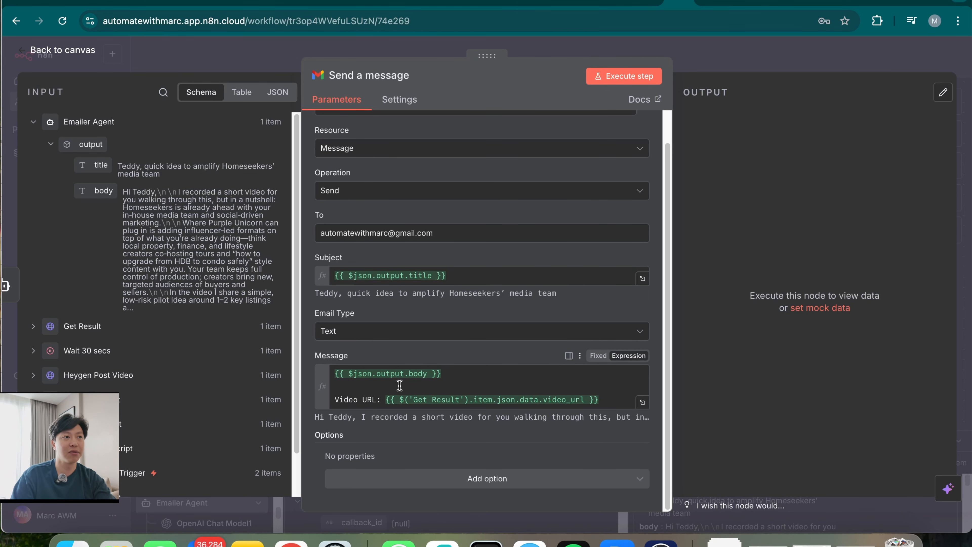
scroll(452, 379, up, 2)
scroll(424, 279, down, 2)
click(628, 79)
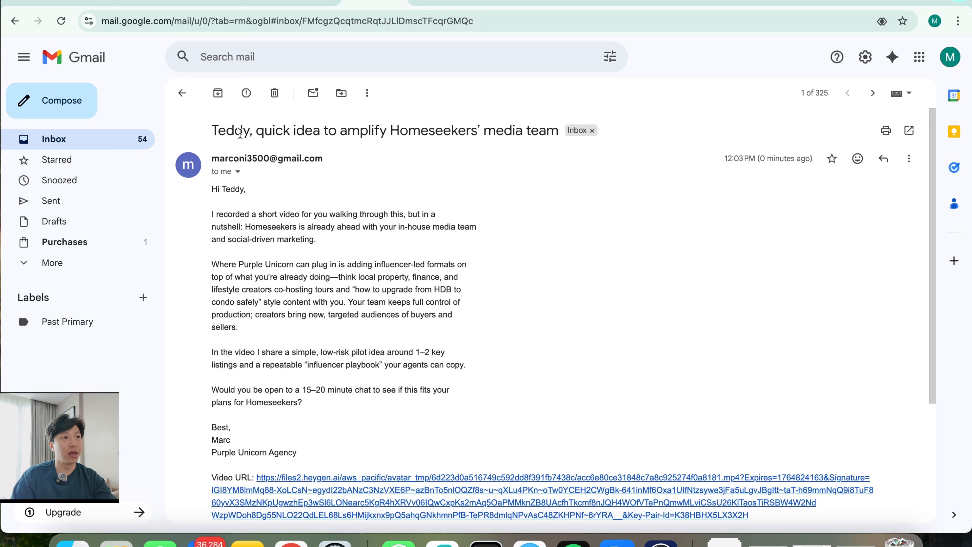
Review the received email's subject line and opening paragraph about the in-house media team
drag(330, 131, 411, 134)
drag(471, 131, 492, 135)
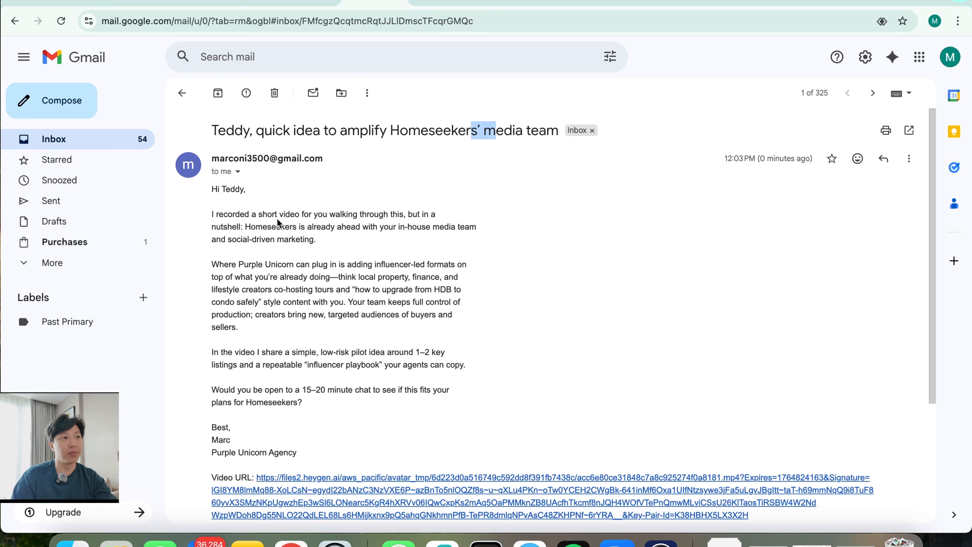
click(233, 216)
drag(232, 217, 341, 248)
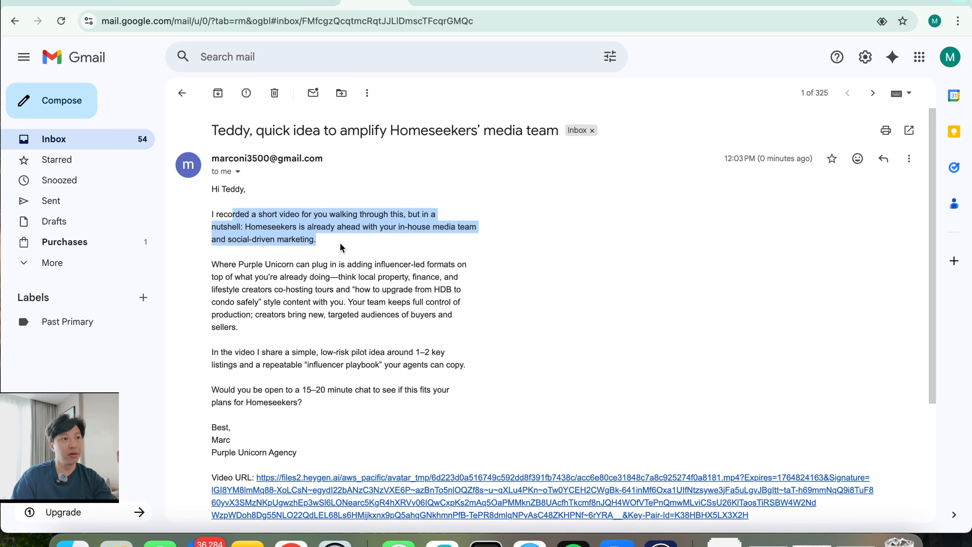
click(287, 267)
drag(290, 227, 308, 238)
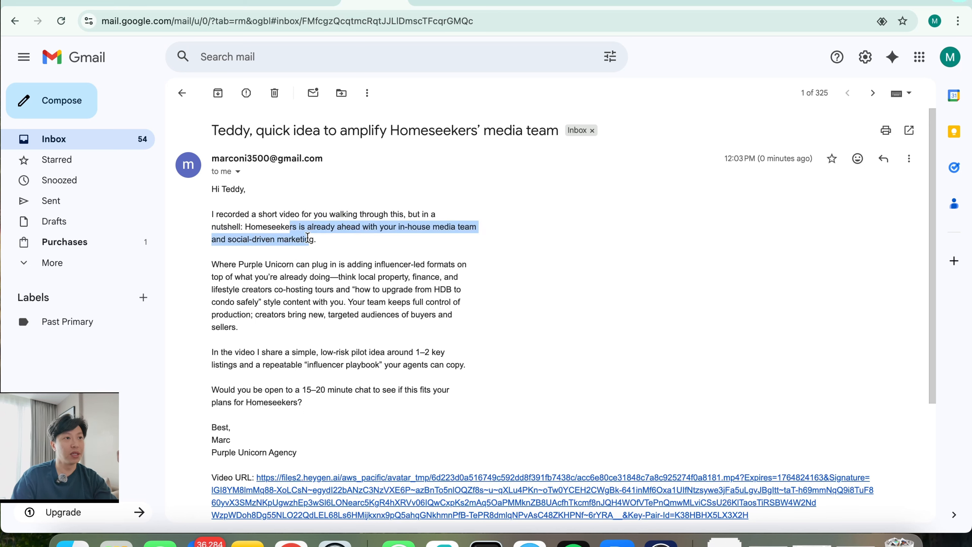
drag(259, 267, 265, 280)
scroll(312, 174, down, 3)
click(312, 173)
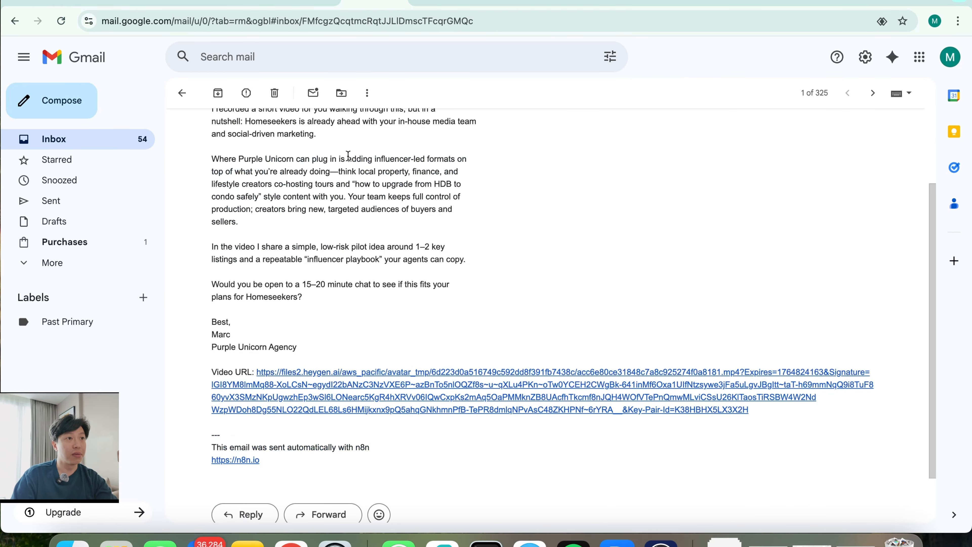
Review the influencer-led formats, HDB to condo and pilot idea passages, then switch back to n8n
drag(351, 157, 308, 204)
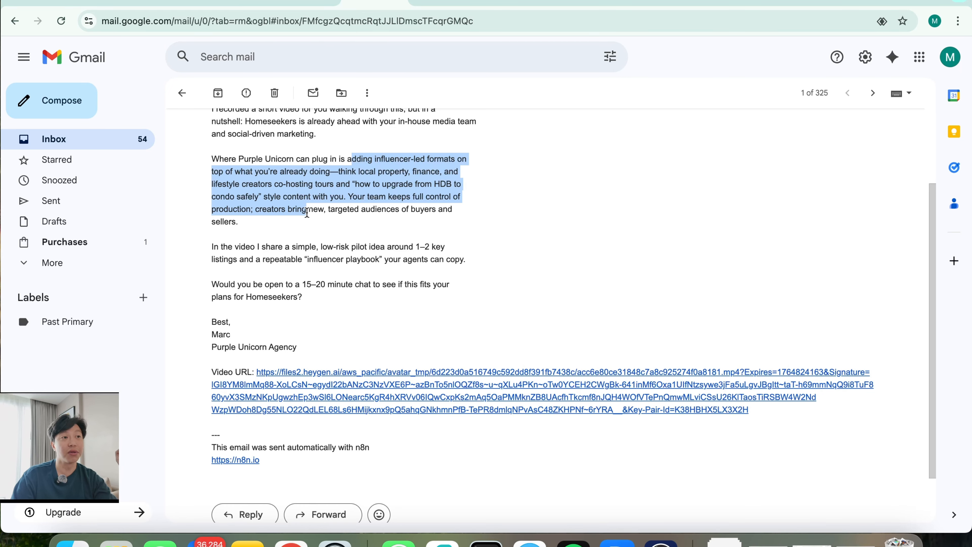
click(433, 188)
drag(434, 185, 251, 201)
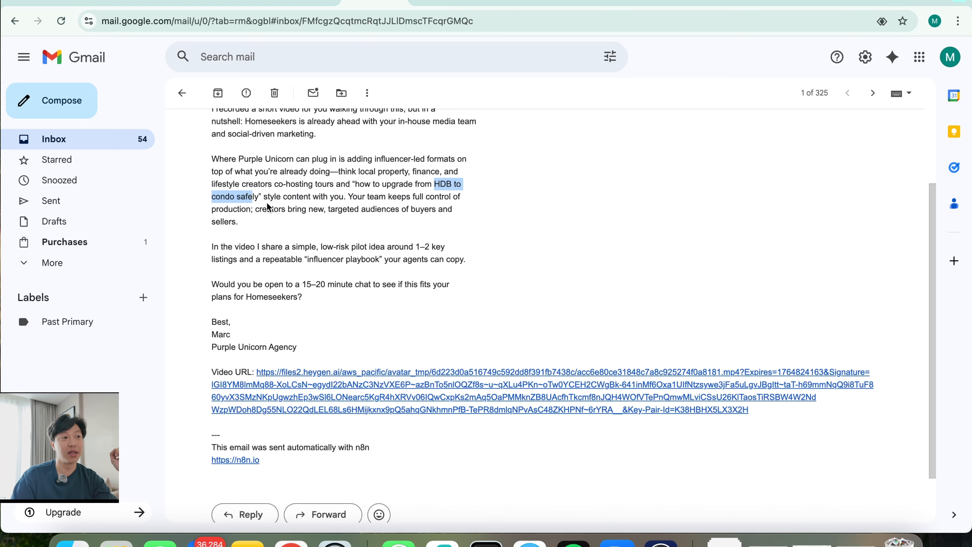
click(325, 206)
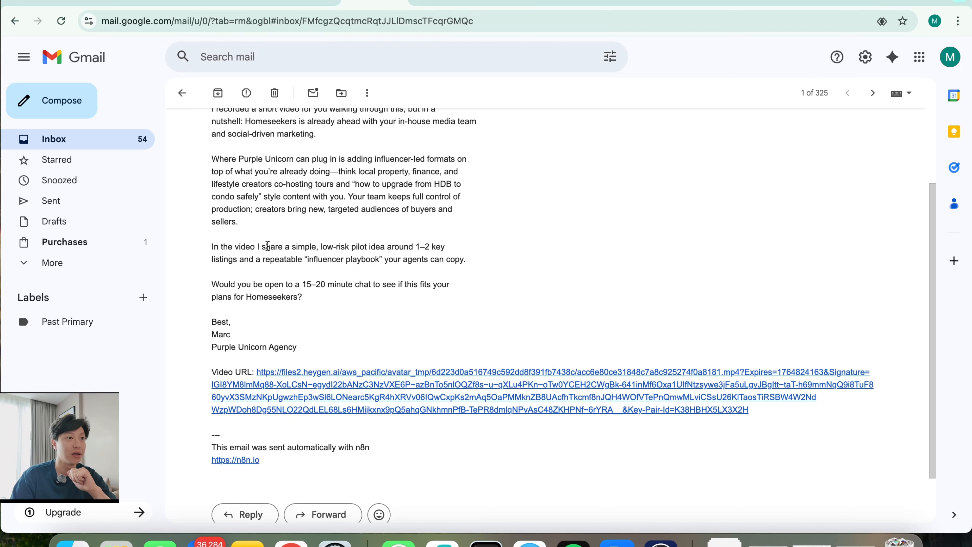
drag(267, 247, 356, 272)
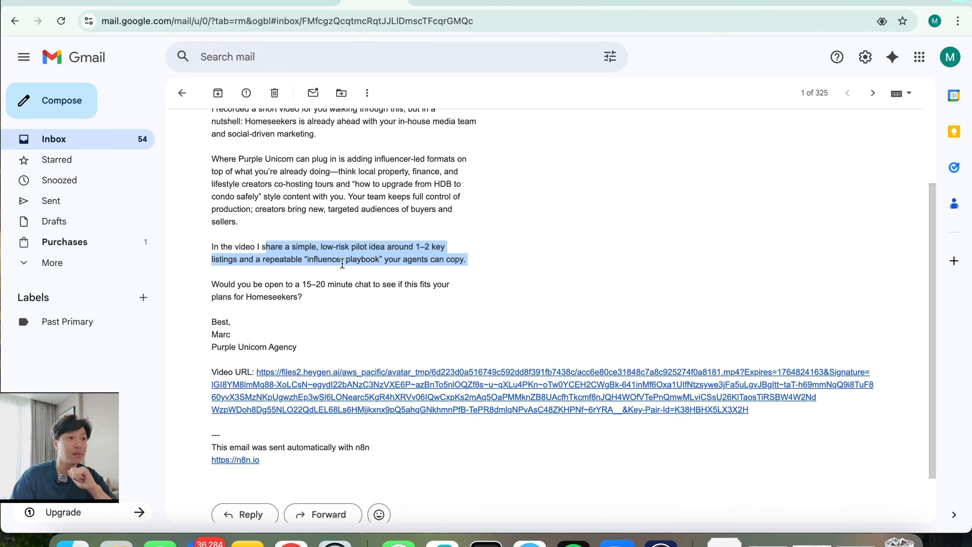
click(342, 264)
drag(238, 247, 450, 282)
click(382, 255)
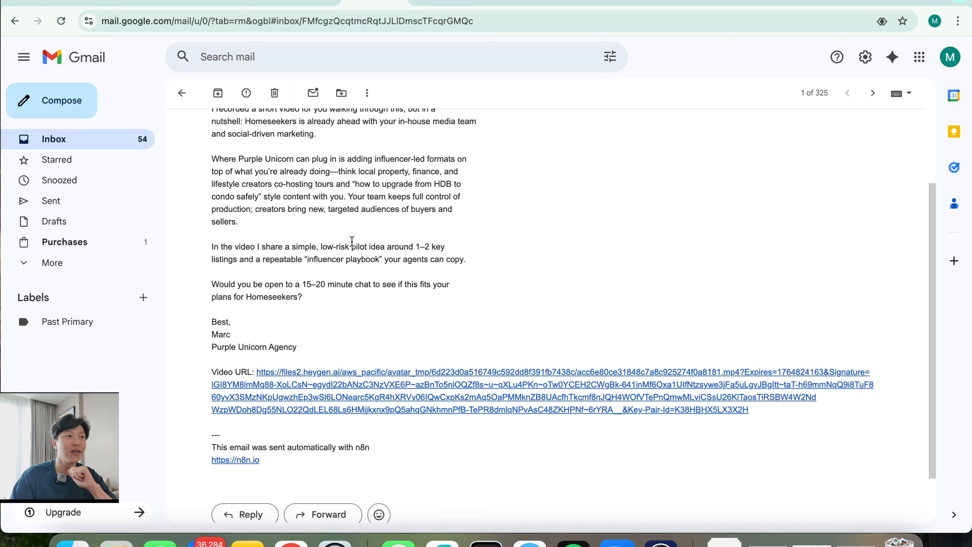
drag(352, 247, 385, 260)
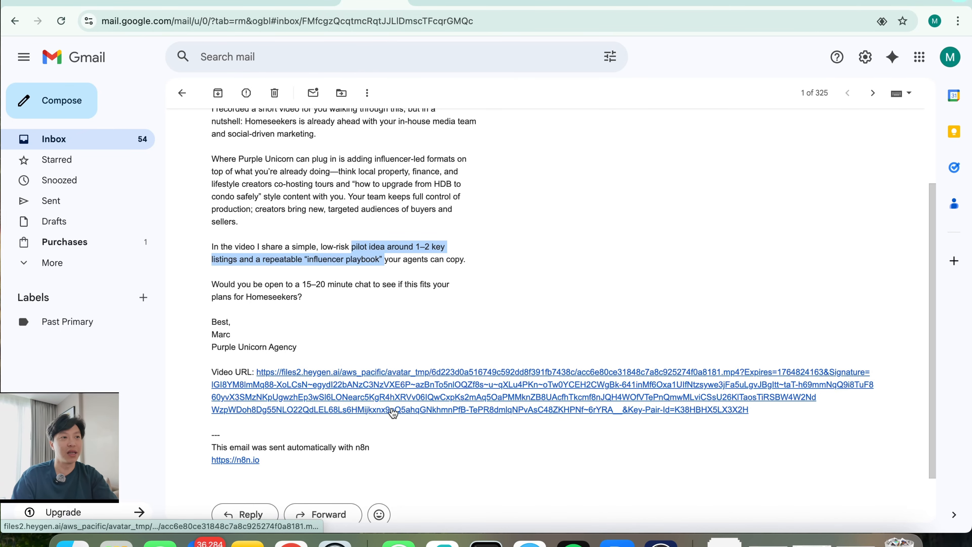
key(super+grave)
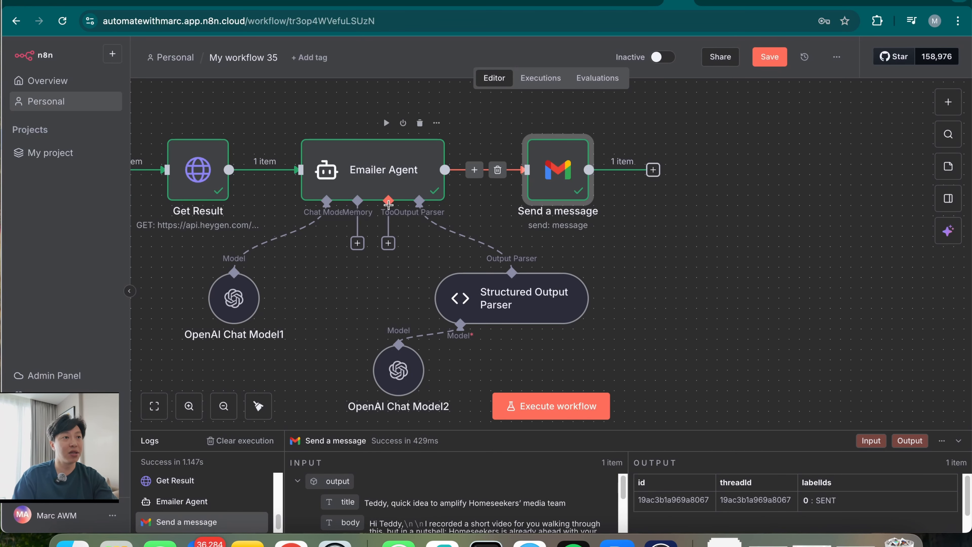
Inspect the Scripting Agent's generated script, then return to the received email in Gmail
scroll(433, 322, left, 5)
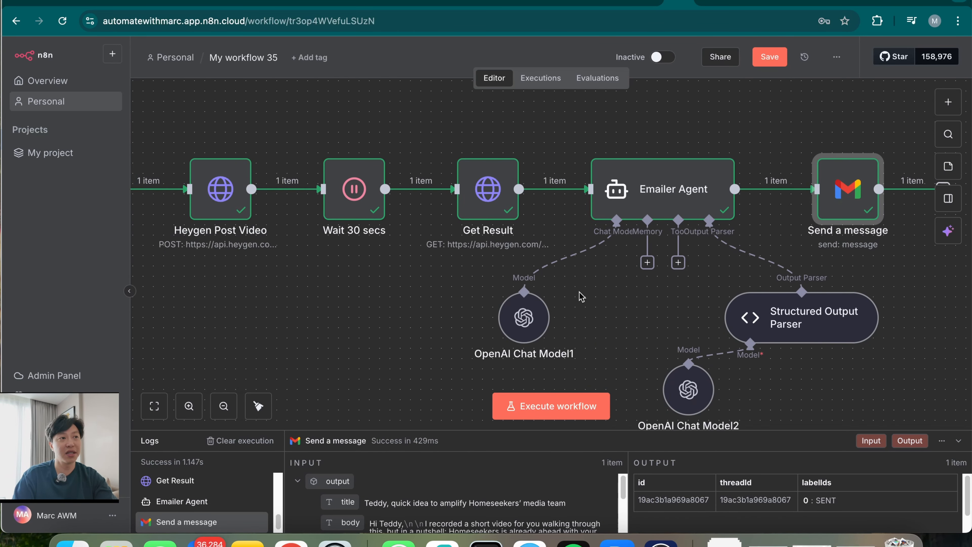
scroll(528, 283, left, 4)
scroll(305, 329, left, 5)
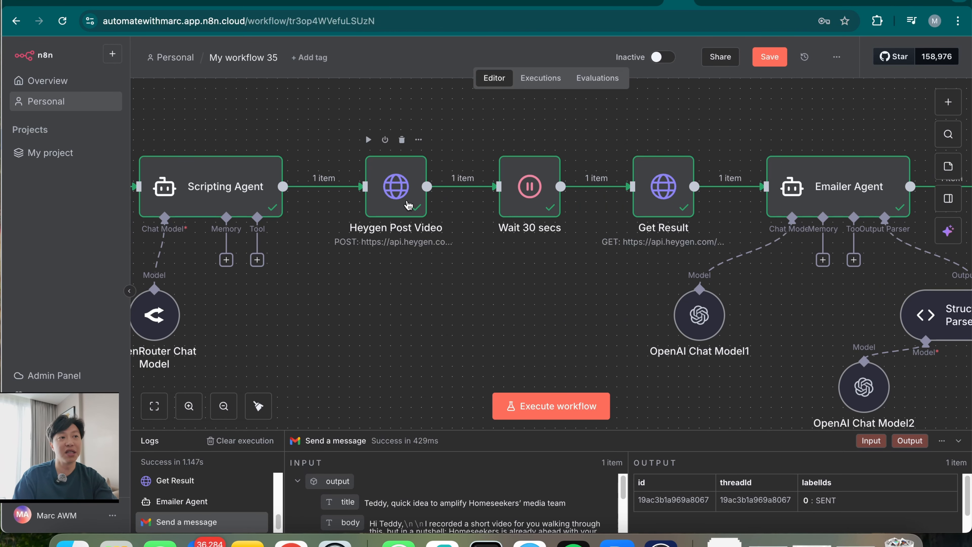
double_click(249, 191)
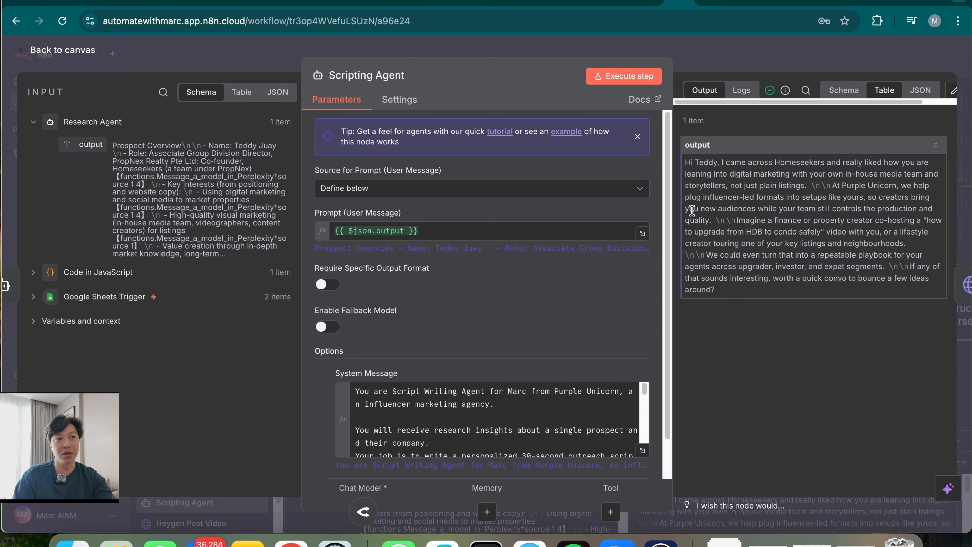
click(777, 54)
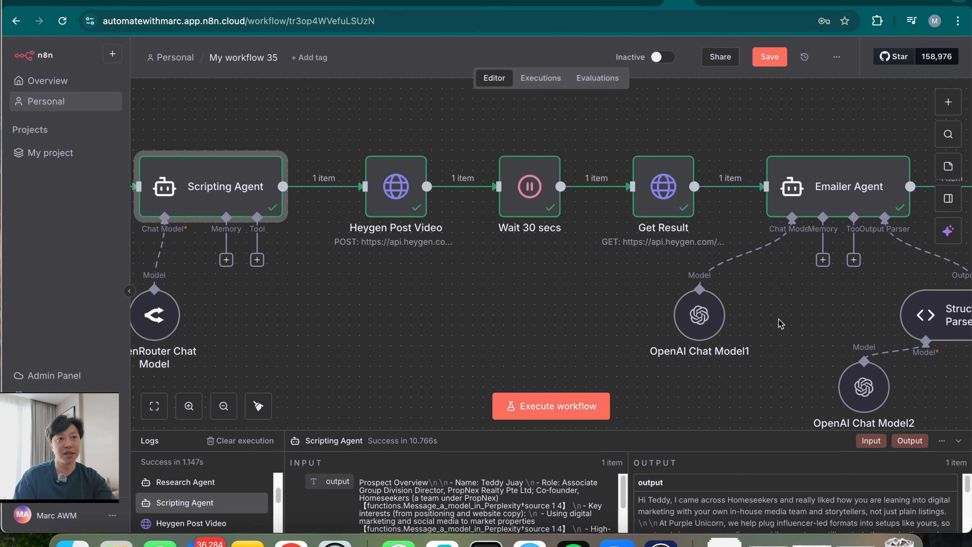
scroll(781, 324, right, 4)
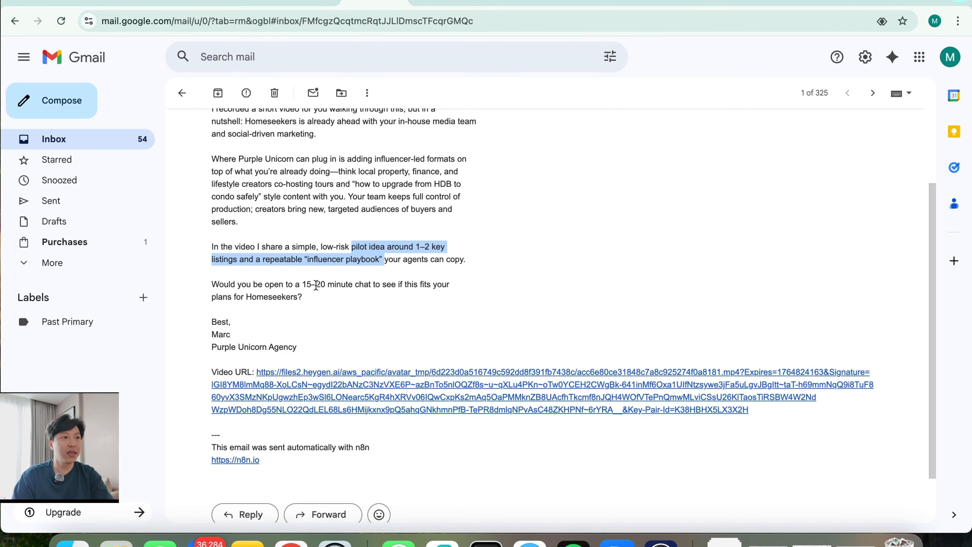
click(300, 326)
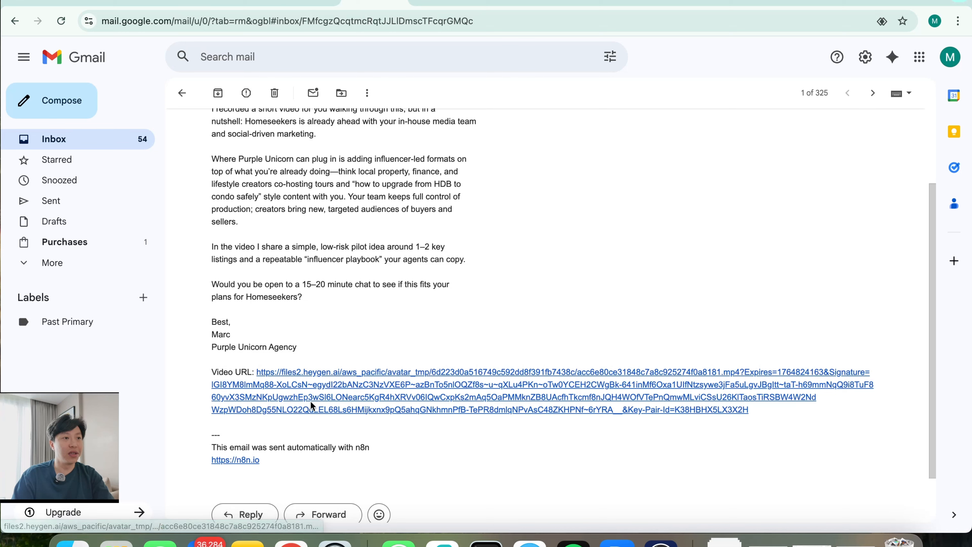
Note the email's n8n footer and switch off the Gmail step's Append n8n Attribution option
drag(217, 447, 352, 461)
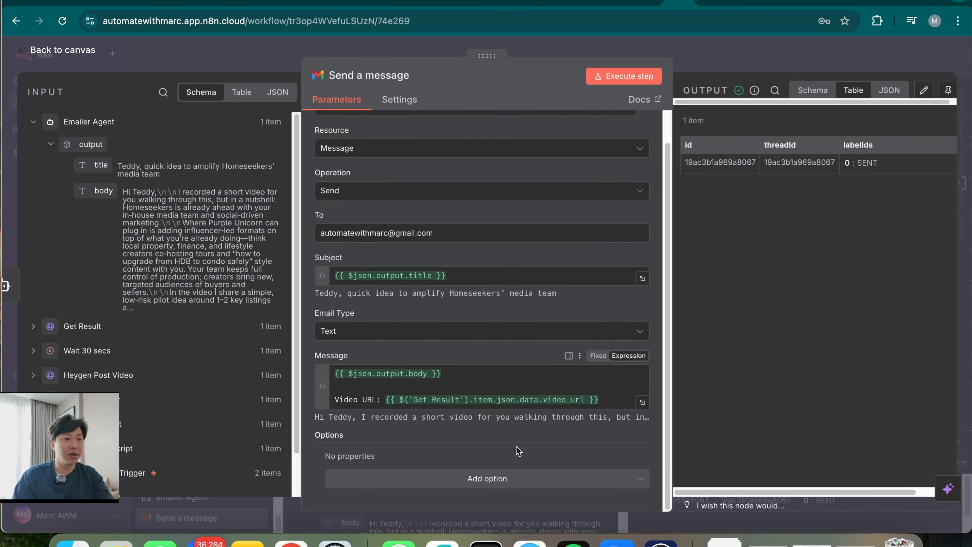
click(515, 479)
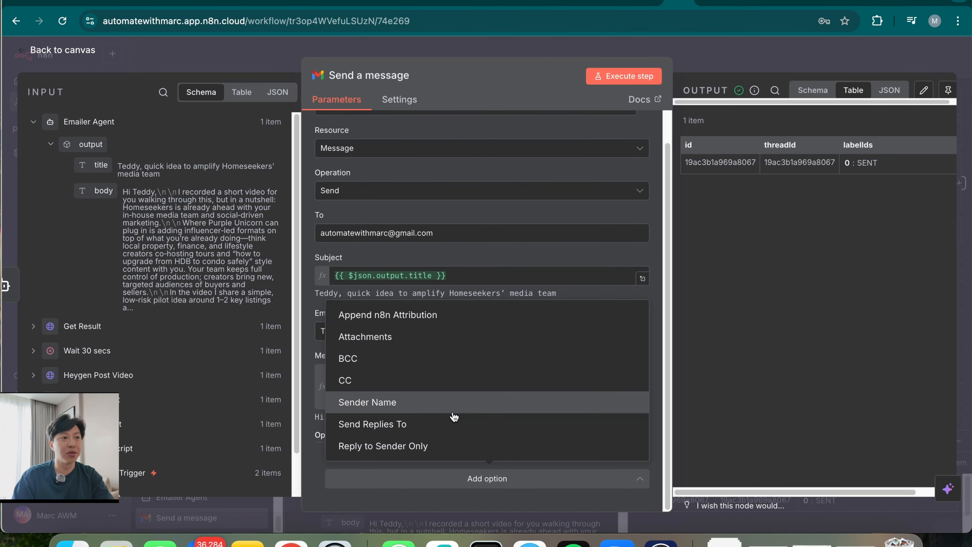
click(452, 316)
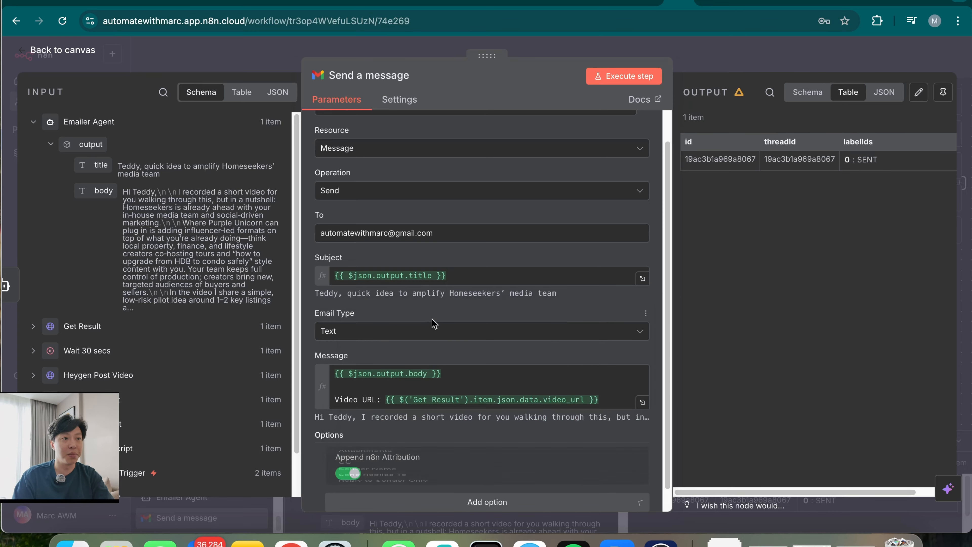
scroll(369, 432, down, 1)
click(346, 452)
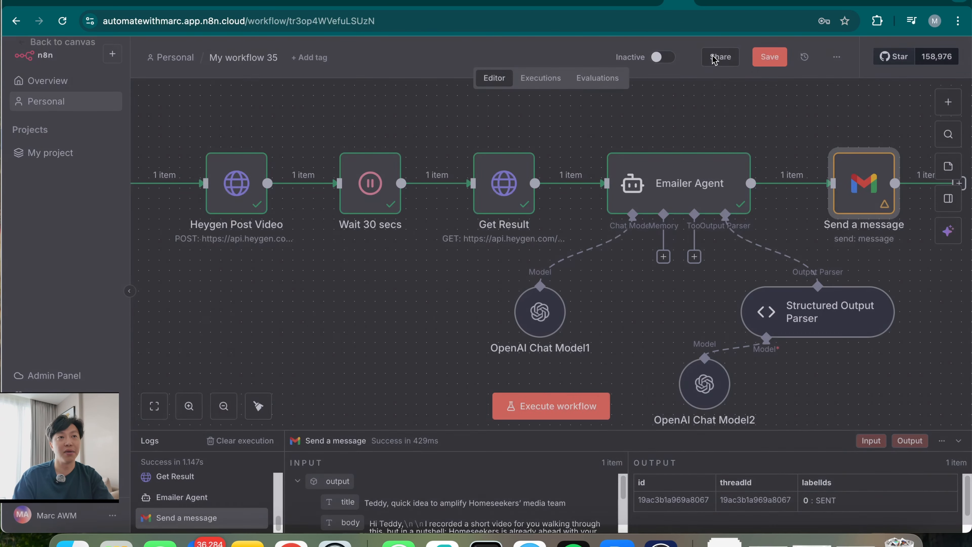
click(714, 58)
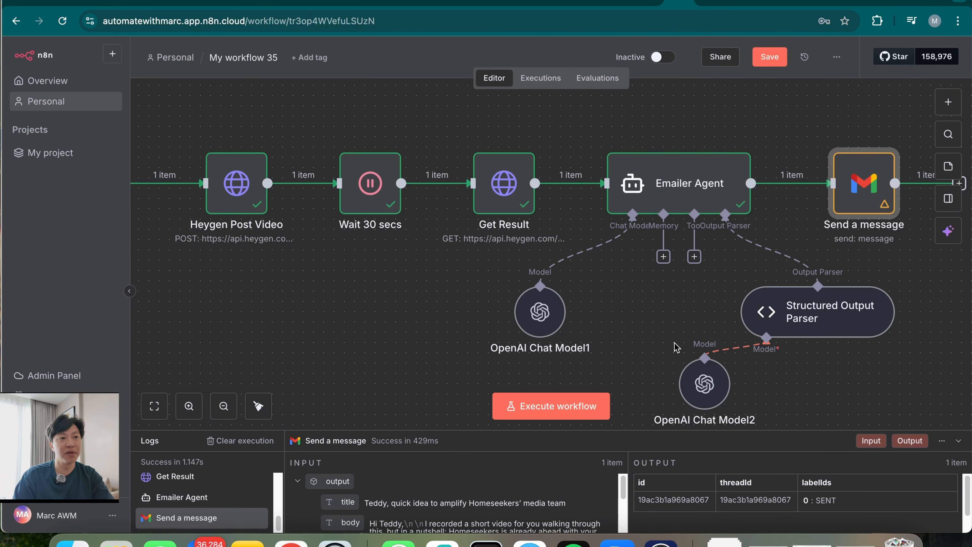
scroll(553, 343, right, 4)
scroll(554, 343, down, 2)
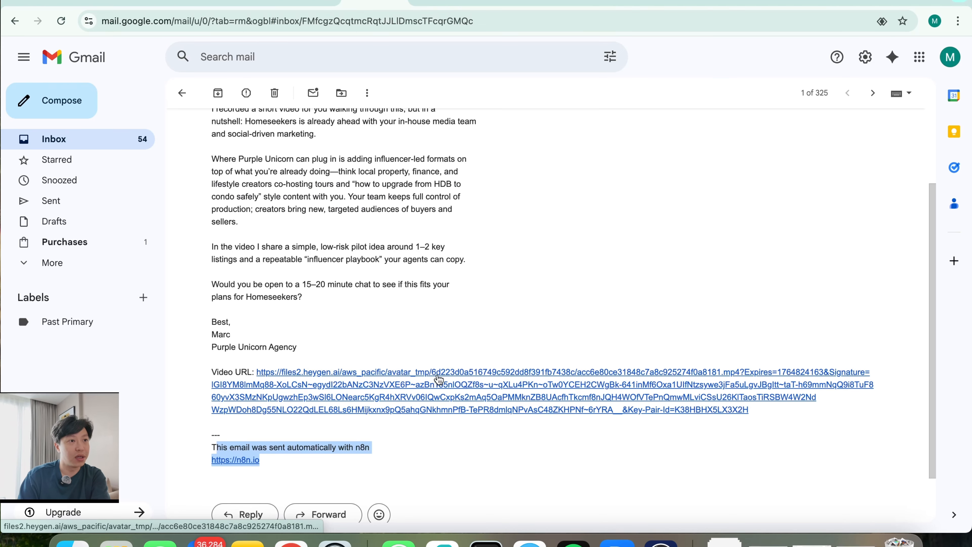
click(438, 377)
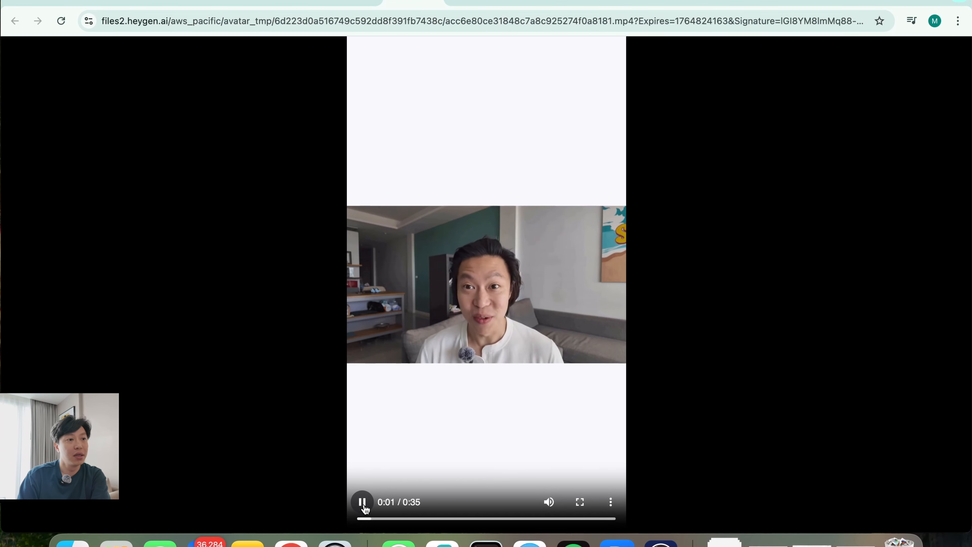
click(362, 503)
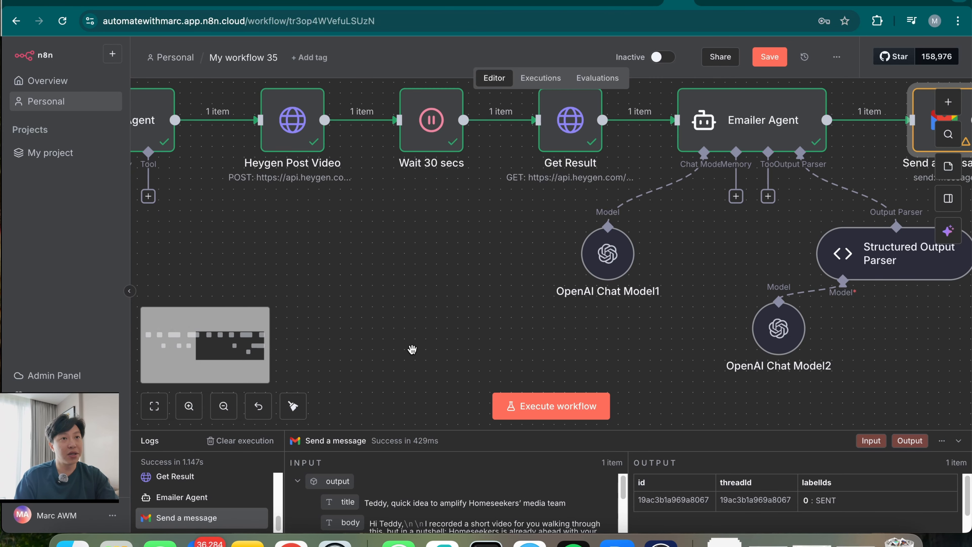
scroll(513, 311, down, 2)
drag(417, 360, 513, 312)
scroll(491, 337, down, 4)
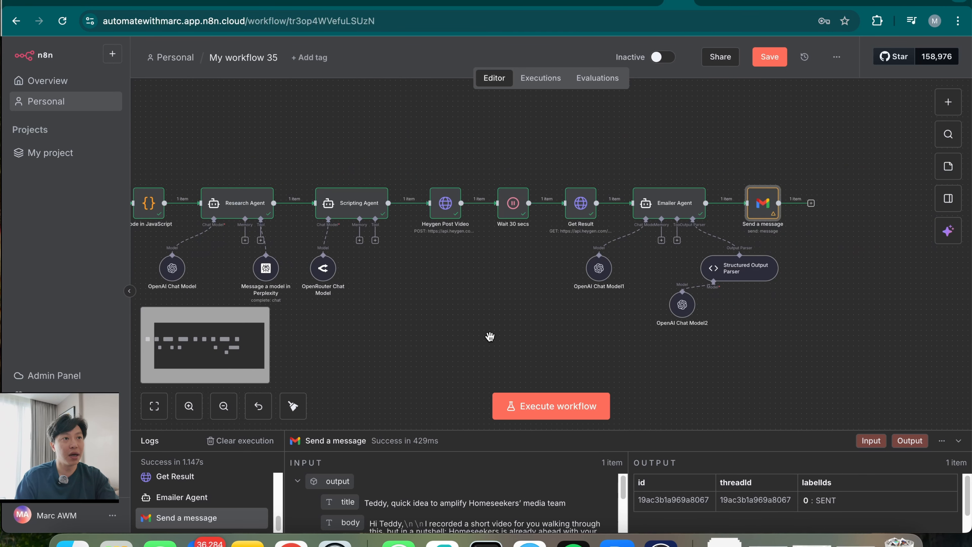
scroll(491, 337, up, 1)
scroll(491, 336, left, 2)
Insert an ElevenLabs 'Convert text to speech' node after the Scripting Agent
click(467, 178)
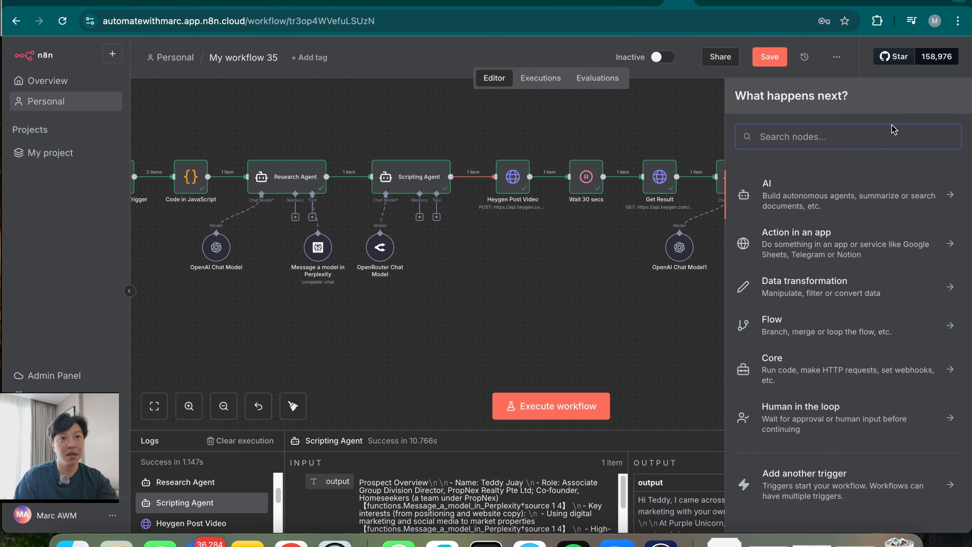
text(elev)
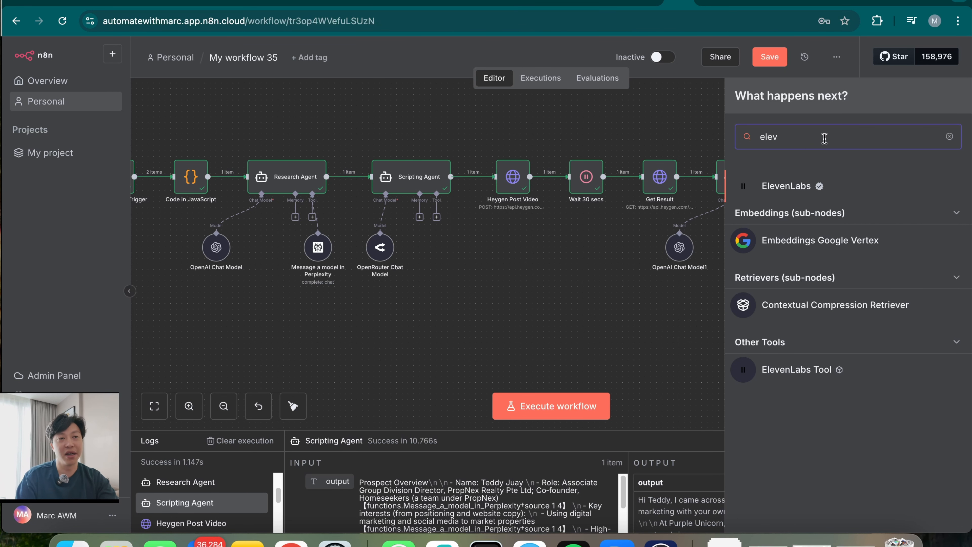
click(804, 187)
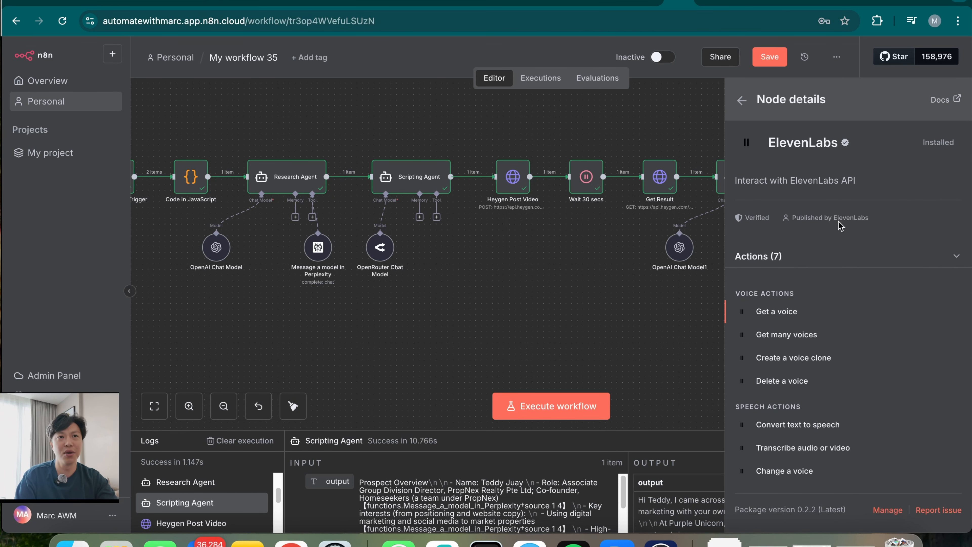
drag(926, 142, 957, 145)
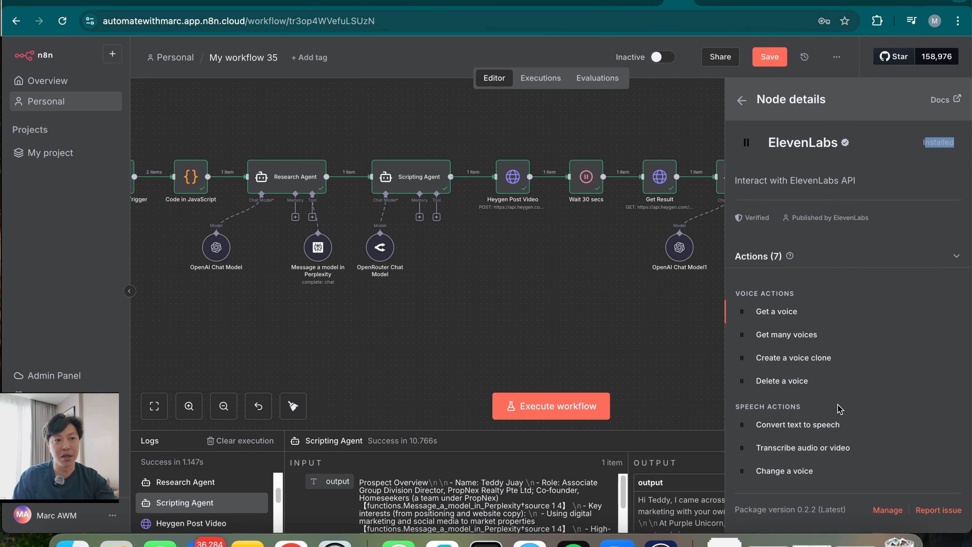
click(818, 426)
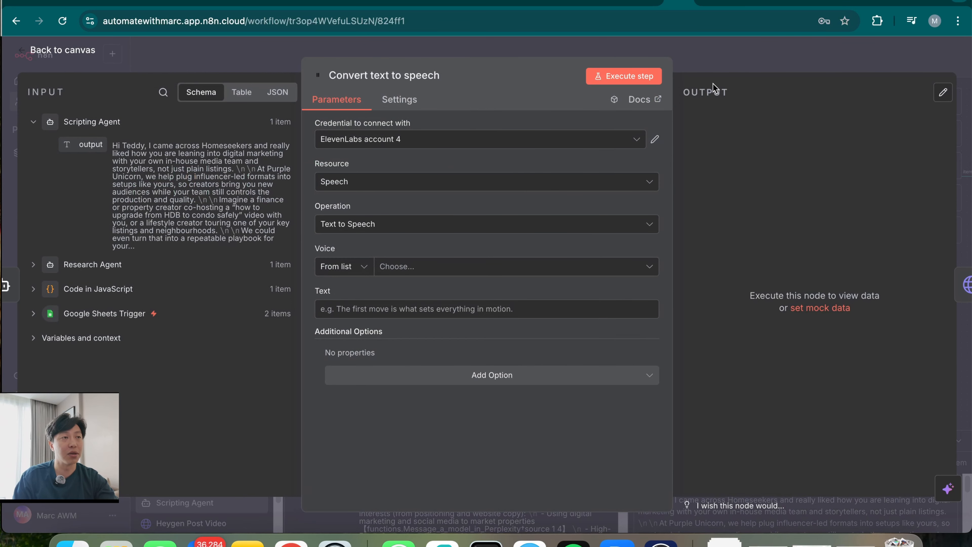
click(745, 62)
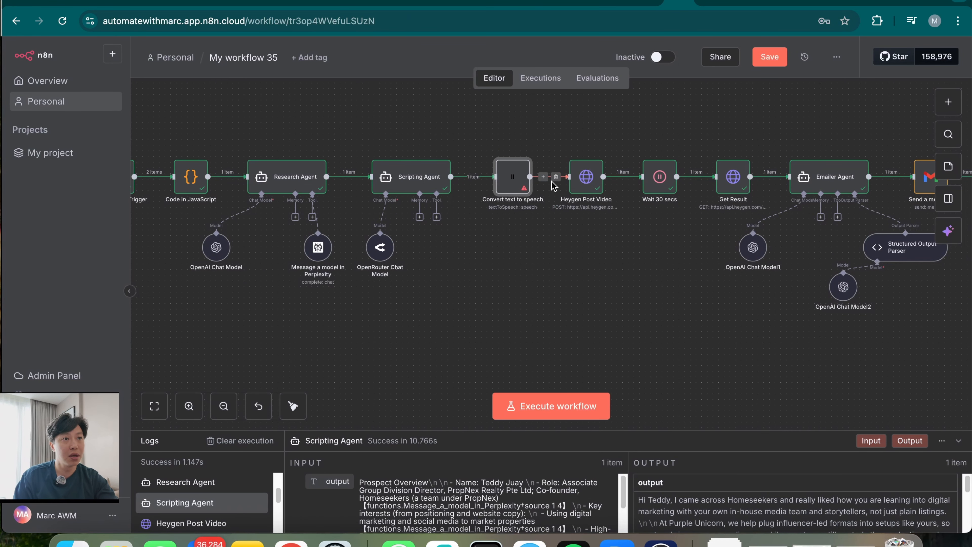
Move the Convert text to speech node below the Scripting Agent and connect it from the agent's output
drag(521, 209, 531, 314)
drag(451, 177, 569, 176)
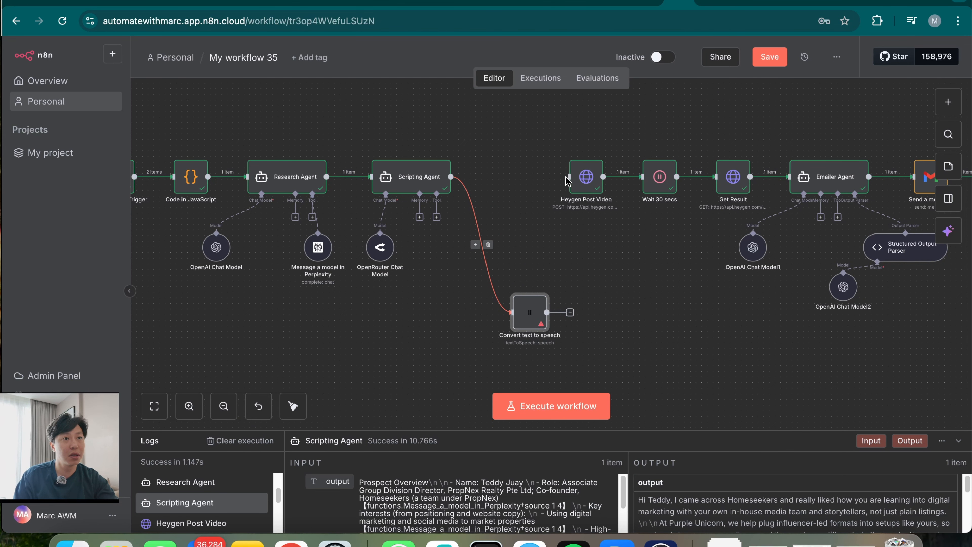
drag(528, 312, 596, 337)
scroll(704, 339, right, 3)
scroll(704, 339, down, 1)
drag(488, 294, 492, 299)
Reopen the node, start a new ElevenLabs credential, then go to the ElevenLabs site
double_click(493, 300)
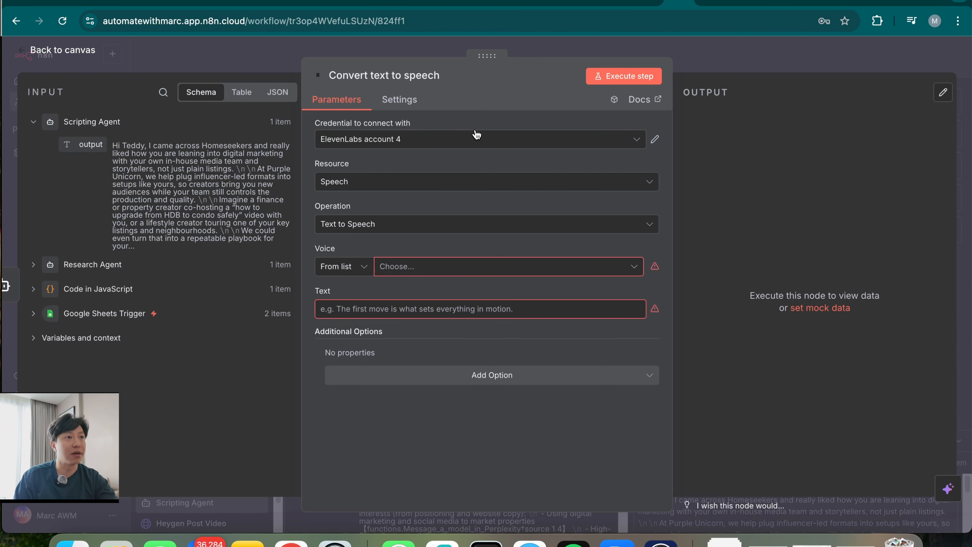
click(474, 145)
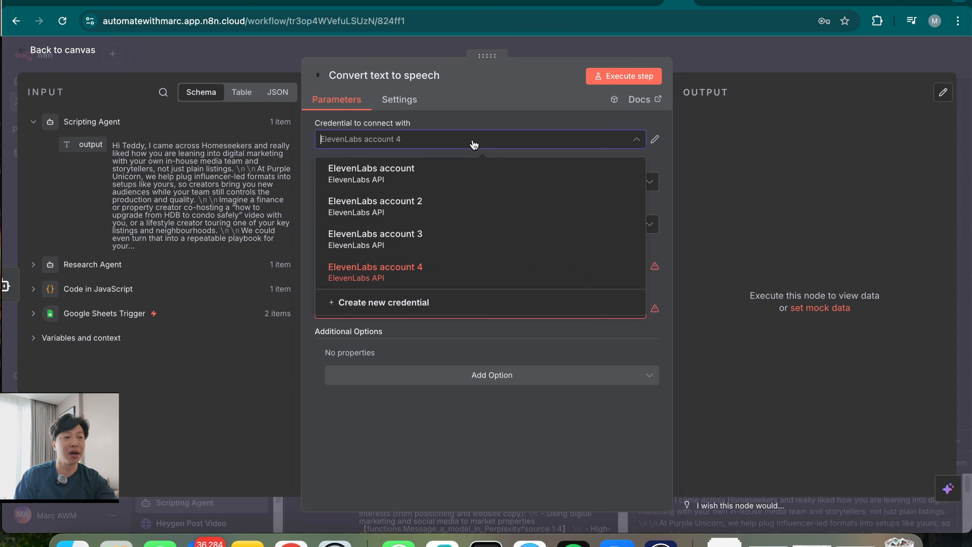
click(412, 305)
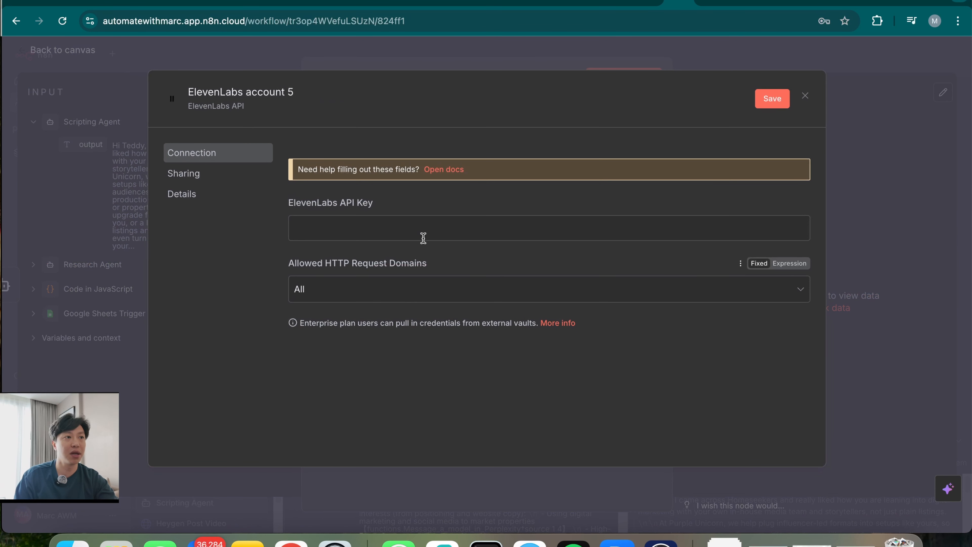
click(713, 7)
click(632, 236)
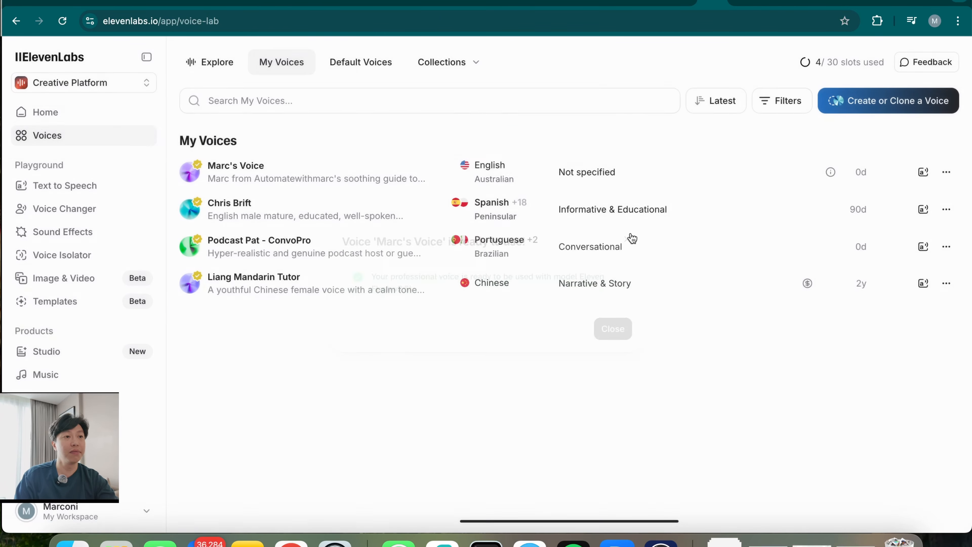
Find the user API keys under ElevenLabs Settings > Developers > API Keys, then return to n8n
click(37, 115)
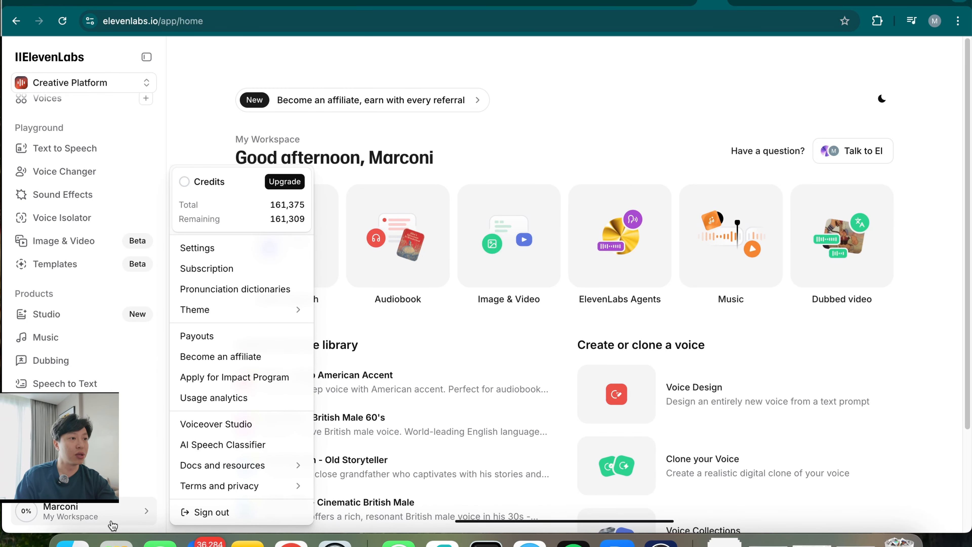
click(241, 249)
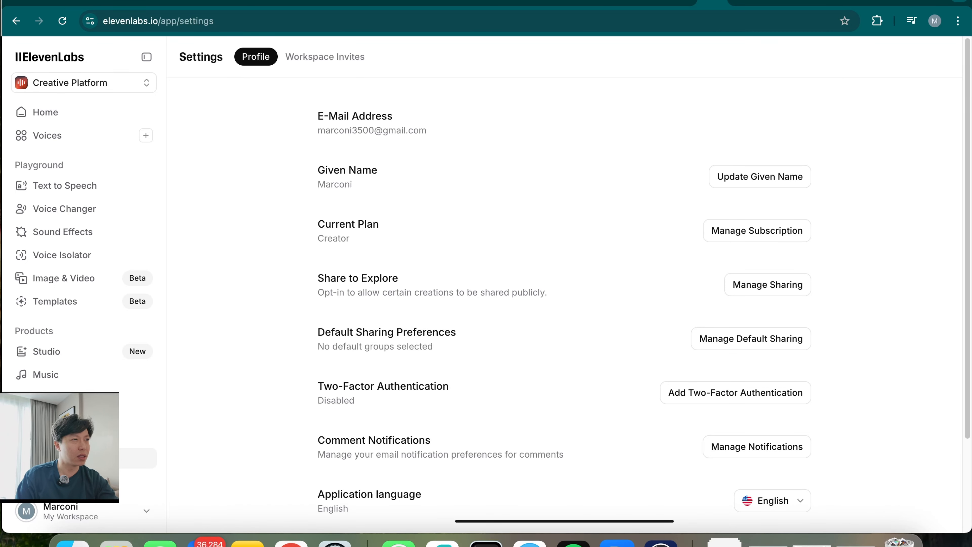
scroll(76, 409, down, 2)
click(76, 458)
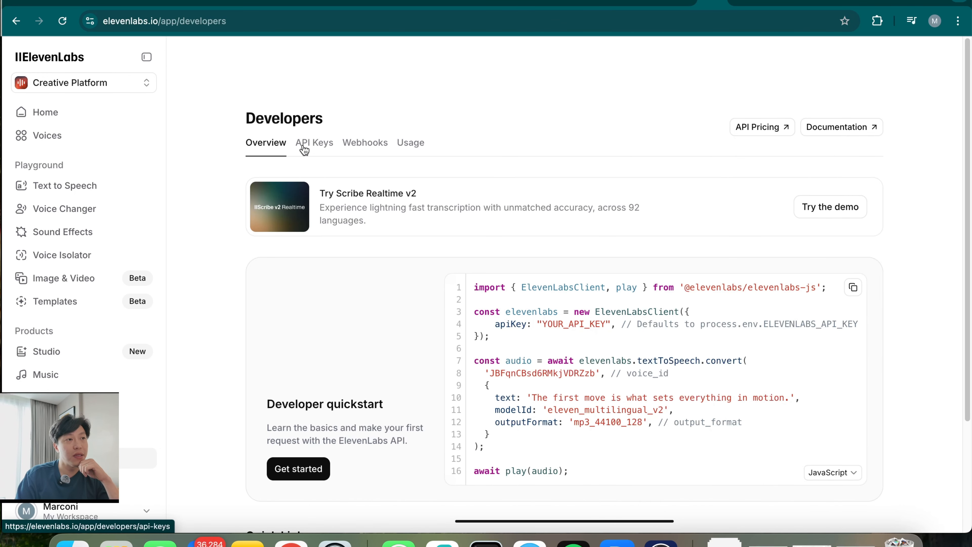
click(313, 149)
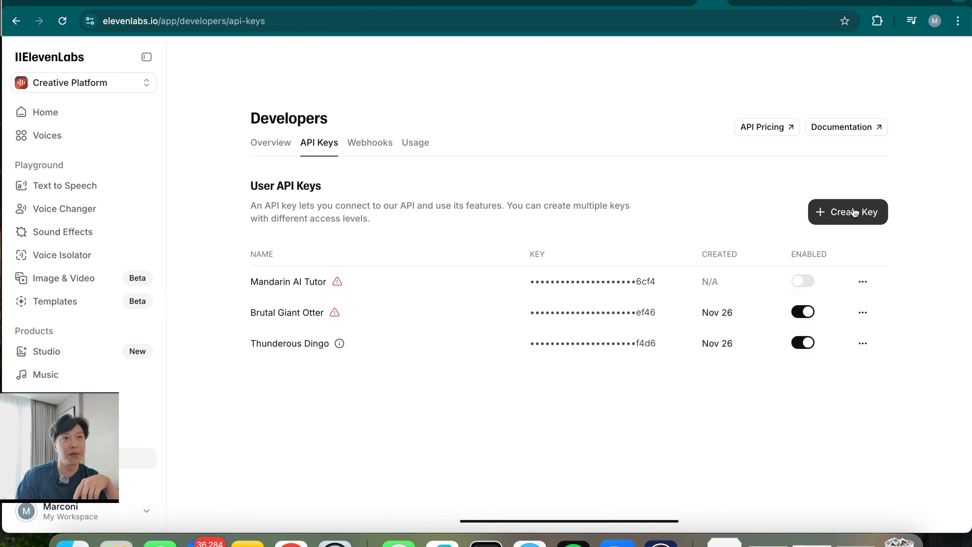
click(677, 3)
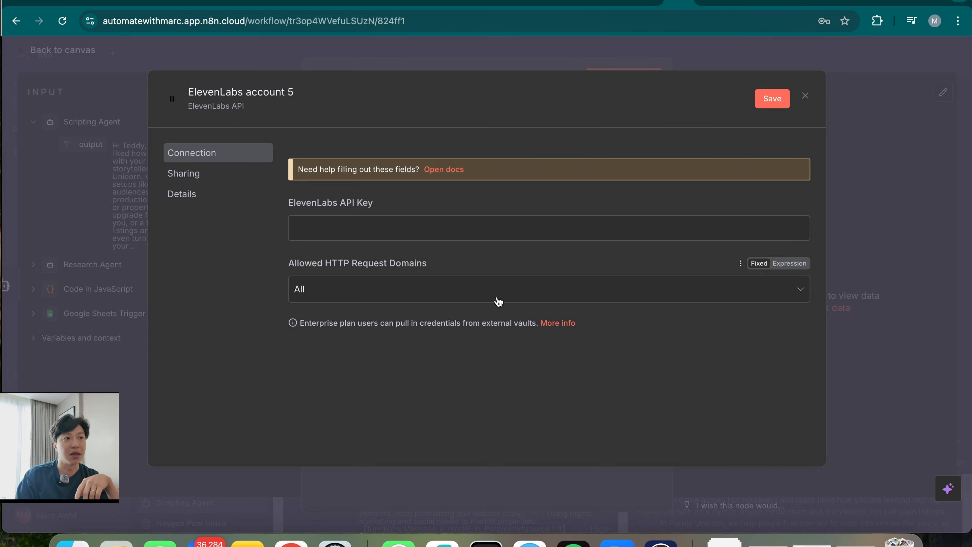
Discard the new credential, keep ElevenLabs account 4, and set the node's Voice to By ID
click(808, 97)
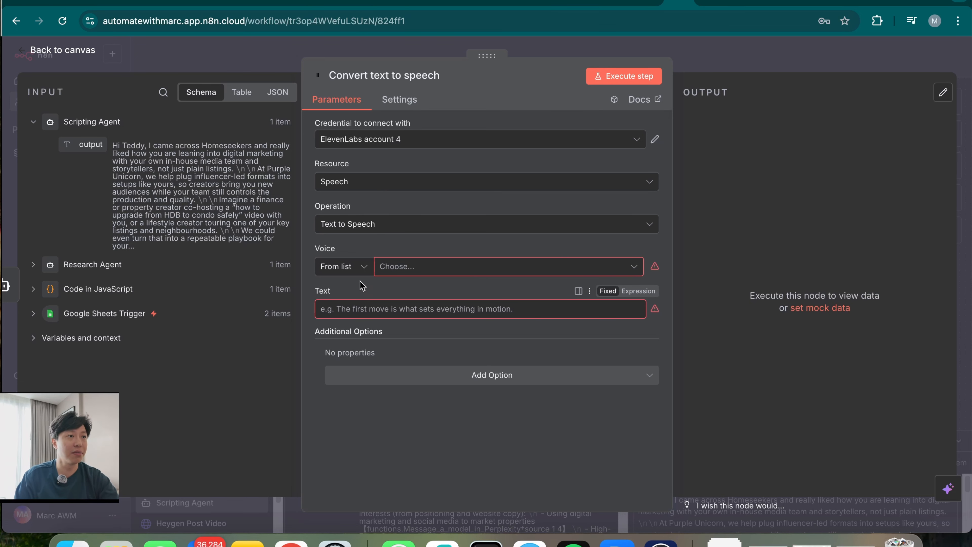
click(448, 270)
click(343, 266)
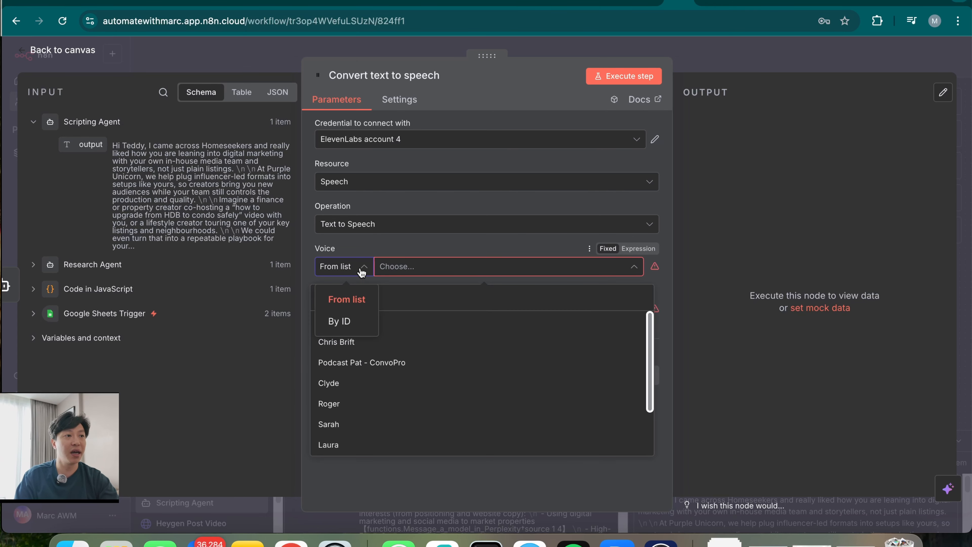
click(335, 319)
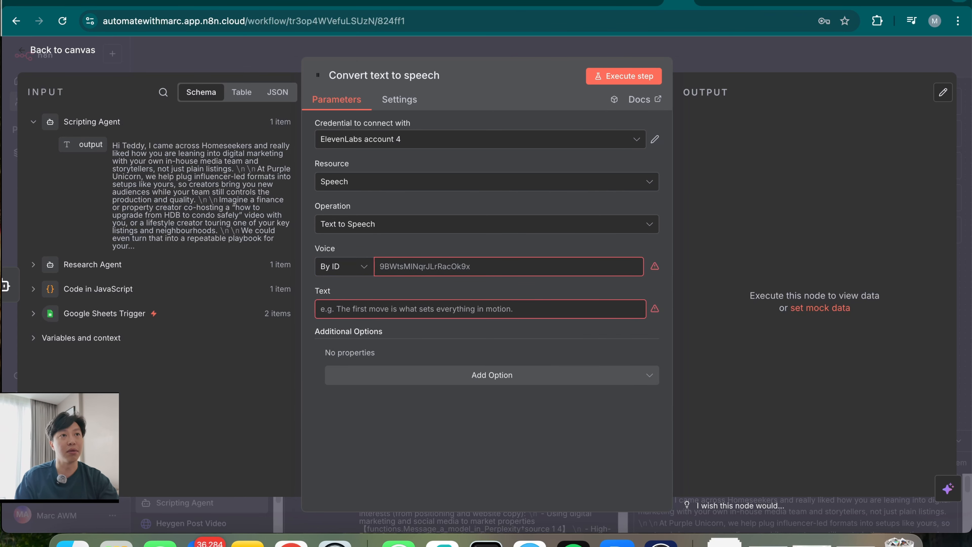
click(751, 5)
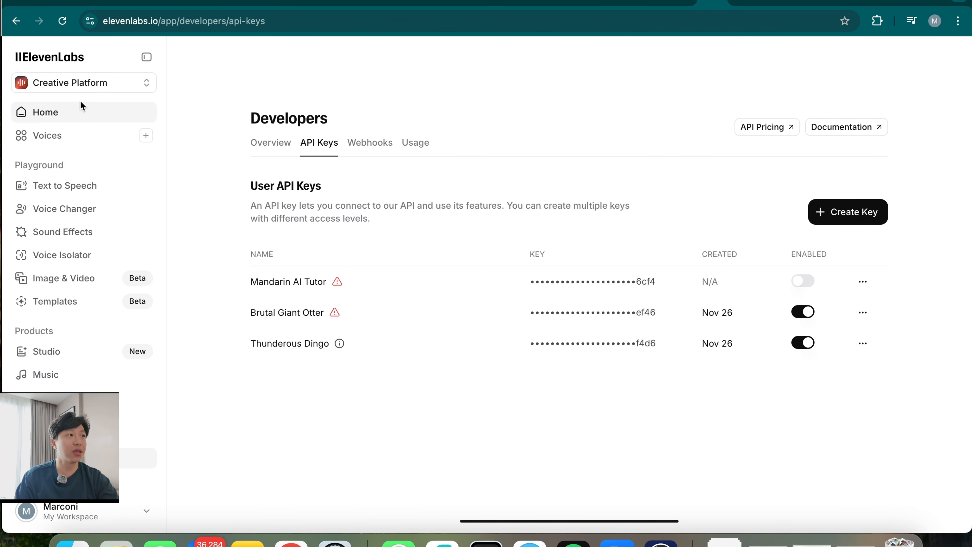
Copy the voice ID of the top voice in ElevenLabs My Voices, then focus n8n's Voice ID field
click(68, 115)
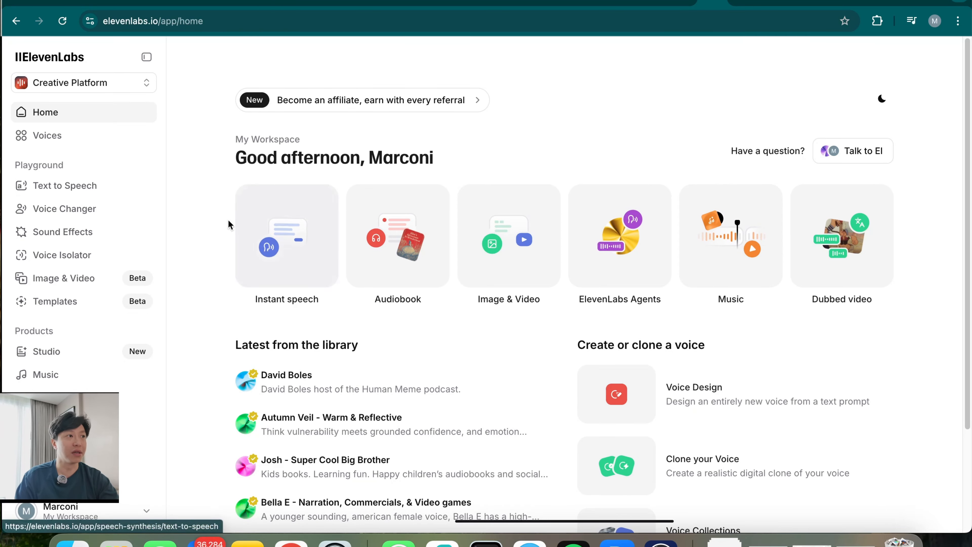
click(71, 136)
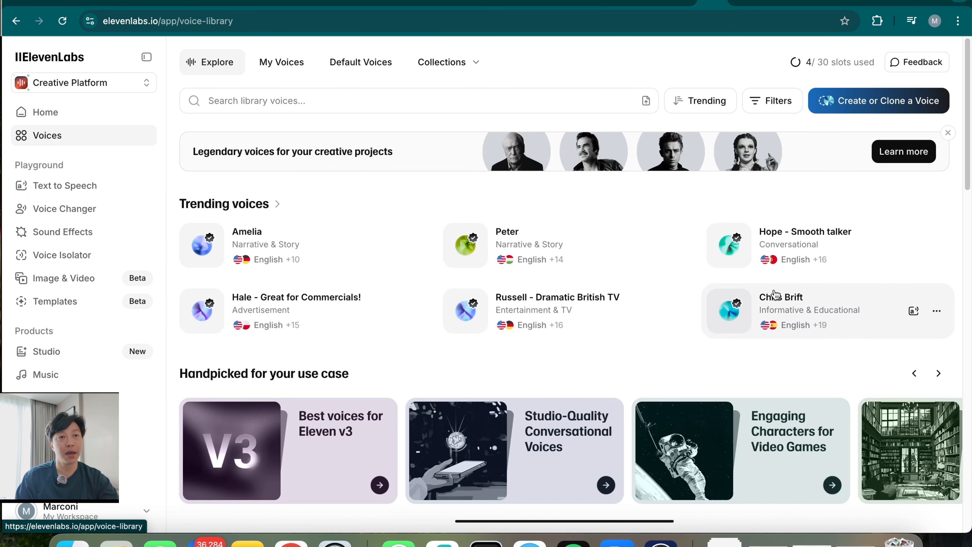
click(859, 109)
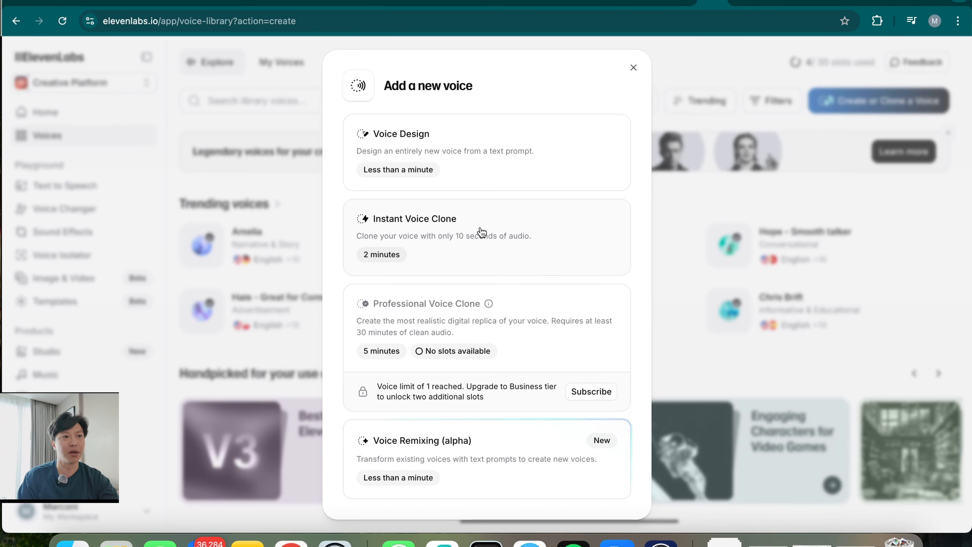
click(171, 388)
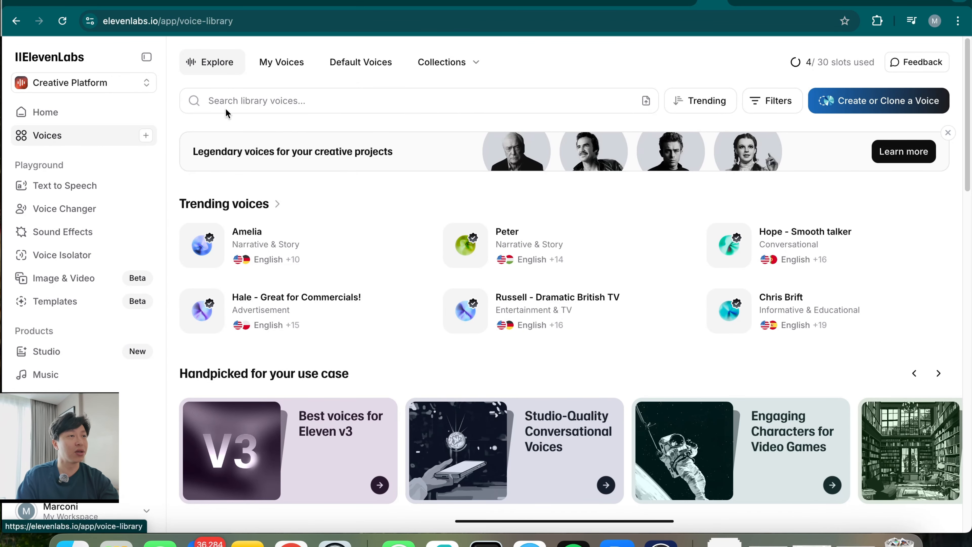
click(282, 65)
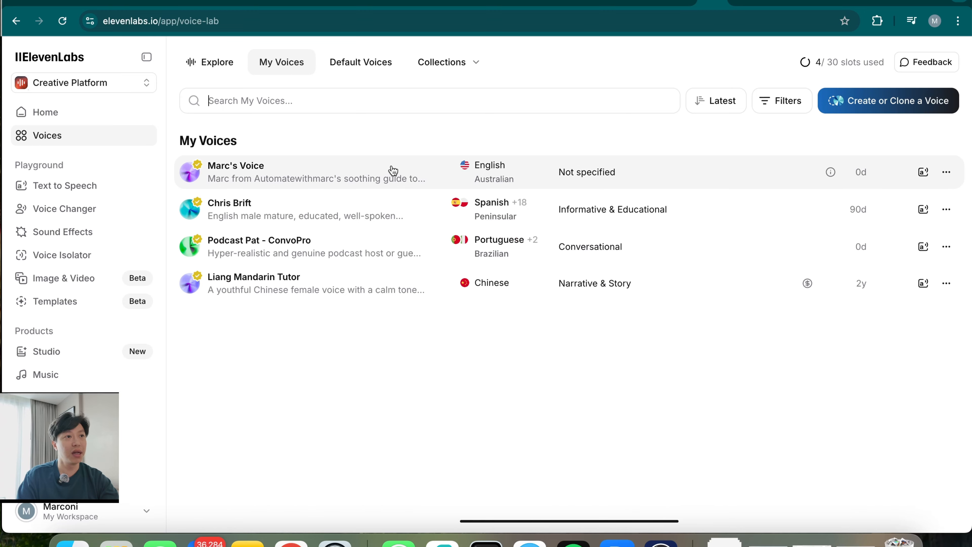
click(947, 172)
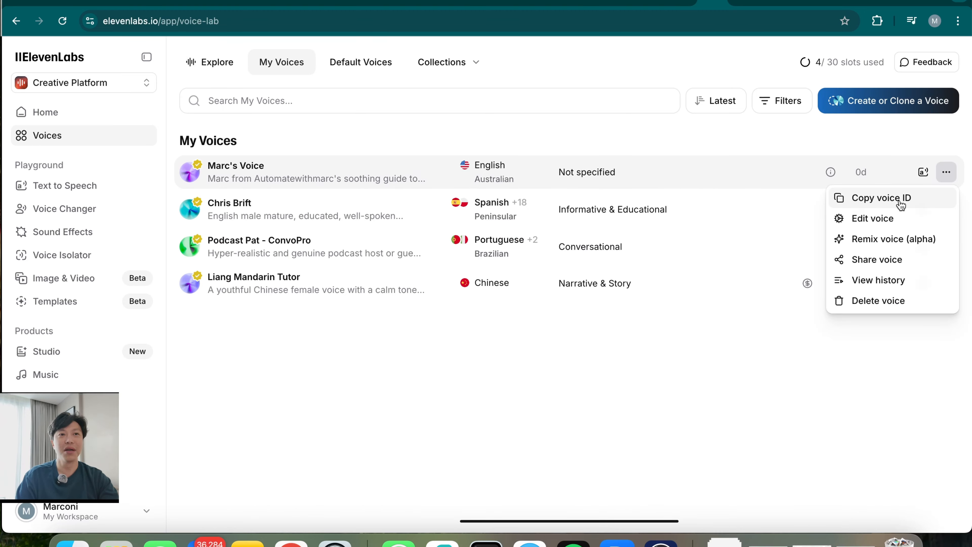
click(902, 206)
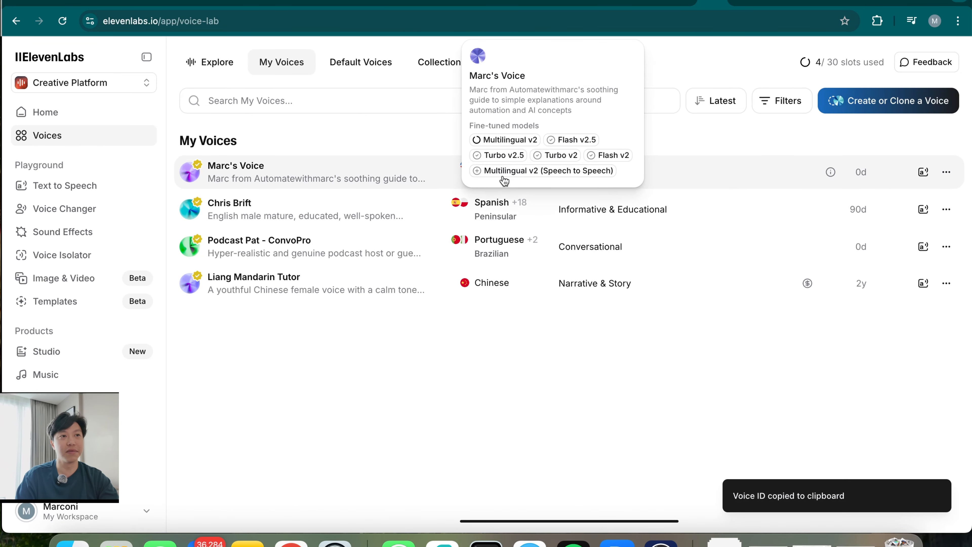
click(680, 5)
click(449, 266)
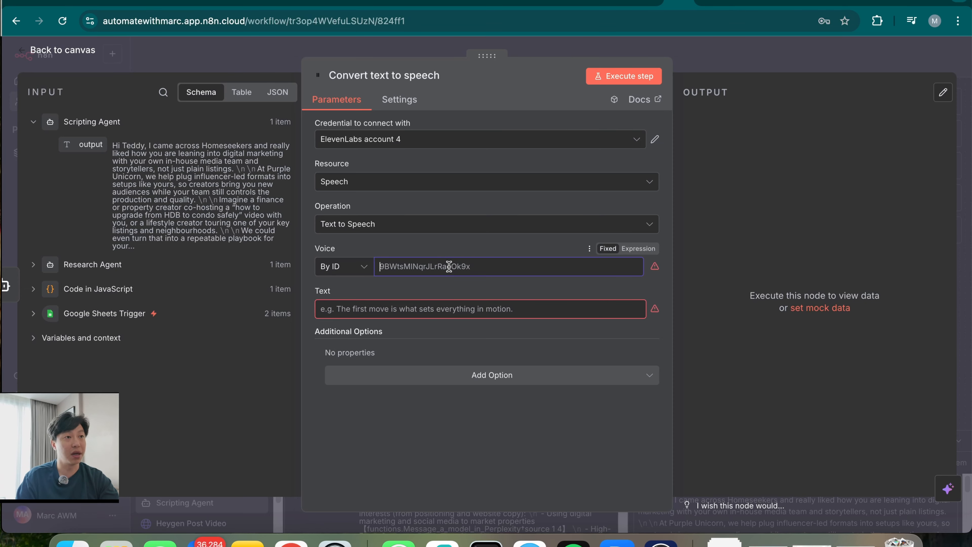
Paste the voice ID, map the Scripting Agent output into Text, and run it to get audio.textToSpeech.mp3
key(super+v)
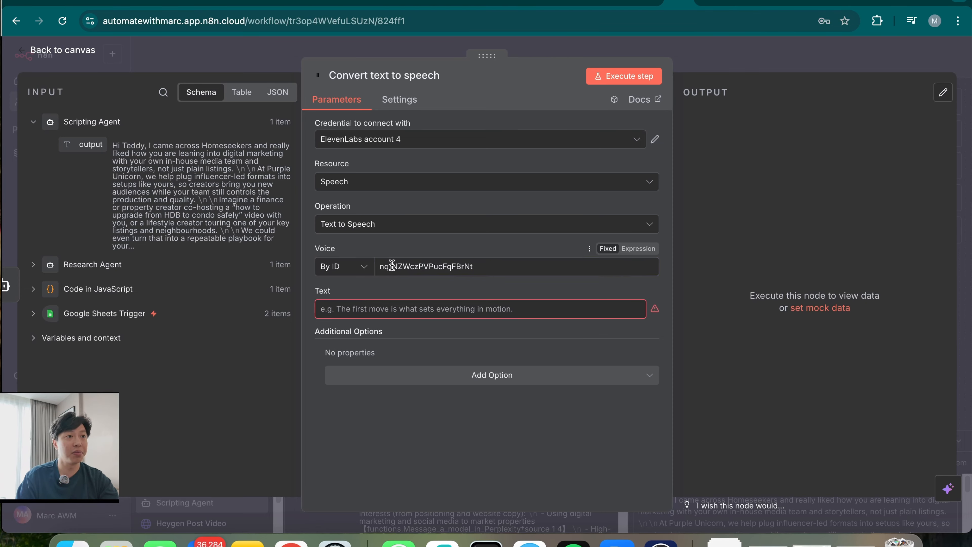
click(477, 308)
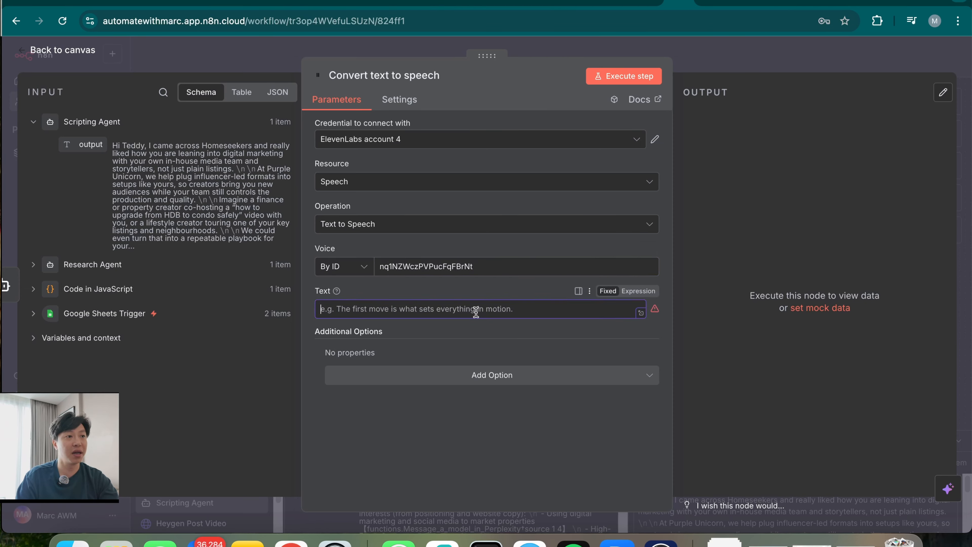
drag(85, 144, 395, 309)
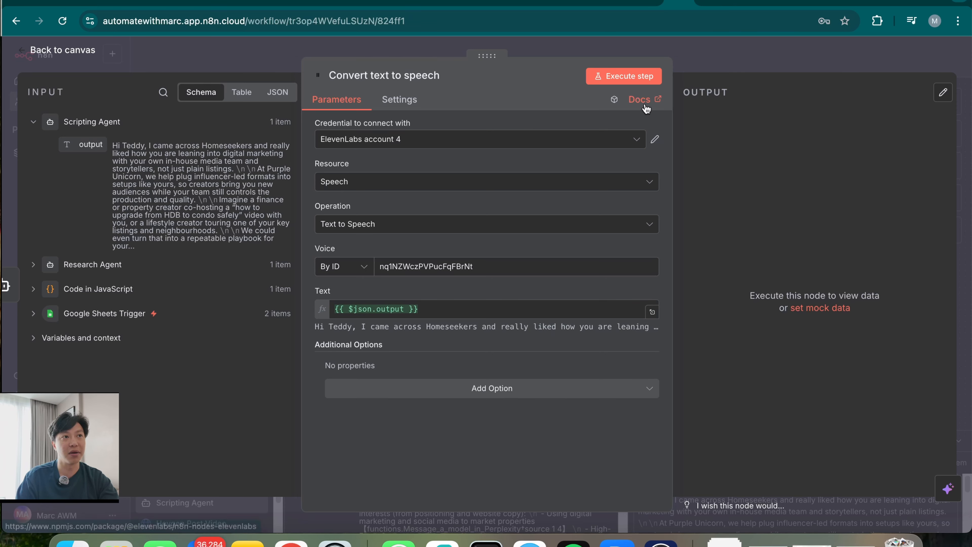
click(641, 76)
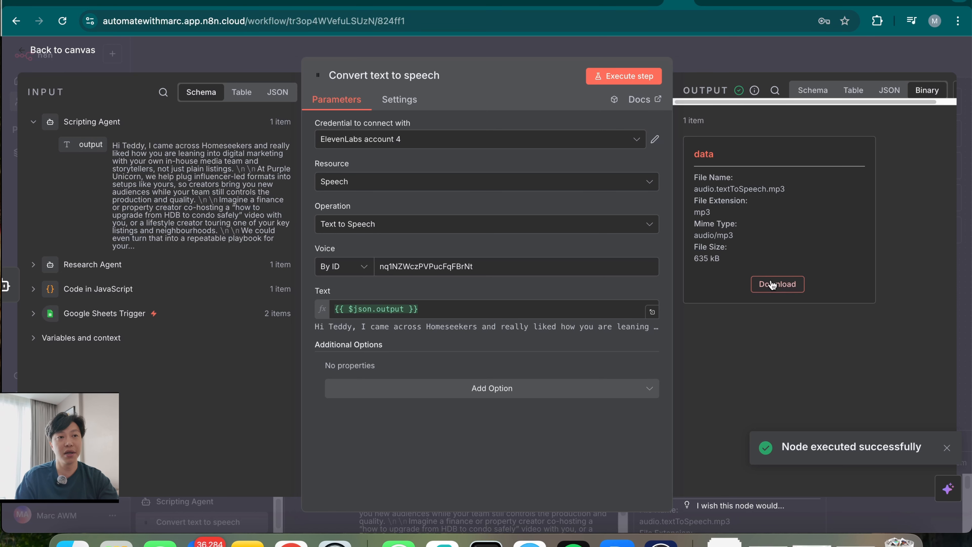
click(786, 46)
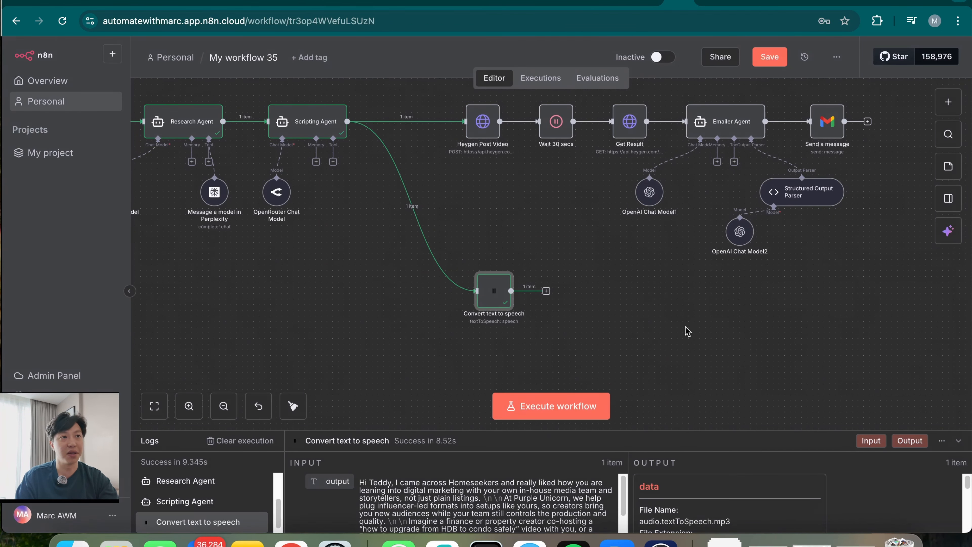
Add a Google Drive Upload file step after the text-to-speech node
click(463, 284)
text(drive)
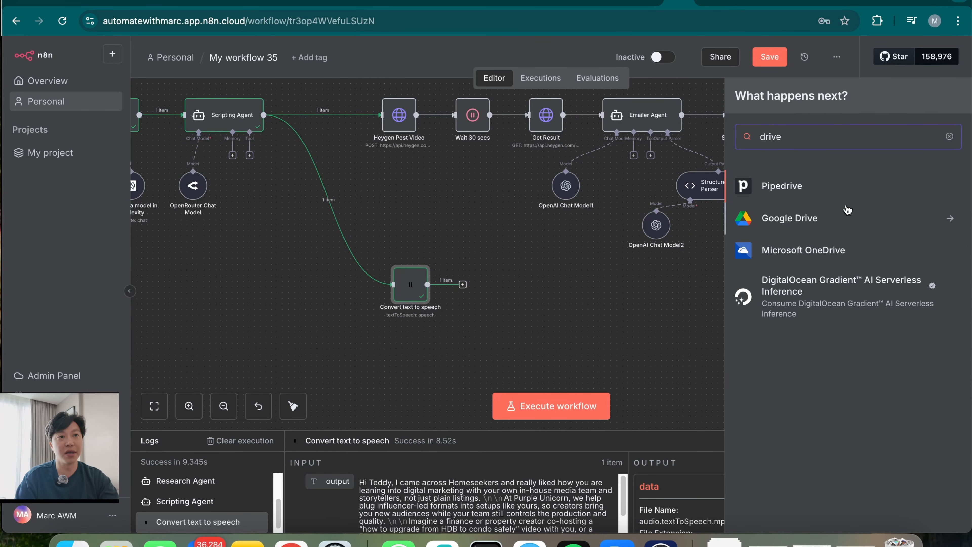
click(835, 224)
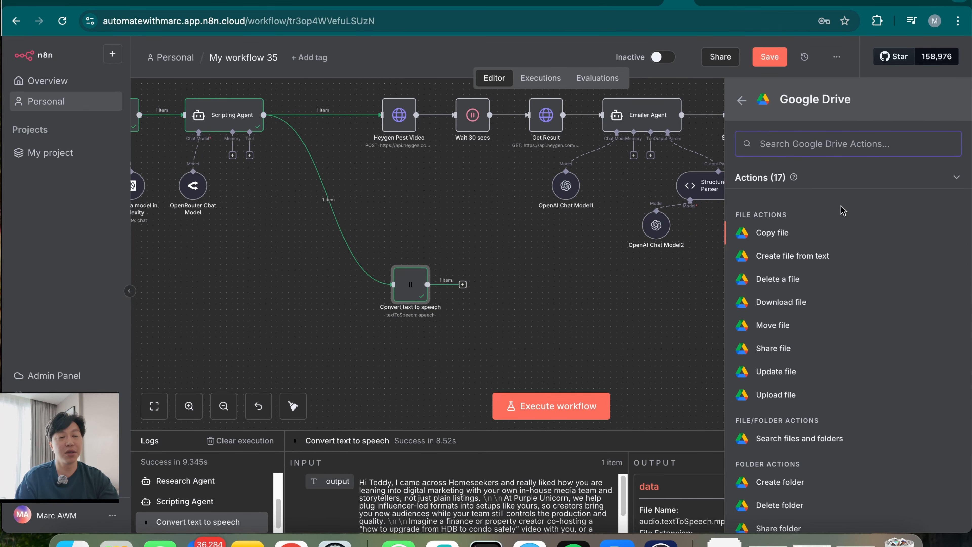
click(817, 399)
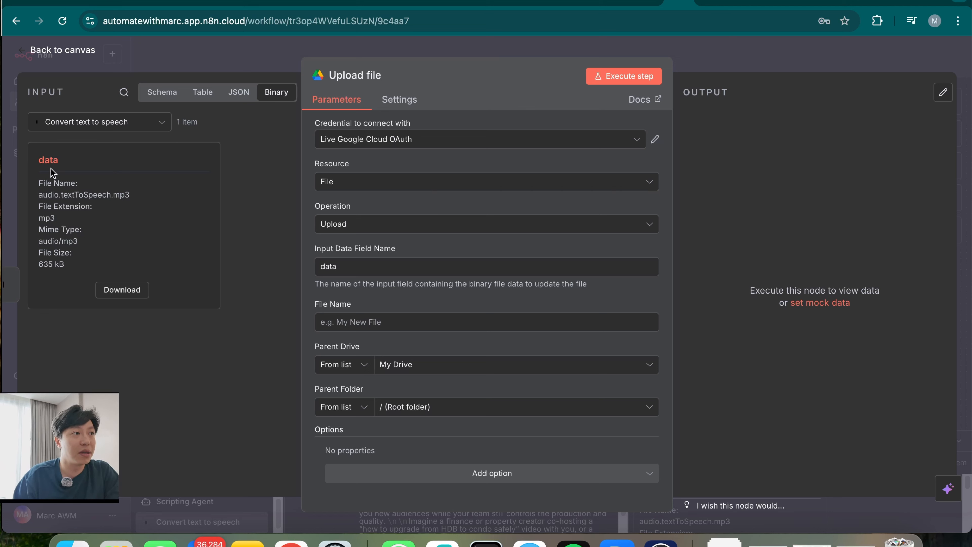
Name the upload Voice Note and set its parent folder to n8n Folder
text(Au)
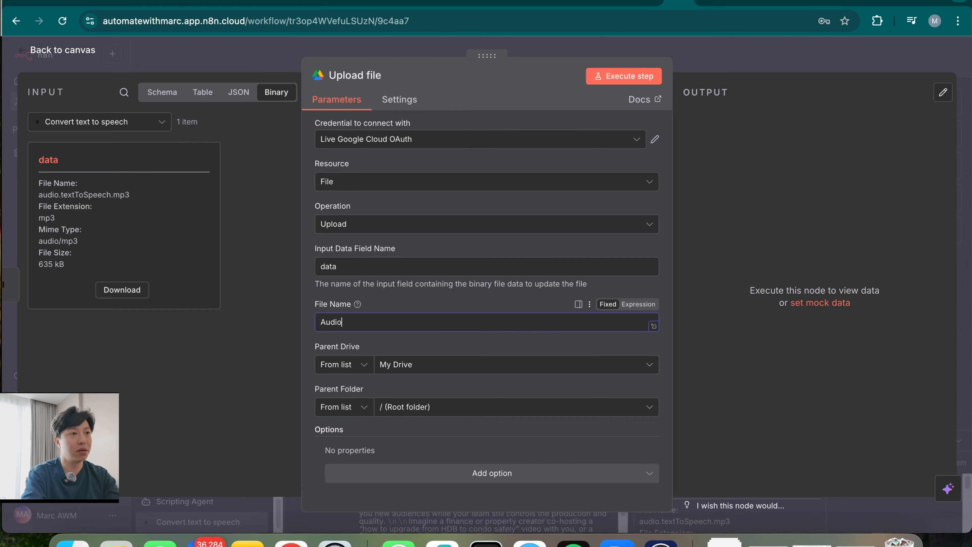
text(dio)
key(BackSpace)
key(BackSpace)
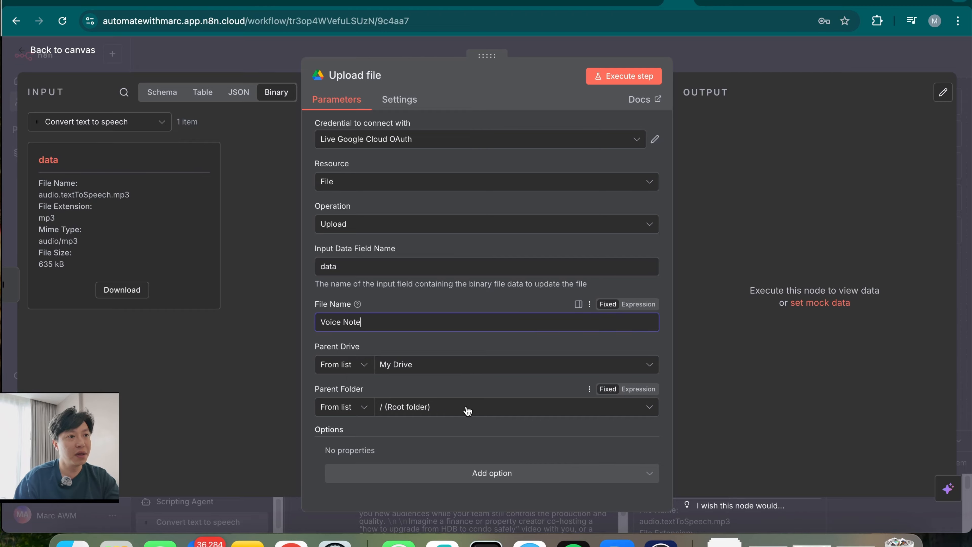
click(465, 407)
text(n8n)
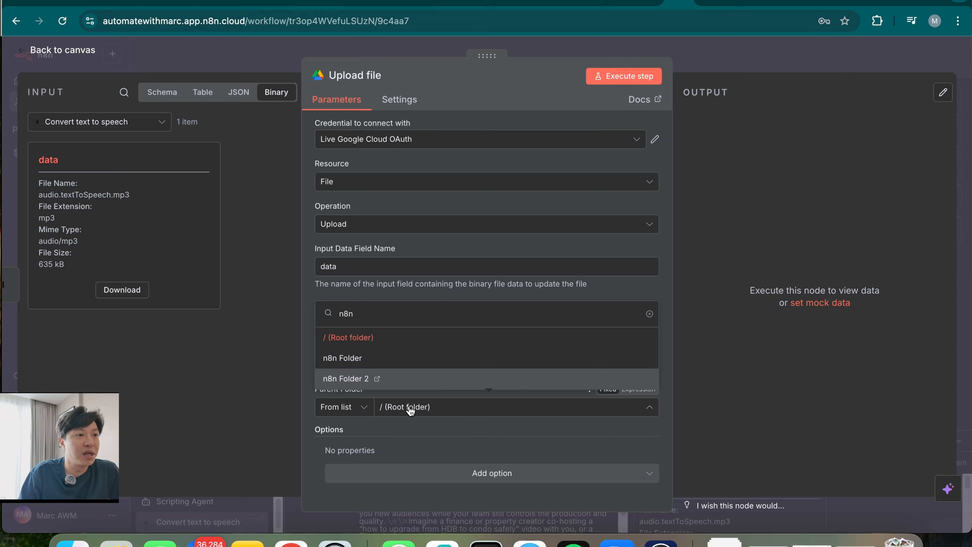
click(398, 364)
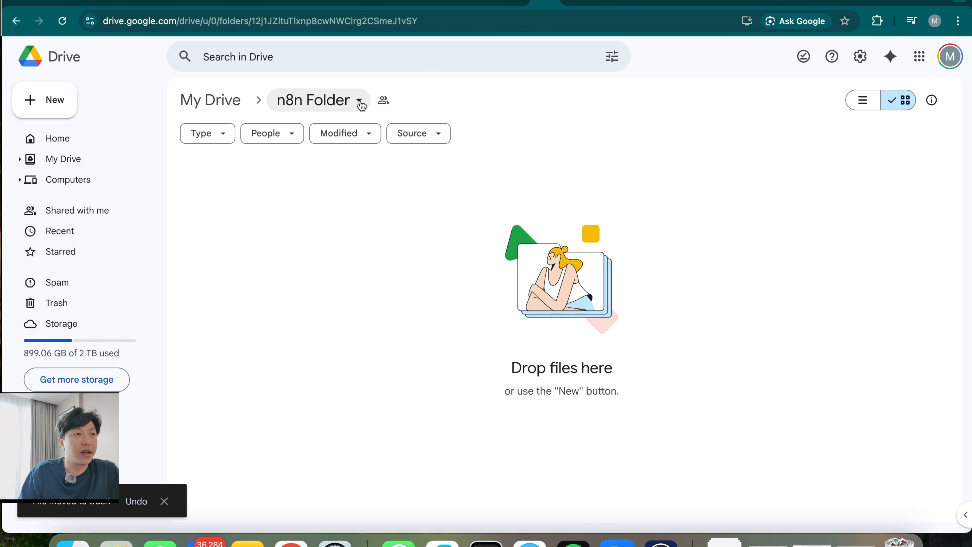
click(361, 104)
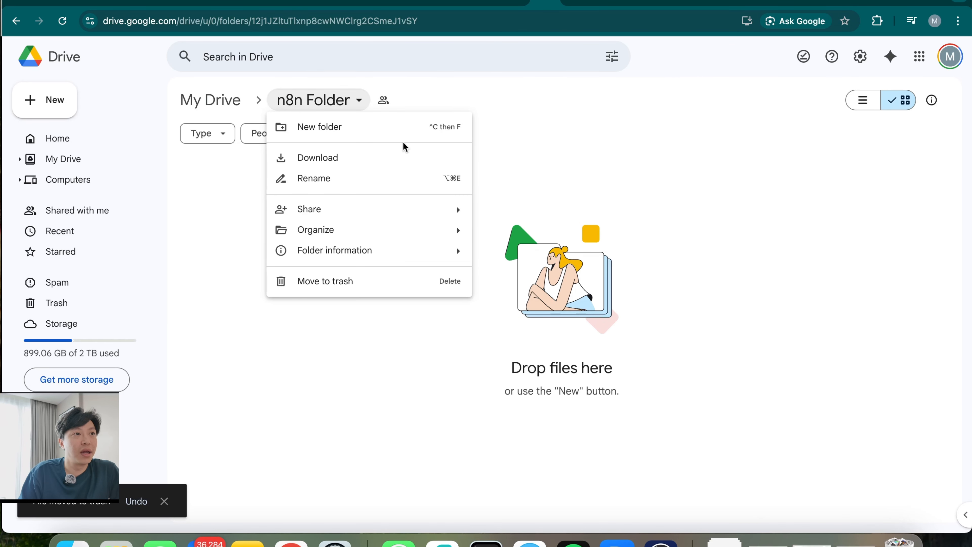
Run the Upload file step and confirm Voice Note appears in the Drive n8n Folder
click(564, 162)
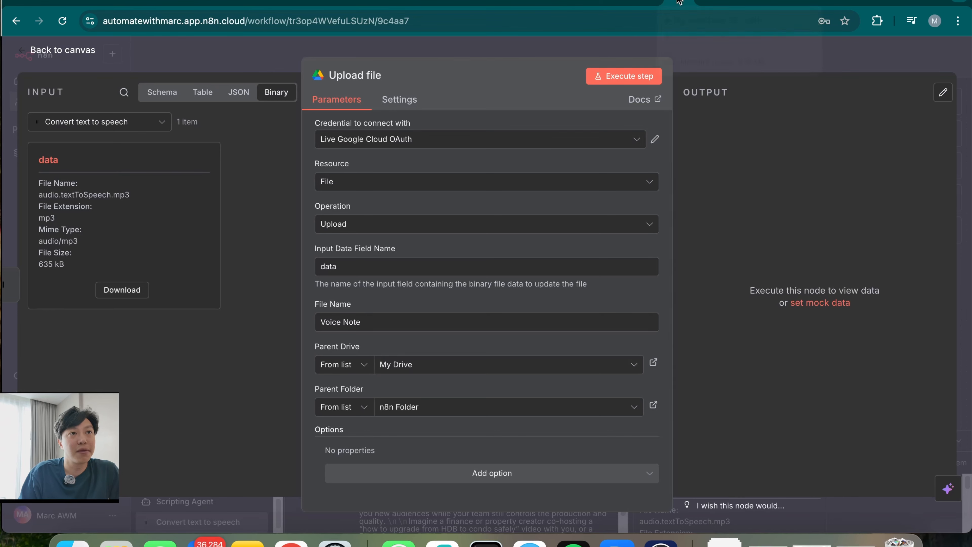
click(680, 3)
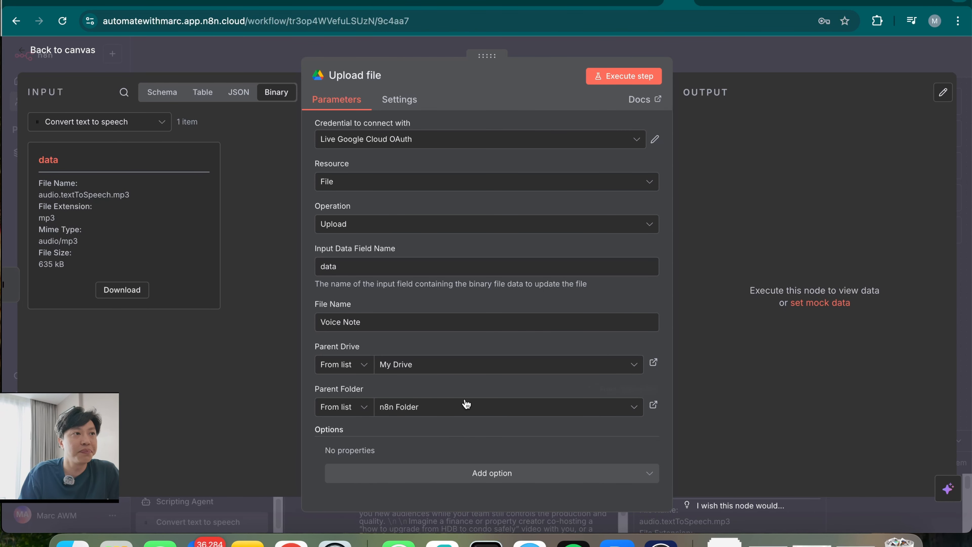
click(630, 76)
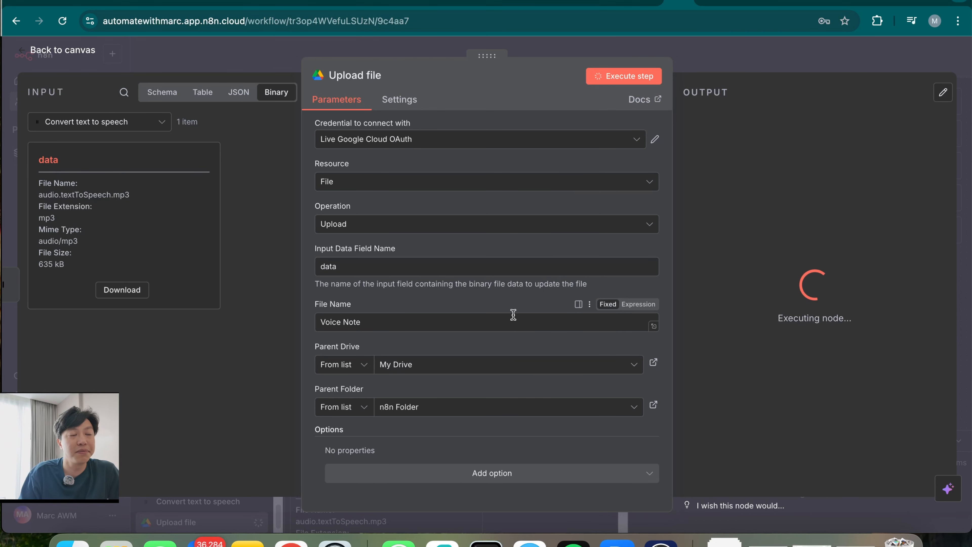
click(541, 2)
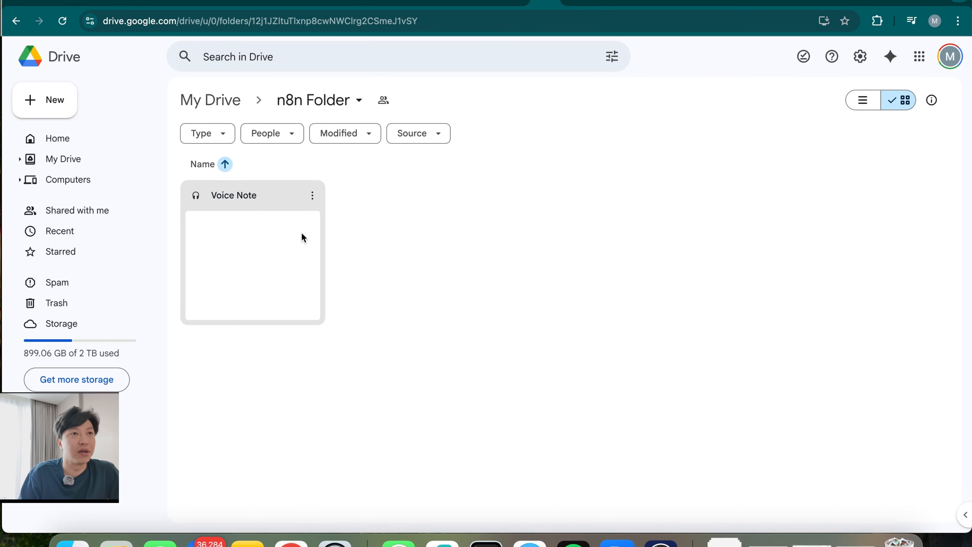
click(676, 3)
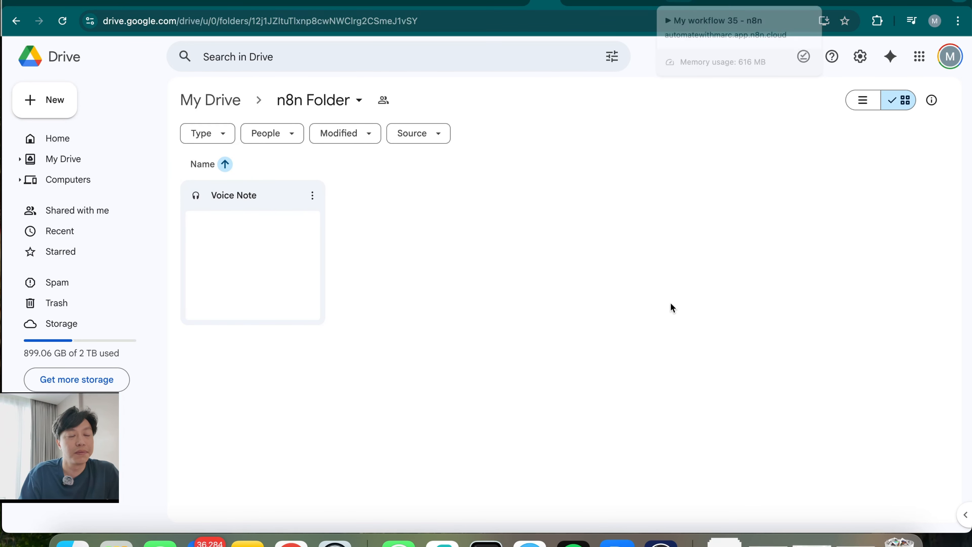
Find the uploaded file's webContentLink download address in the Upload file output
double_click(371, 293)
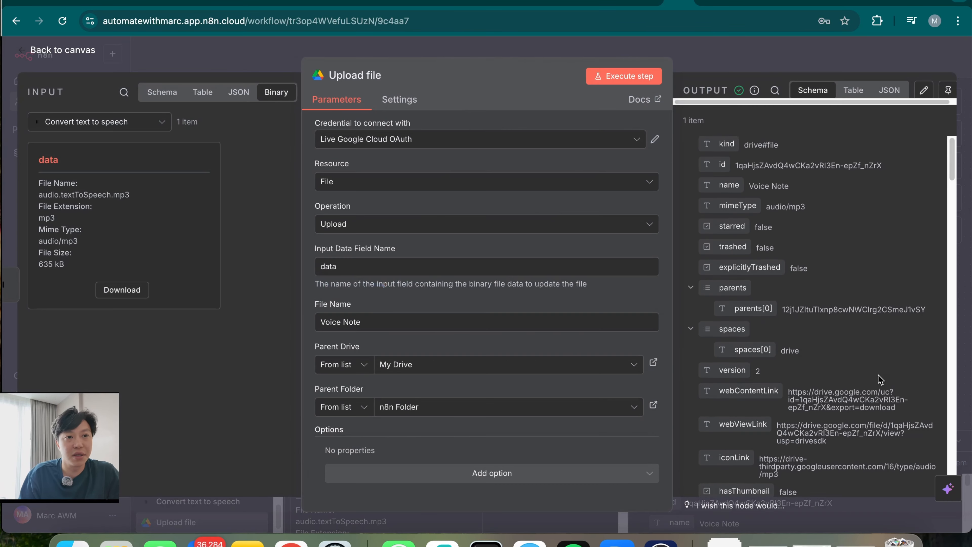
scroll(799, 231, down, 10)
scroll(798, 206, down, 1)
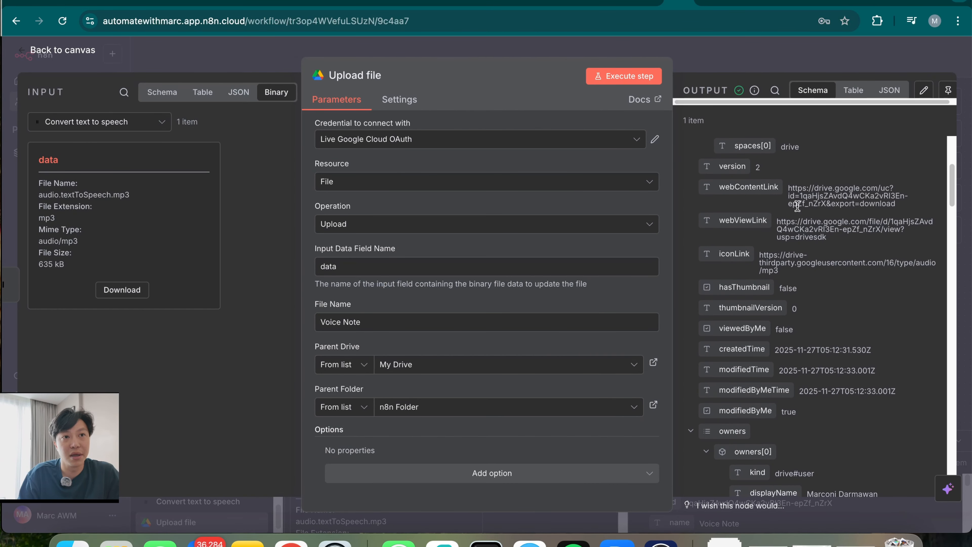
drag(794, 189, 906, 211)
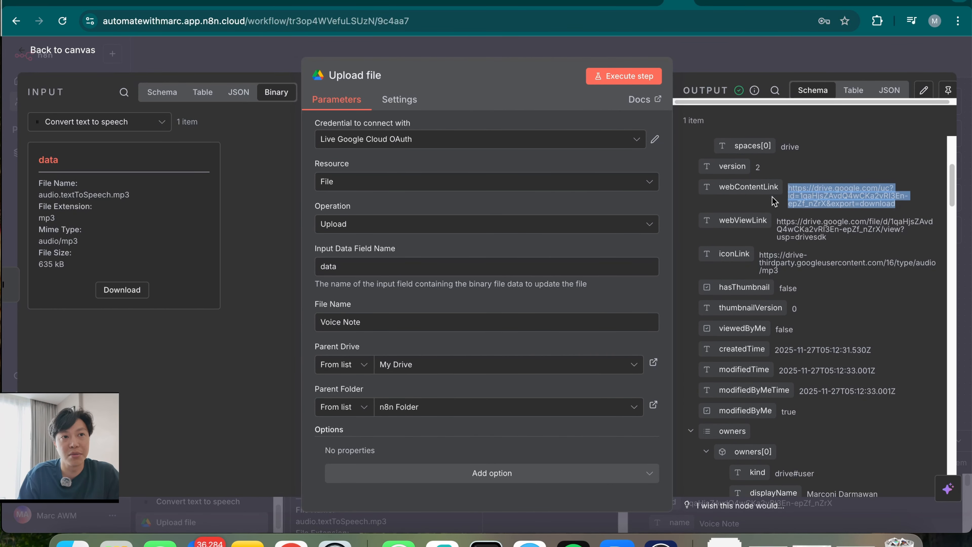
click(760, 57)
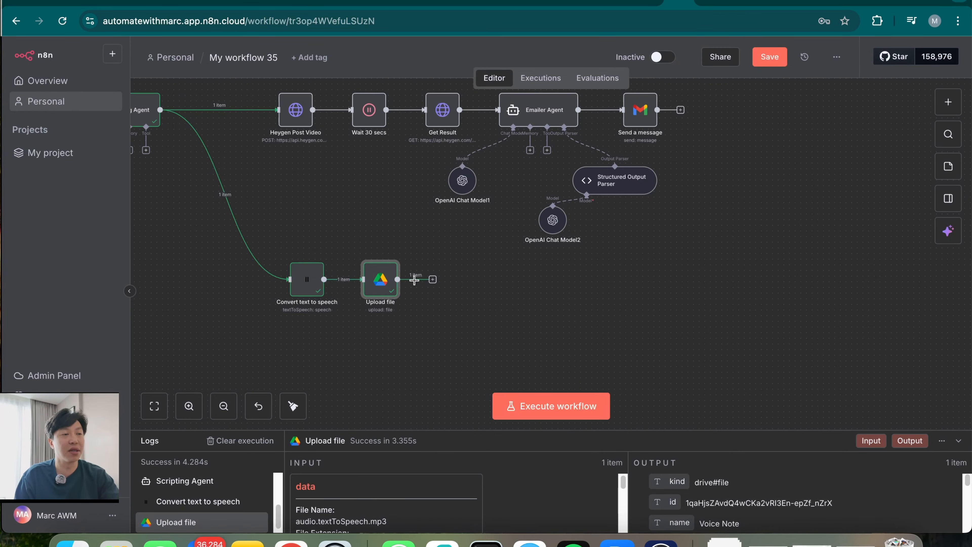
Add a Twilio send SMS message step after Upload file
click(433, 279)
text(twil)
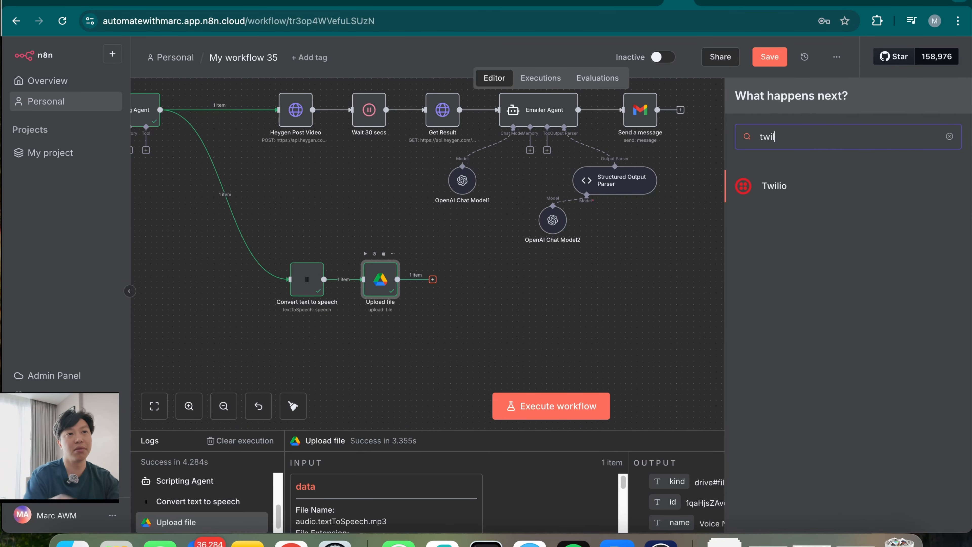
click(840, 198)
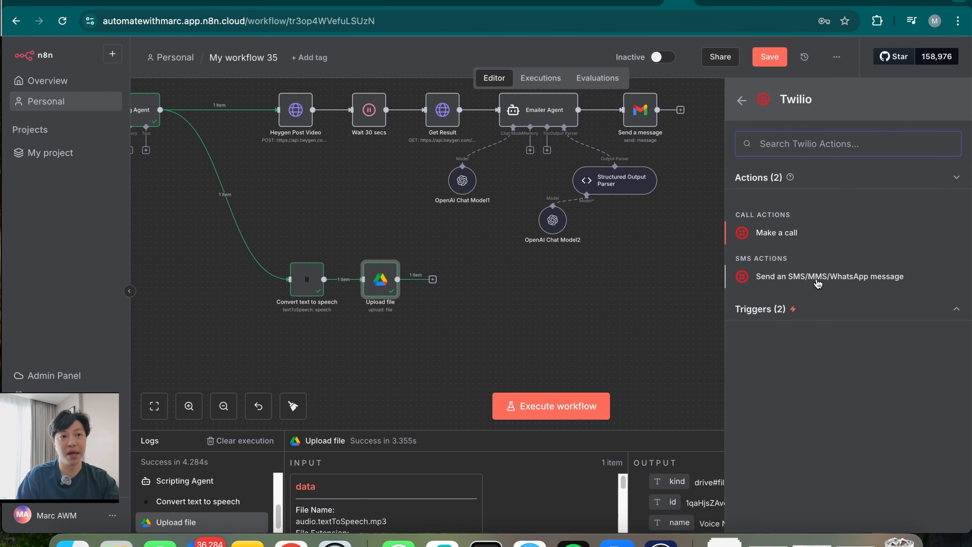
click(836, 278)
Try the existing Twilio credential, then copy the Account SID from the Twilio Console
click(478, 140)
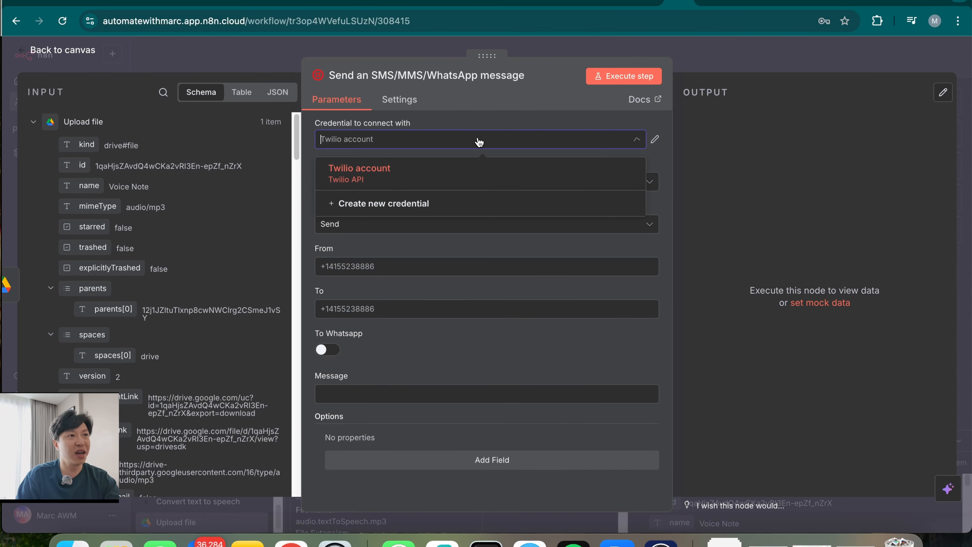
click(524, 114)
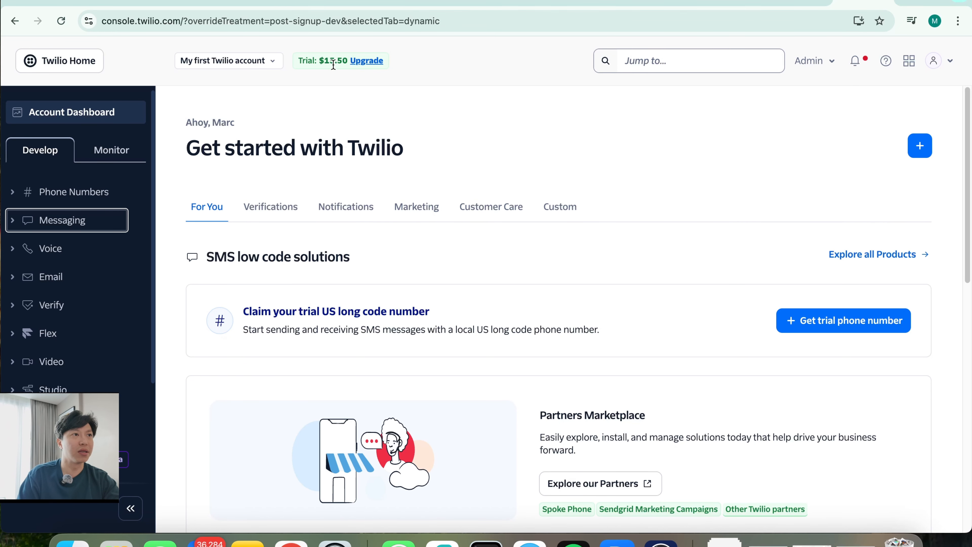
click(51, 196)
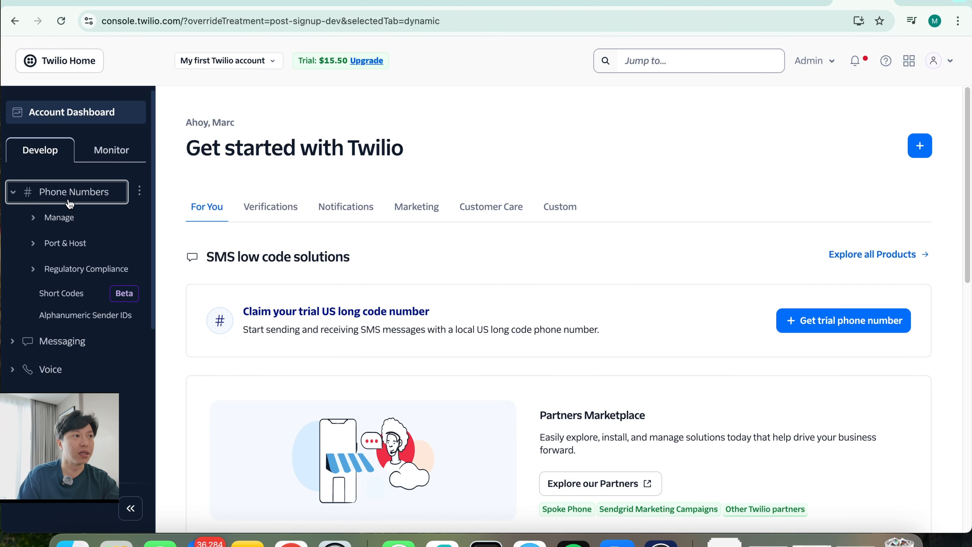
scroll(406, 311, down, 10)
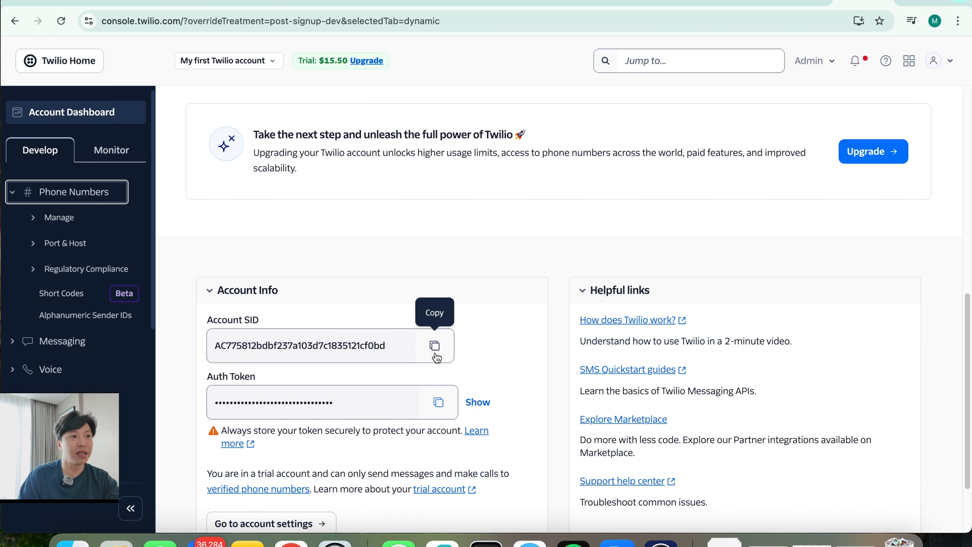
click(435, 346)
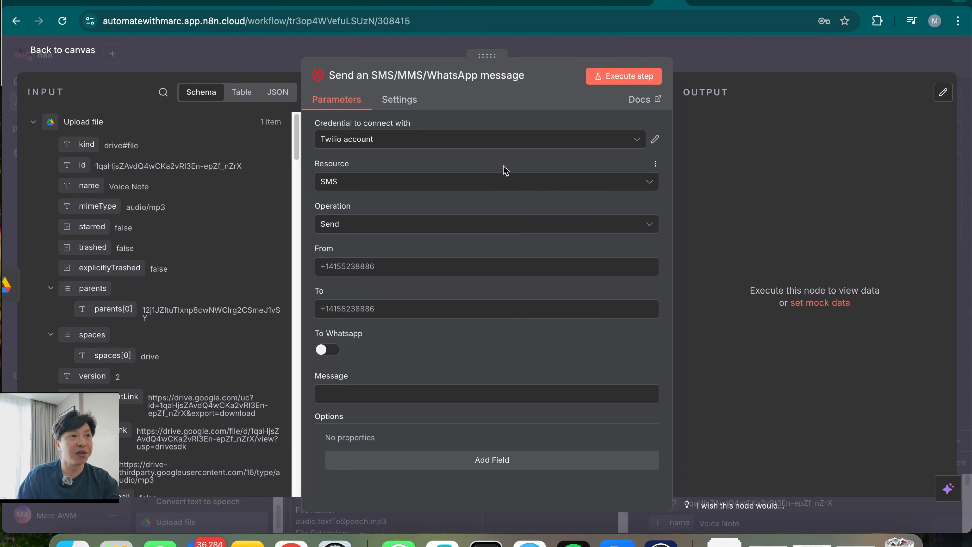
Create and save Twilio account 2 with the pasted Account SID and Auth Token, keeping Resource SMS
click(508, 141)
click(414, 204)
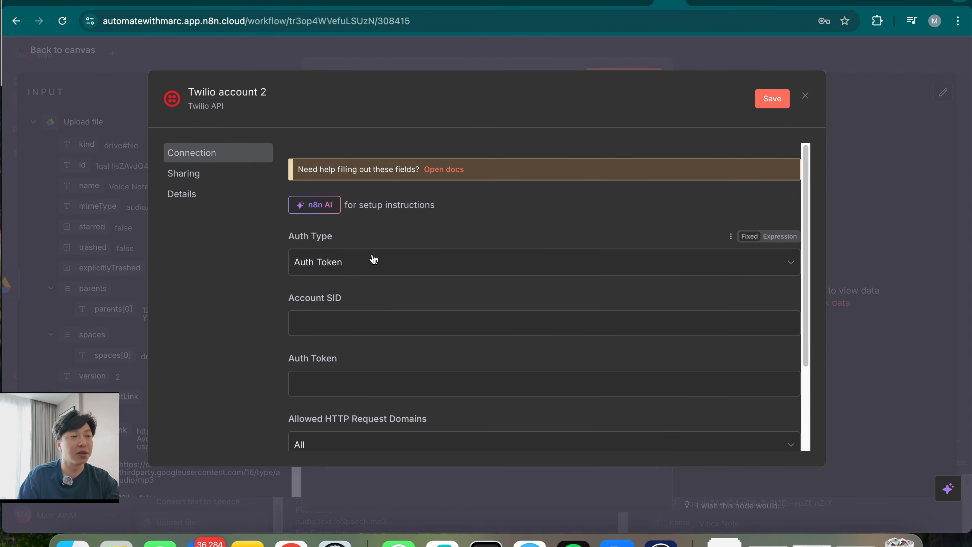
click(395, 325)
key(super+v)
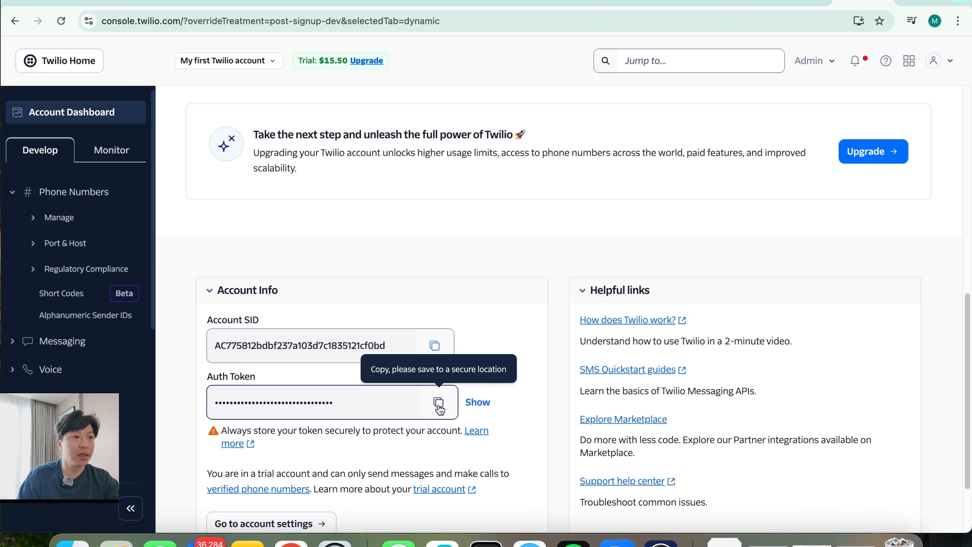
click(439, 406)
key(super+v)
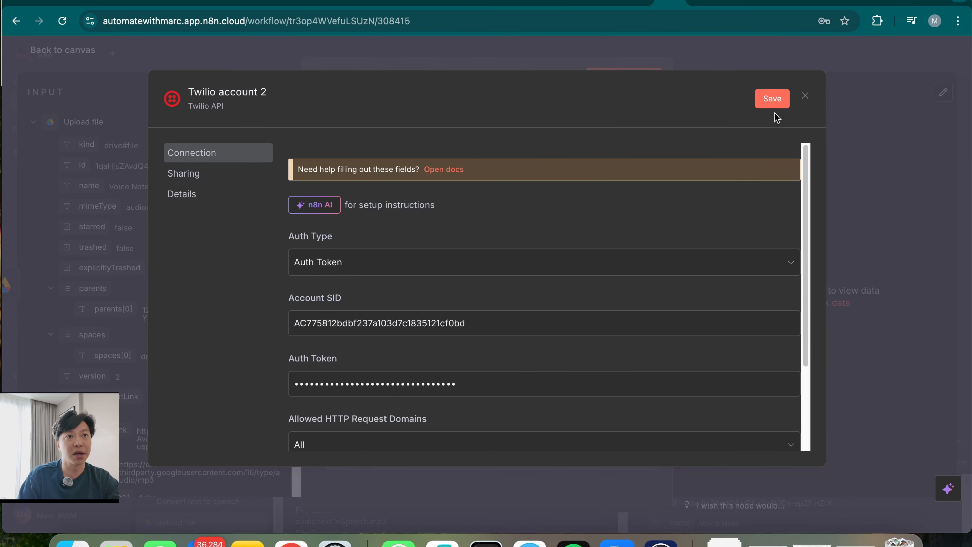
click(773, 104)
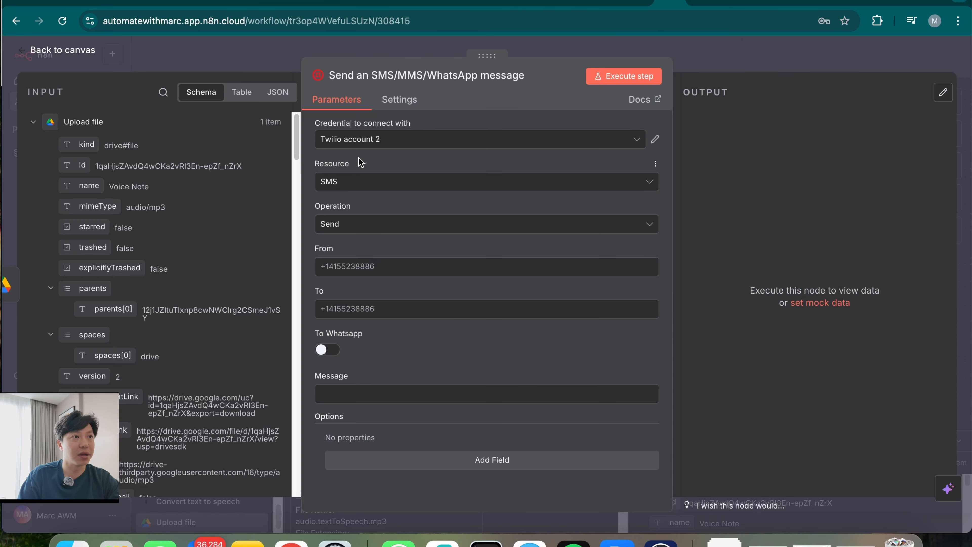
click(362, 185)
click(386, 239)
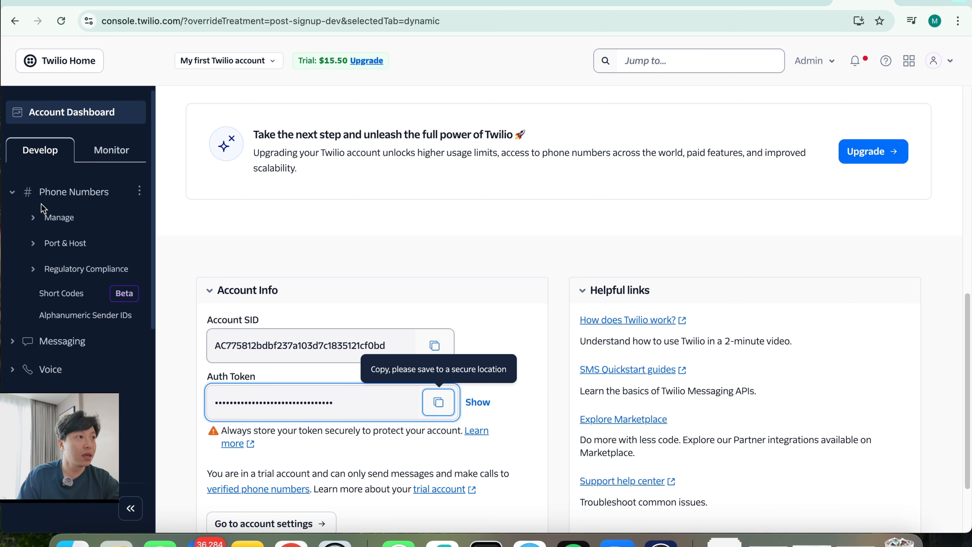
From Active Numbers, search for Canadian phone numbers with SMS and MMS capability
click(55, 198)
click(55, 198)
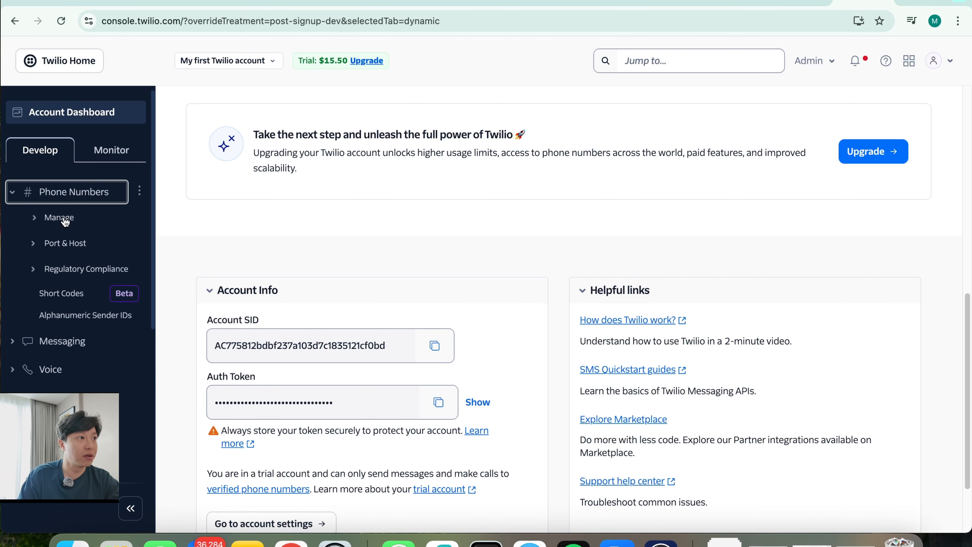
click(61, 218)
click(89, 239)
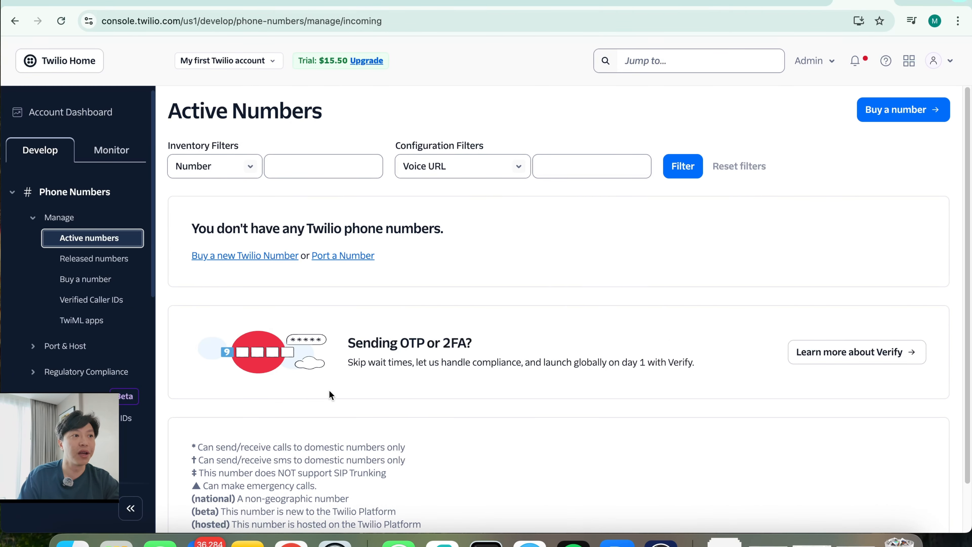
click(903, 114)
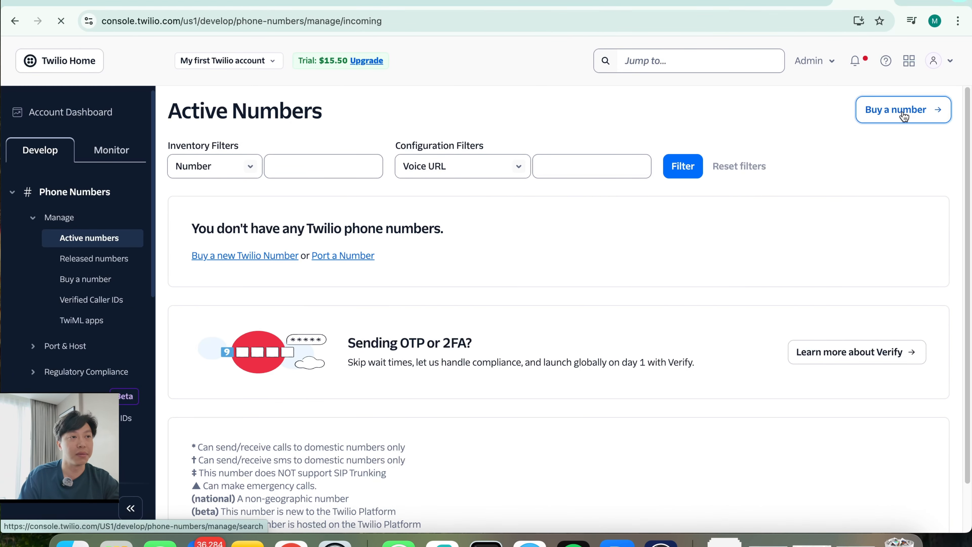
text(canad)
key(Return)
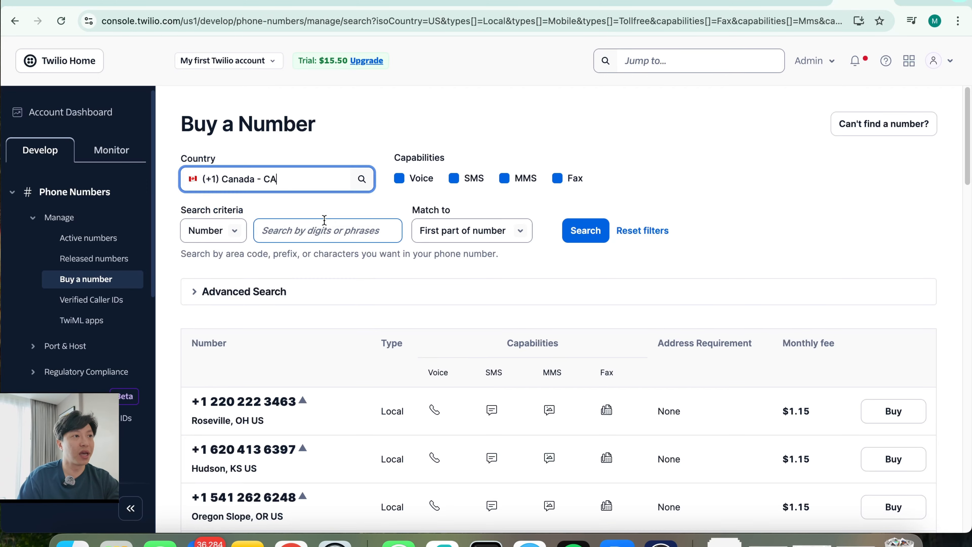
click(455, 178)
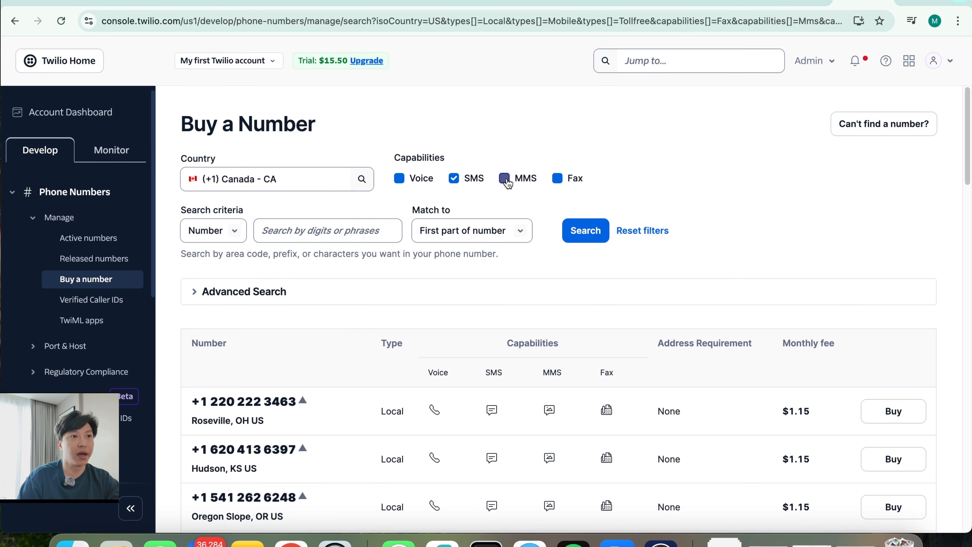
click(507, 179)
click(580, 230)
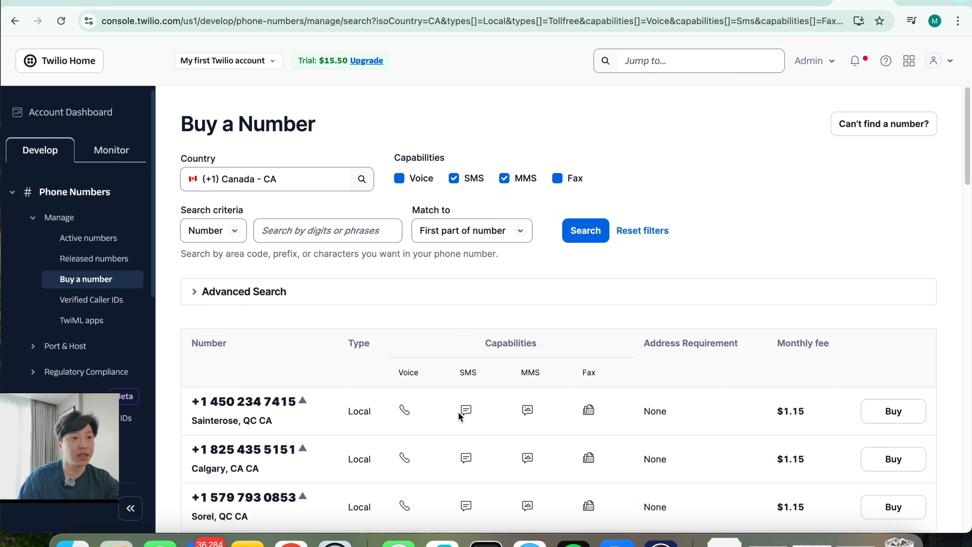
Buy the first listed Canadian number, accepting the emergency calling terms, and review its configuration
click(896, 413)
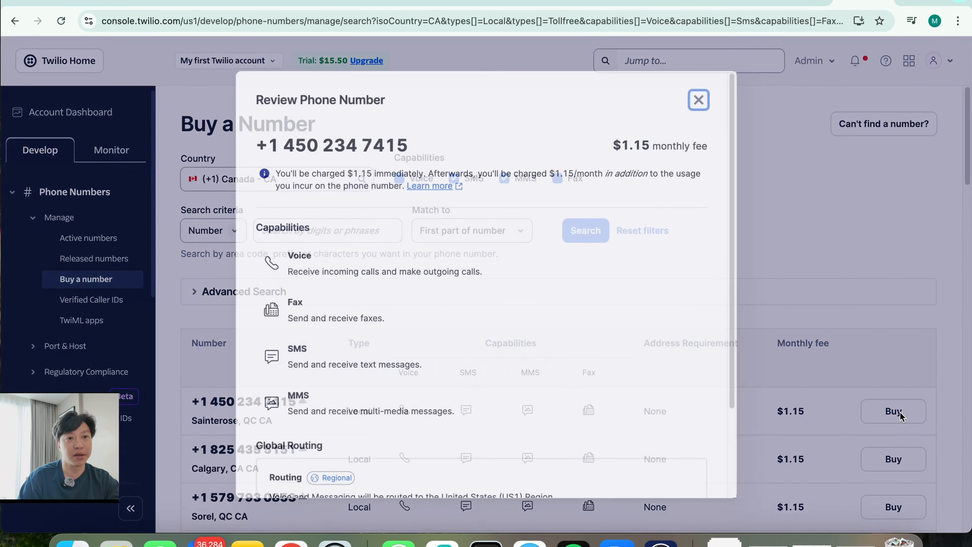
scroll(509, 380, down, 5)
click(260, 408)
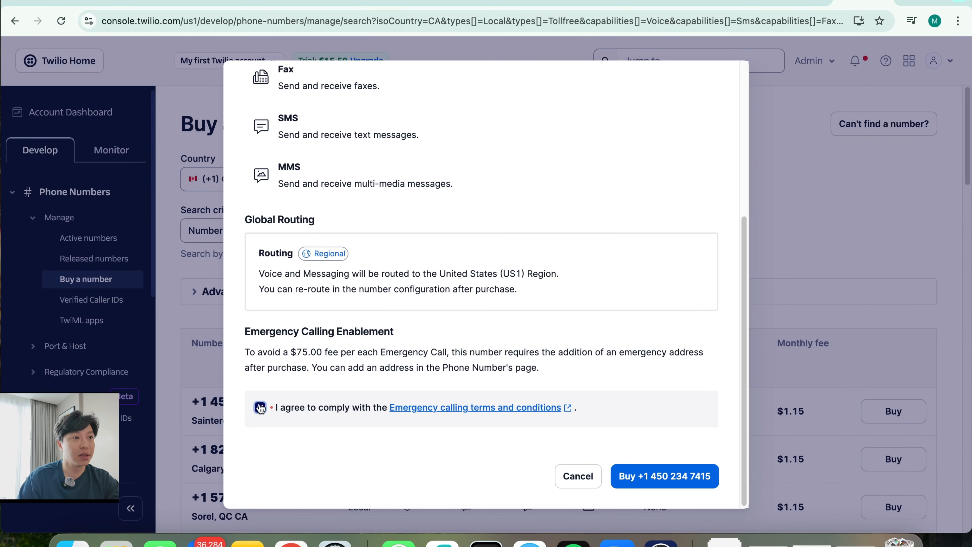
click(654, 485)
scroll(509, 427, down, 2)
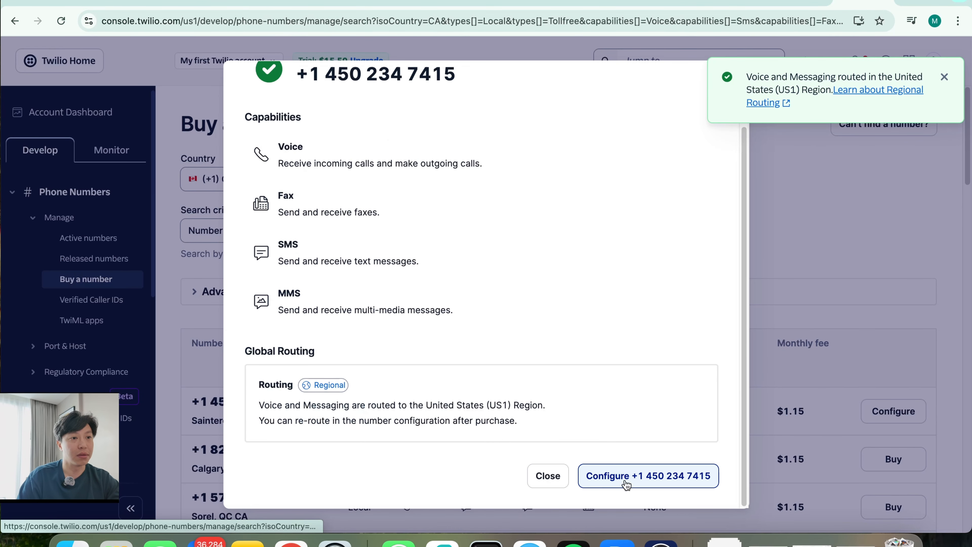
click(626, 484)
scroll(373, 426, down, 10)
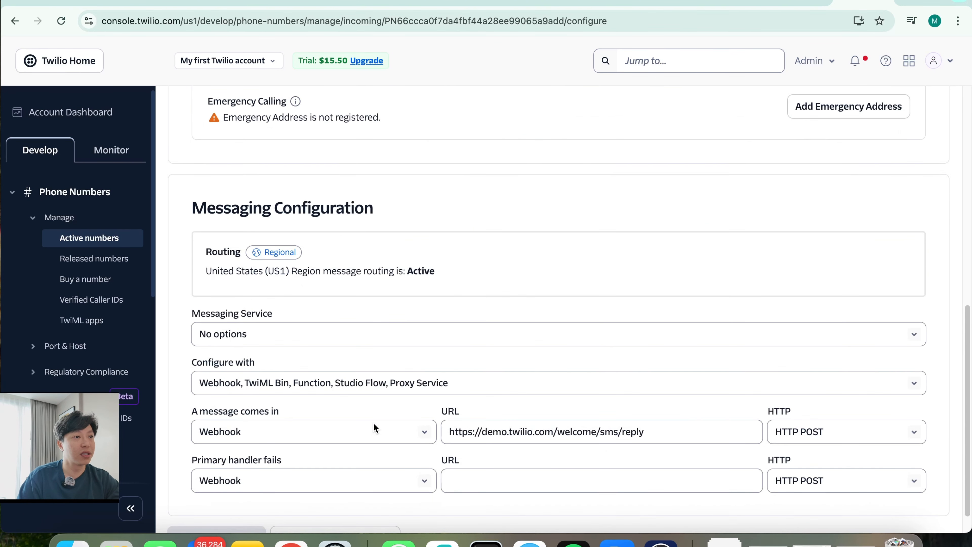
scroll(374, 426, down, 1)
scroll(519, 359, up, 1)
scroll(519, 359, down, 1)
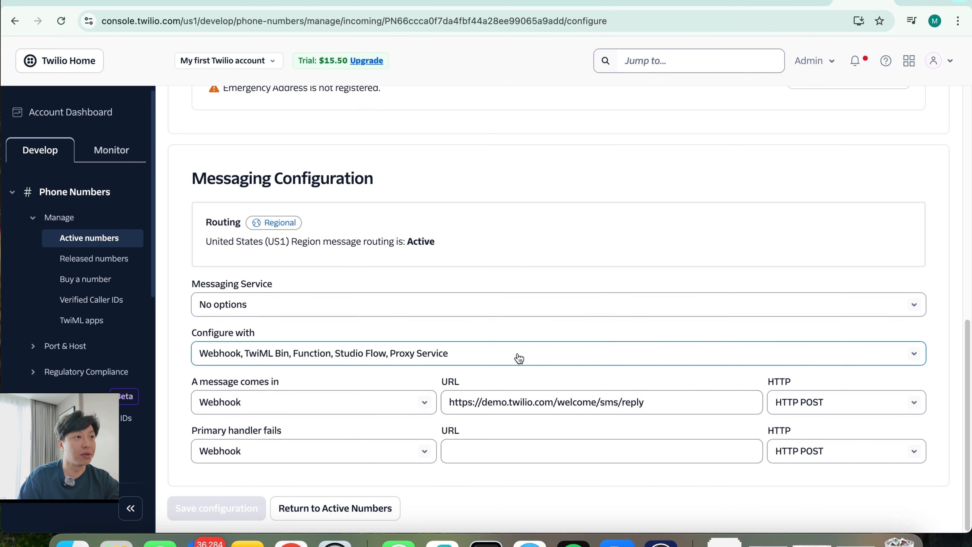
scroll(519, 359, up, 10)
scroll(519, 359, down, 5)
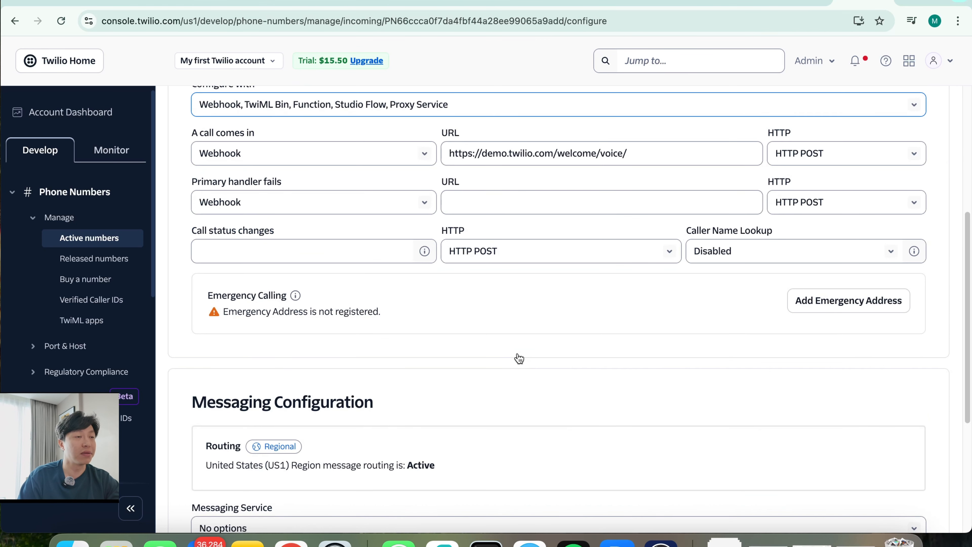
scroll(519, 359, down, 5)
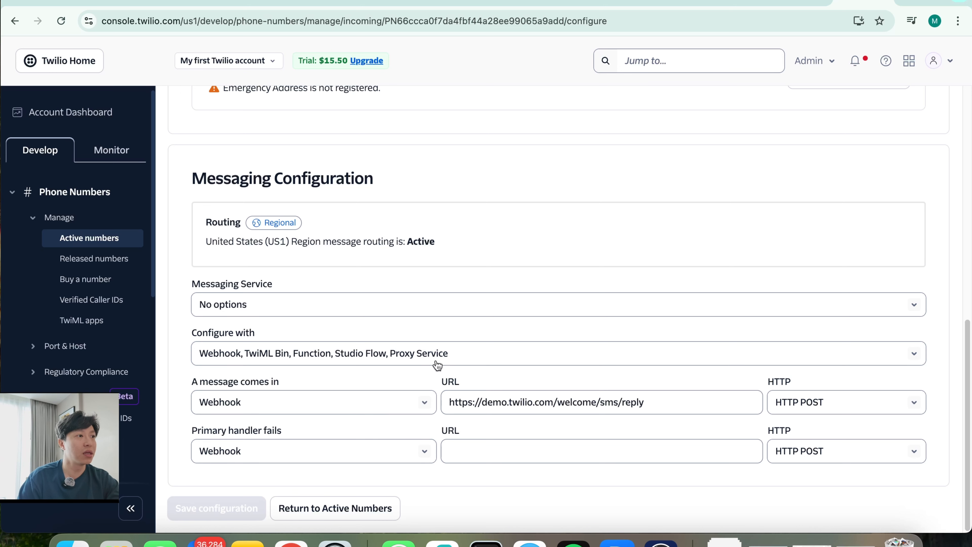
Copy the purchased number from the Active Numbers list
click(89, 238)
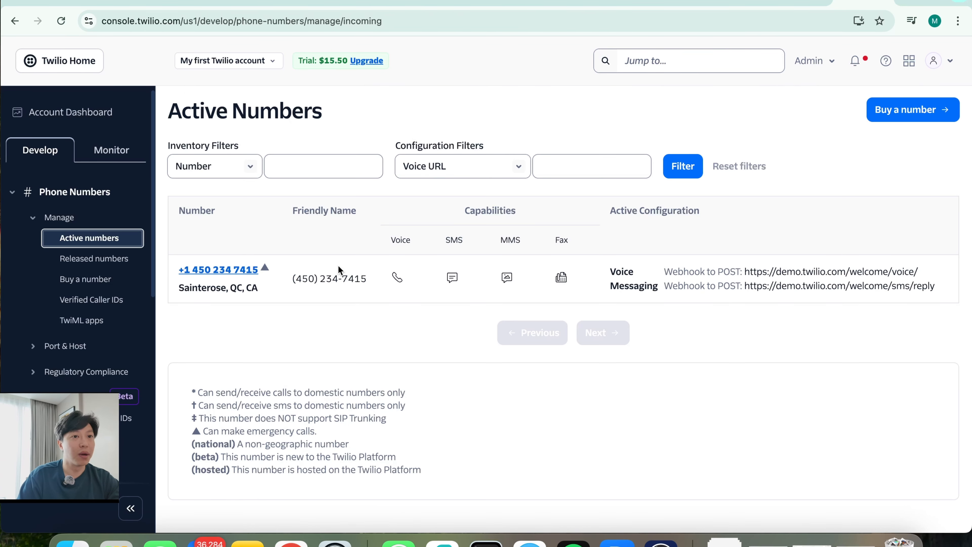
click(213, 271)
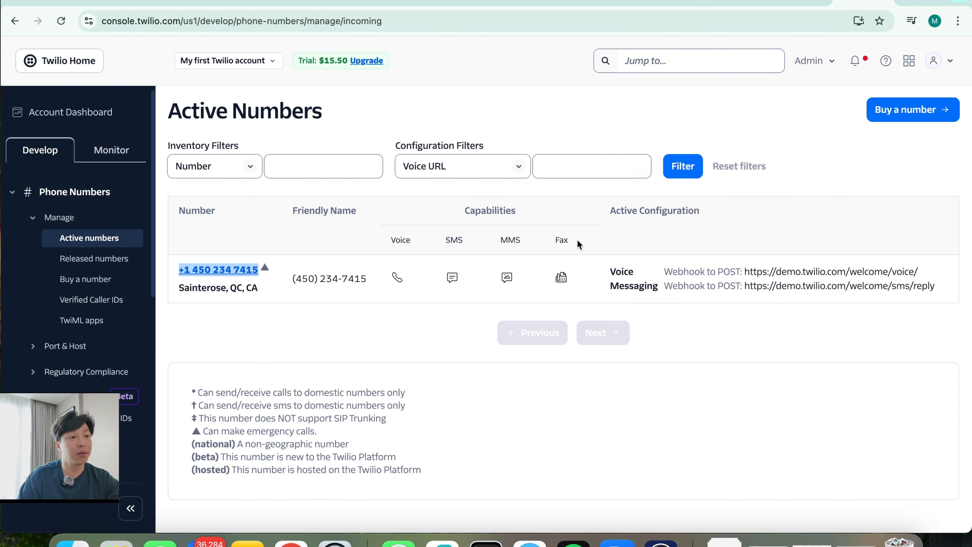
key(ctrl+Up)
Remove the spaces from the Twilio number in the SMS step's From field
click(527, 198)
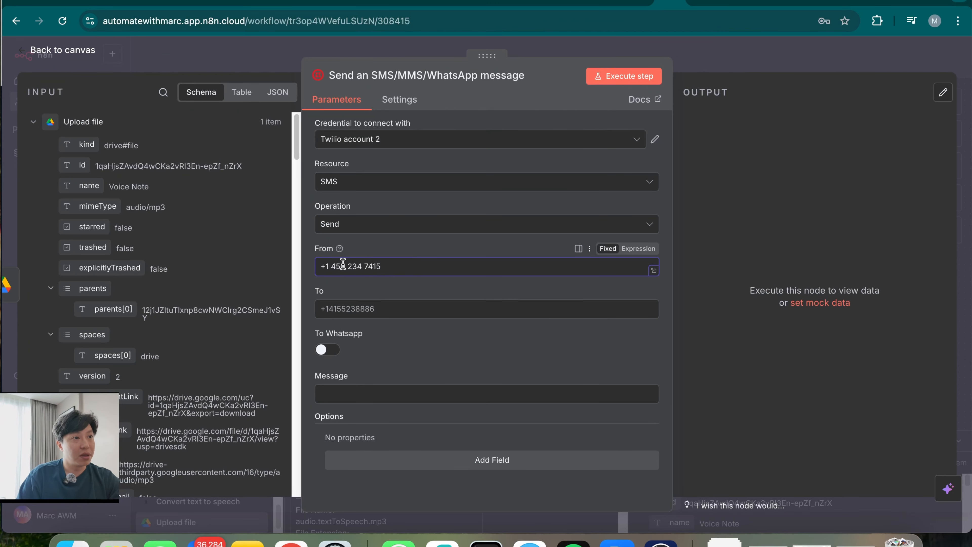
click(334, 265)
key(BackSpace)
key(Right)
key(Right)
key(Right)
key(Delete)
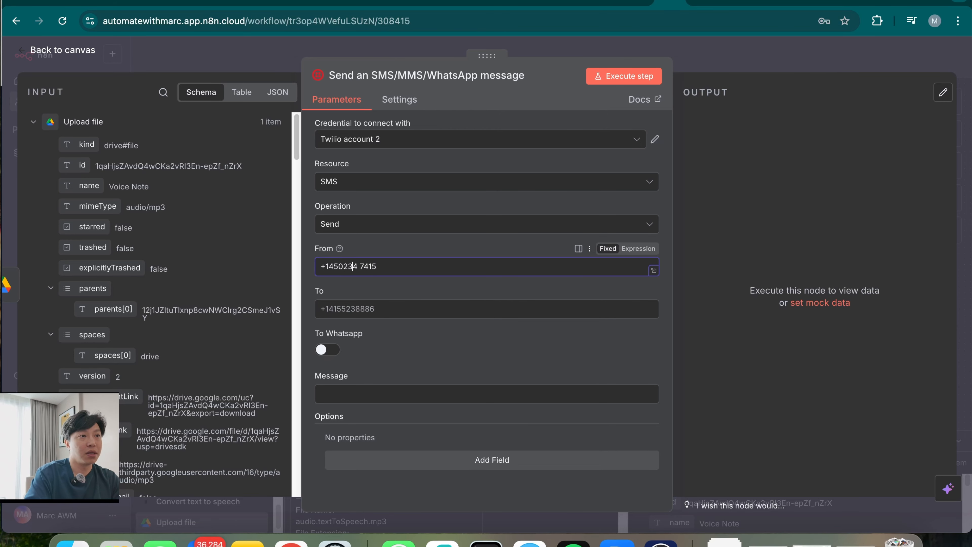
key(Right)
key(Right)
key(Right)
key(Delete)
Map the Drive webContentLink into the Message field and test-send the SMS step
click(387, 310)
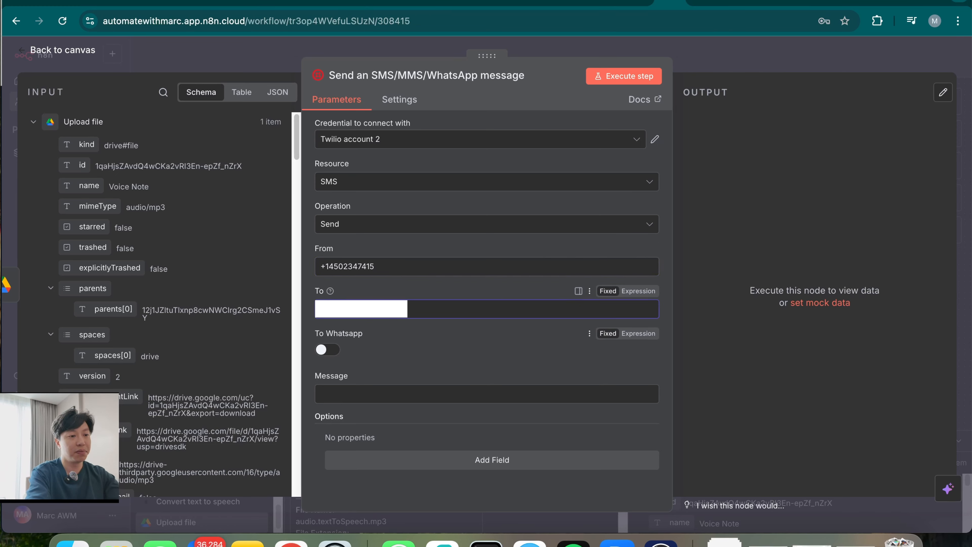
click(383, 394)
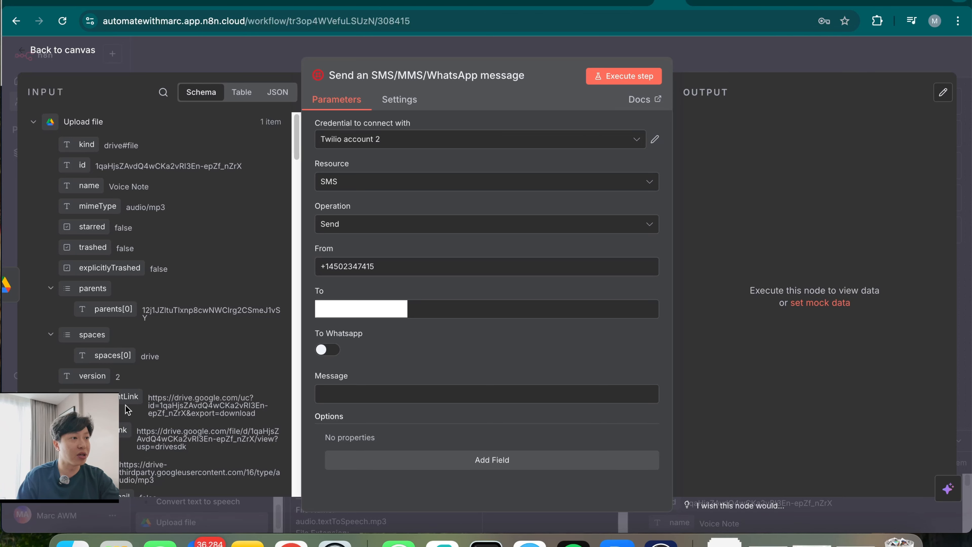
scroll(133, 417, down, 3)
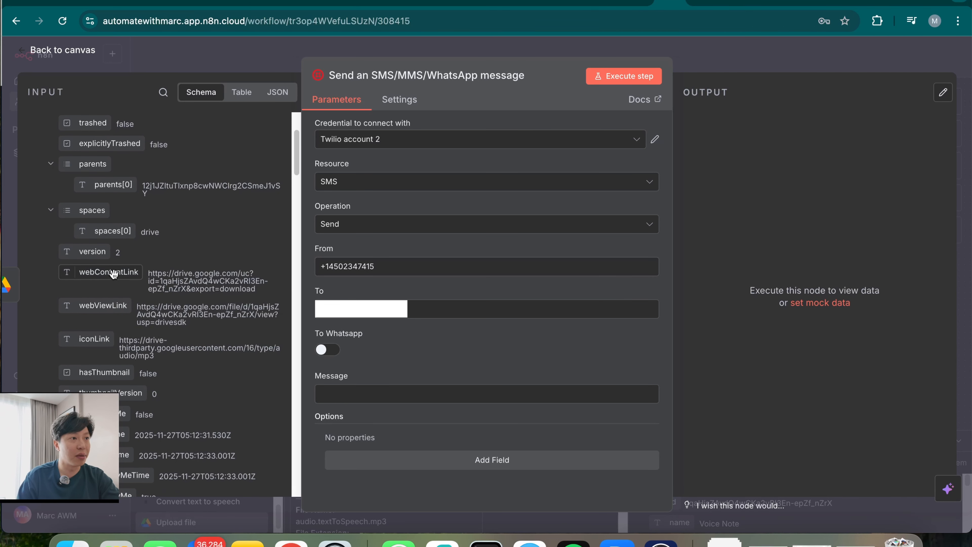
drag(113, 272, 377, 392)
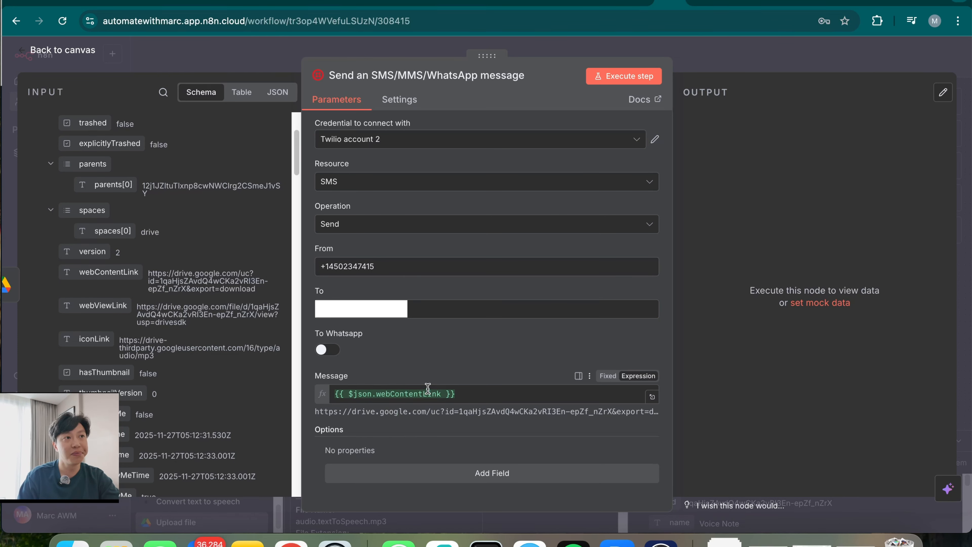
click(634, 77)
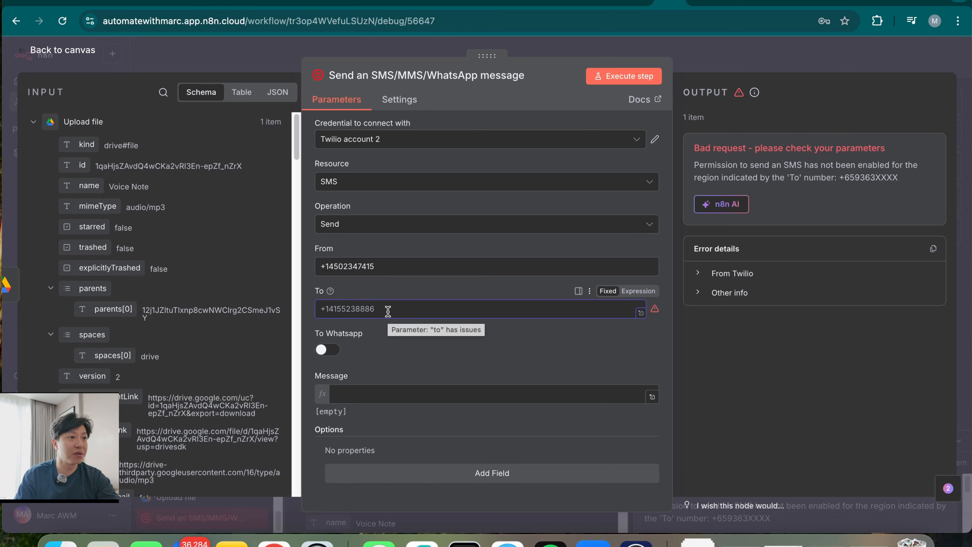
Set the Twilio To field to the sheet's Phone Number prefixed with '+'
click(34, 123)
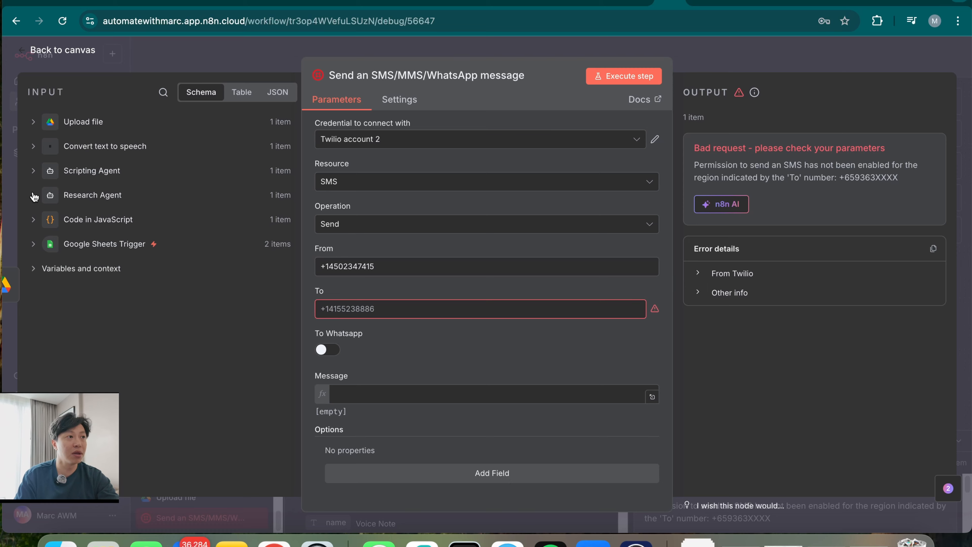
click(34, 242)
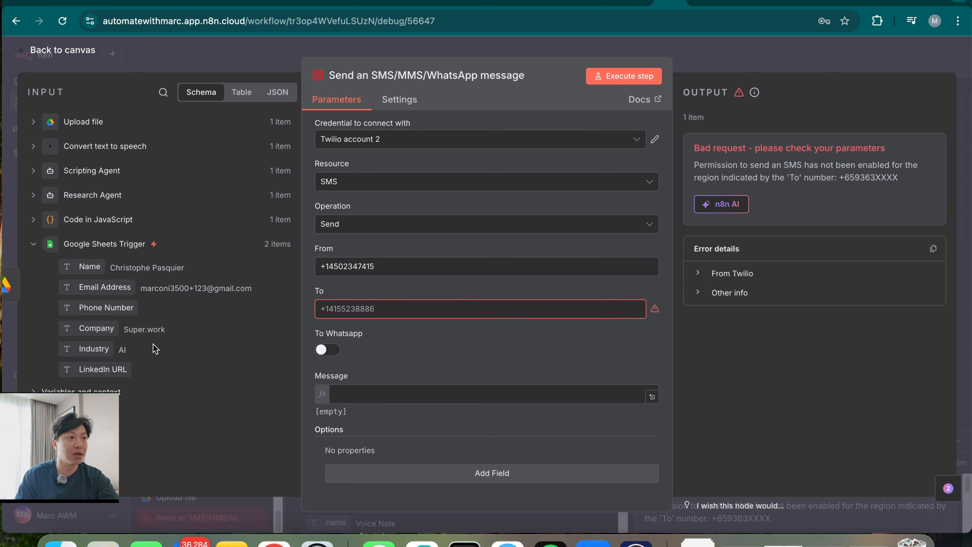
drag(104, 308, 387, 309)
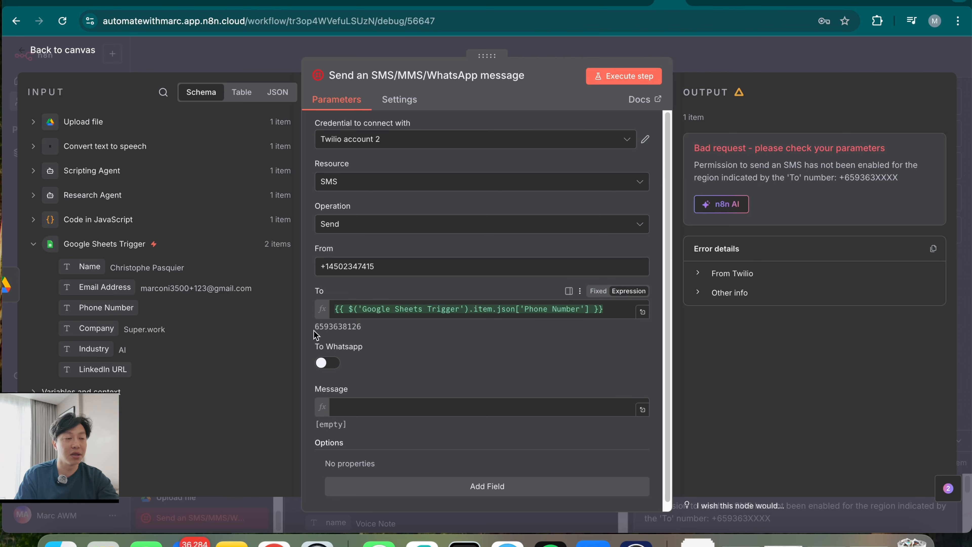
click(382, 304)
key(Up)
text(+)
click(443, 285)
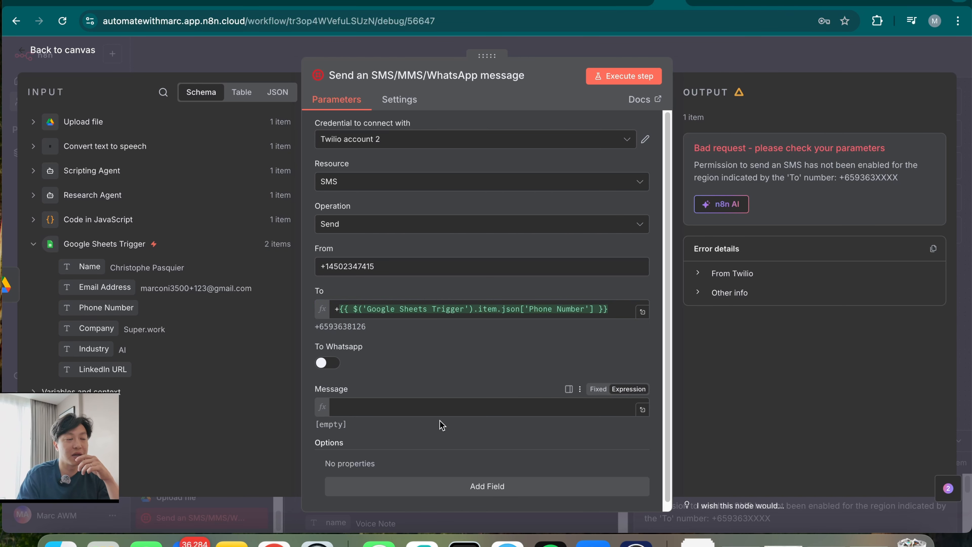
Put the uploaded file's webContentLink into the SMS Message and go back to the canvas
click(33, 122)
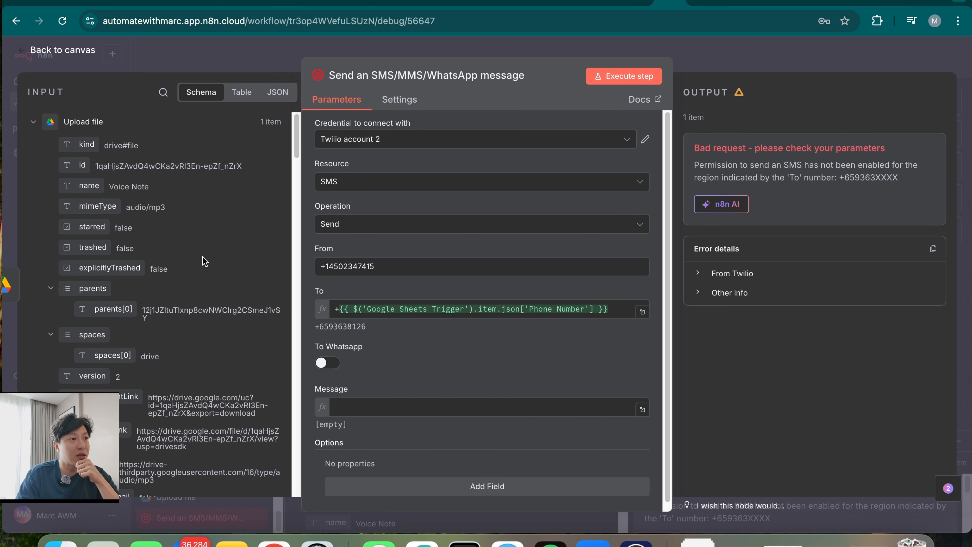
scroll(188, 391, down, 6)
drag(95, 159, 430, 408)
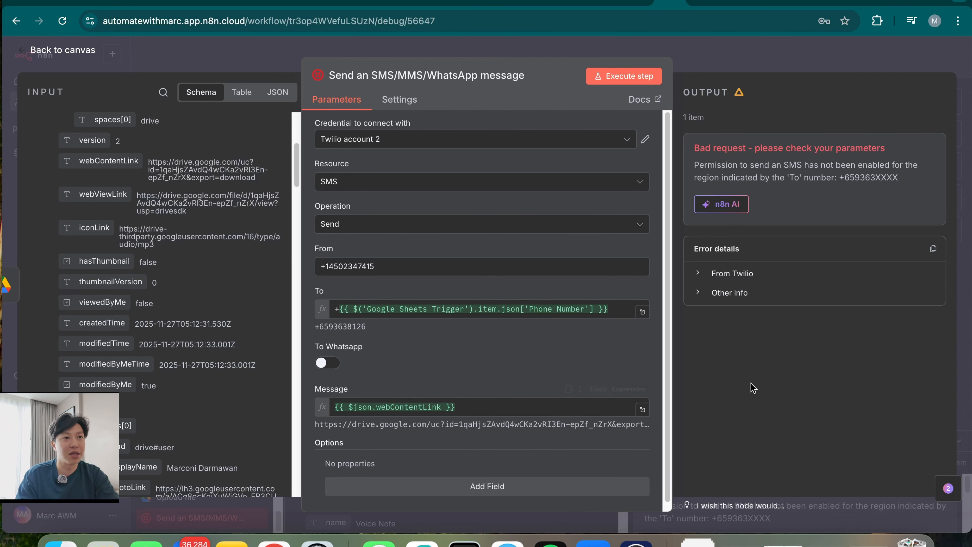
click(756, 71)
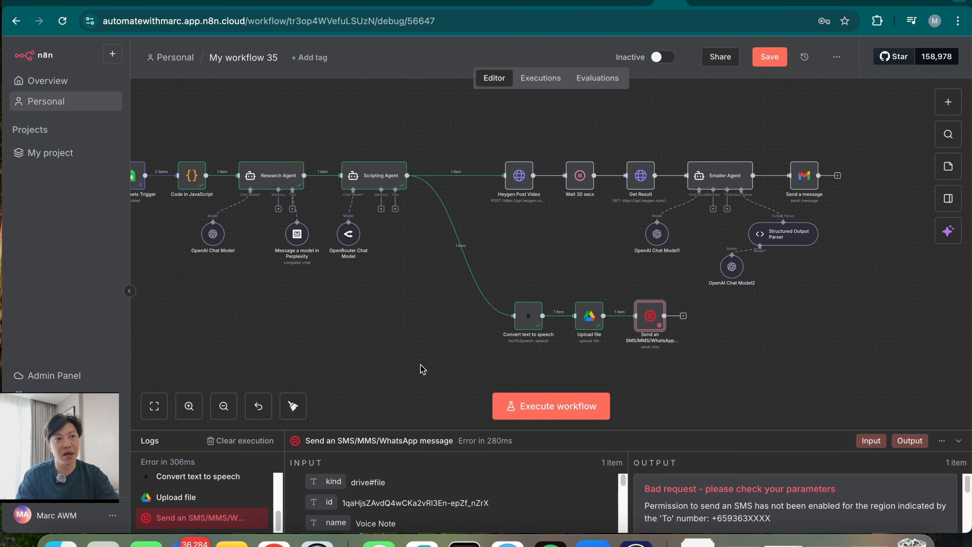
drag(331, 397, 455, 397)
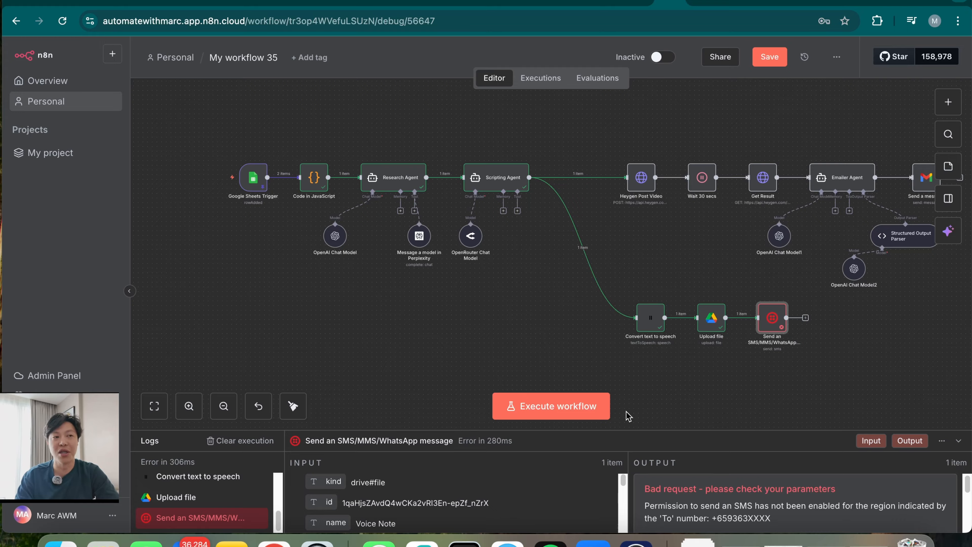
drag(778, 405, 738, 374)
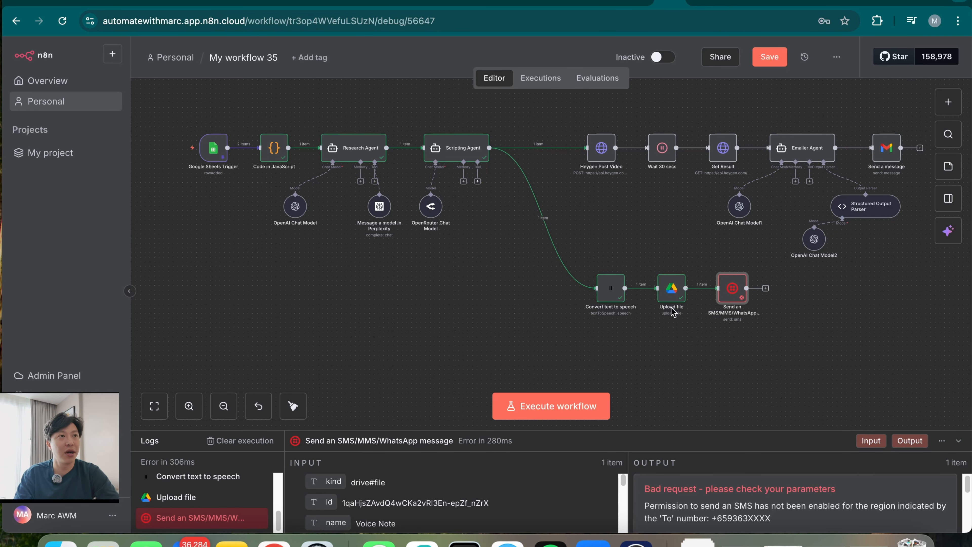
Review the Upload file node's output, then open the Voice Note file in Google Drive's n8n Folder
double_click(670, 297)
scroll(824, 414, down, 5)
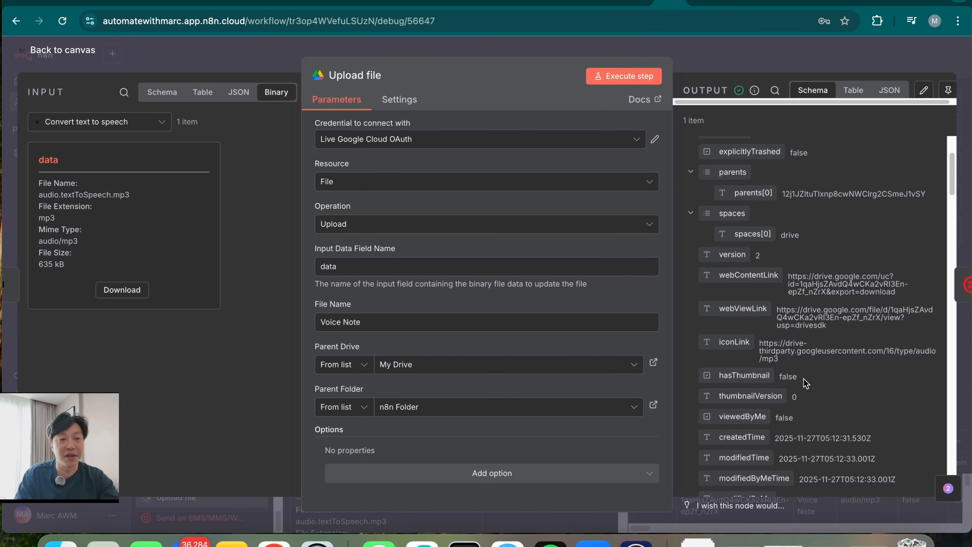
scroll(793, 402, down, 10)
scroll(798, 430, down, 3)
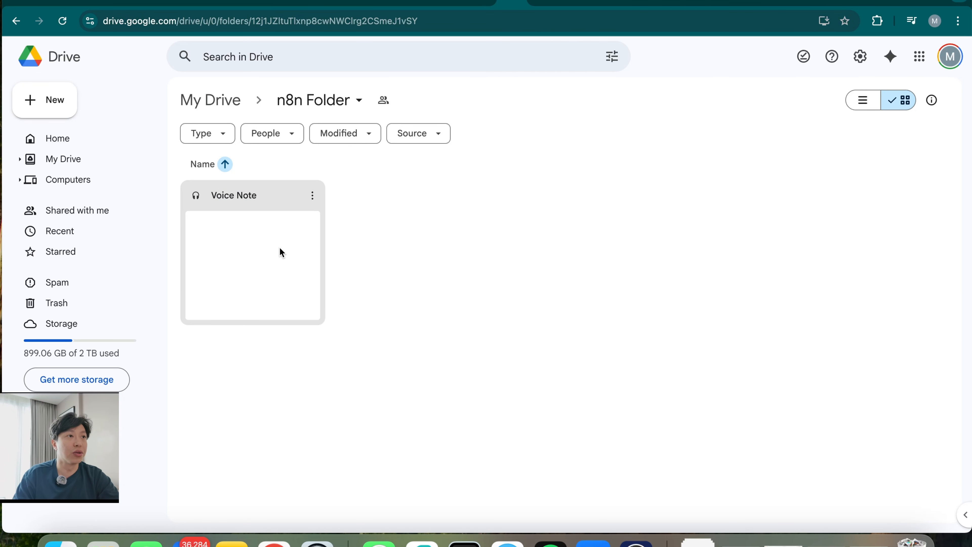
click(260, 269)
double_click(261, 270)
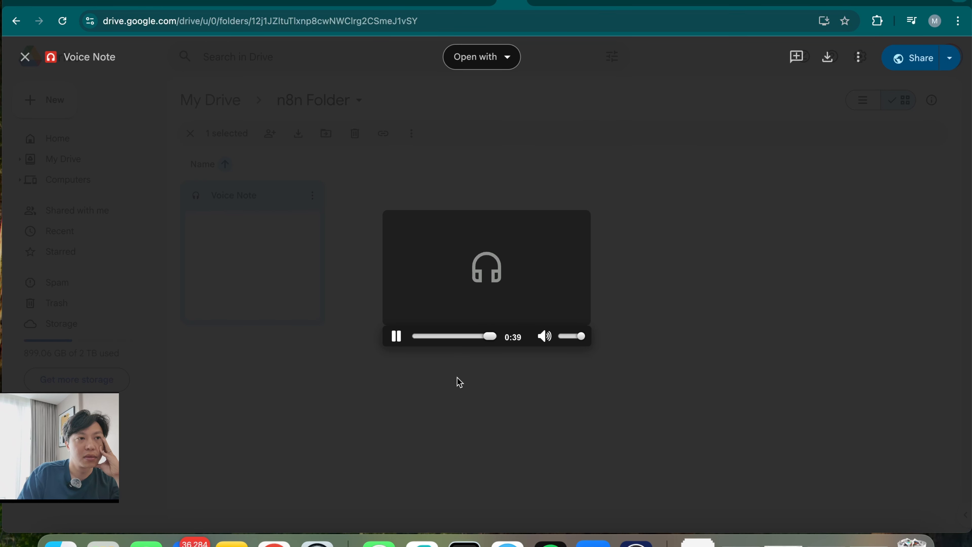
Close the Voice Note audio preview after it plays
click(435, 444)
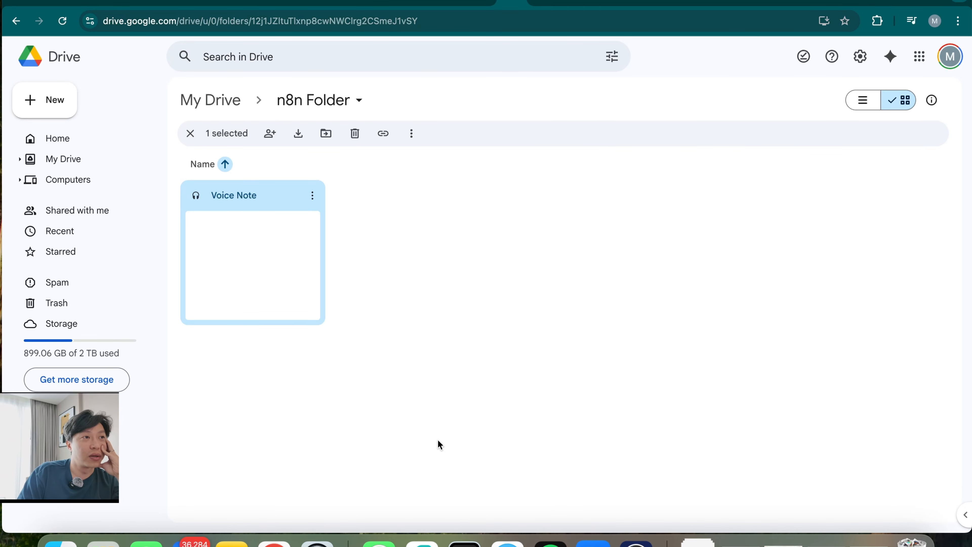